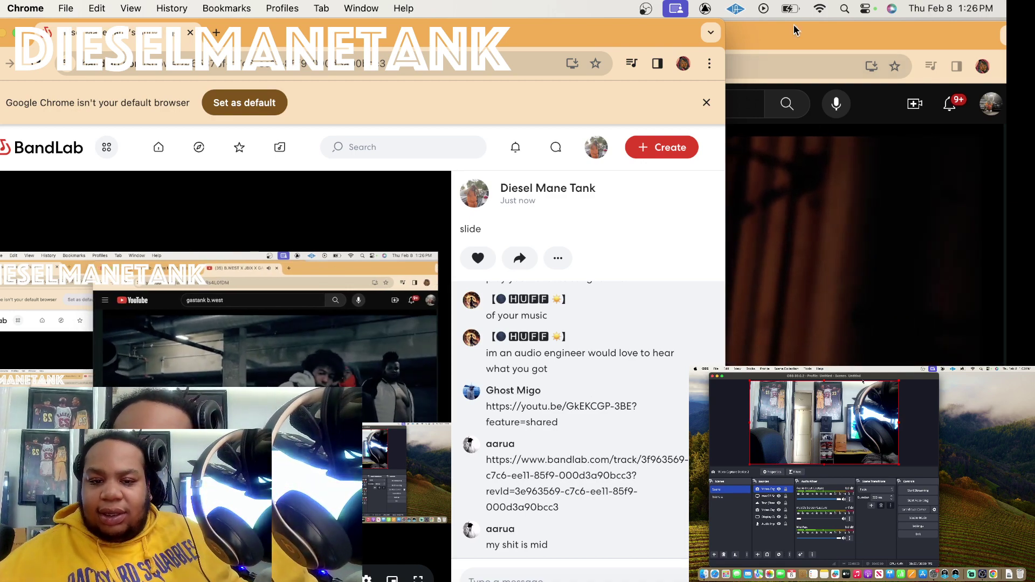
Move the BandLab browser window aside to uncover the YouTube window behind it.
drag(549, 34, 68, 3)
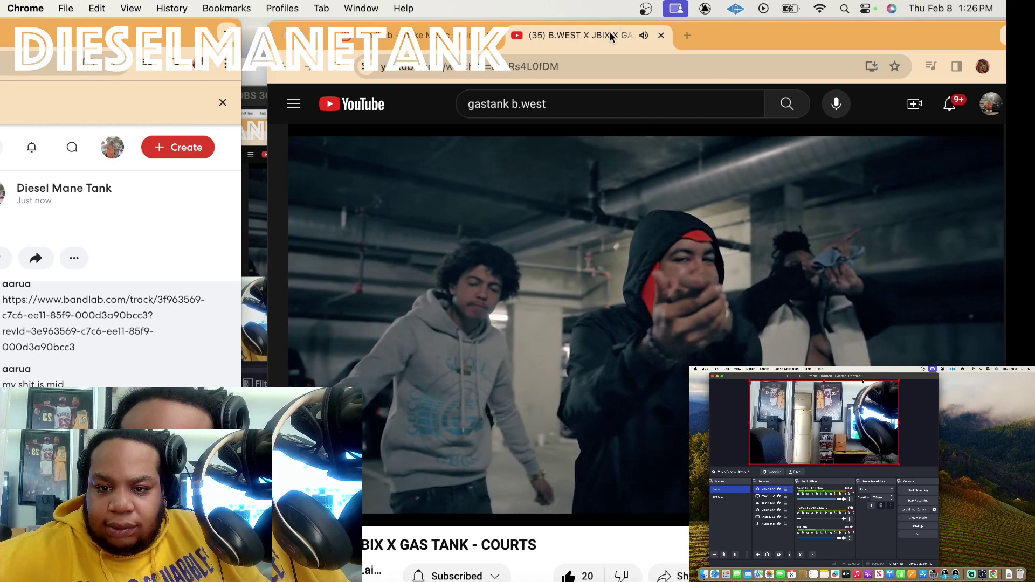
right_click(610, 34)
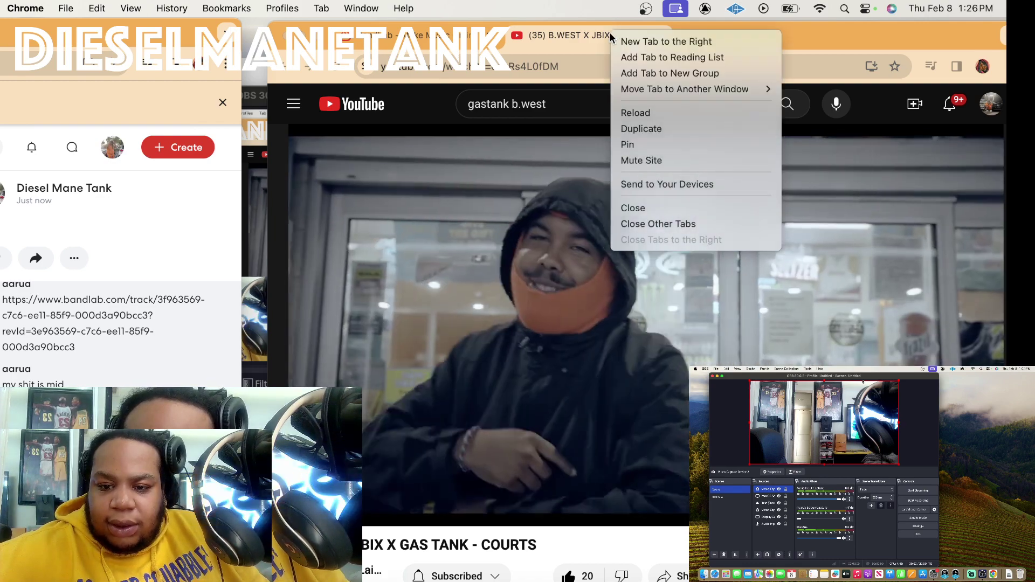
click(681, 185)
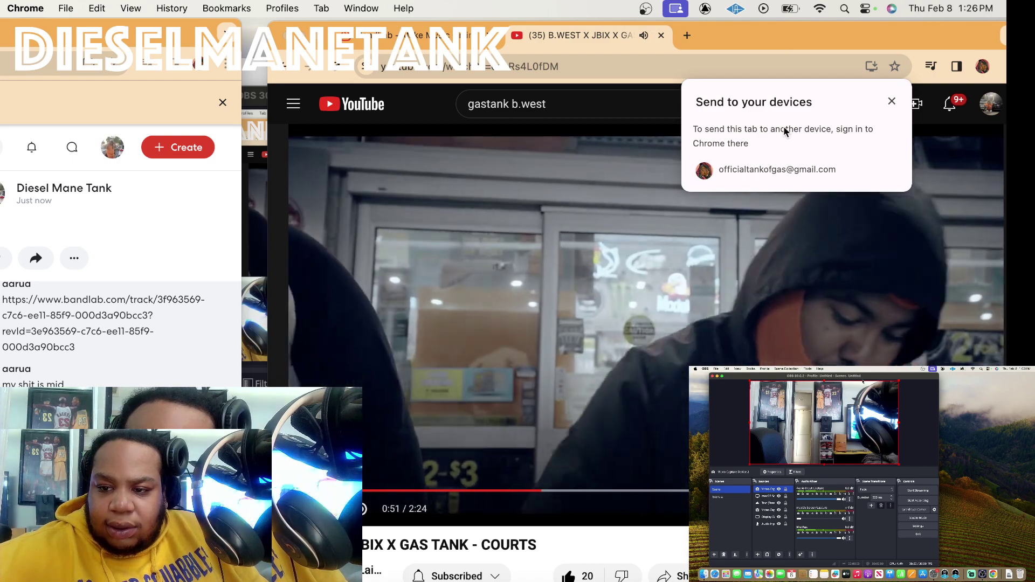
click(820, 38)
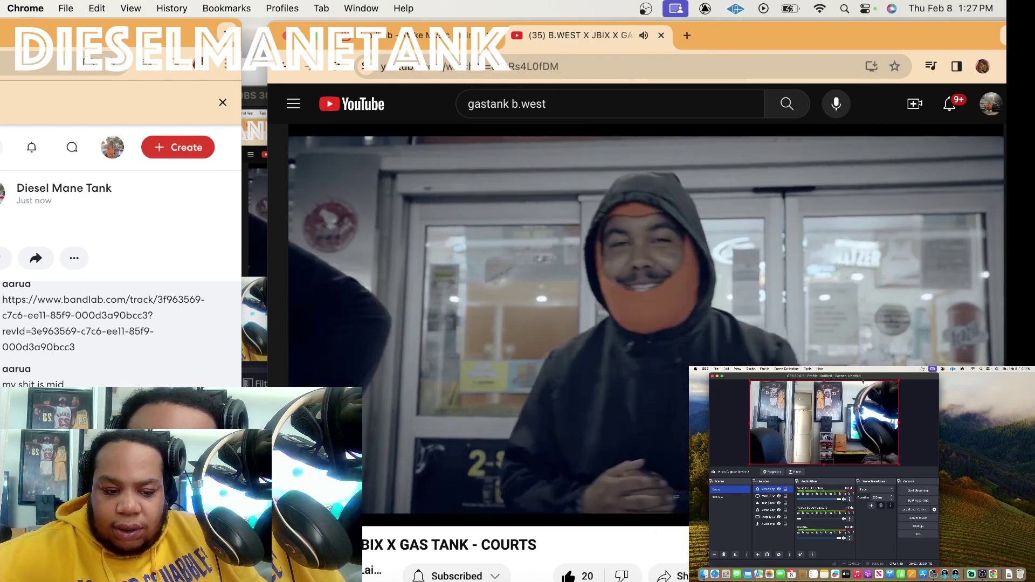
Switch to OBS and reposition its window so the Sources list and Audio Mixer are clear of the webcam overlay.
key(super+Tab)
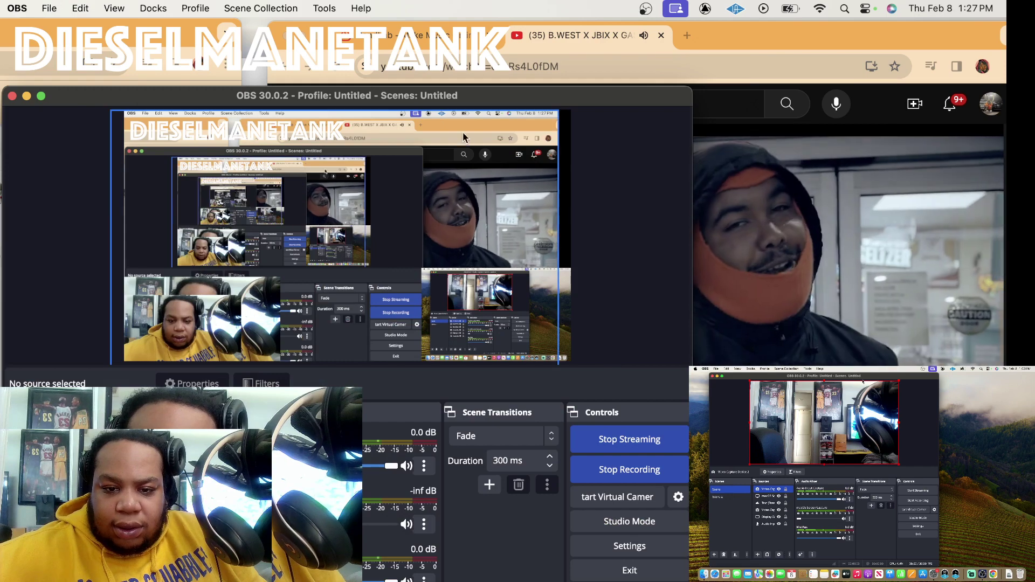
drag(456, 92, 395, 50)
drag(462, 56, 450, 150)
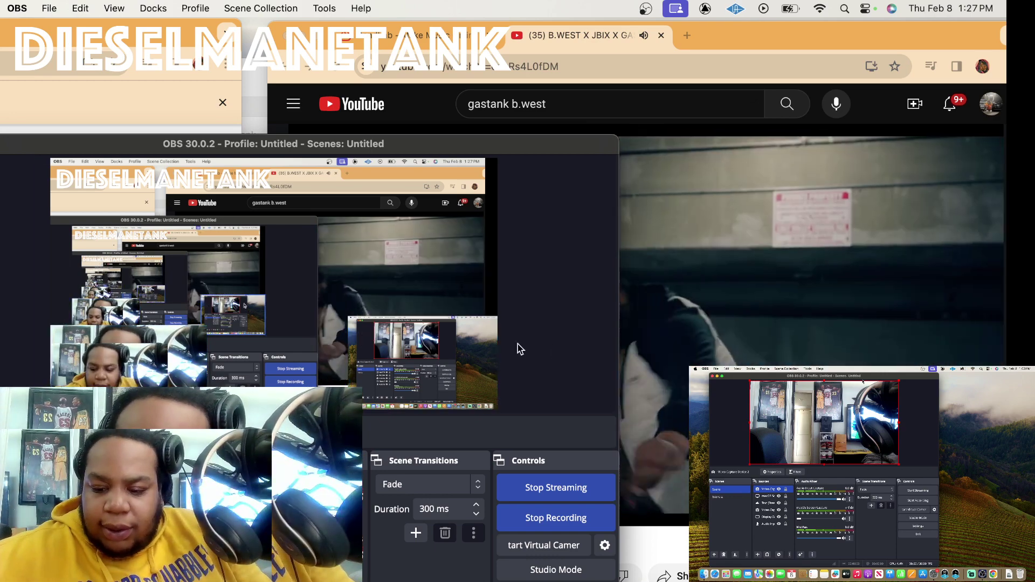
click(735, 29)
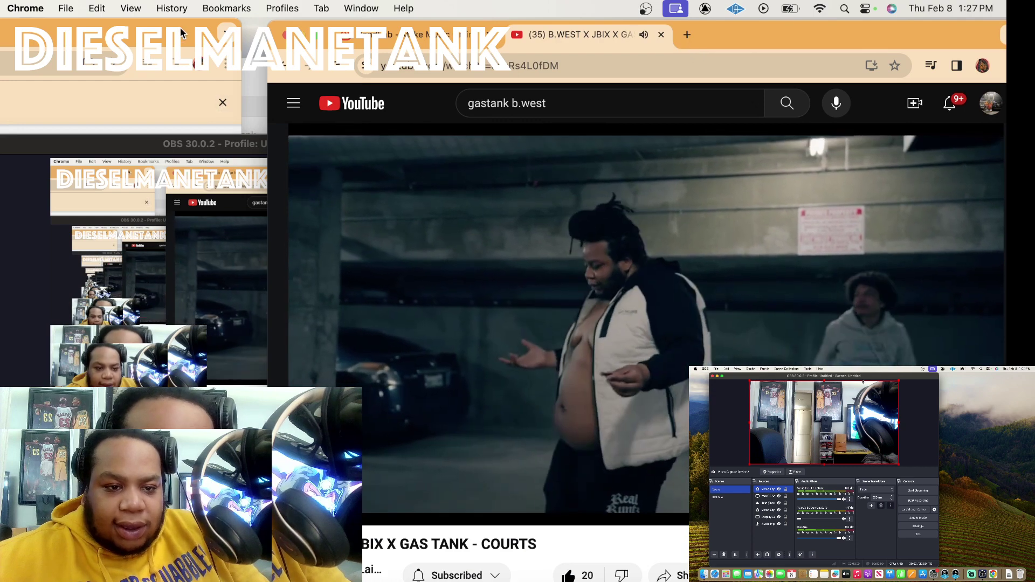
click(179, 27)
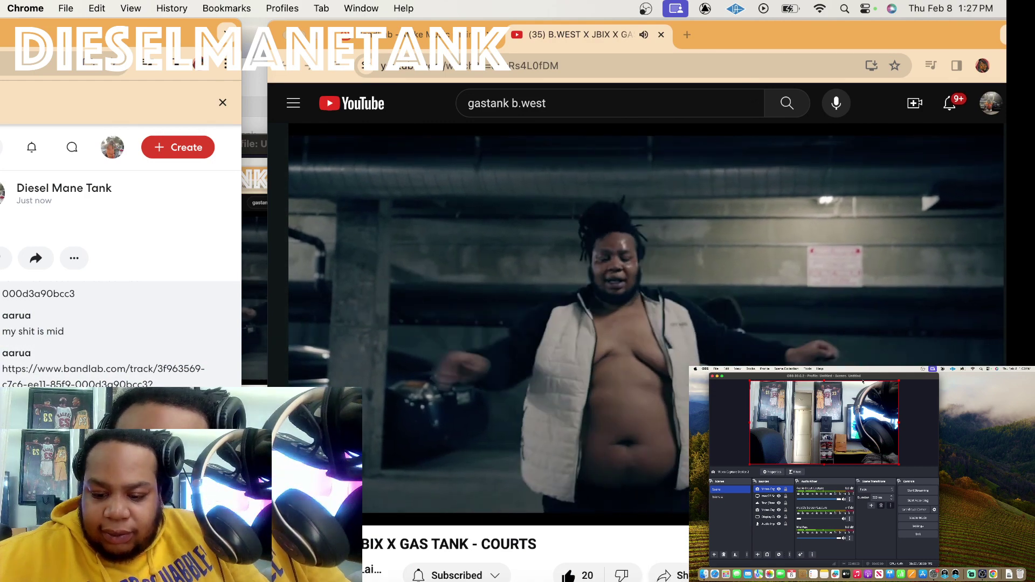
key(super+Tab)
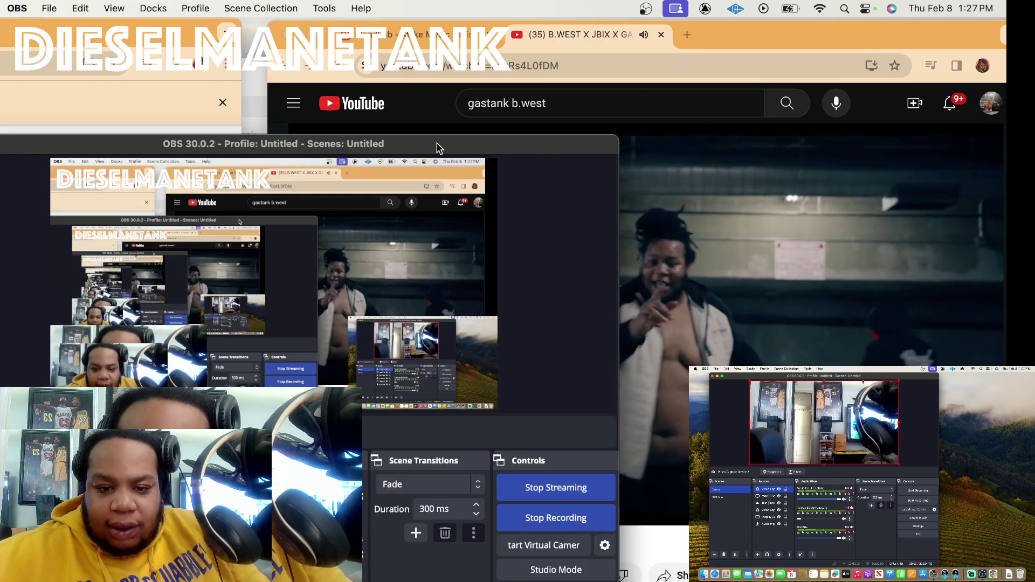
drag(437, 143, 807, 4)
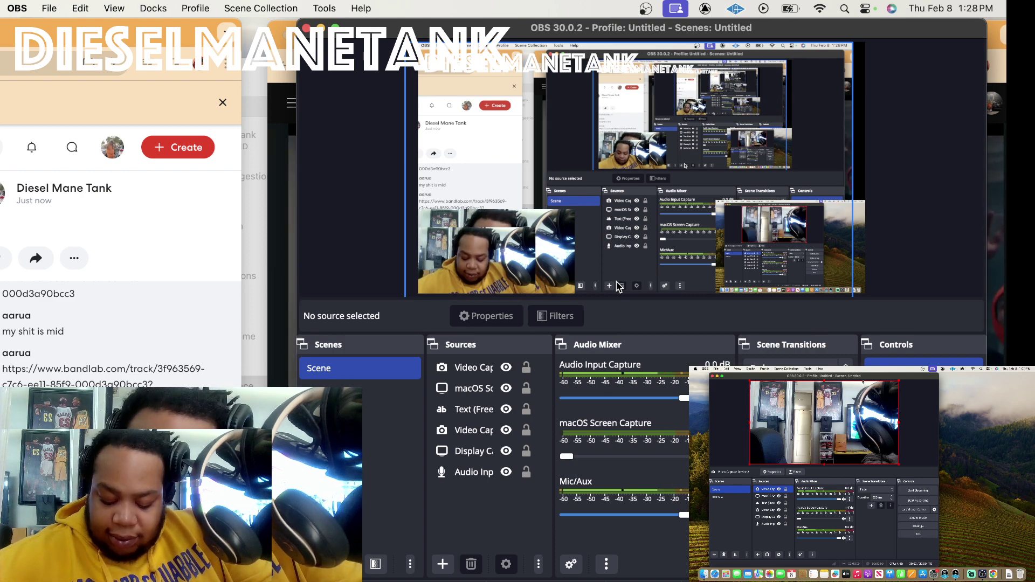
Check the text, display capture, audio input capture and macOS screen capture sources by selecting them in the scene.
click(472, 412)
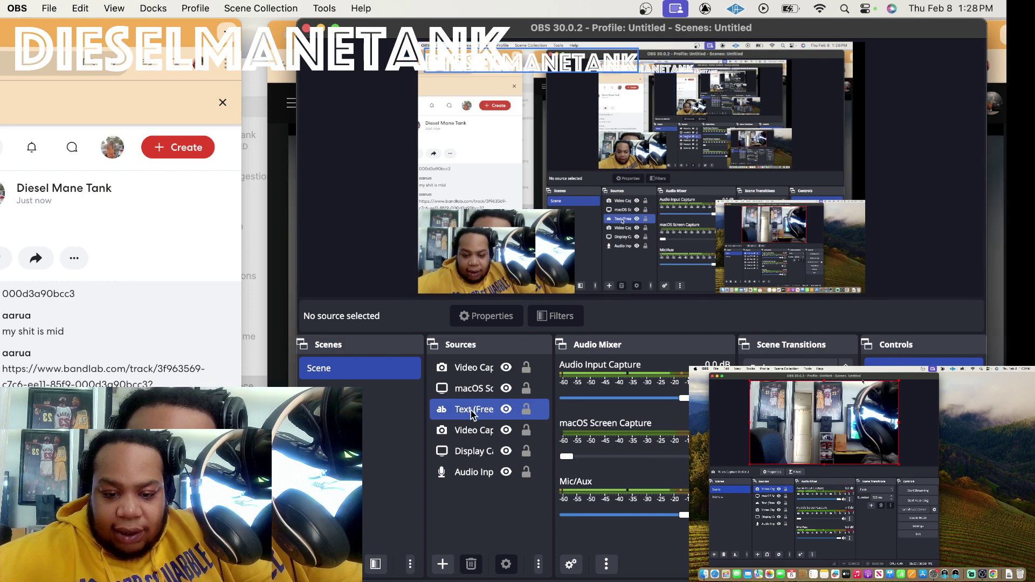
click(484, 453)
click(483, 472)
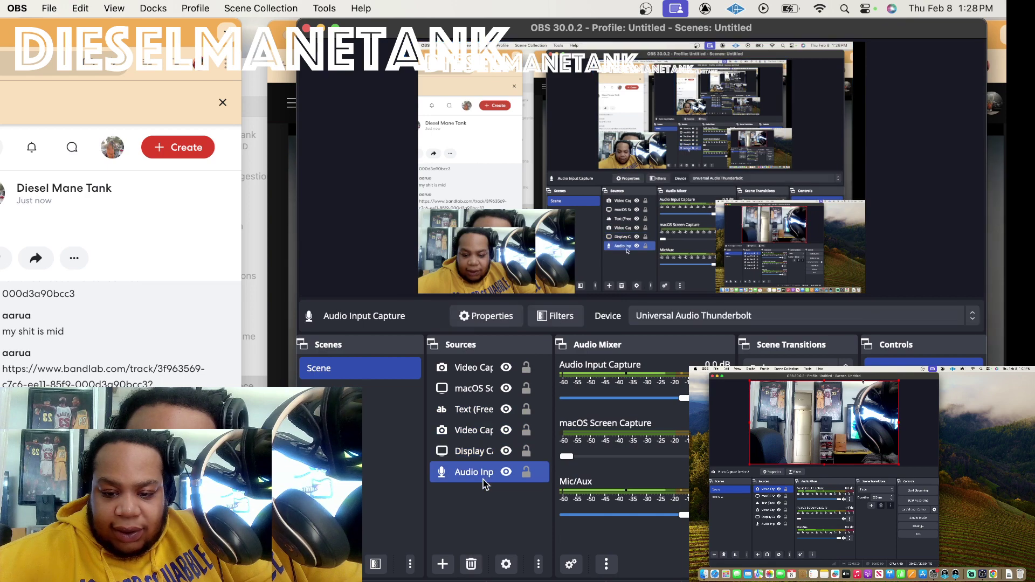
super+click(491, 407)
super+click(492, 402)
super+click(493, 395)
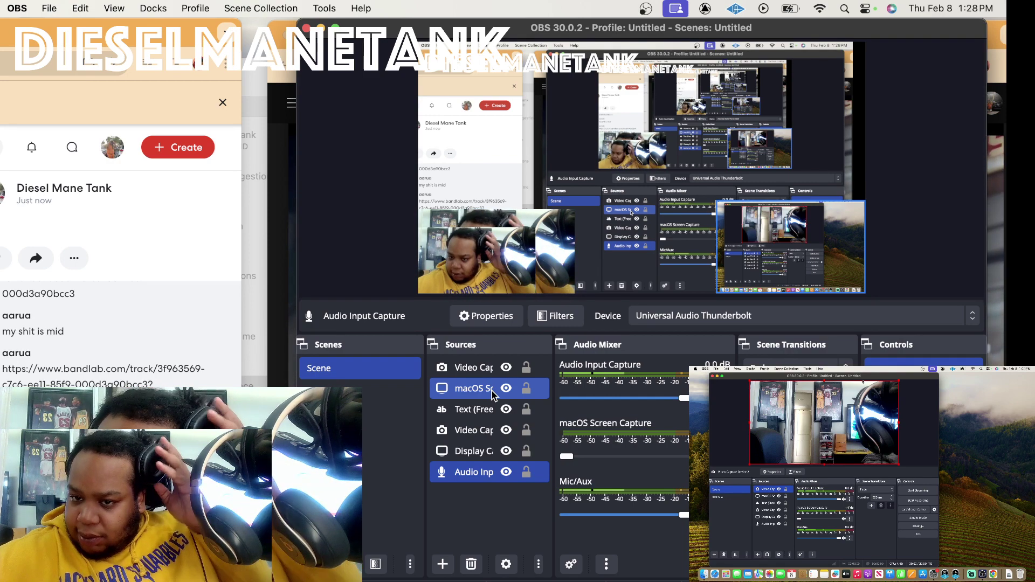
super+click(493, 393)
Switch to the YouTube window in Chrome and pause the music video.
key(super+Tab)
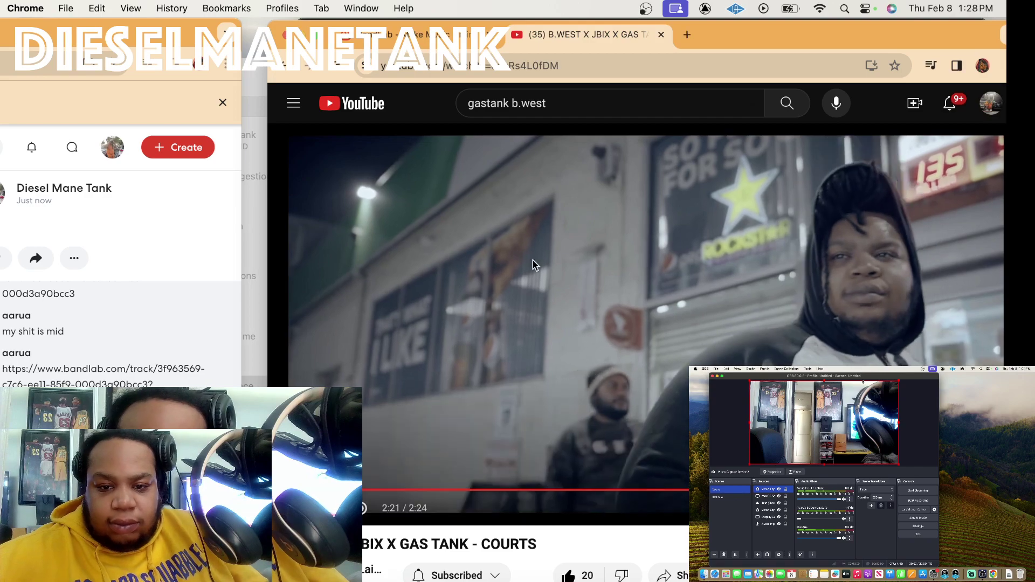
click(533, 260)
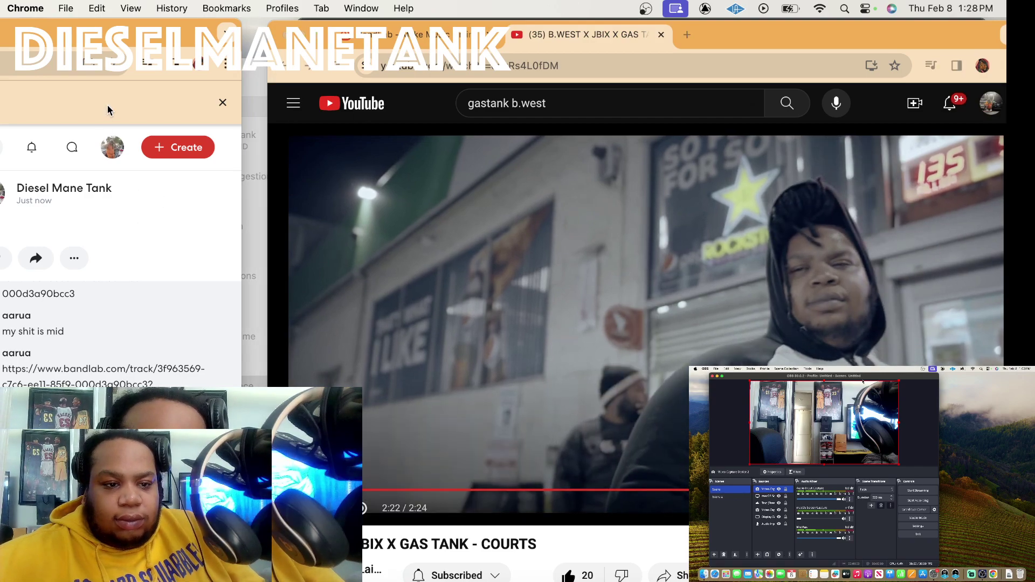
Return to OBS and select only the Display Capture source.
key(ctrl+Up)
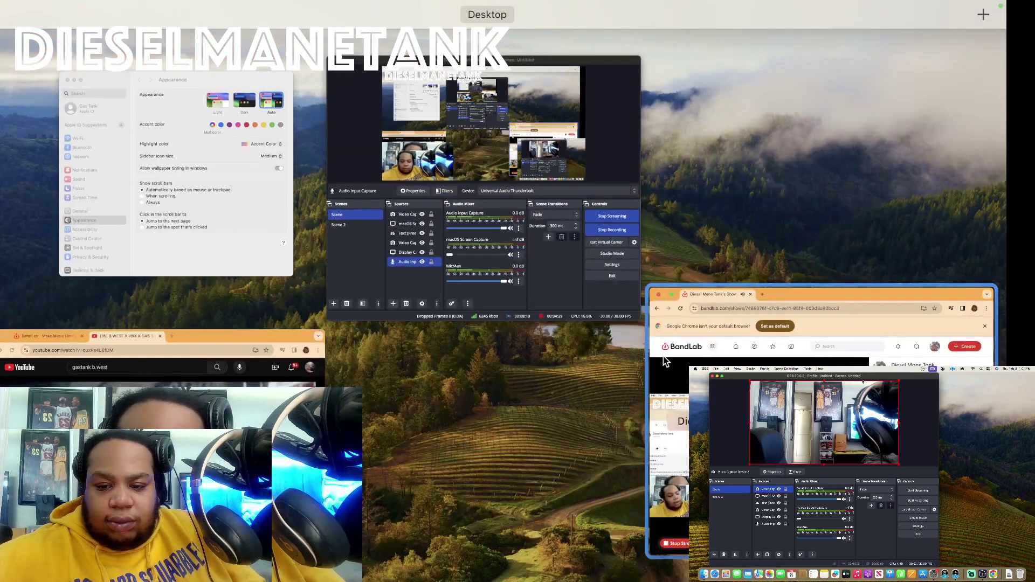
click(485, 243)
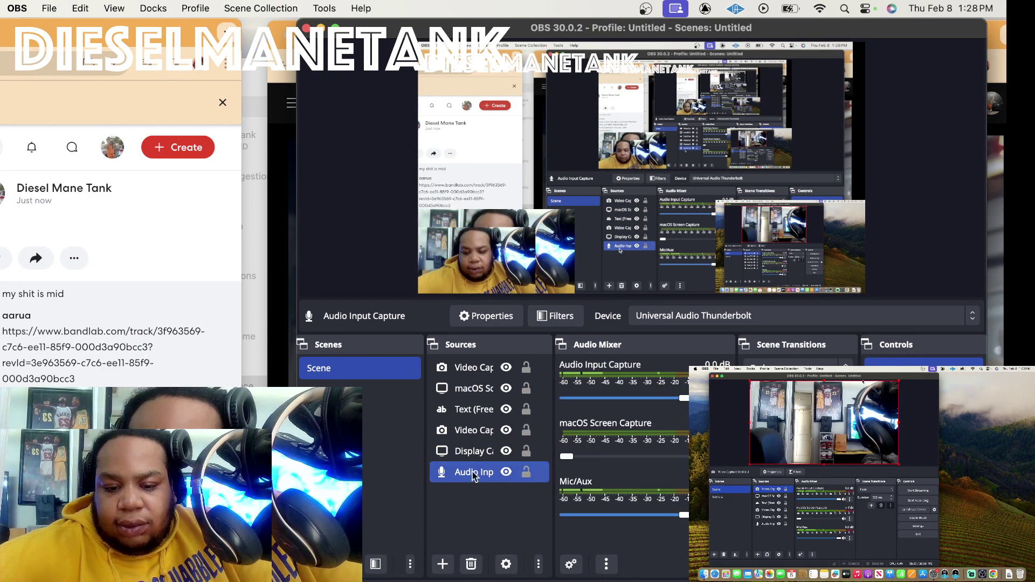
shift+click(489, 452)
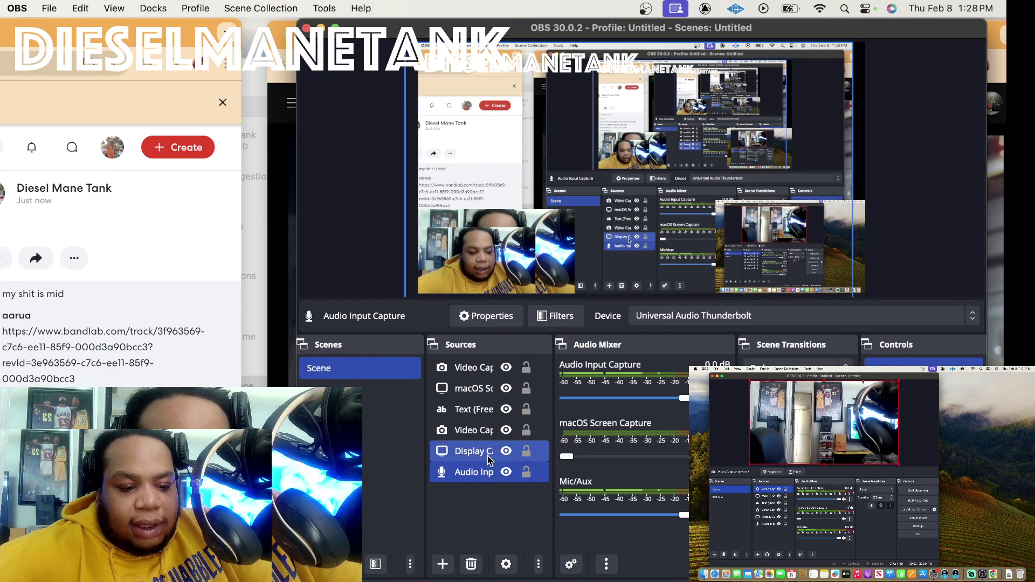
click(488, 458)
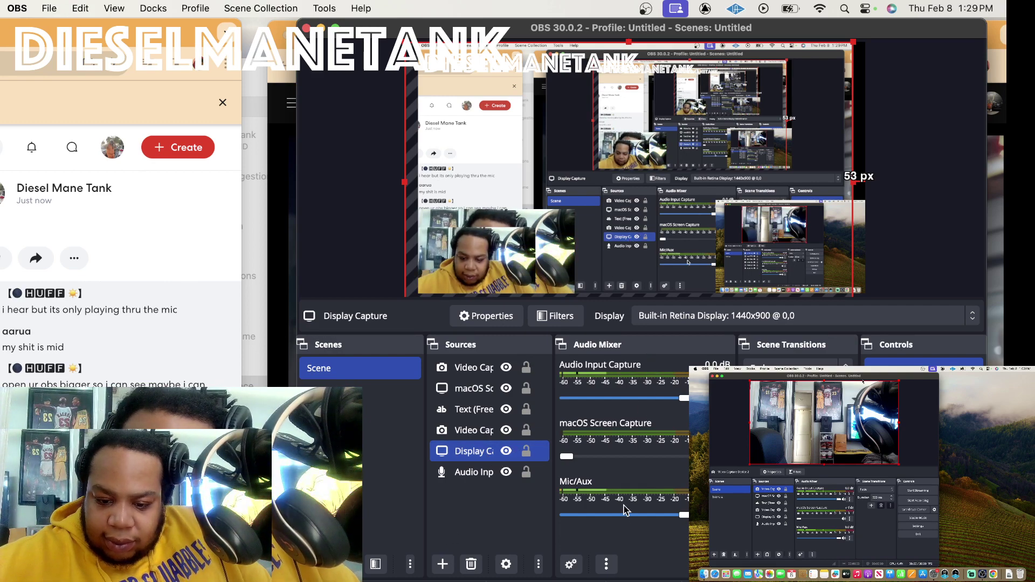
Set the audio monitoring of Audio Input Capture to Monitor Off in the advanced audio properties.
click(573, 565)
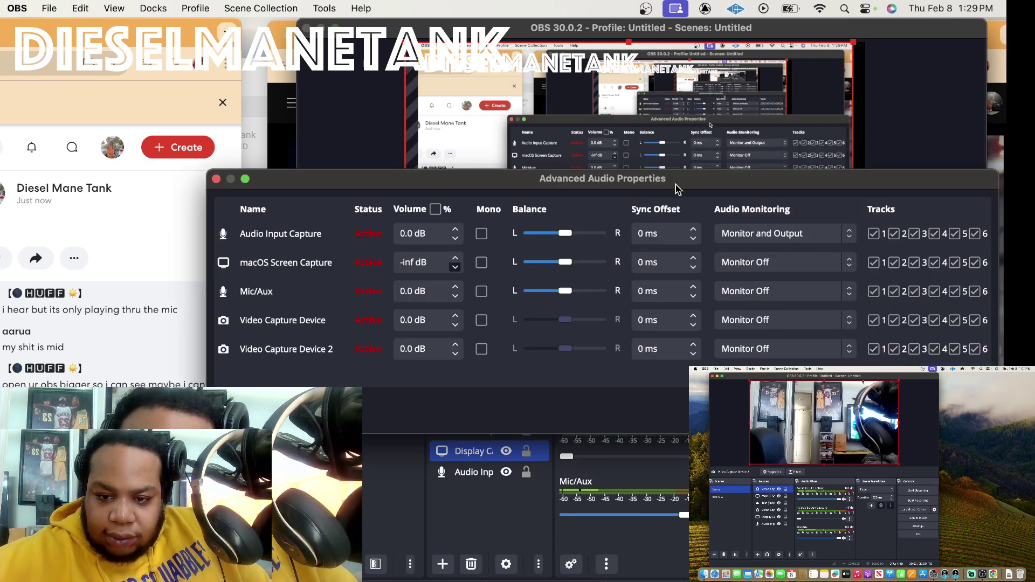
drag(677, 186, 656, 175)
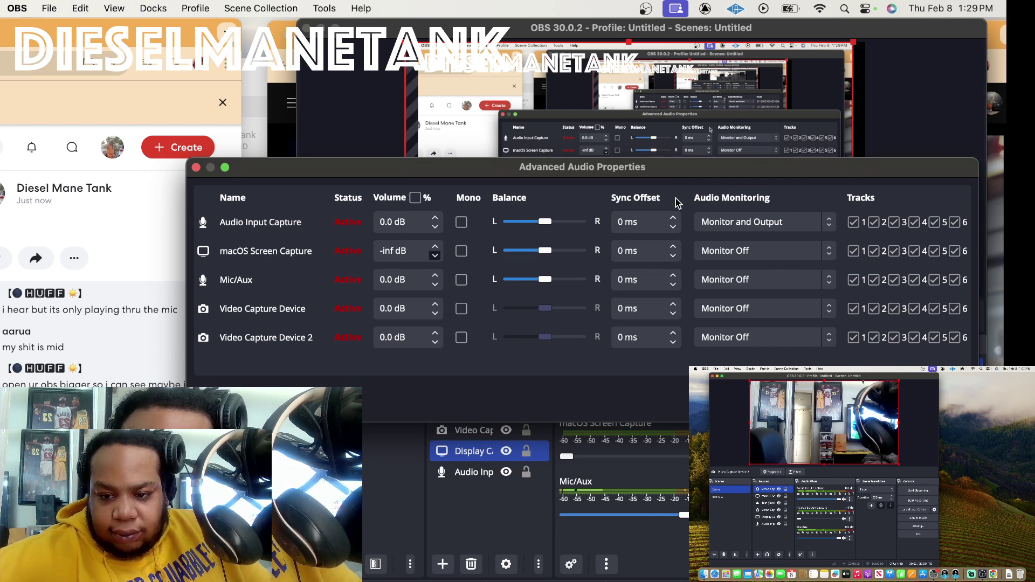
click(753, 221)
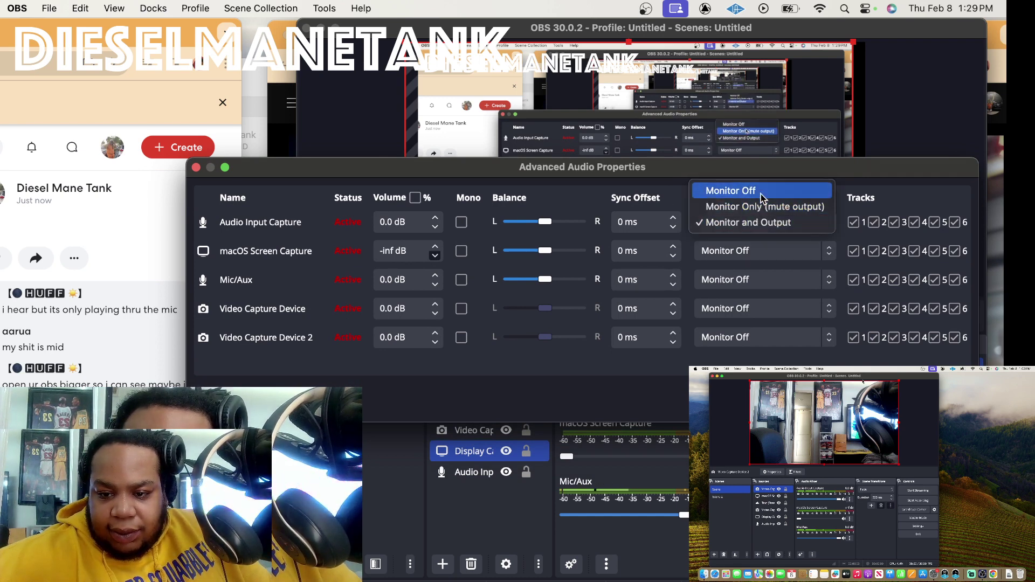
click(763, 192)
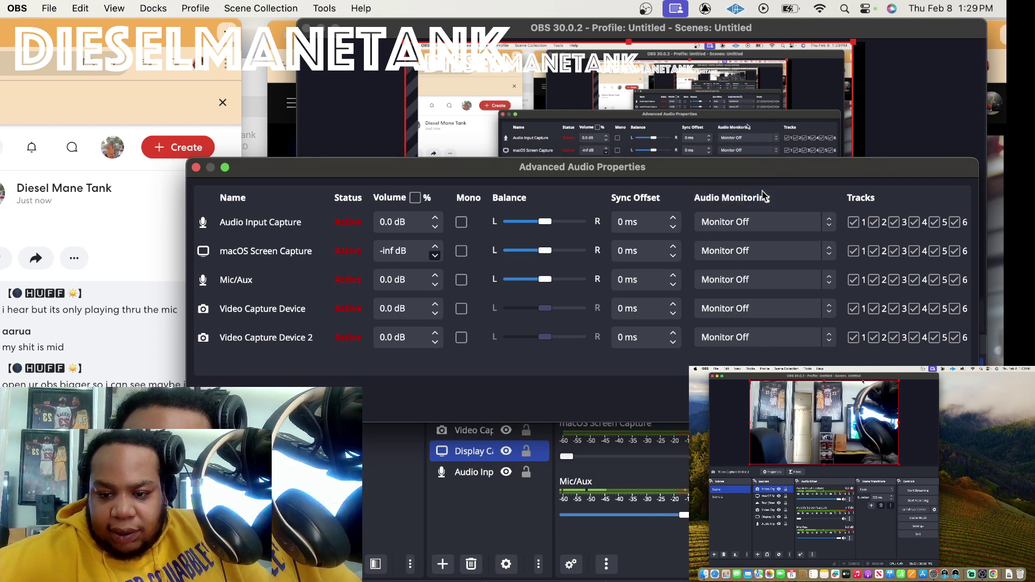
click(831, 228)
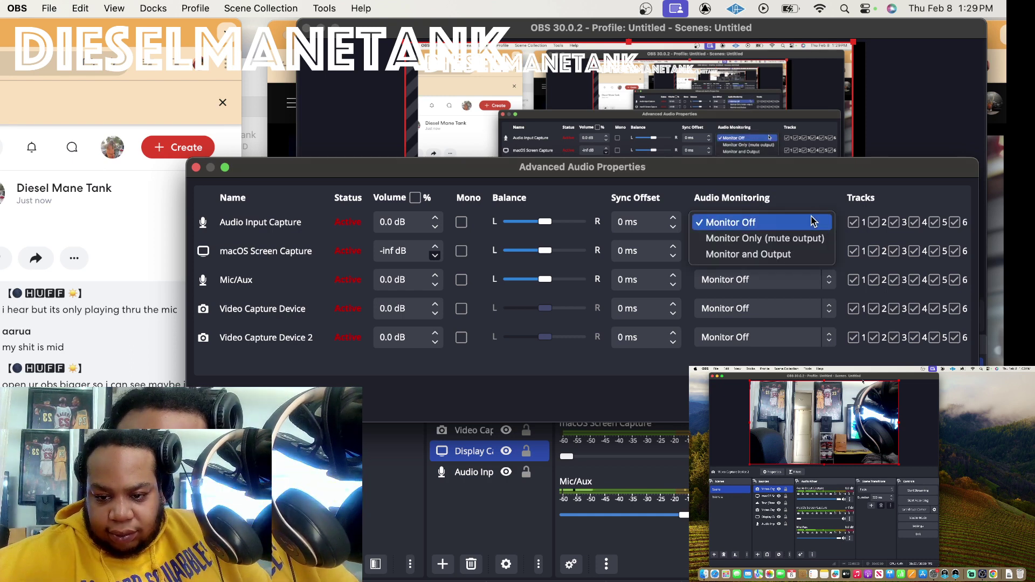
click(814, 221)
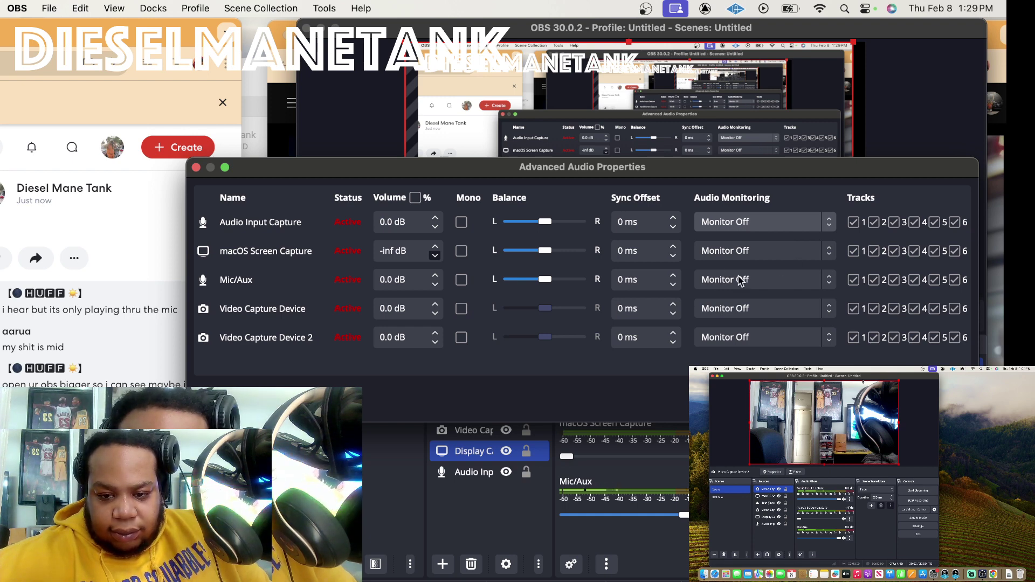
click(644, 226)
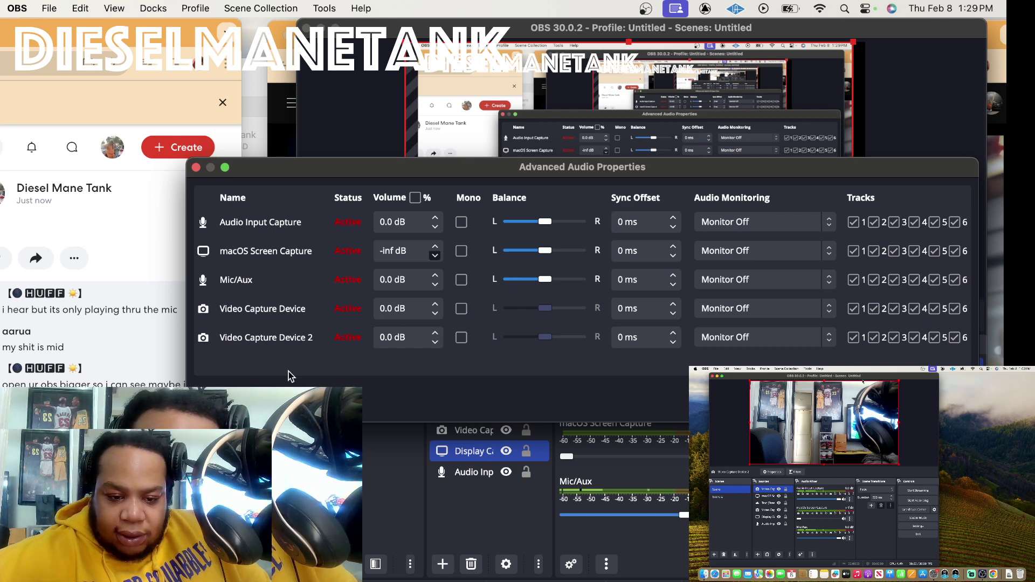
Add a new Audio Output Capture source to the scene and reset its properties to their defaults.
click(388, 523)
mouse_move(491, 542)
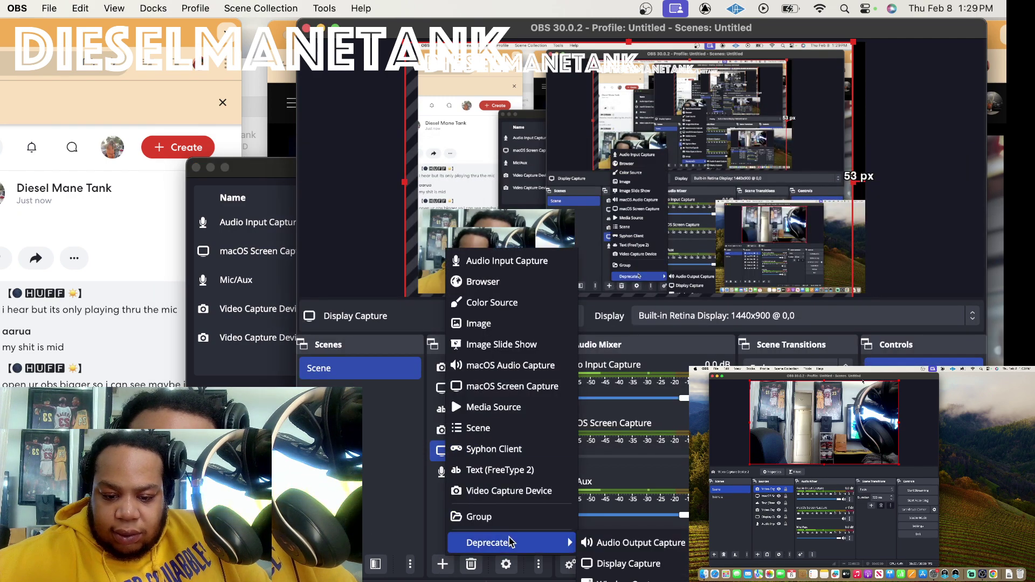
click(652, 544)
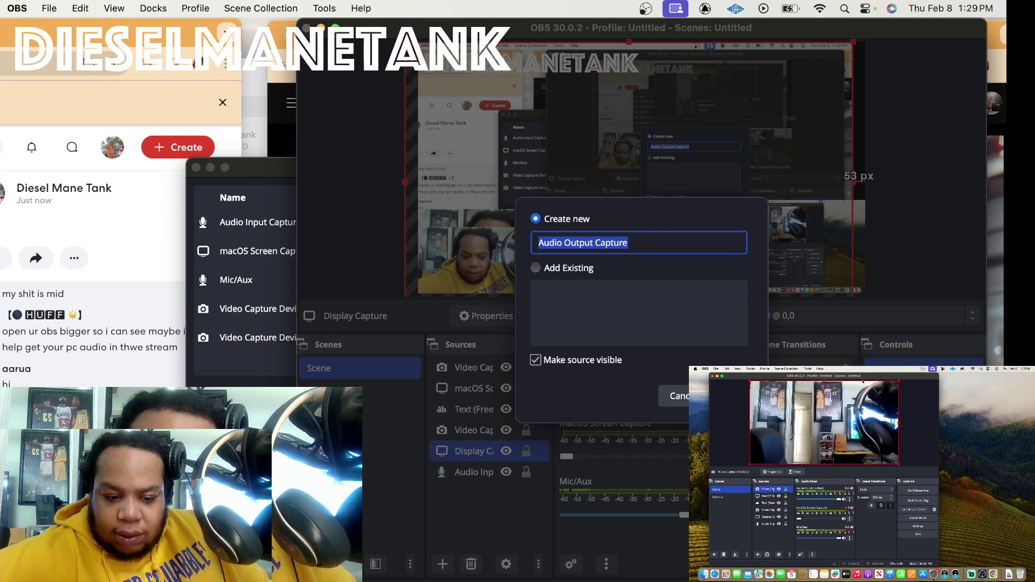
key(Return)
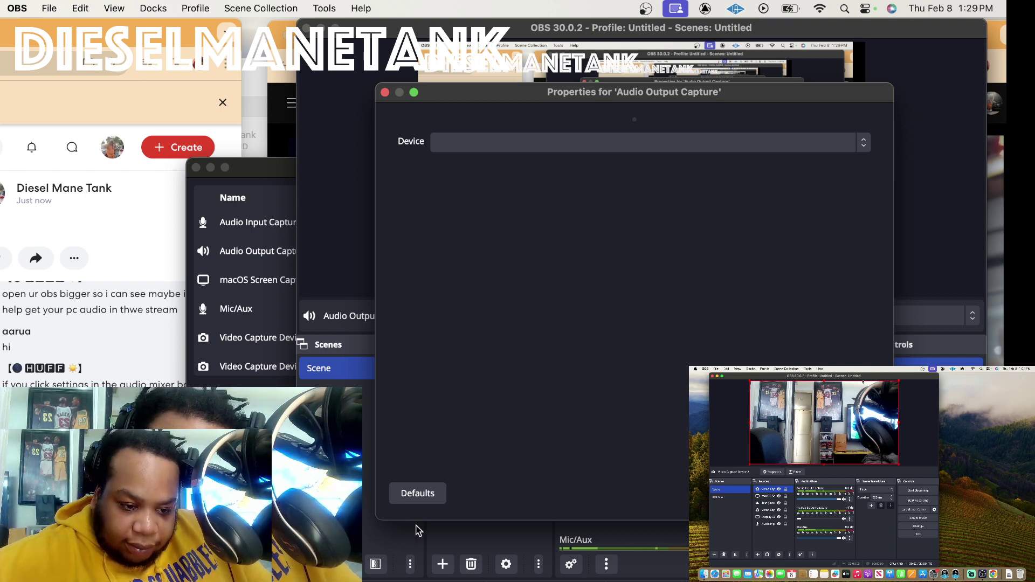
click(416, 494)
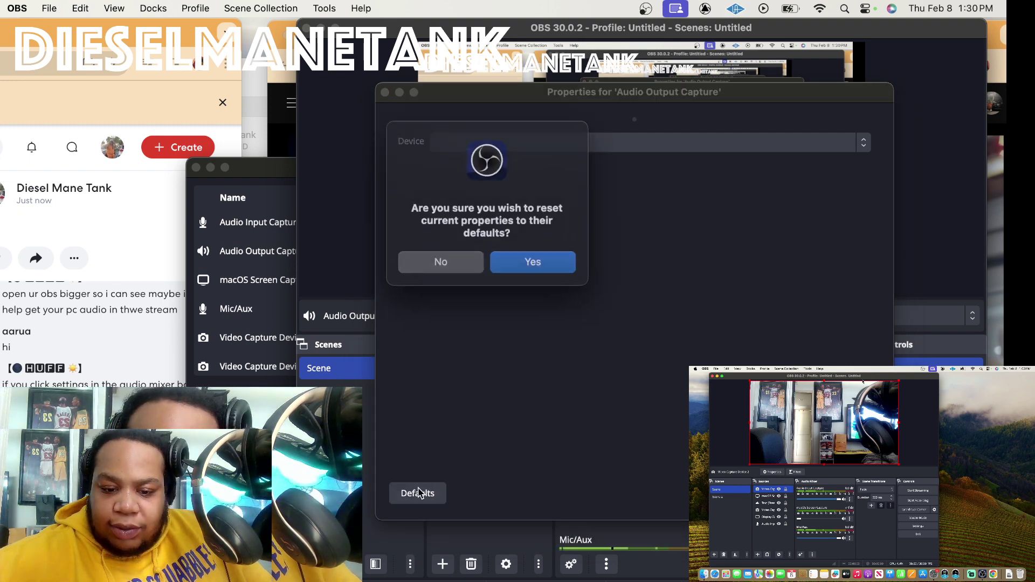
click(545, 259)
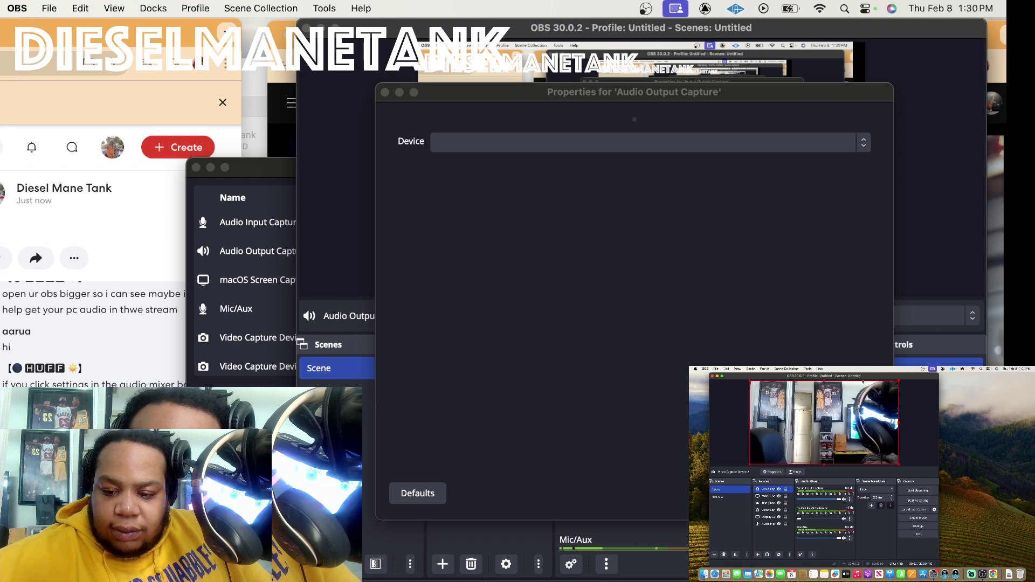
key(Return)
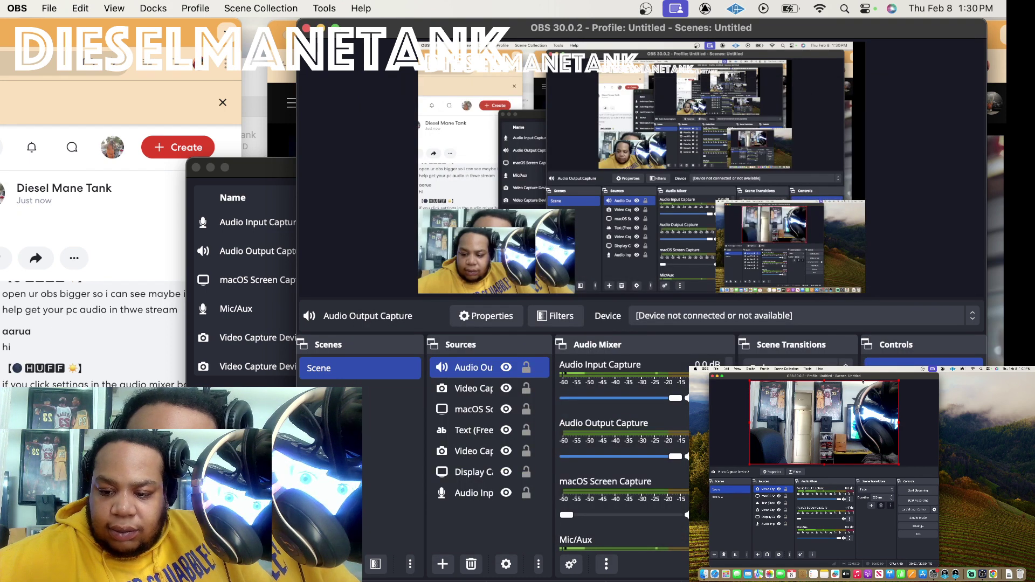
click(974, 412)
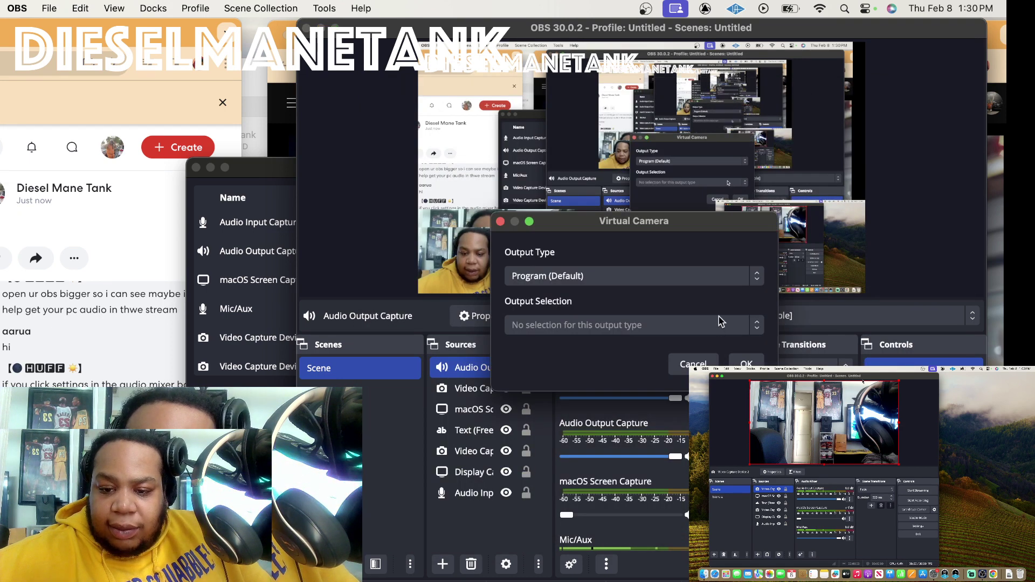
click(734, 286)
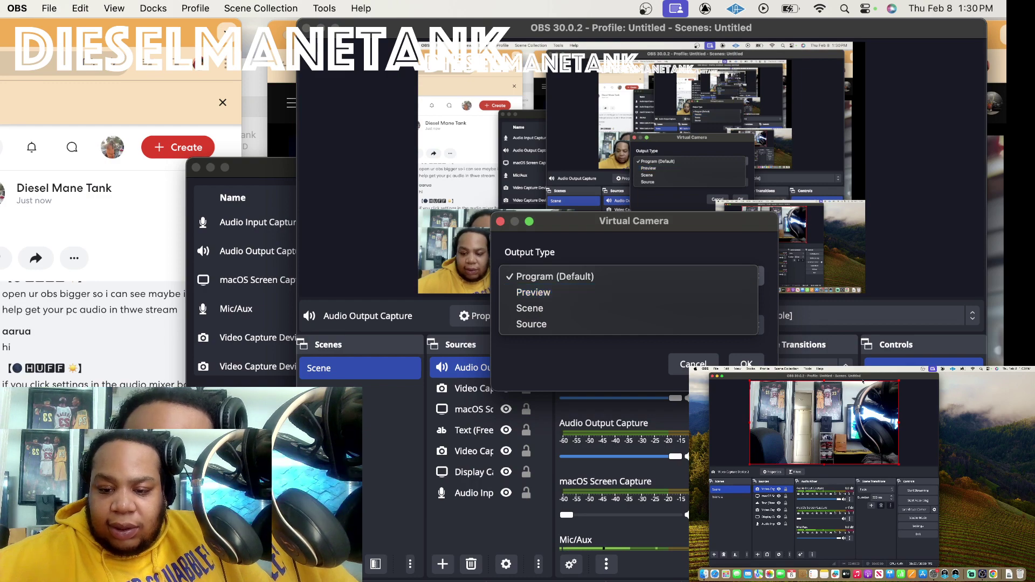
key(Escape)
click(710, 364)
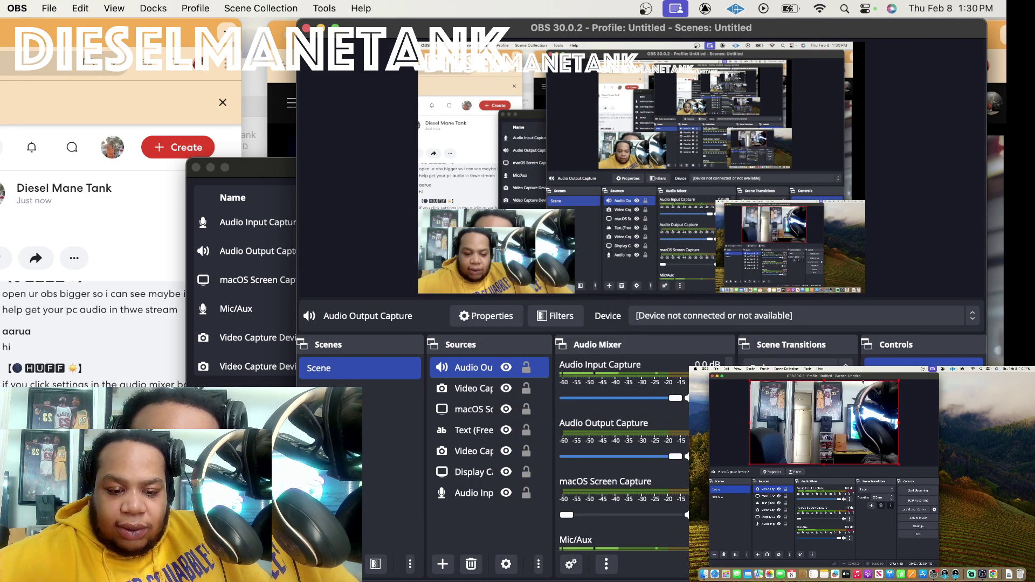
Switch to the YouTube window in Chrome and replay the music video from the beginning.
key(super+Tab)
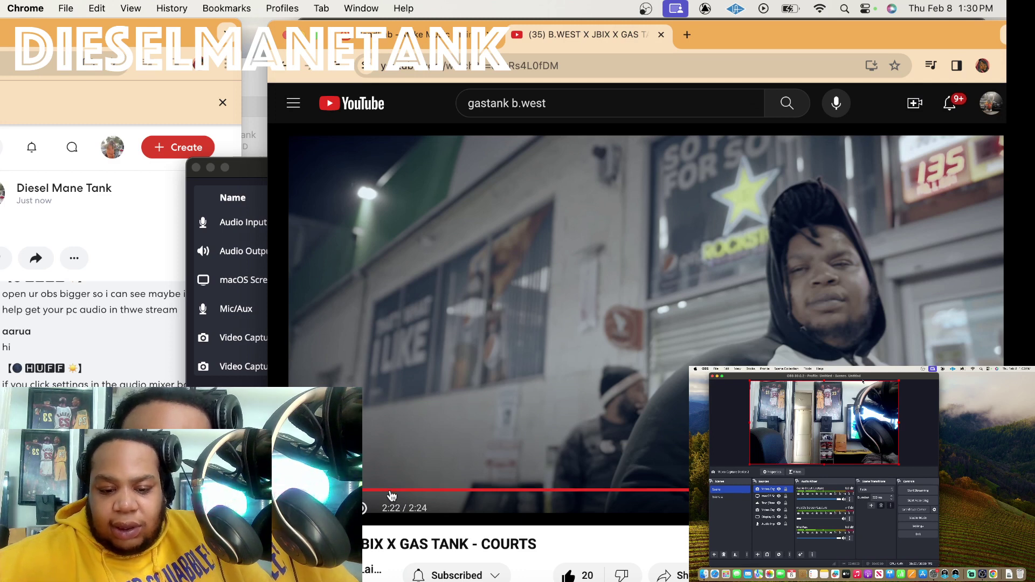
click(323, 489)
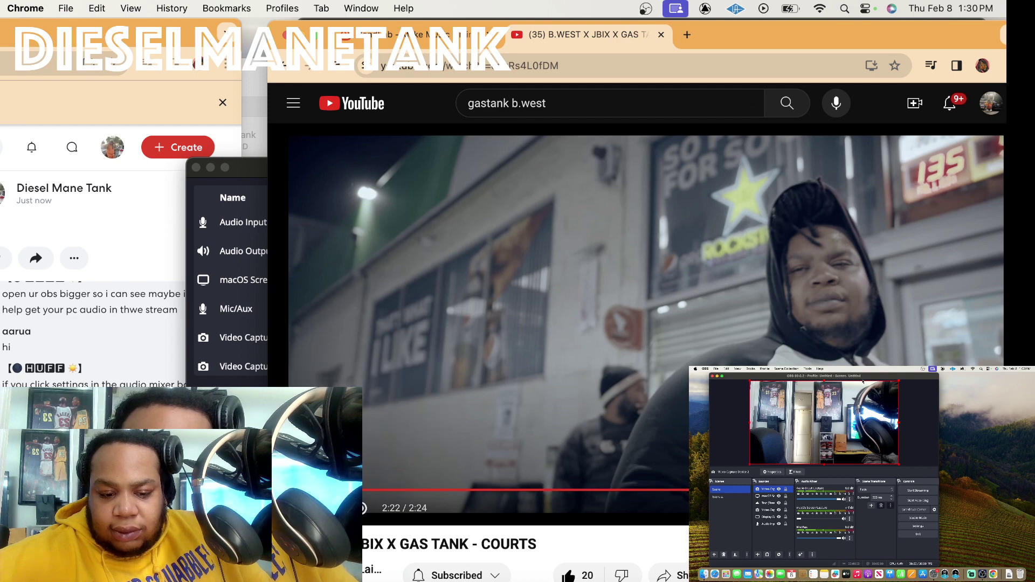
click(363, 490)
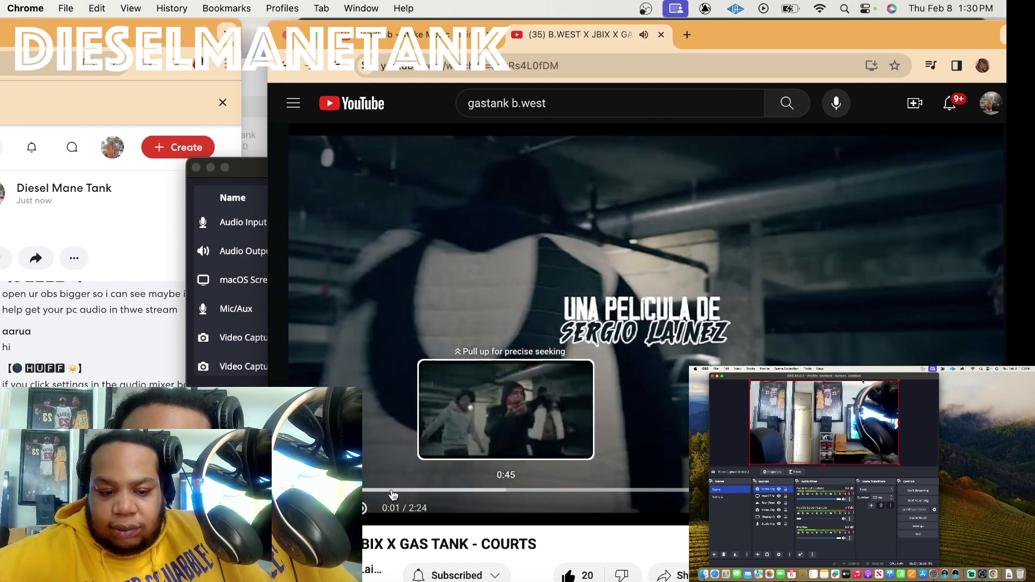
Return to OBS and examine the scene's sources and the channels in the audio mixer.
key(ctrl+Up)
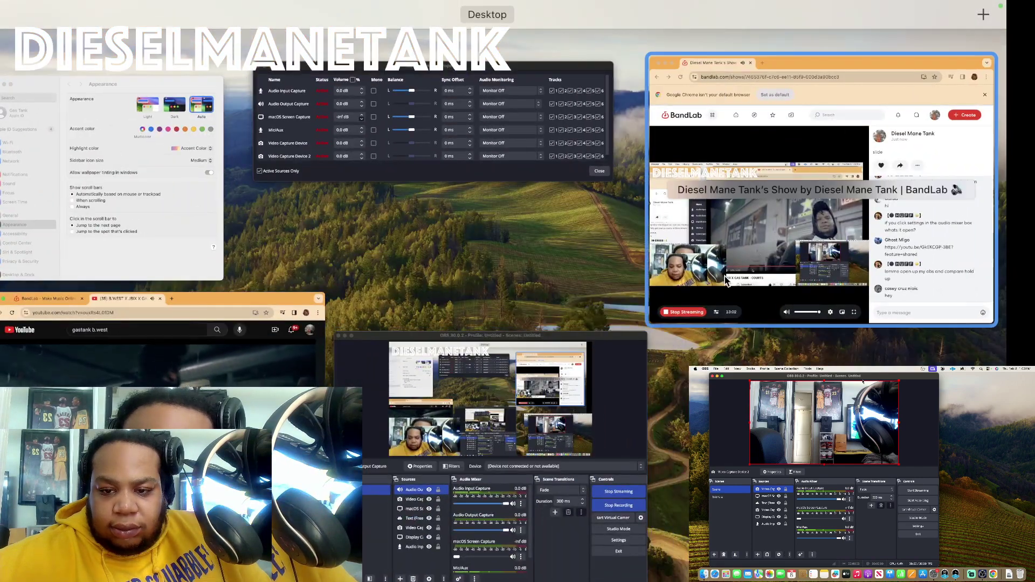
click(542, 431)
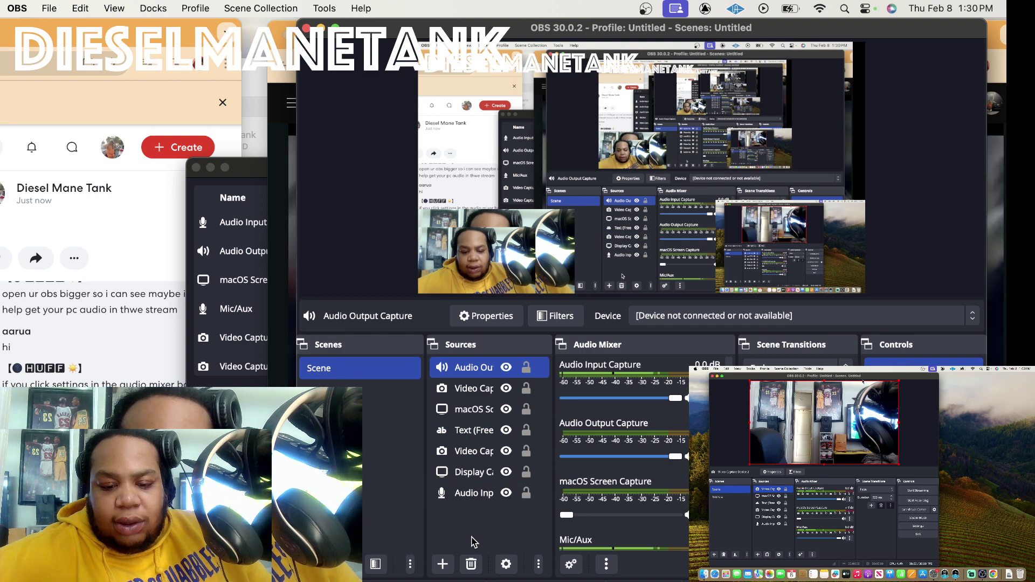
click(485, 495)
click(493, 474)
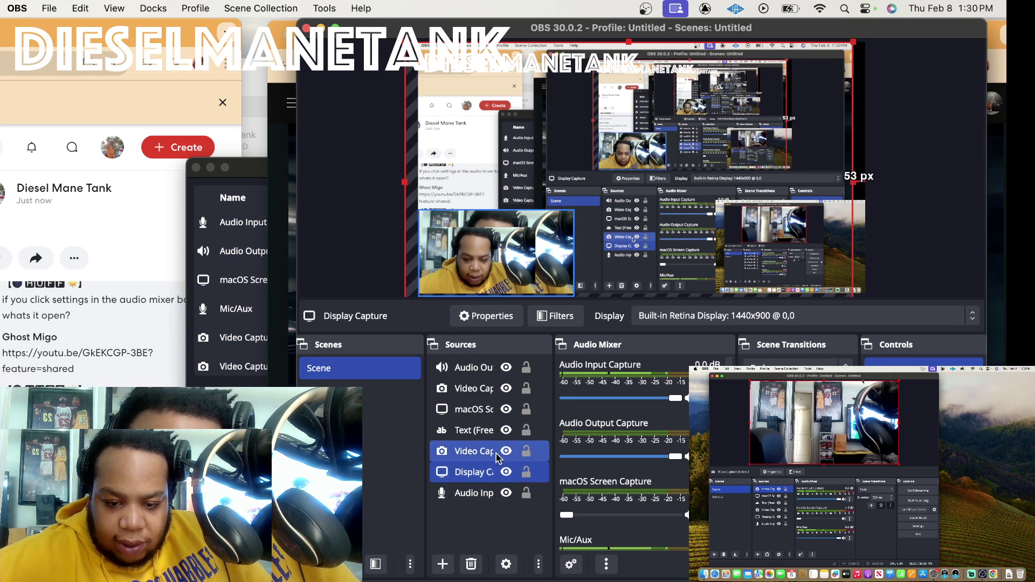
click(493, 453)
click(491, 434)
click(484, 412)
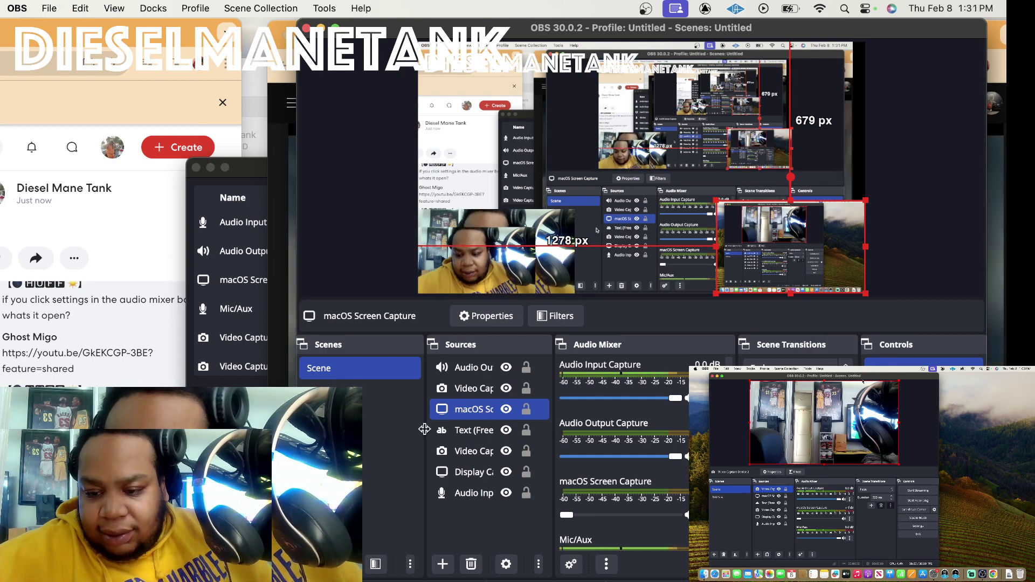
super+click(511, 390)
super+click(513, 391)
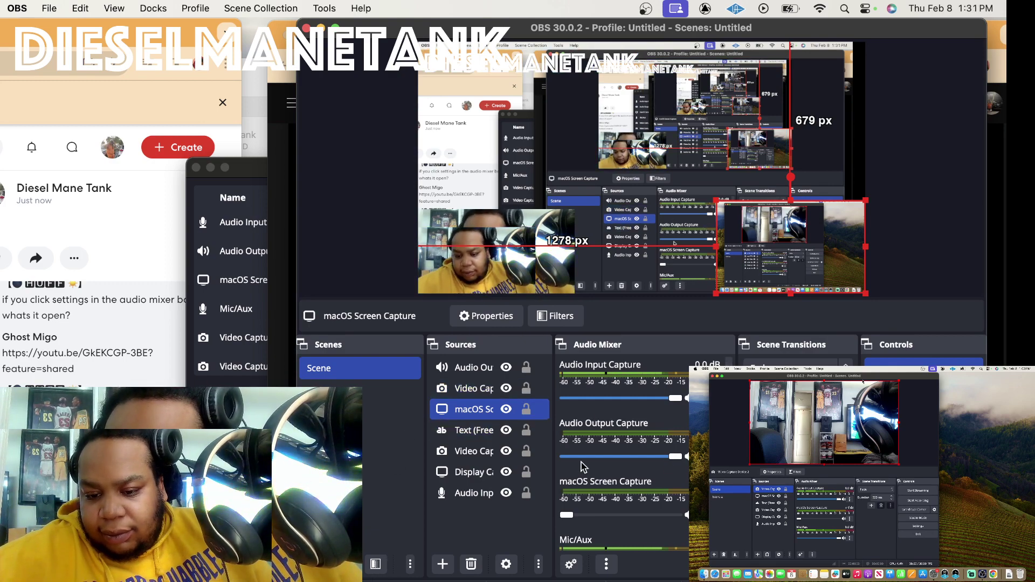
scroll(603, 457, down, 3)
scroll(561, 501, up, 1)
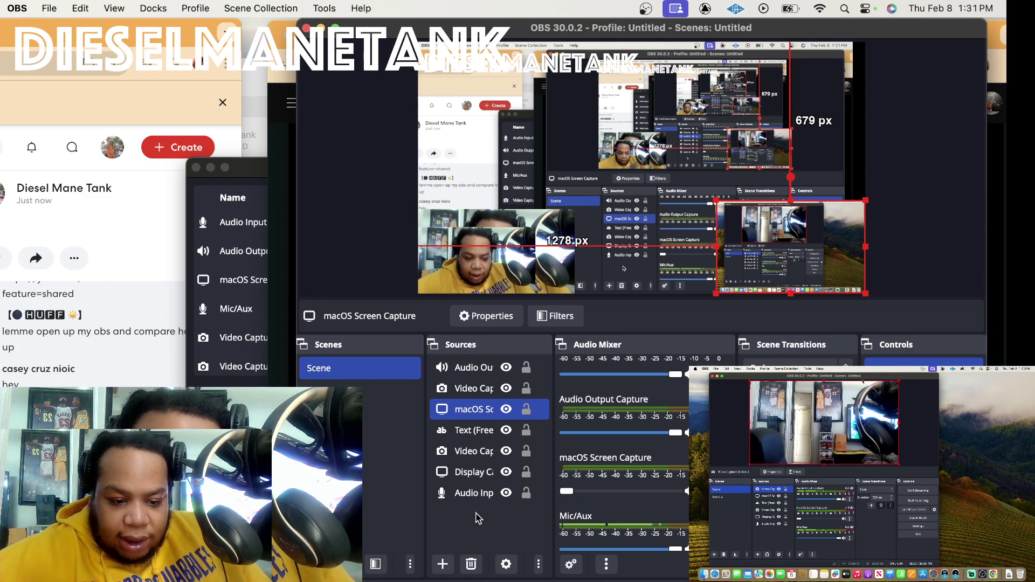
Open the properties of the Audio Output Capture source to check its device, and bring the Advanced Audio Properties window forward.
super+click(480, 491)
drag(480, 491, 480, 369)
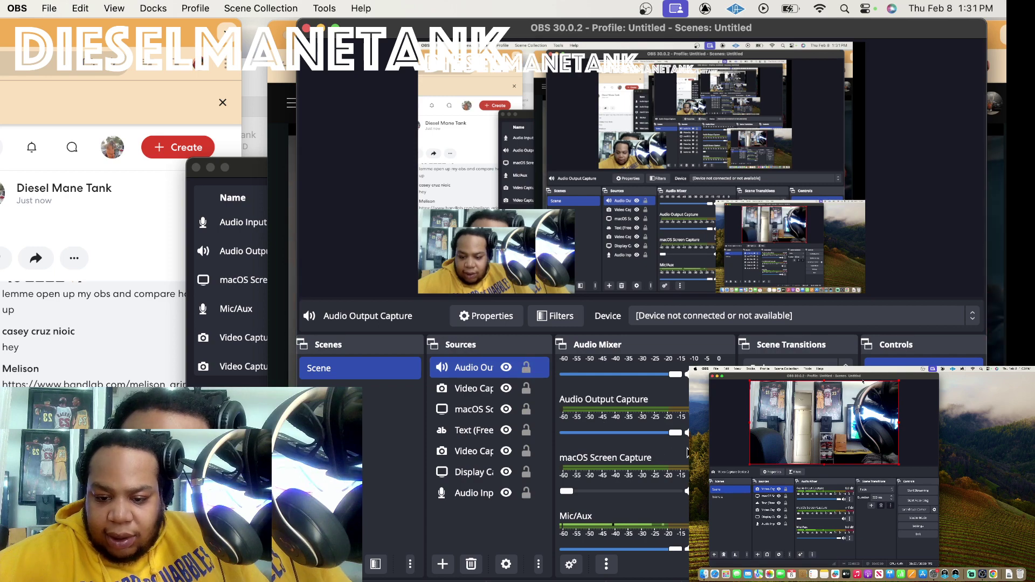
right_click(710, 453)
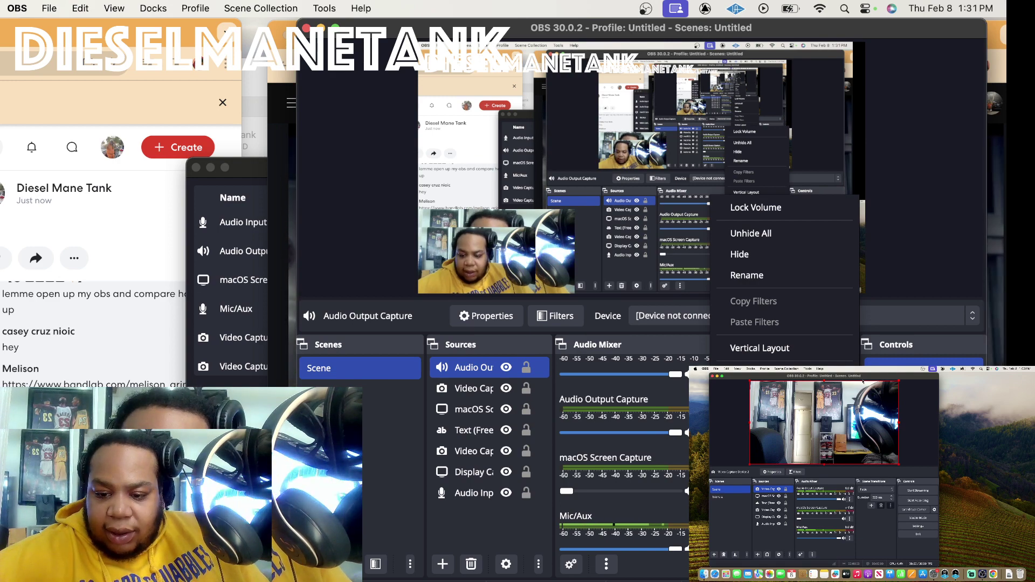
click(754, 395)
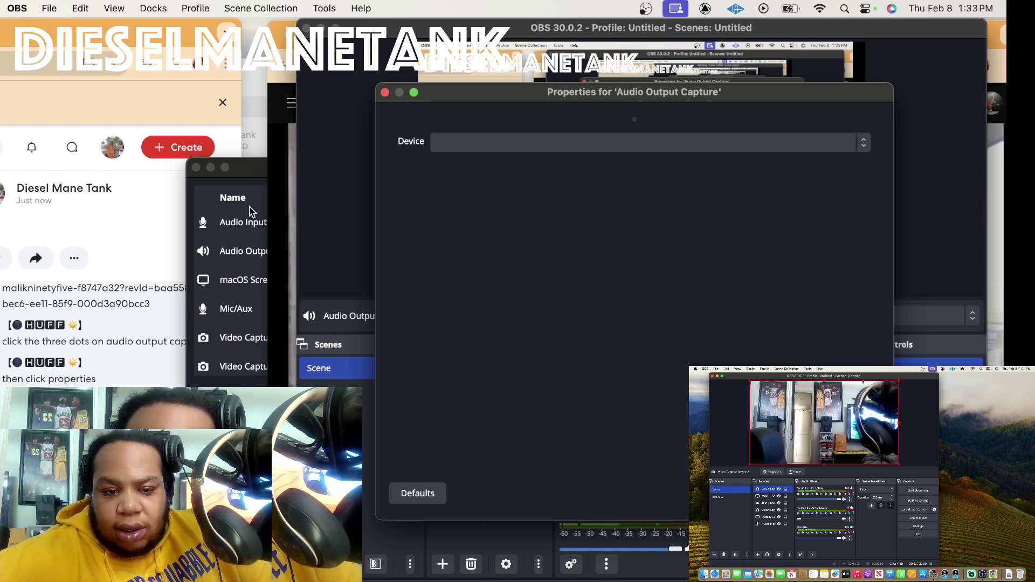
click(250, 173)
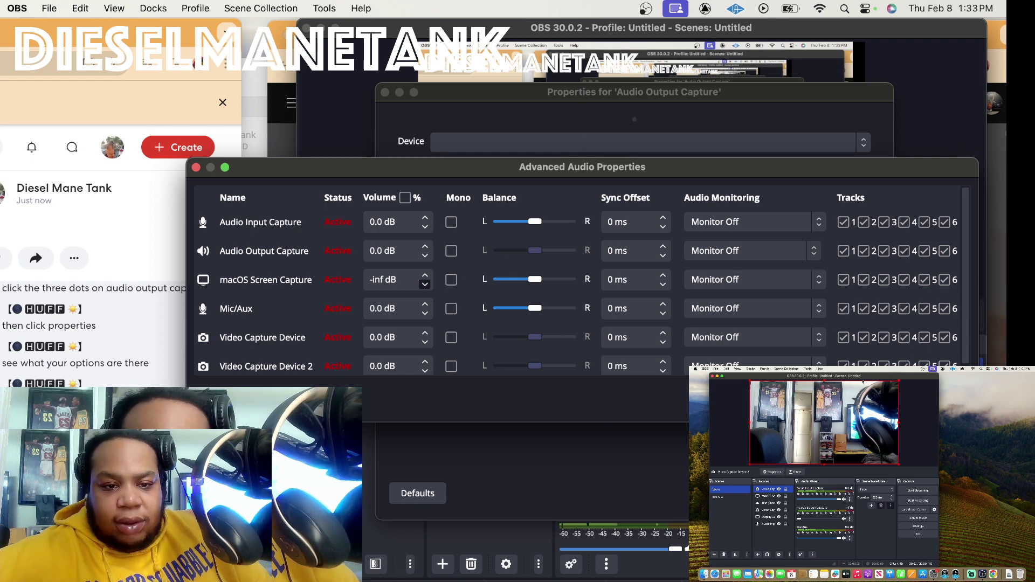
Switch to Chrome, open YouTube in a new tab, and search for "obs mac tutorial".
click(294, 152)
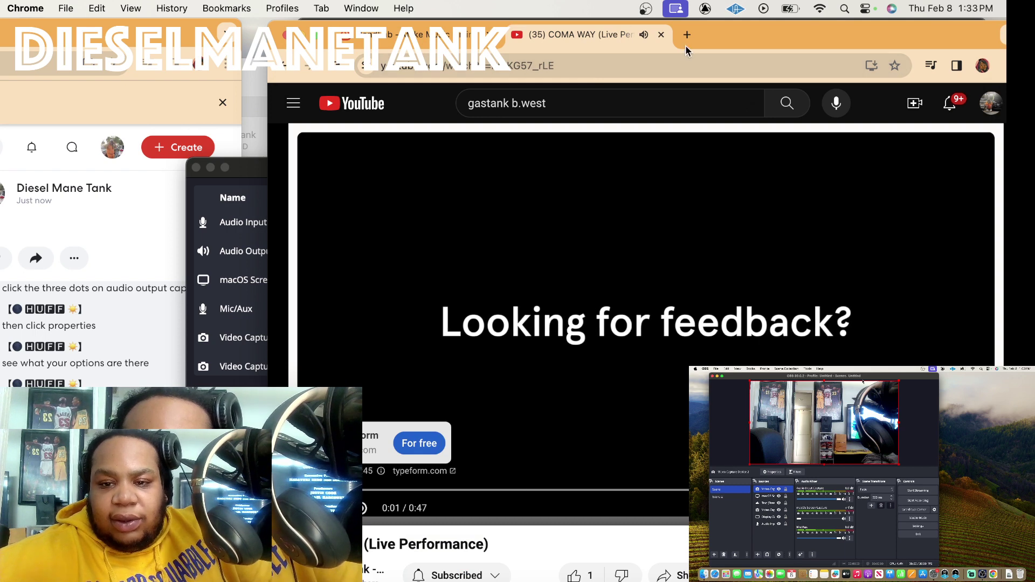
click(688, 35)
click(587, 74)
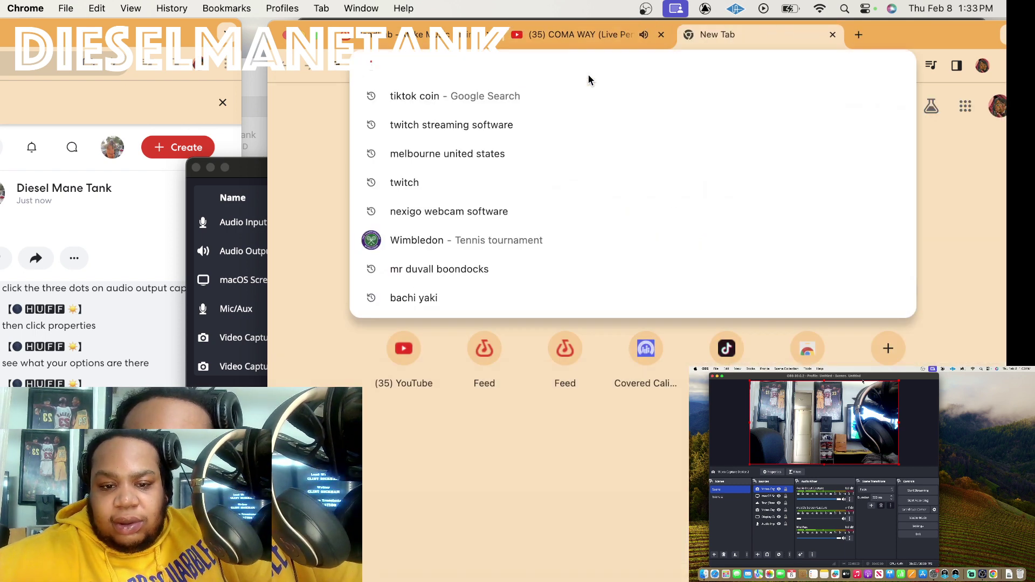
click(404, 350)
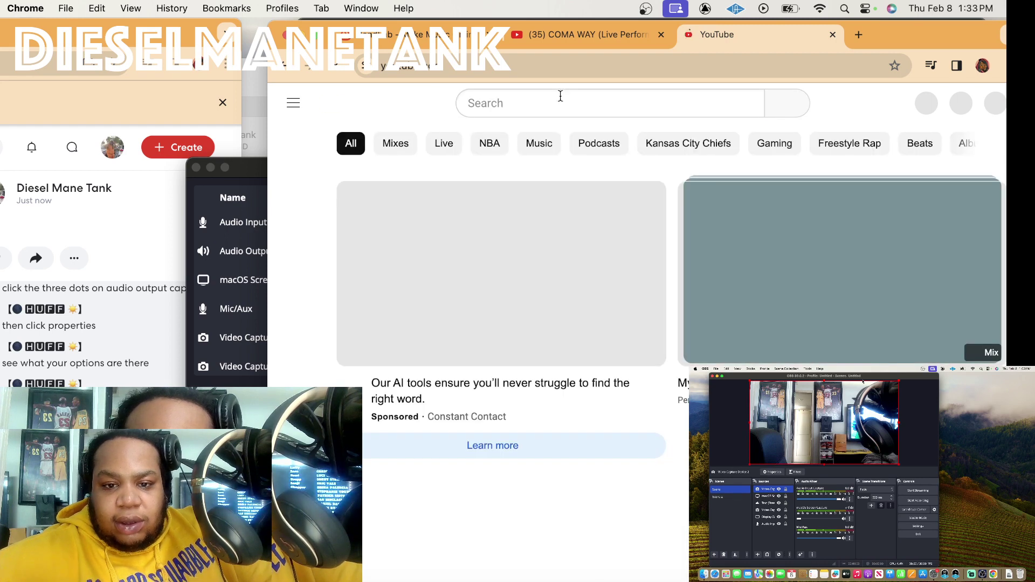
click(560, 100)
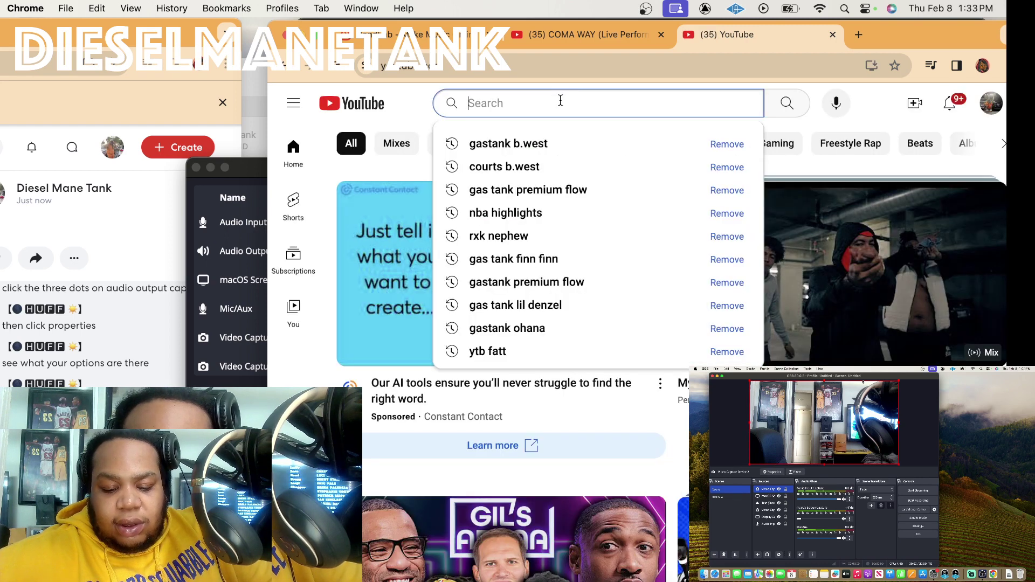
text(obs)
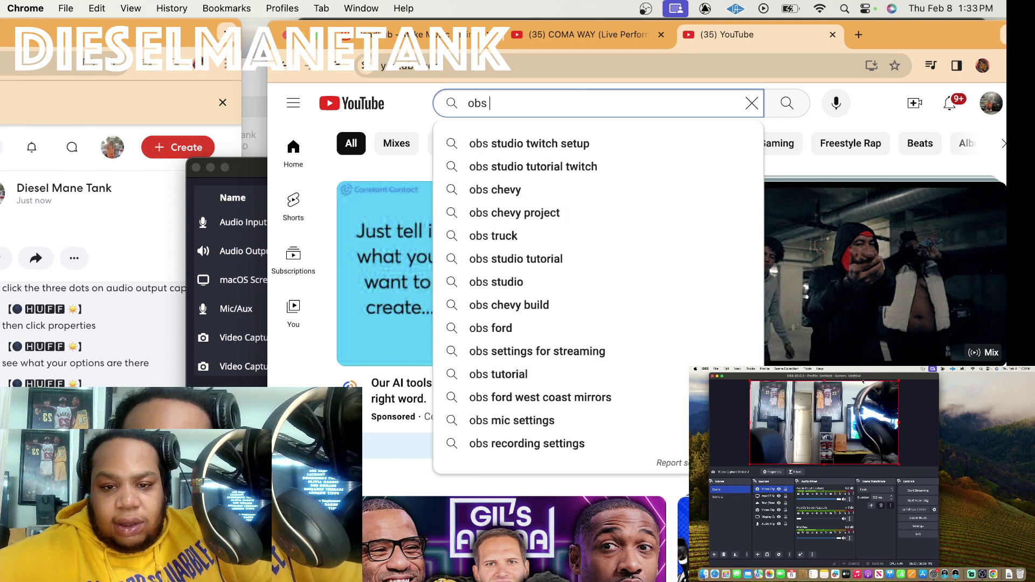
text( m)
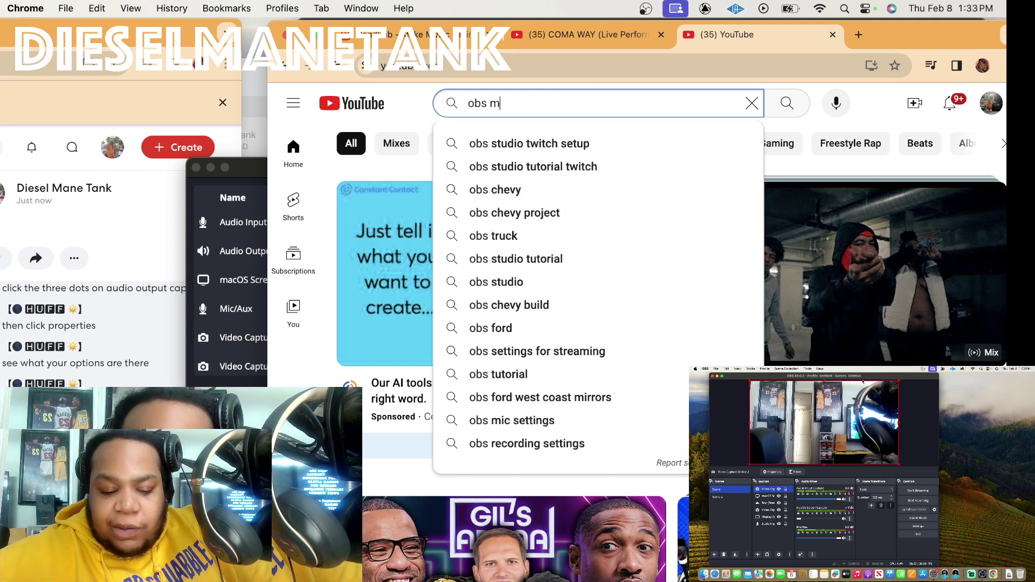
text(ac)
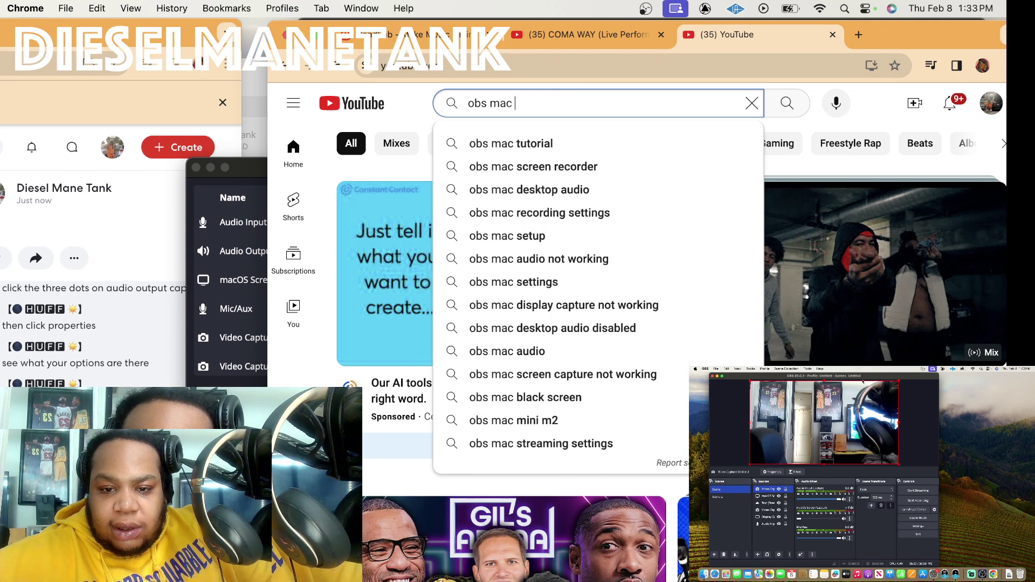
click(571, 150)
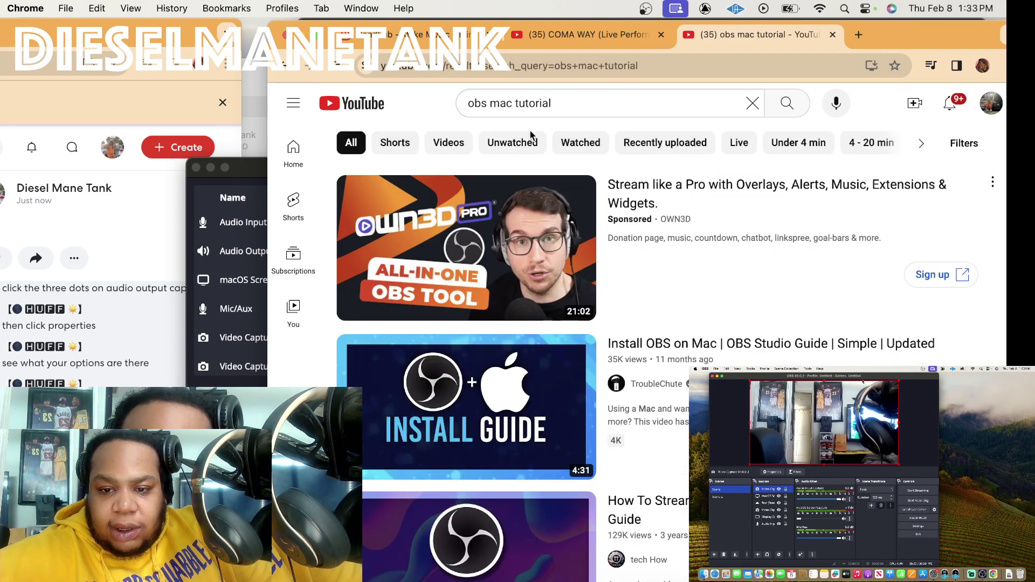
Change the YouTube search to "obs mac audio not working".
click(595, 102)
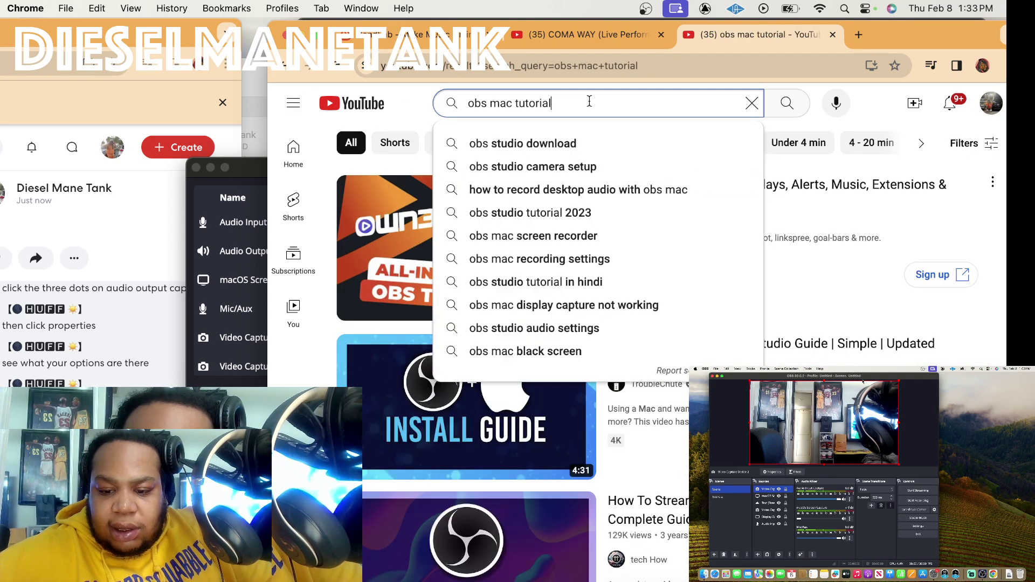
key(BackSpace)
key(BackSpace)
key(BackSpace)
key(BackSpace)
key(BackSpace)
key(BackSpace)
key(BackSpace)
key(BackSpace)
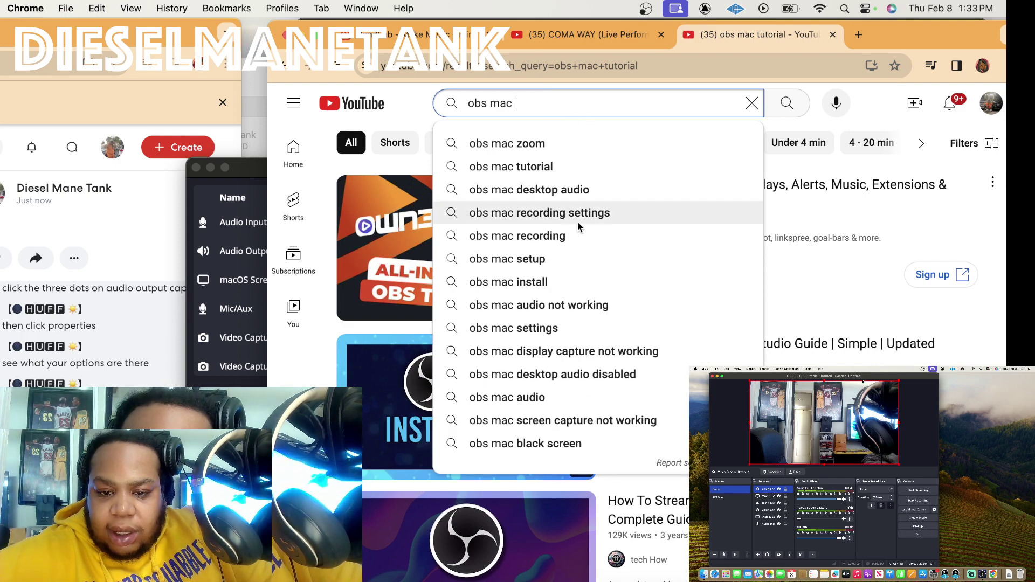
click(535, 305)
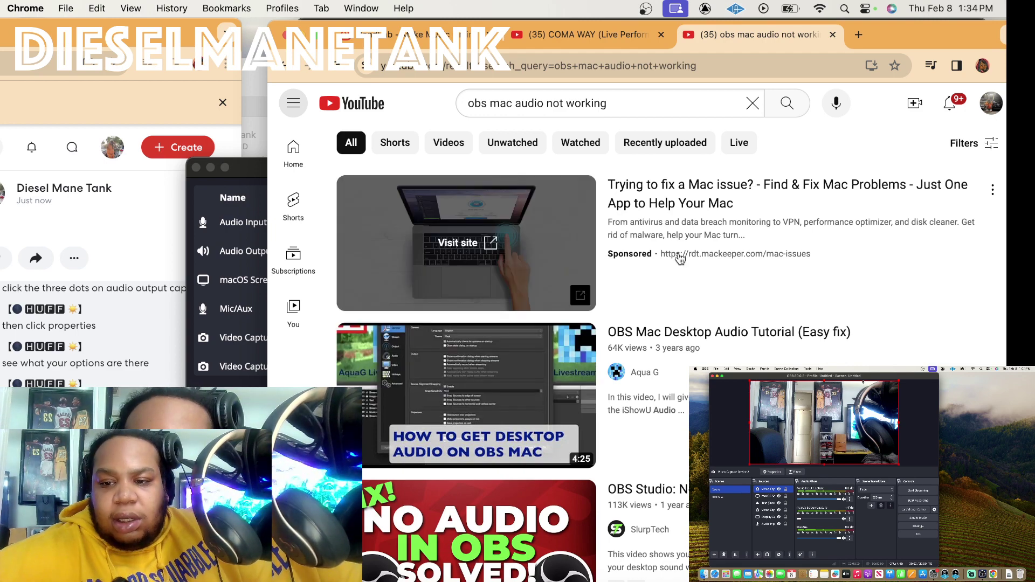
Open the video "OBS Mac Desktop Audio Tutorial (Easy fix)" and watch how it sets up desktop audio.
mouse_move(709, 334)
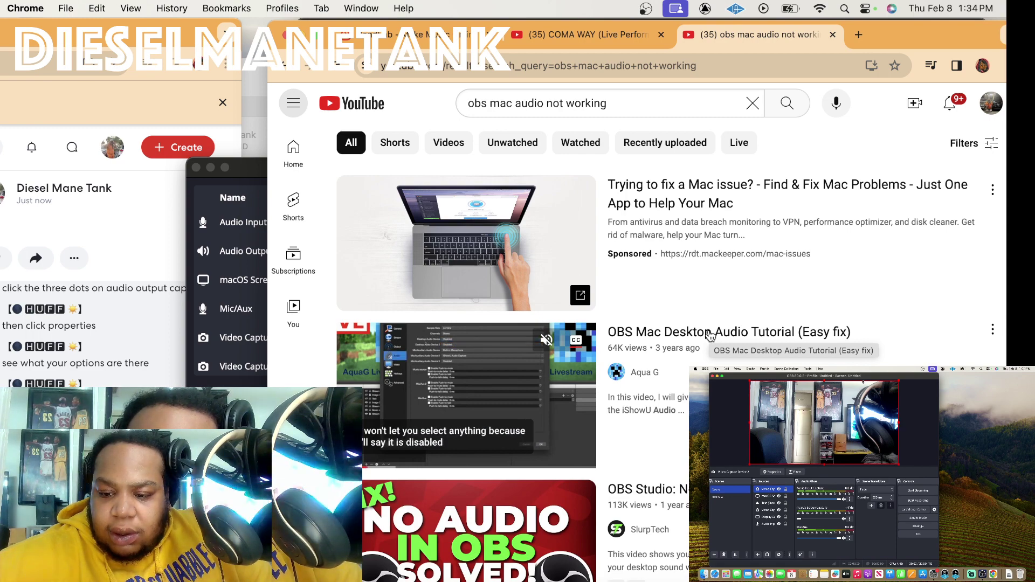
click(710, 336)
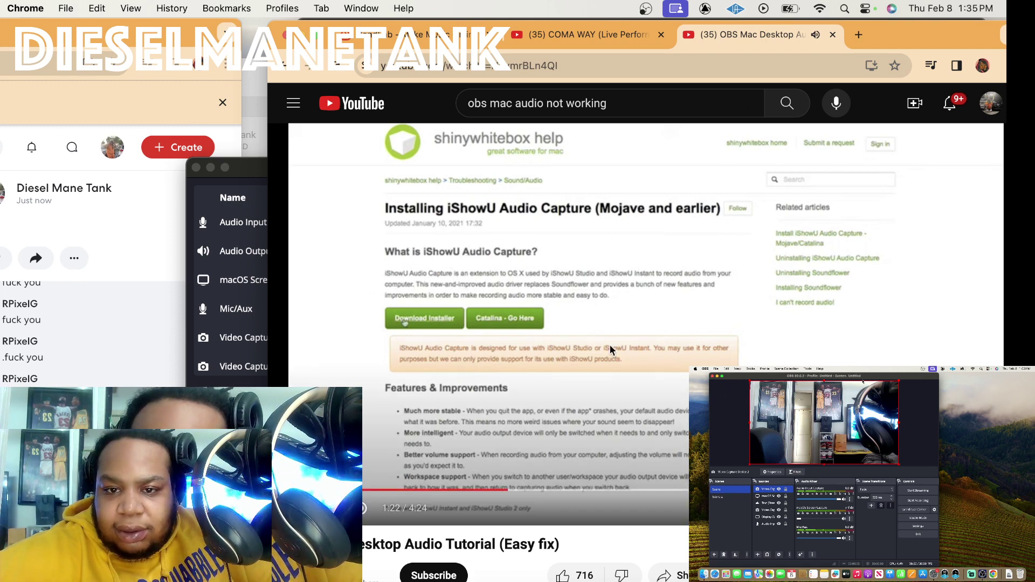
mouse_move(695, 268)
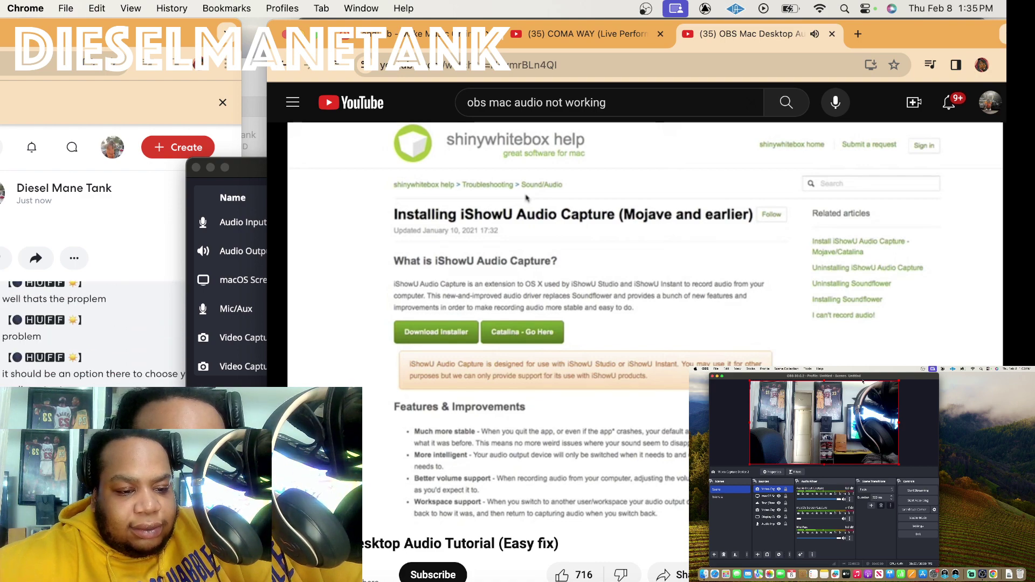
key(super+space)
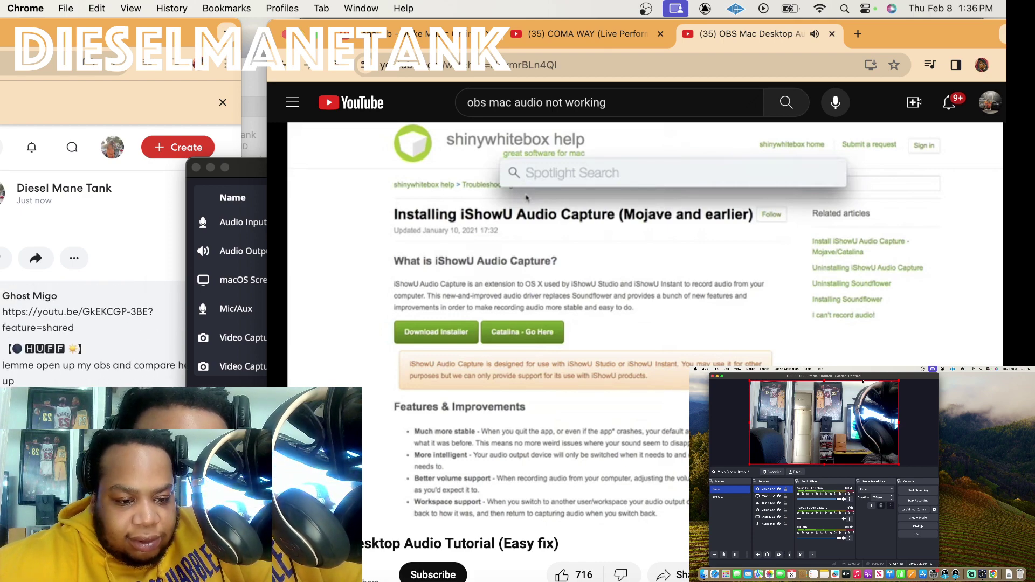
text(midi)
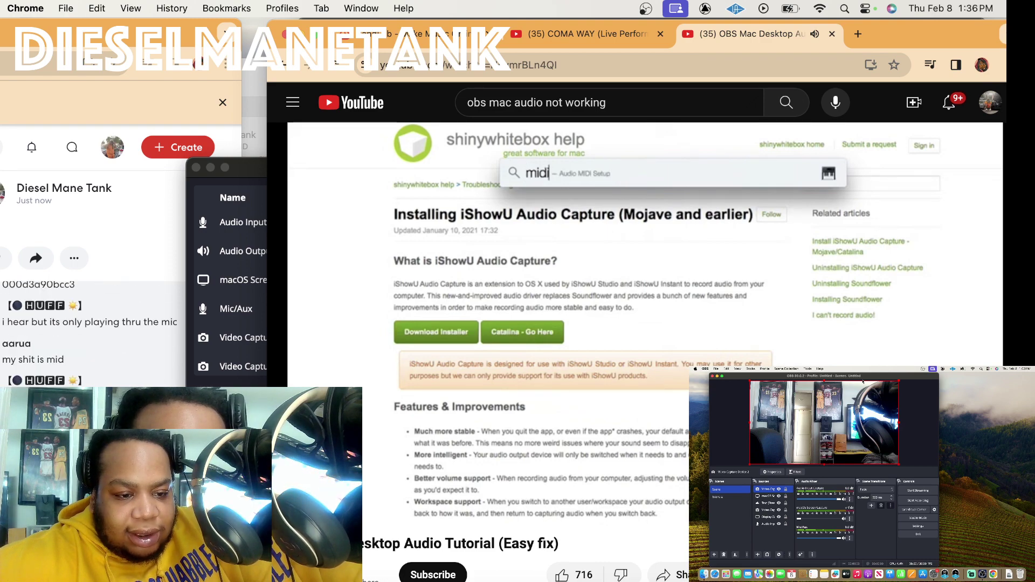
key(Return)
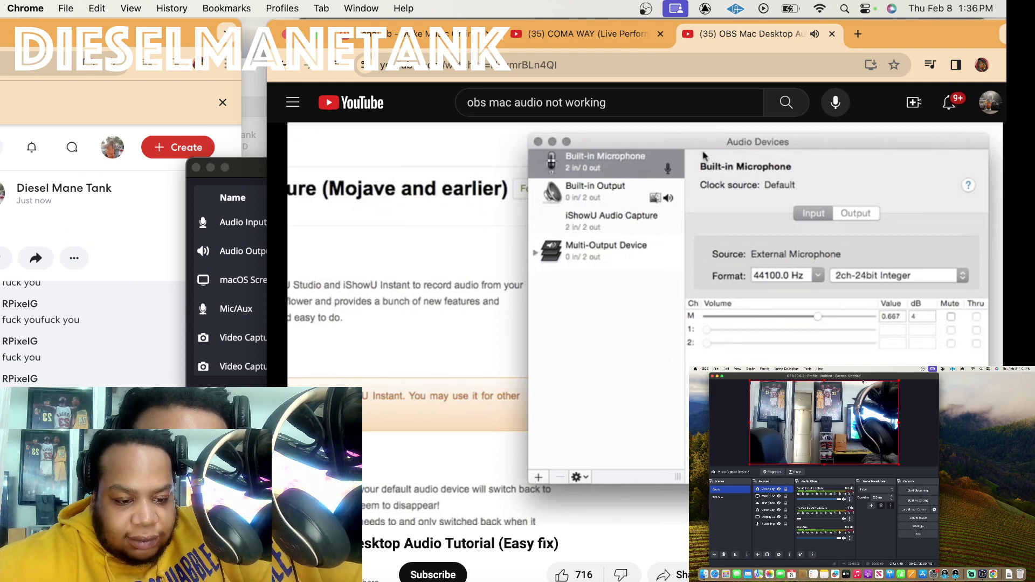
click(538, 476)
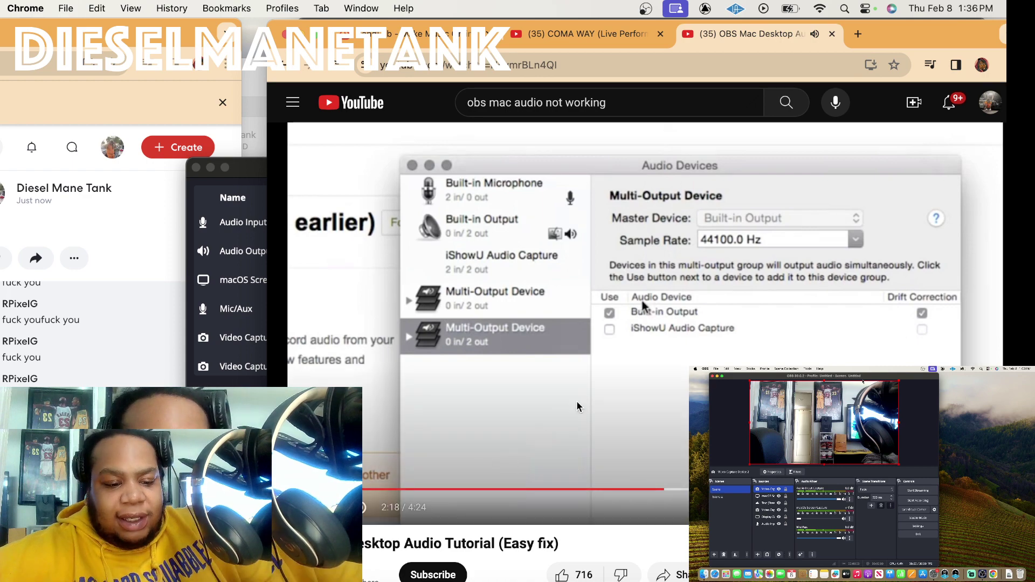
Rewind the tutorial to its section on OBS audio settings, and return to the Advanced Audio Properties window in OBS.
drag(641, 487, 610, 493)
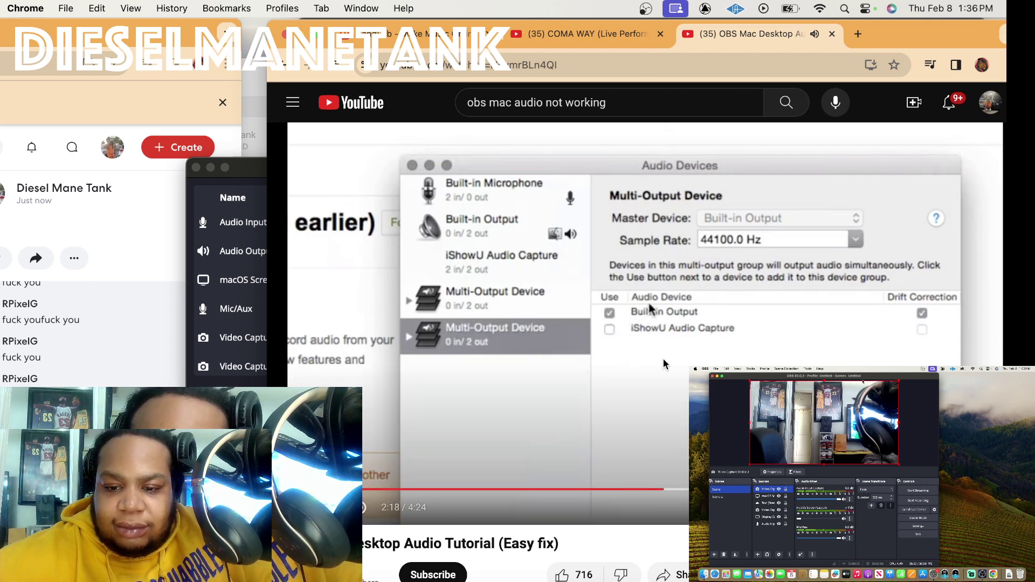
click(441, 487)
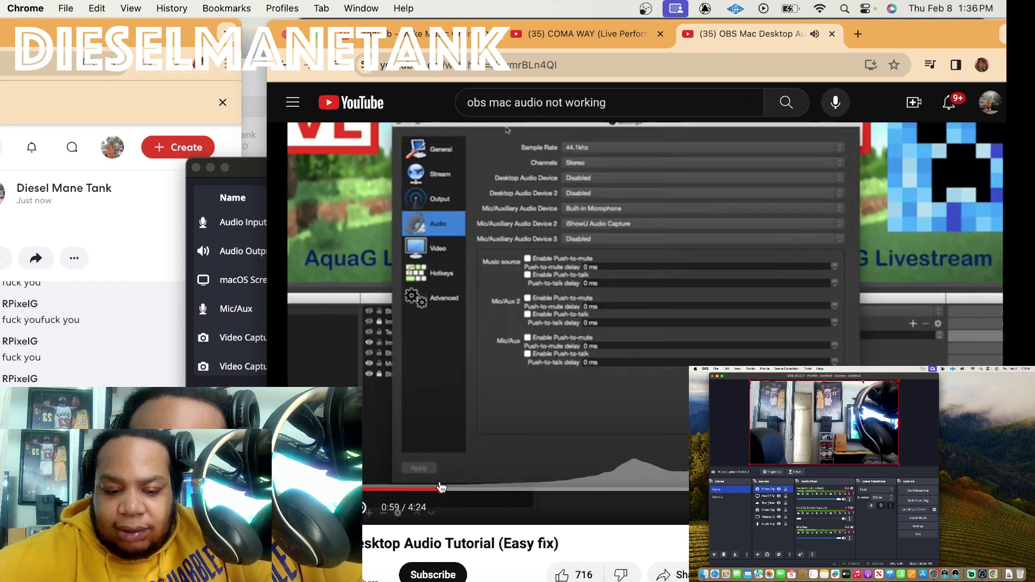
click(396, 488)
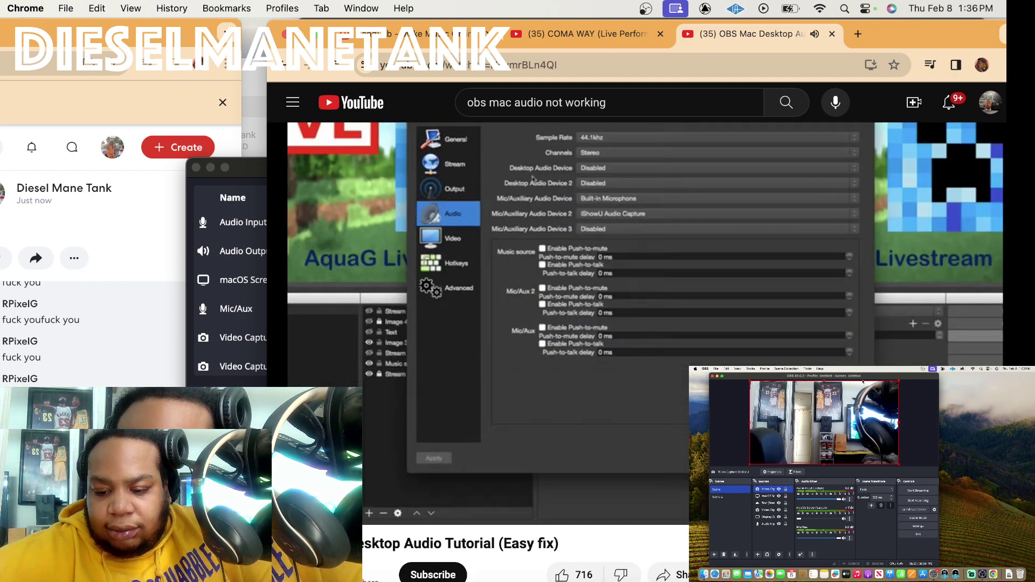
click(197, 182)
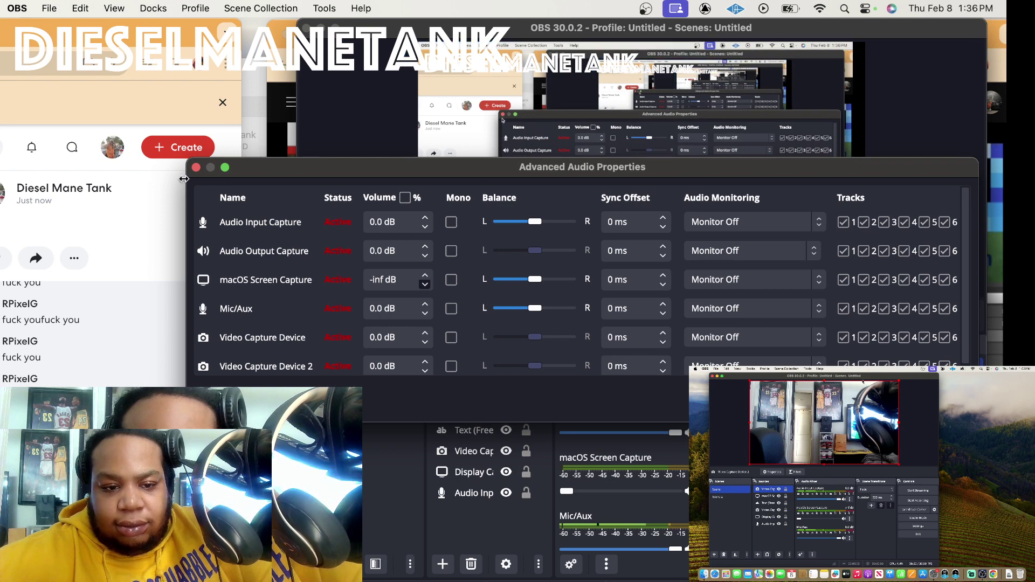
Close the Advanced Audio Properties and Audio Output Capture properties windows, and move the OBS window aside to view the Chrome tutorial.
click(195, 167)
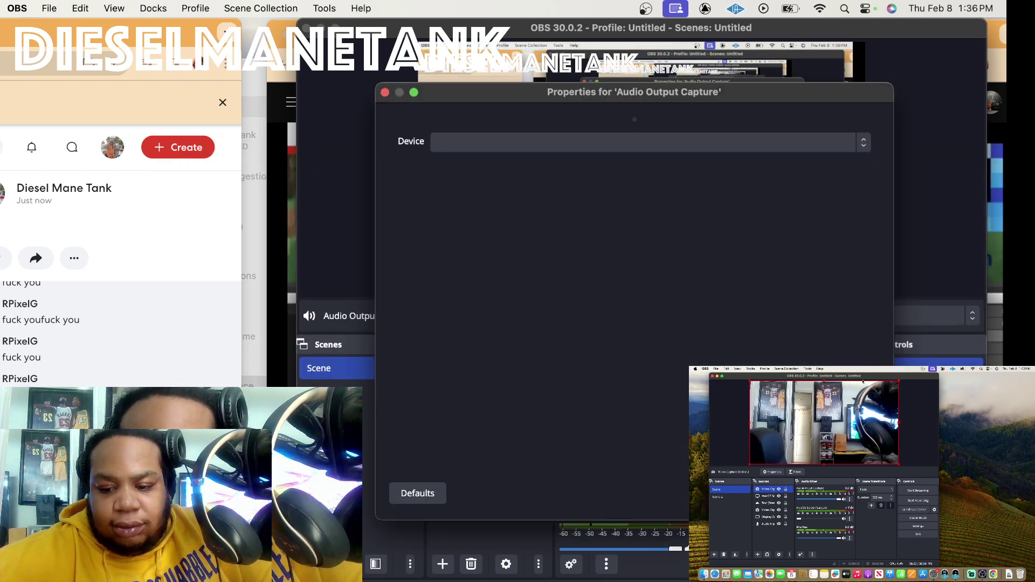
key(Escape)
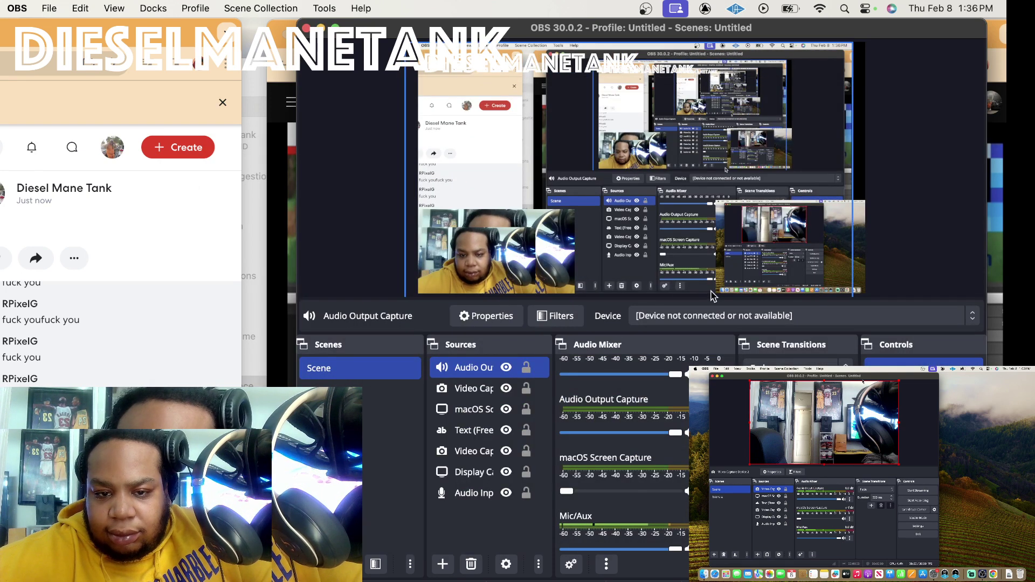
drag(523, 35, 147, 145)
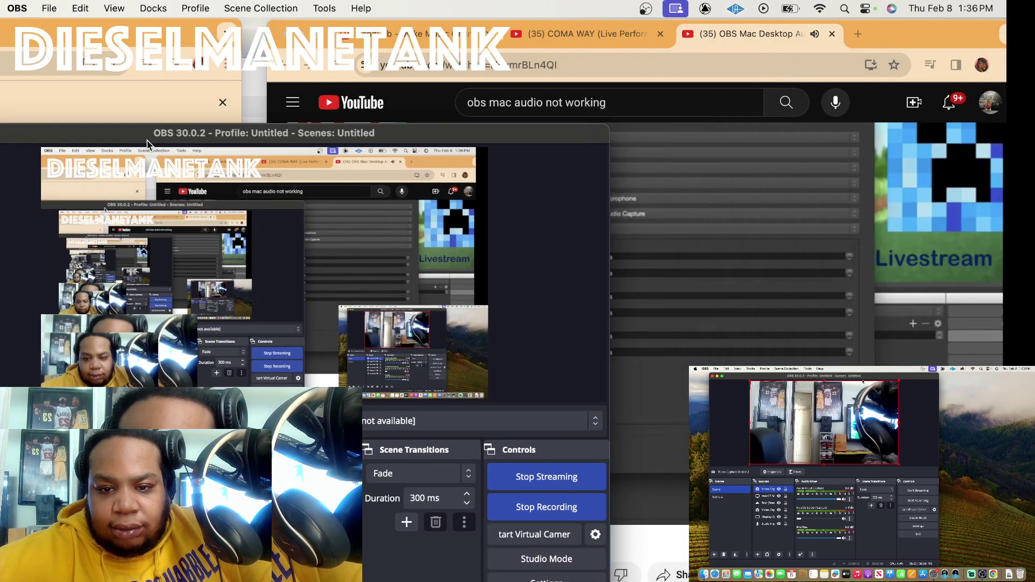
click(906, 41)
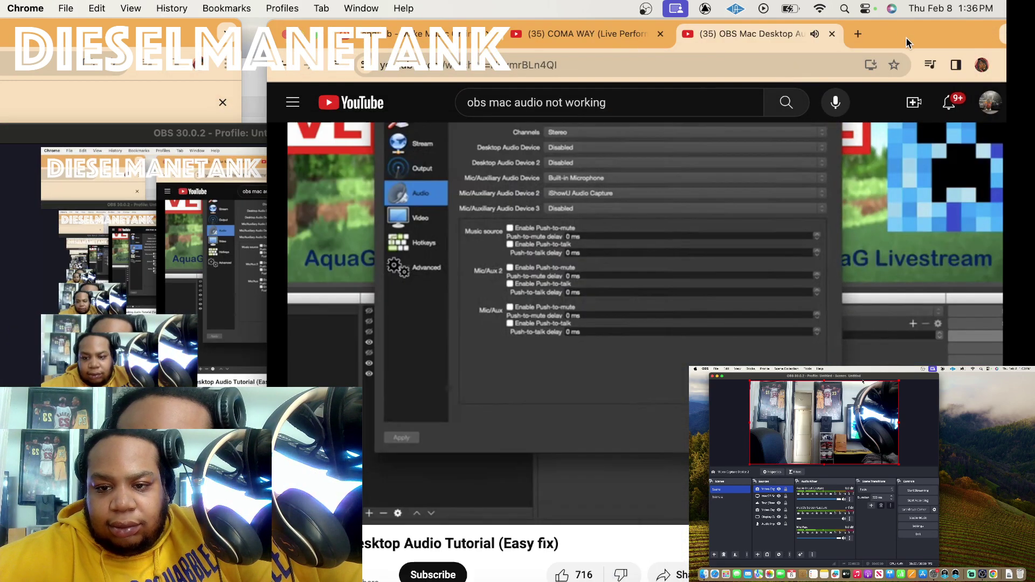
mouse_move(601, 219)
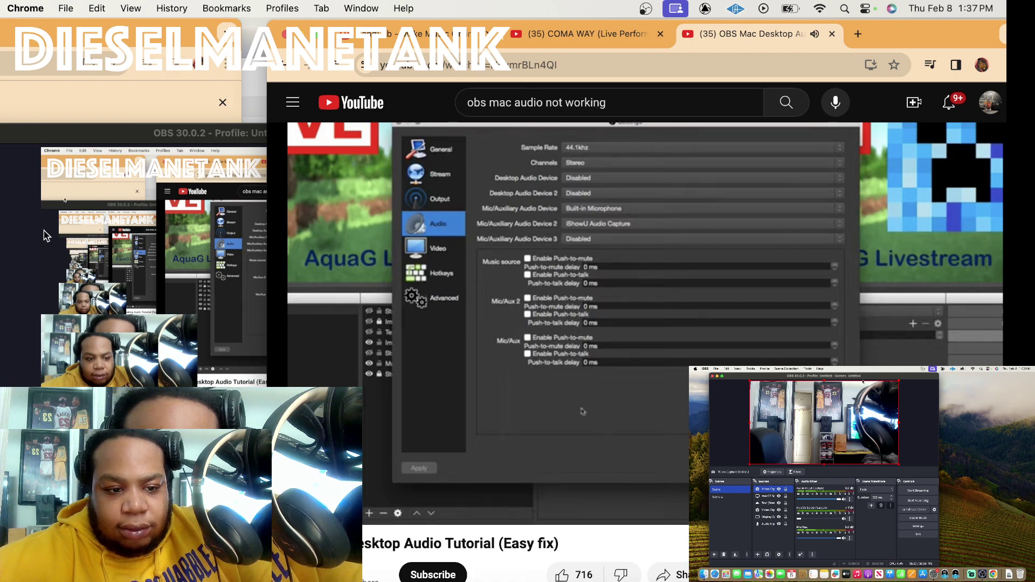
Switch back to OBS and open its preferences.
click(56, 125)
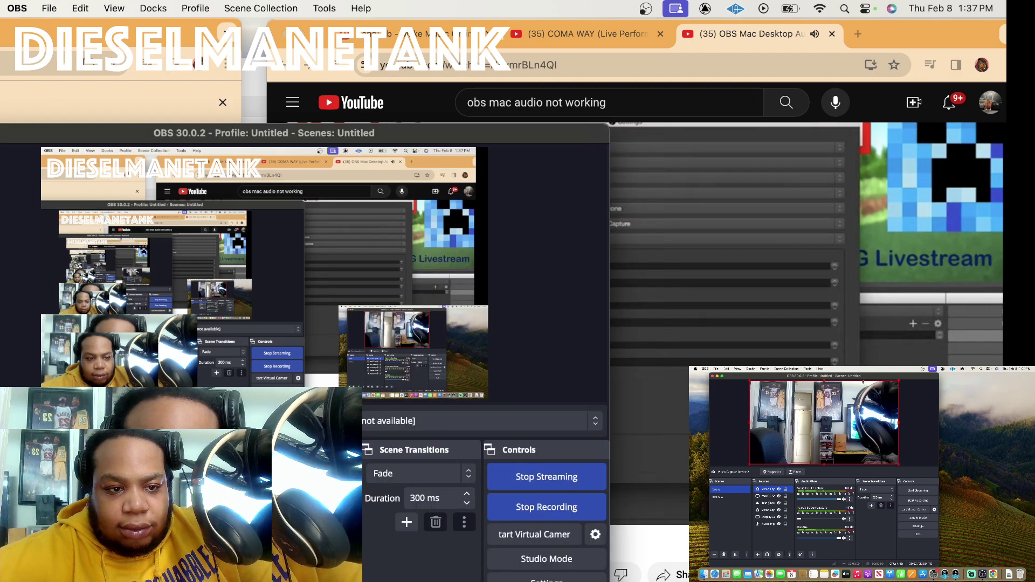
click(49, 8)
mouse_move(17, 8)
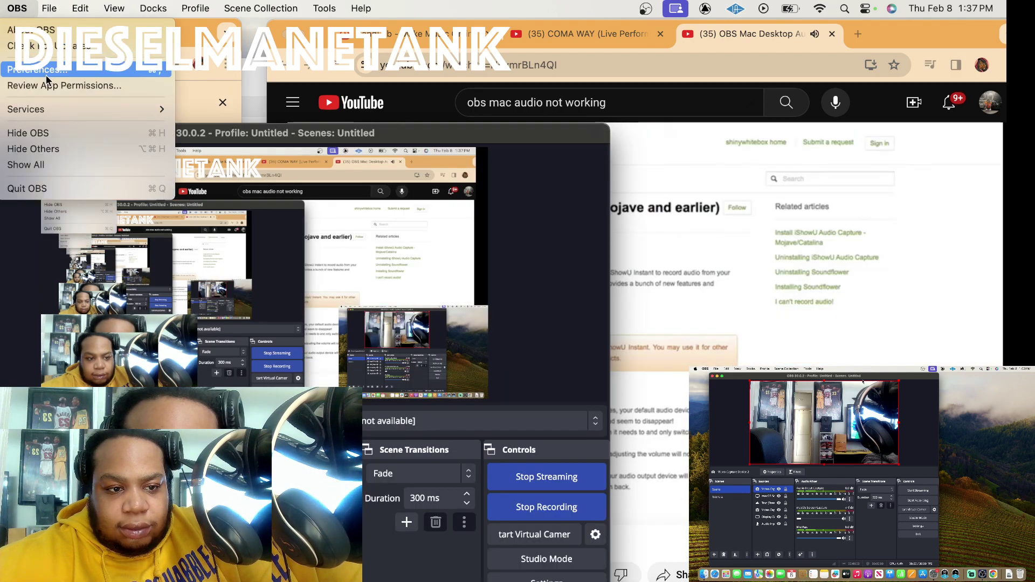
click(485, 118)
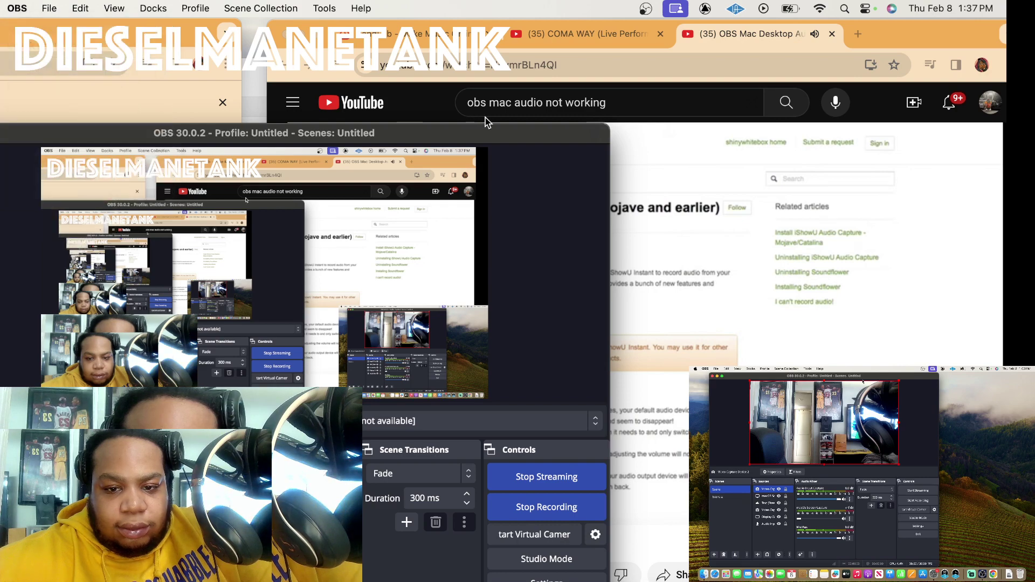
Return to the YouTube tutorial in Chrome and rewind it to about 0:35, where the OBS audio settings are shown.
click(687, 151)
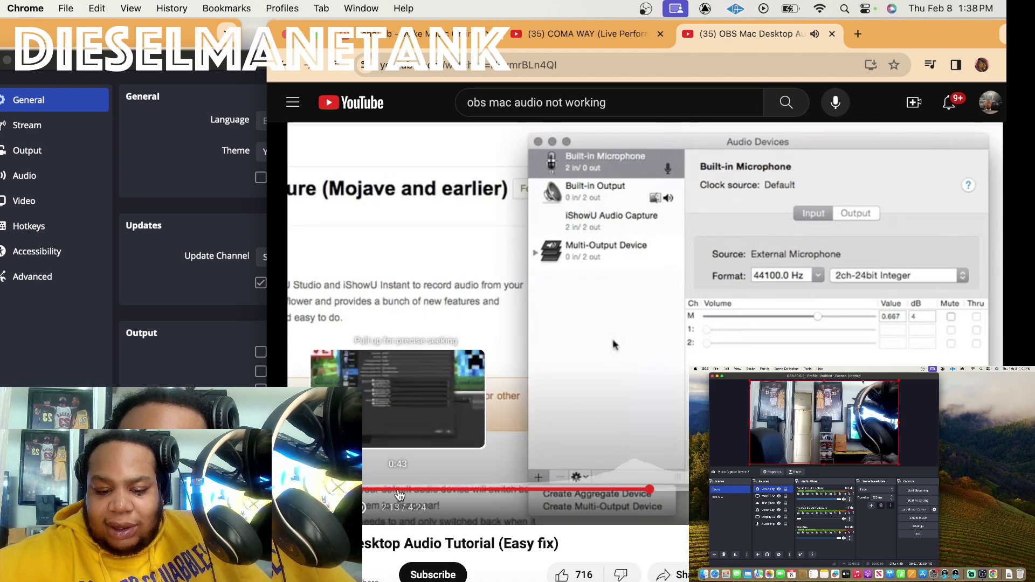
click(398, 490)
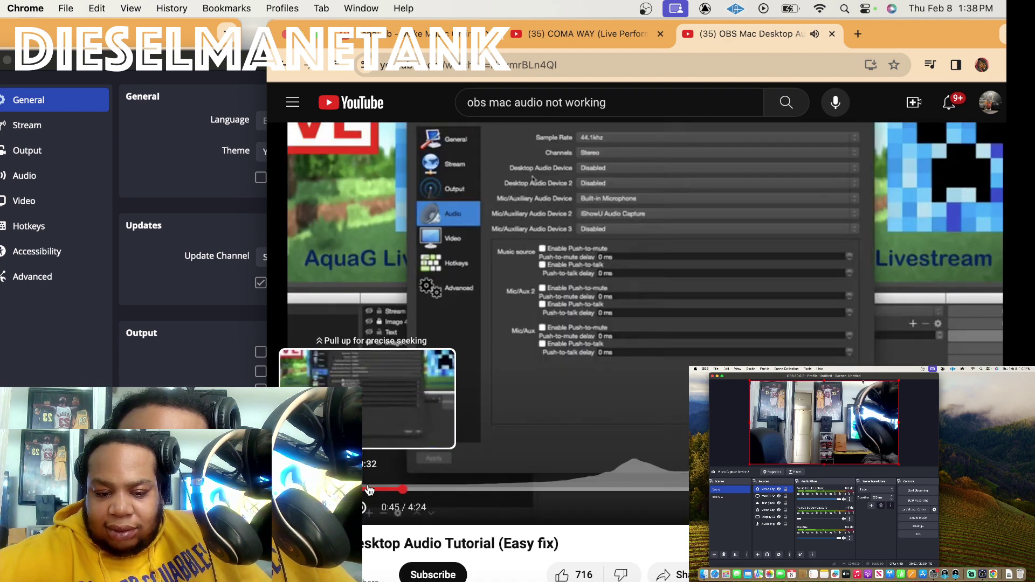
click(370, 489)
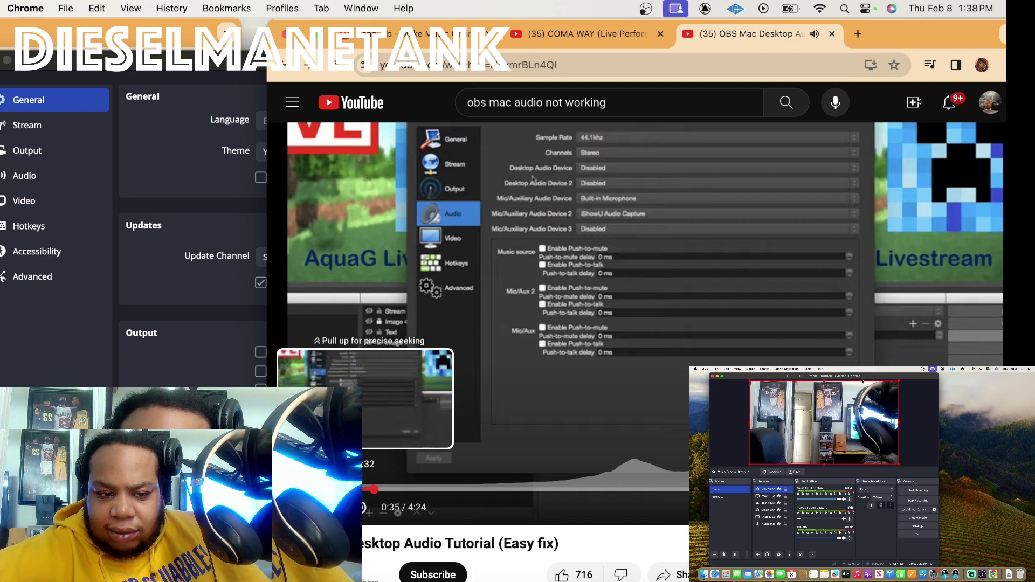
Show the Audio settings in OBS and check which devices are offered for Desktop Audio and Desktop Audio 2.
click(46, 167)
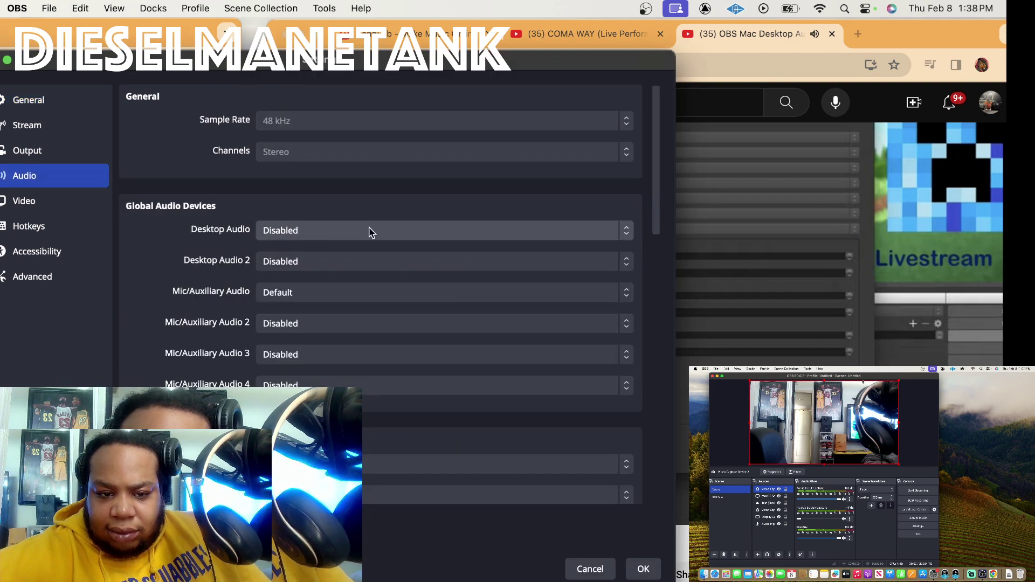
drag(575, 56, 456, 56)
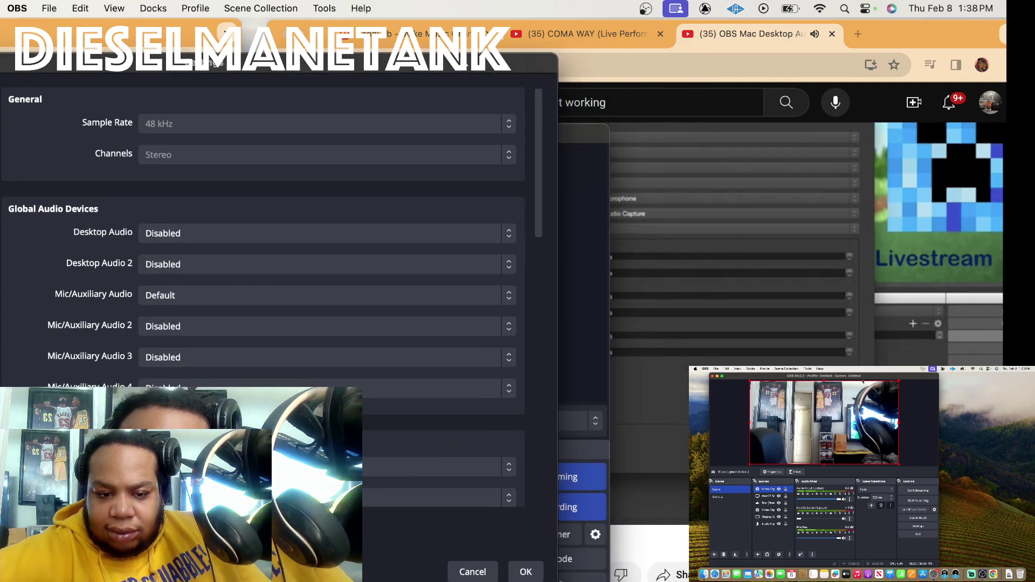
click(341, 230)
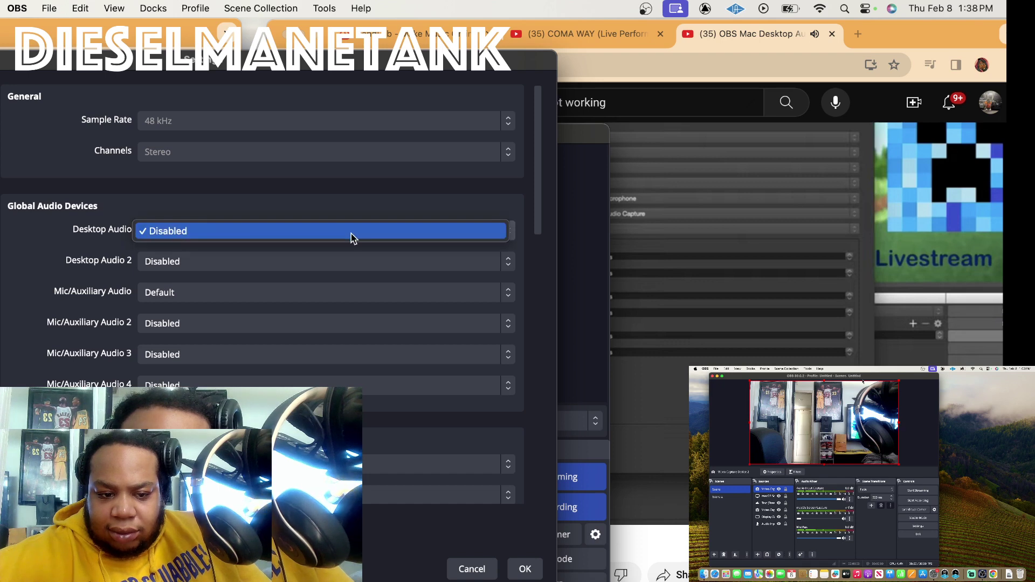
click(351, 234)
click(350, 263)
click(351, 263)
Set Mic/Auxiliary Audio to Universal Audio Thunderbolt, and check the device choices for Mic/Auxiliary Audio 2.
click(349, 291)
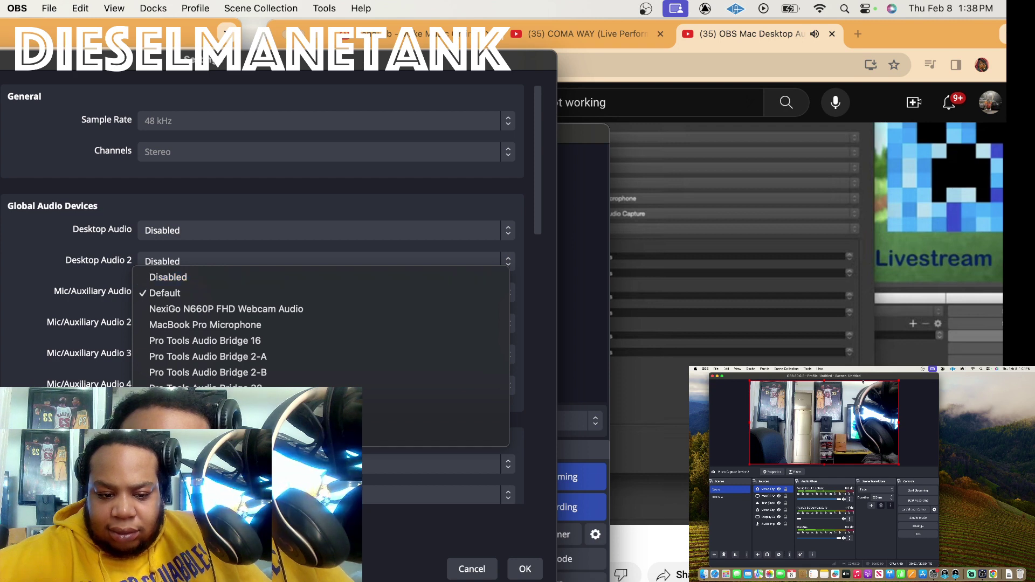
click(324, 435)
click(321, 324)
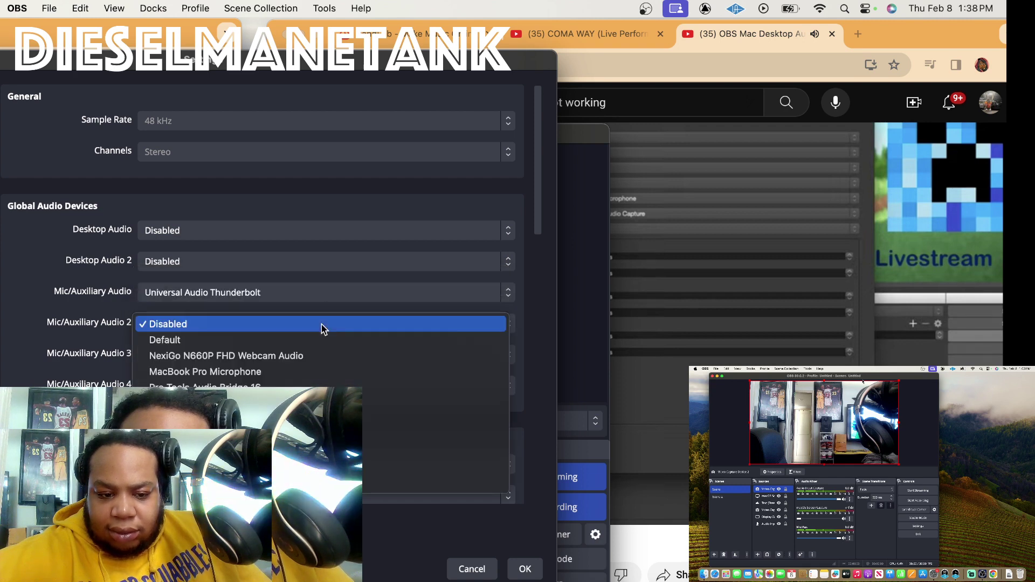
click(321, 325)
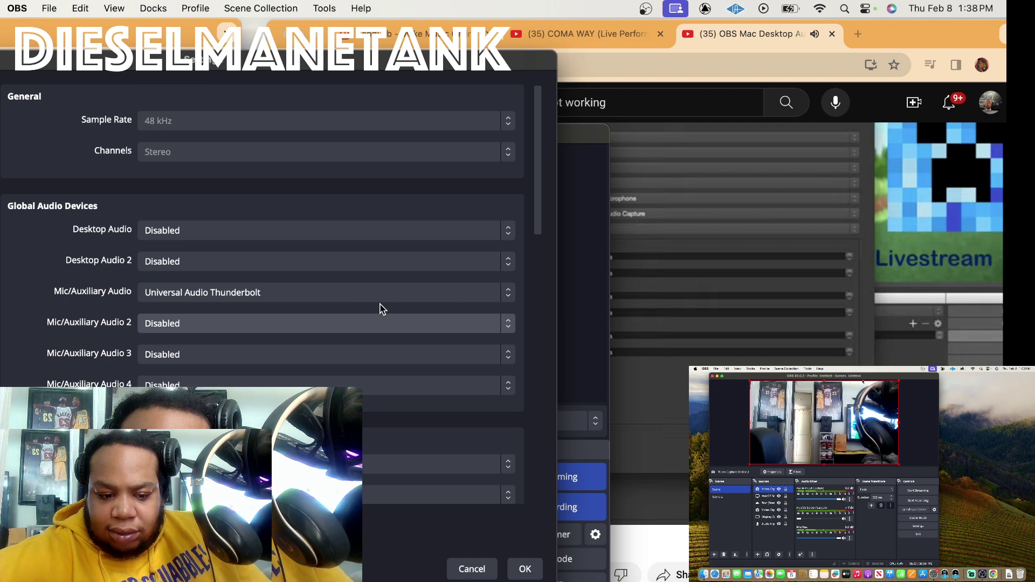
Choose Universal Audio Thunderbolt as the Monitoring Device, review the audio settings, and save them.
scroll(379, 307, down, 4)
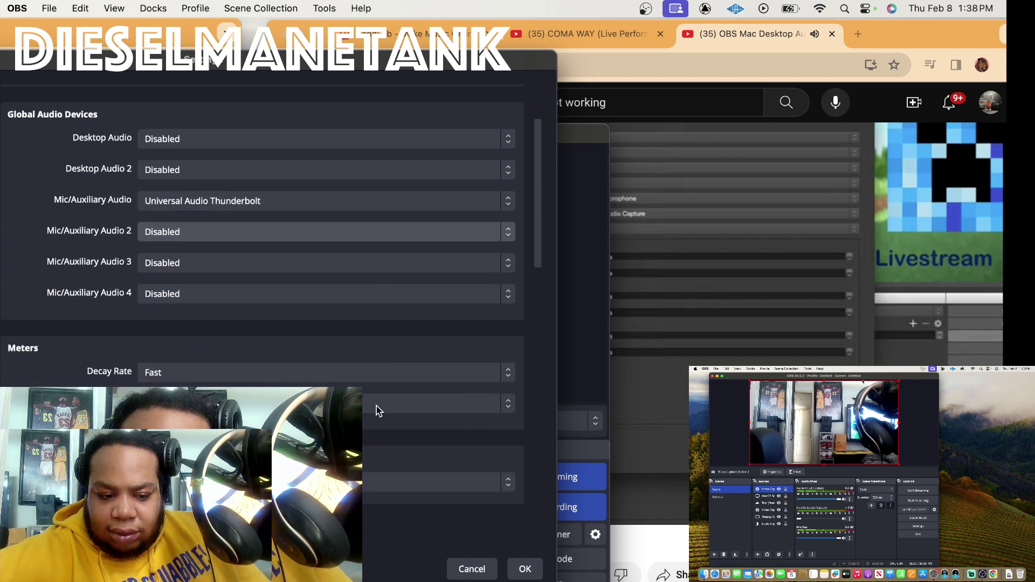
click(375, 486)
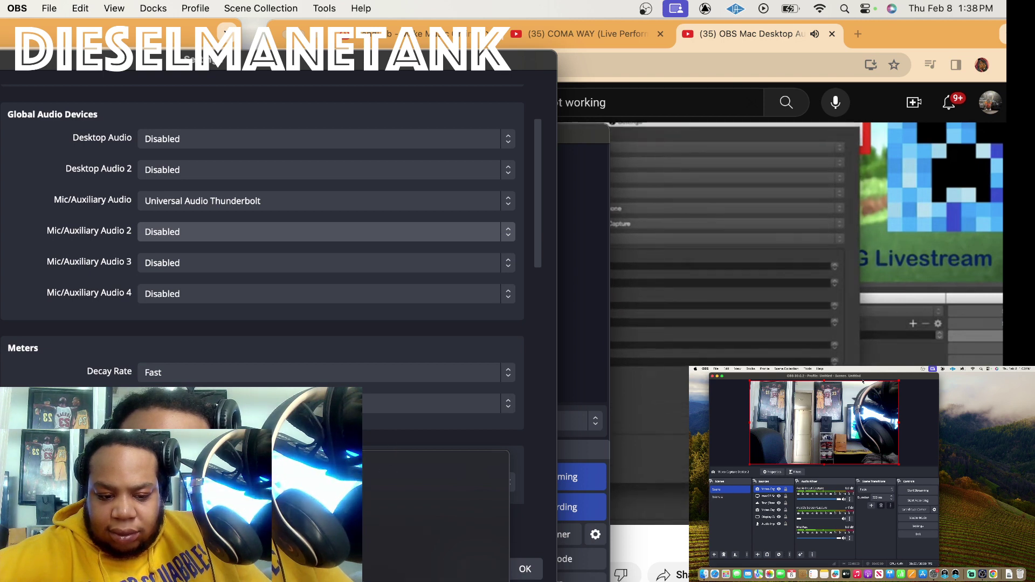
click(408, 459)
scroll(409, 459, down, 5)
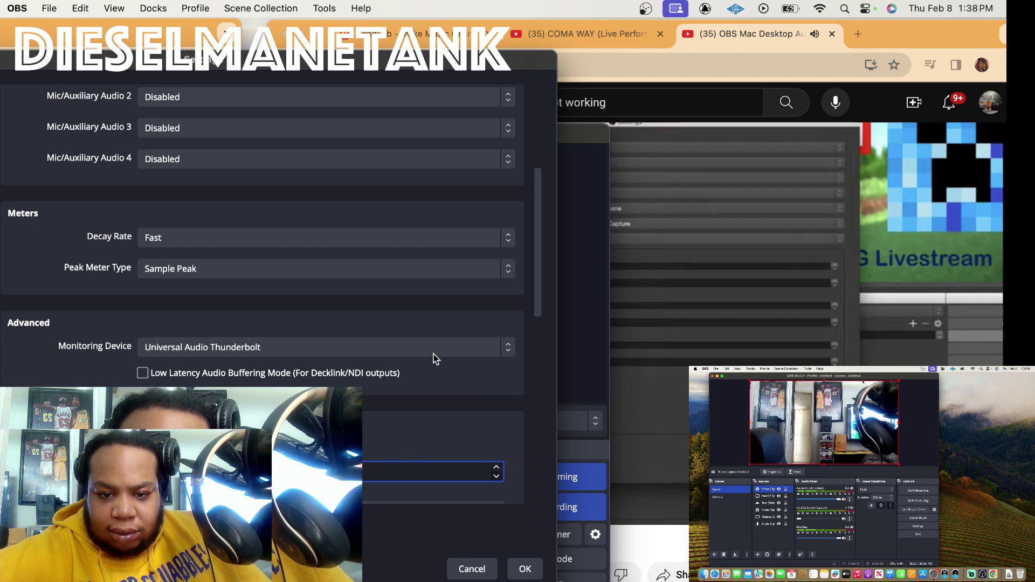
scroll(452, 436, up, 3)
scroll(453, 436, up, 2)
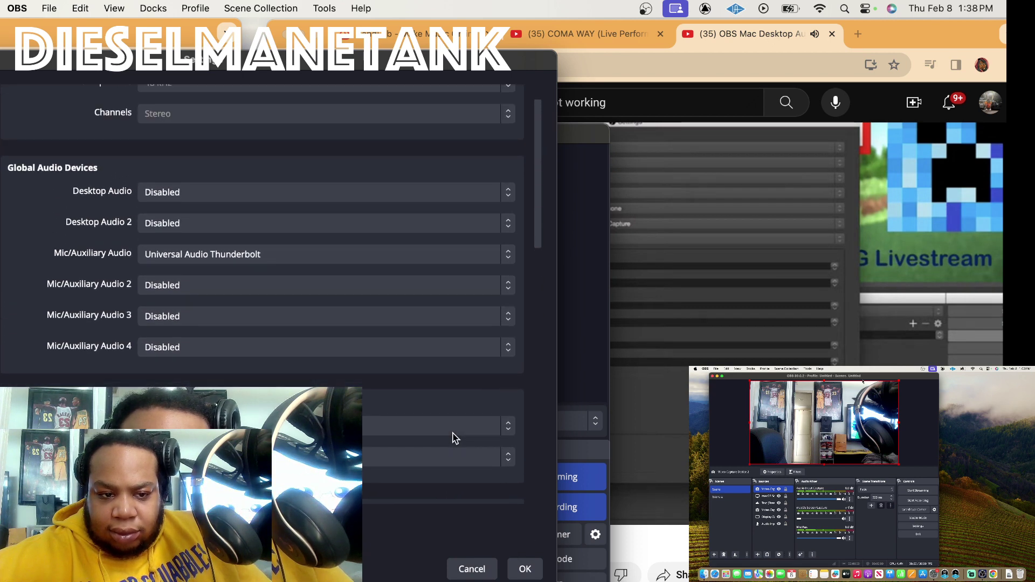
scroll(478, 176, up, 1)
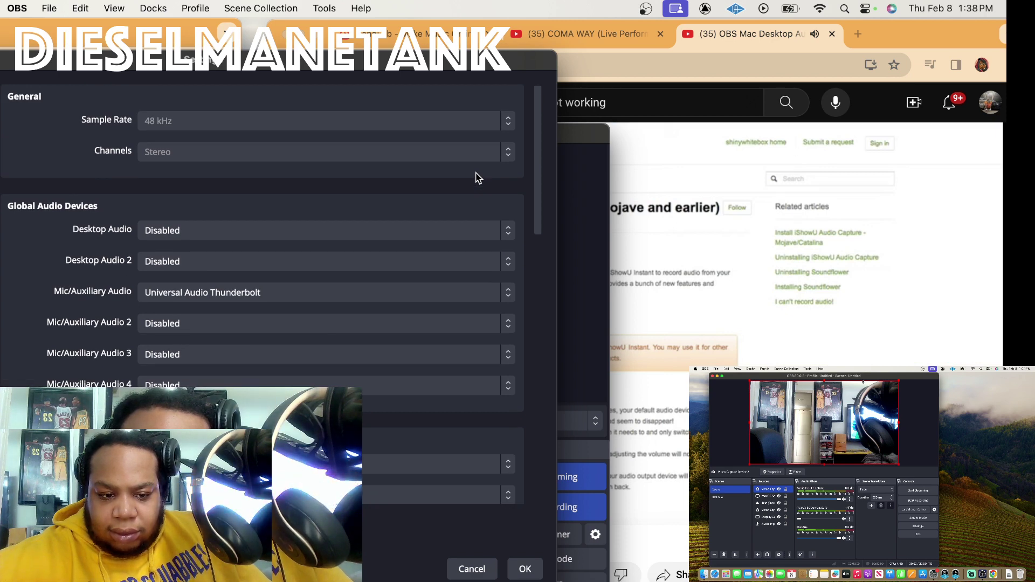
scroll(507, 345, down, 3)
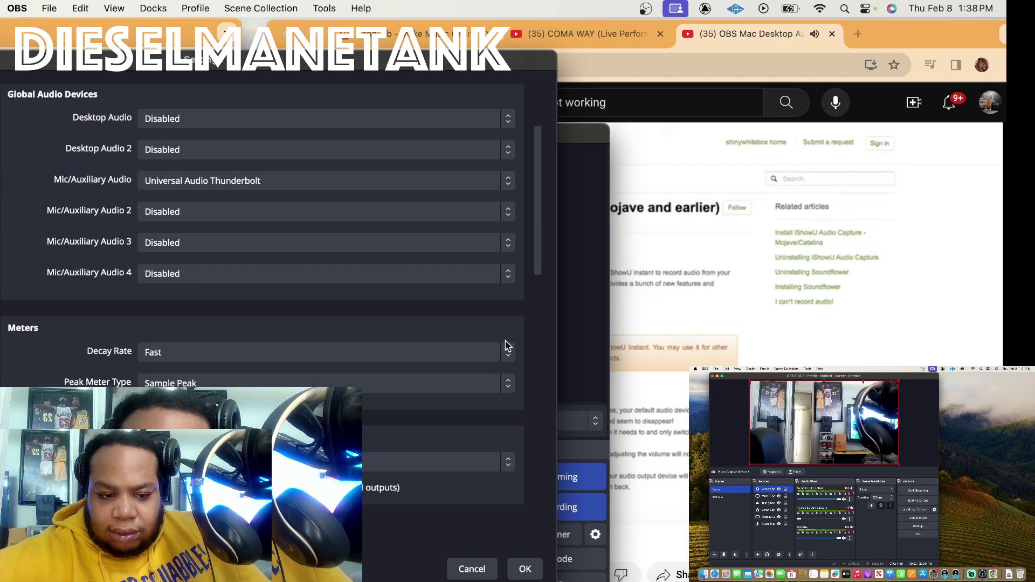
click(526, 569)
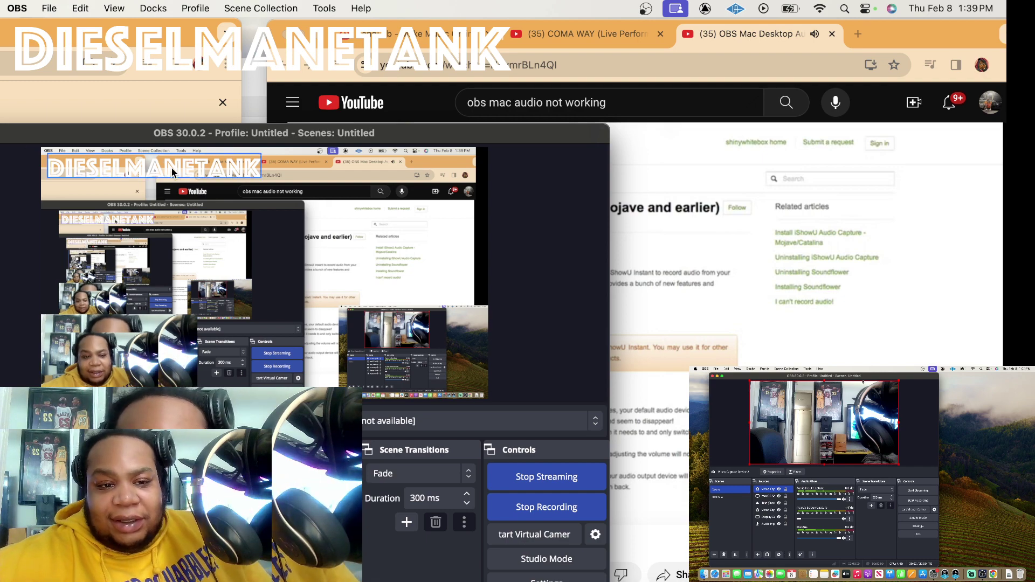
Bring the BandLab live stream chat forward, and pause the tutorial on the iShowU Audio Capture installation page.
click(160, 82)
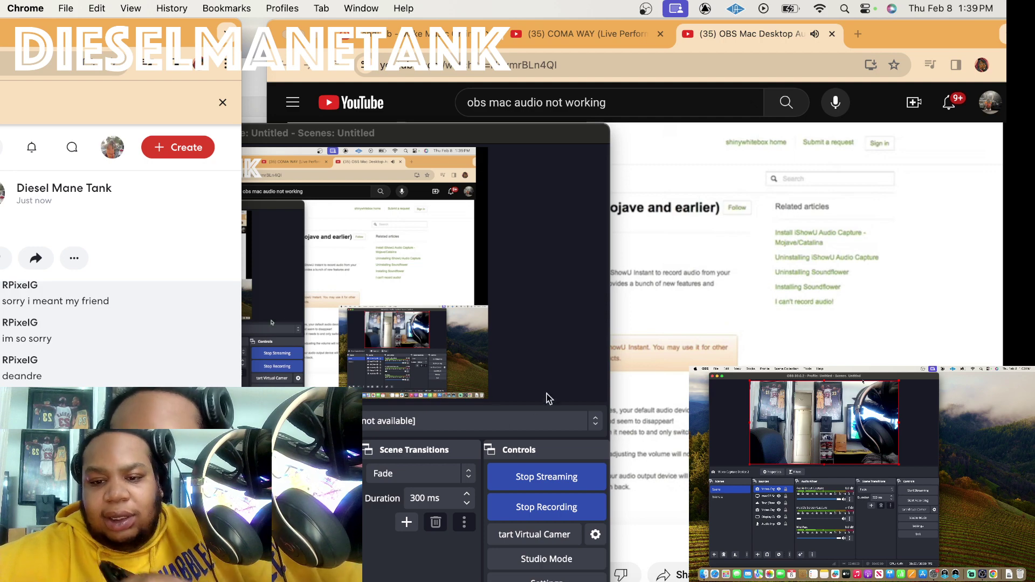
click(788, 312)
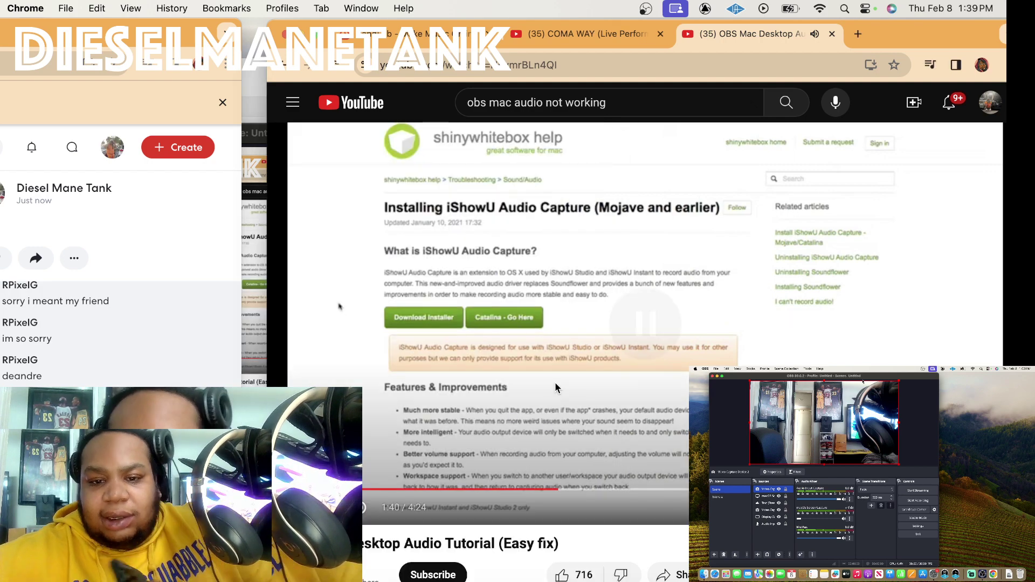
Search Google for "shinywhitebox help" in a separate Chrome window, and open the shinywhitebox help site.
click(862, 34)
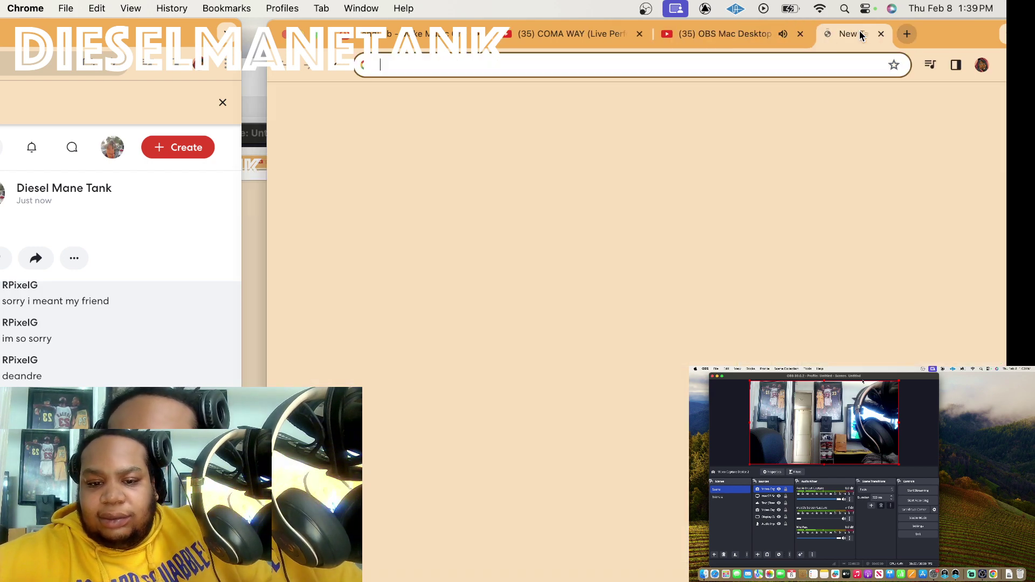
drag(858, 39, 434, 375)
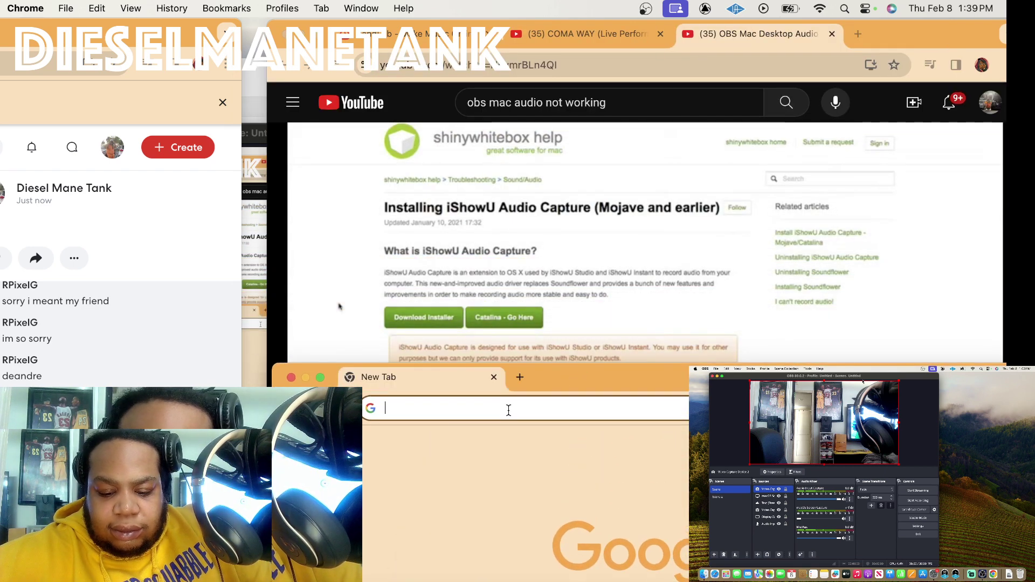
text(shin)
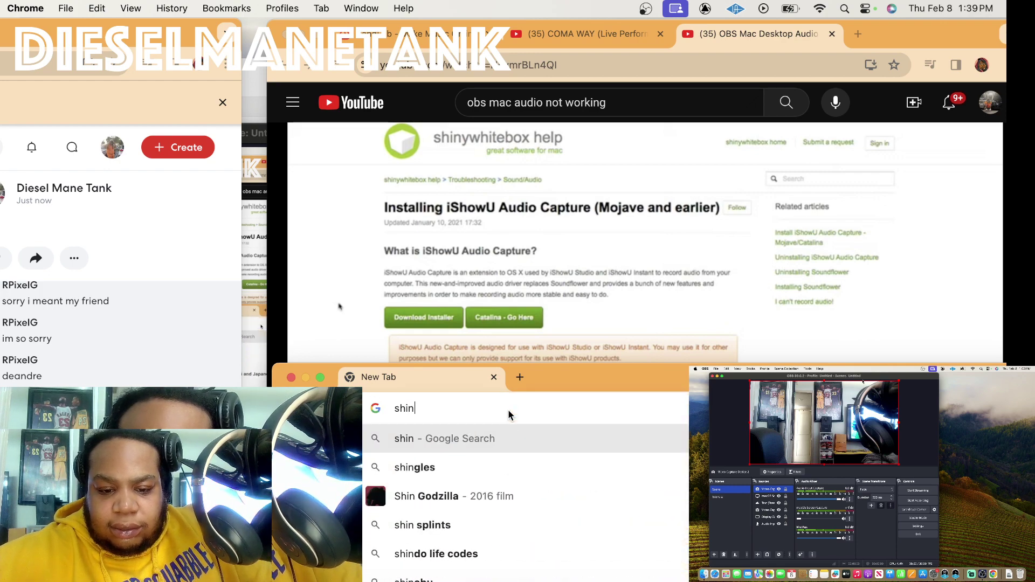
text(y)
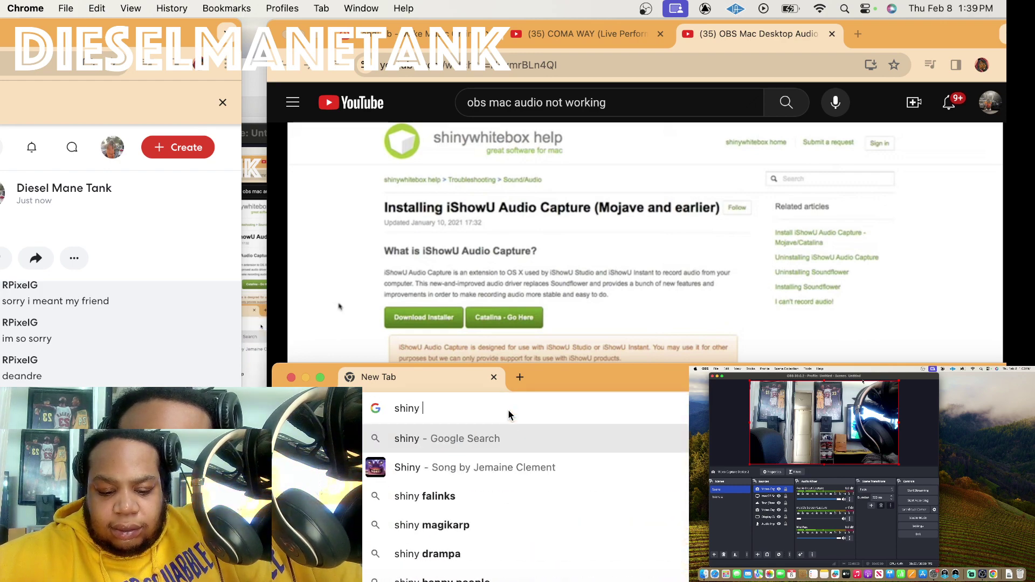
text(iteb)
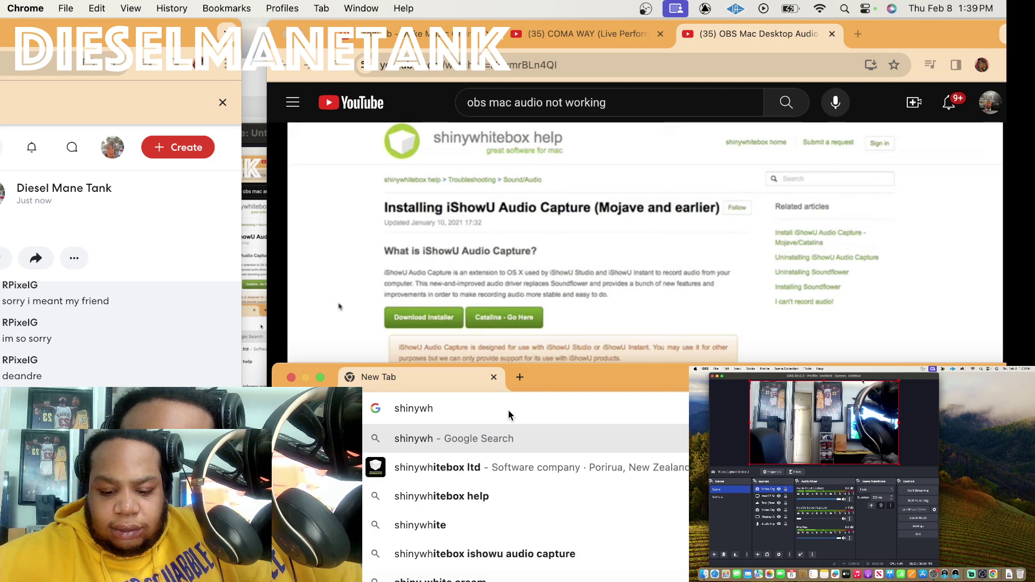
text(ox)
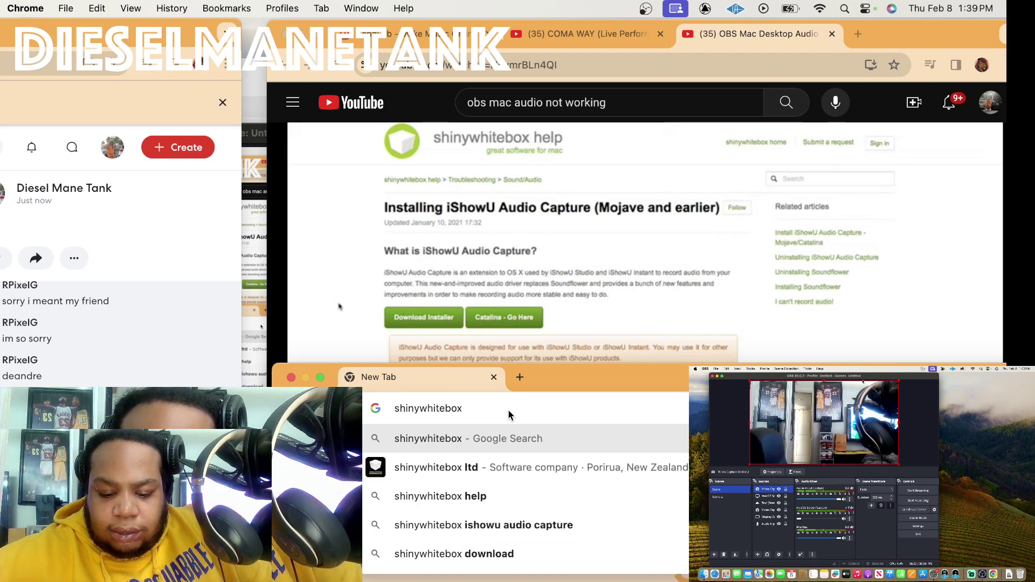
click(480, 503)
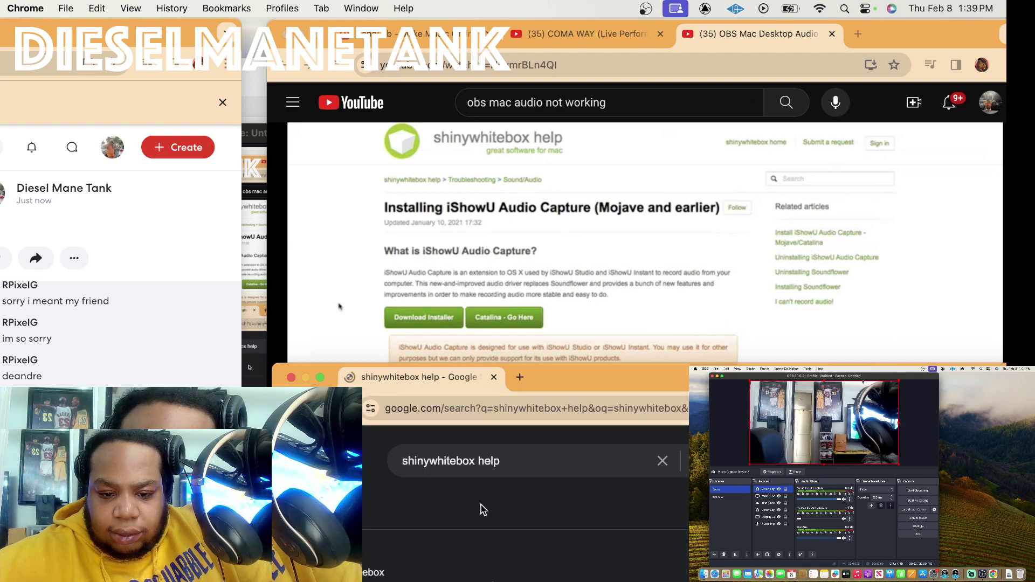
drag(539, 377, 534, 102)
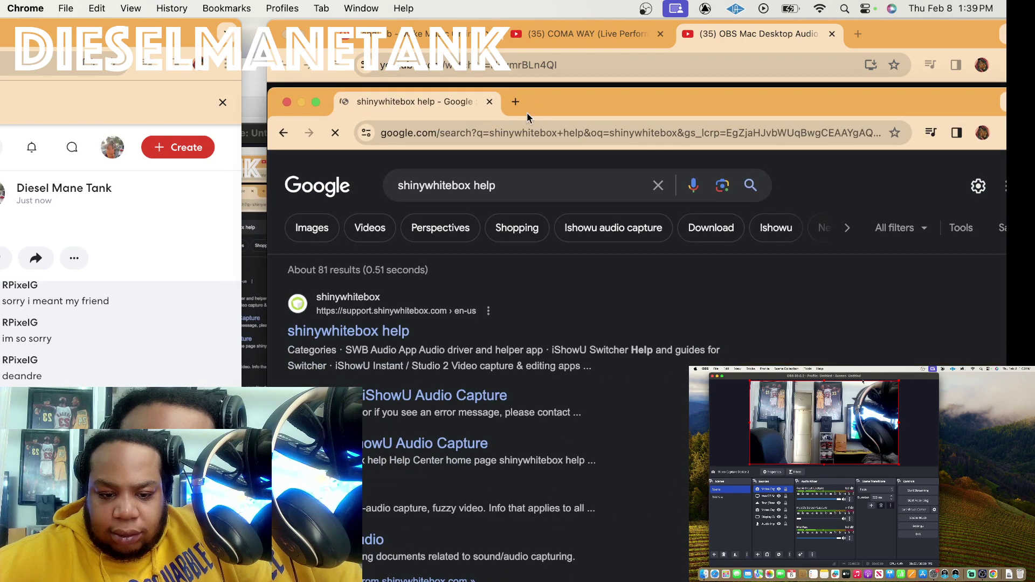
click(393, 331)
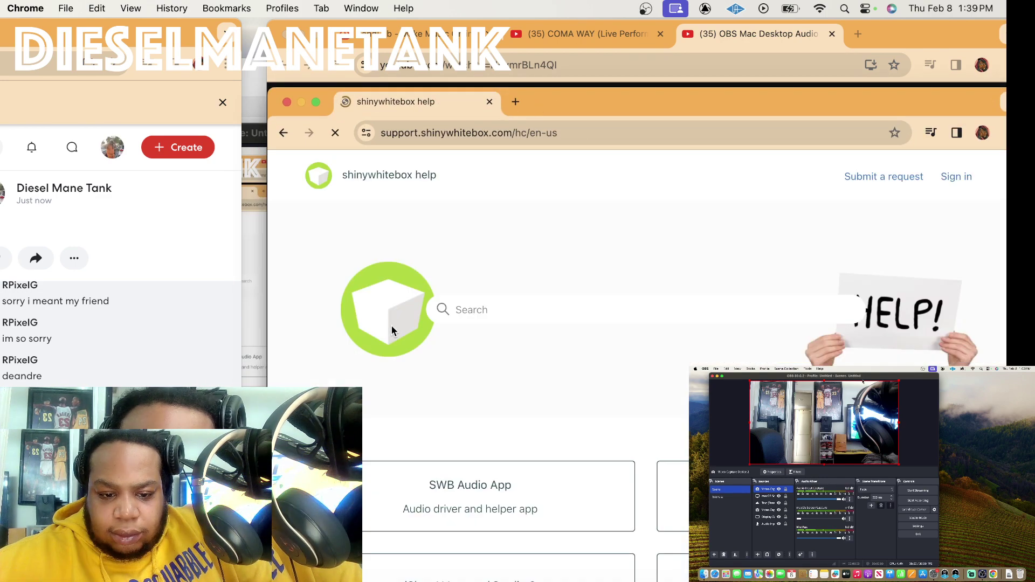
Bring the tutorial window forward and rewind the video to an earlier point before the iShowU Audio Capture installation page.
scroll(571, 322, down, 5)
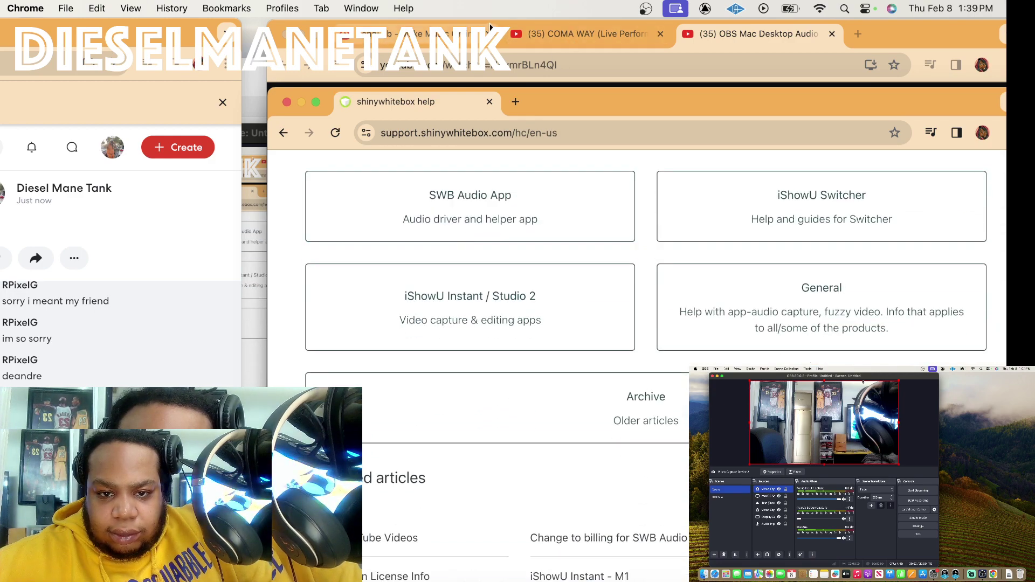
drag(499, 24, 507, 57)
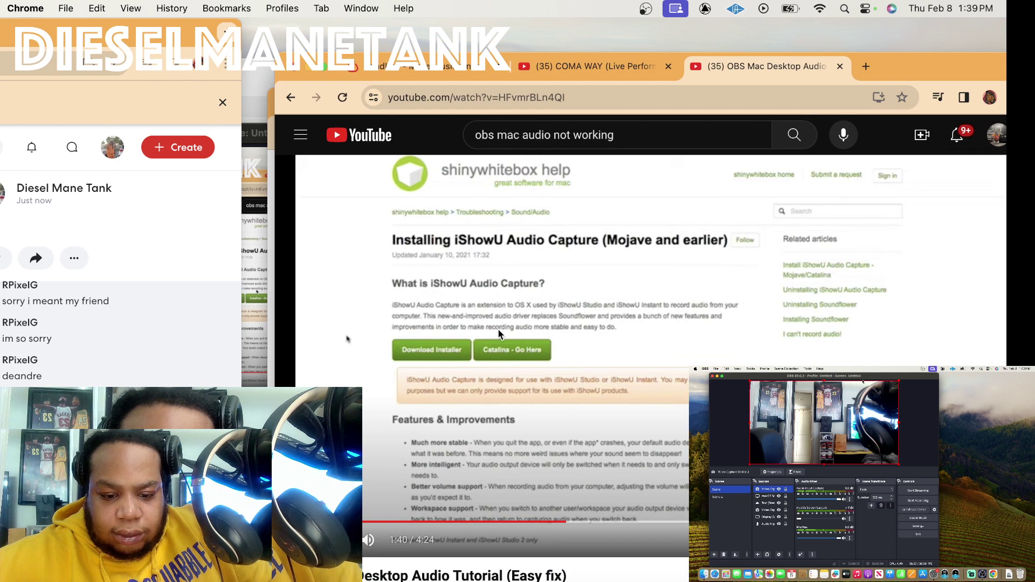
click(487, 481)
click(530, 522)
drag(531, 527, 453, 529)
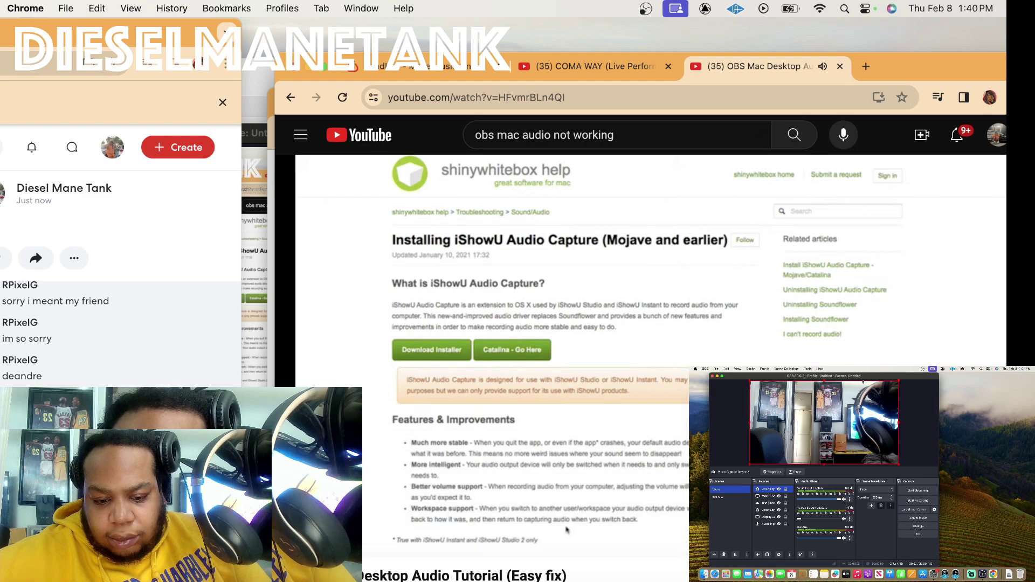
Check the BandLab live stream chat, and bring the shinywhitebox help window to the front.
key(ctrl+Up)
click(612, 477)
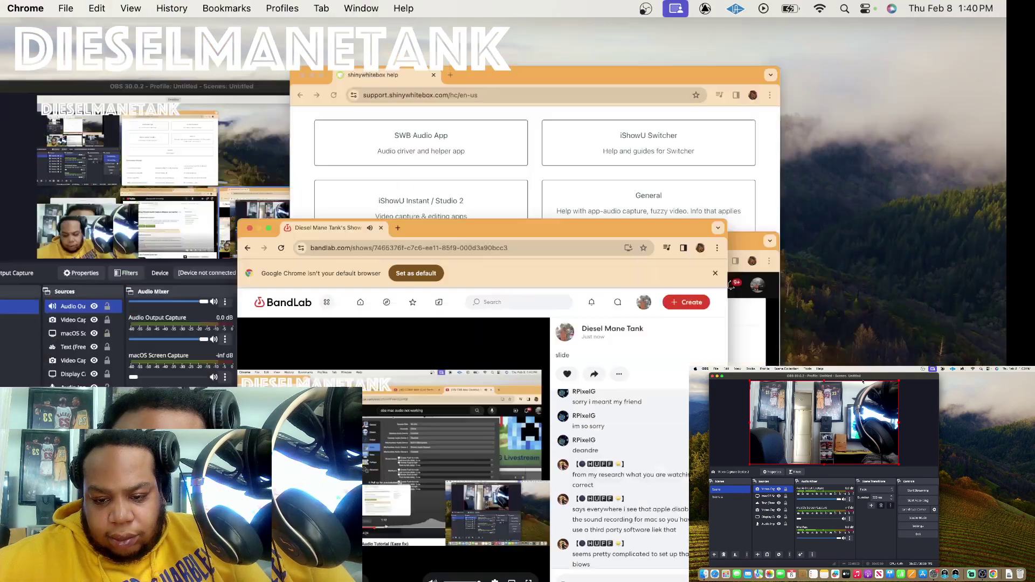
key(ctrl+Up)
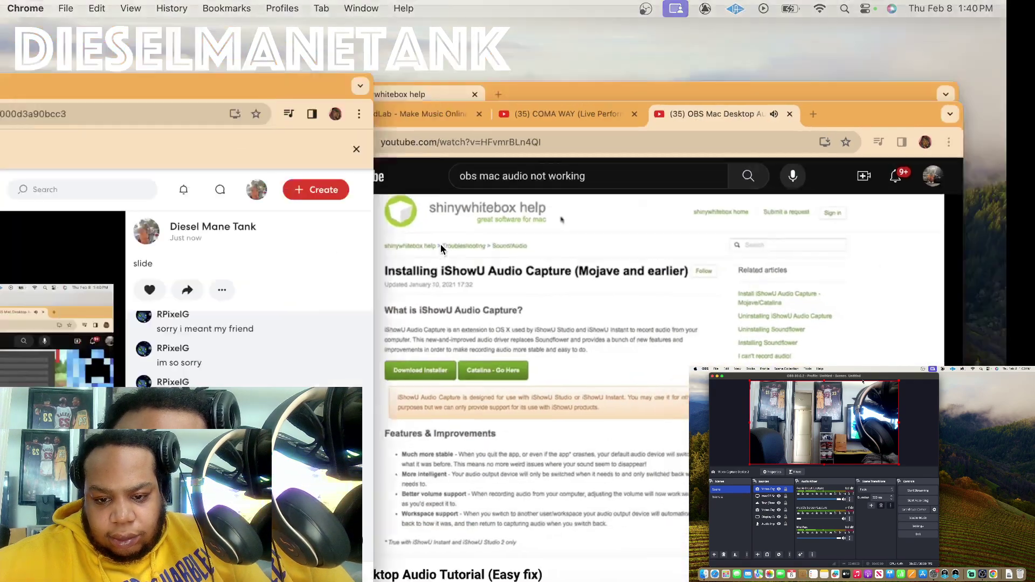
click(464, 398)
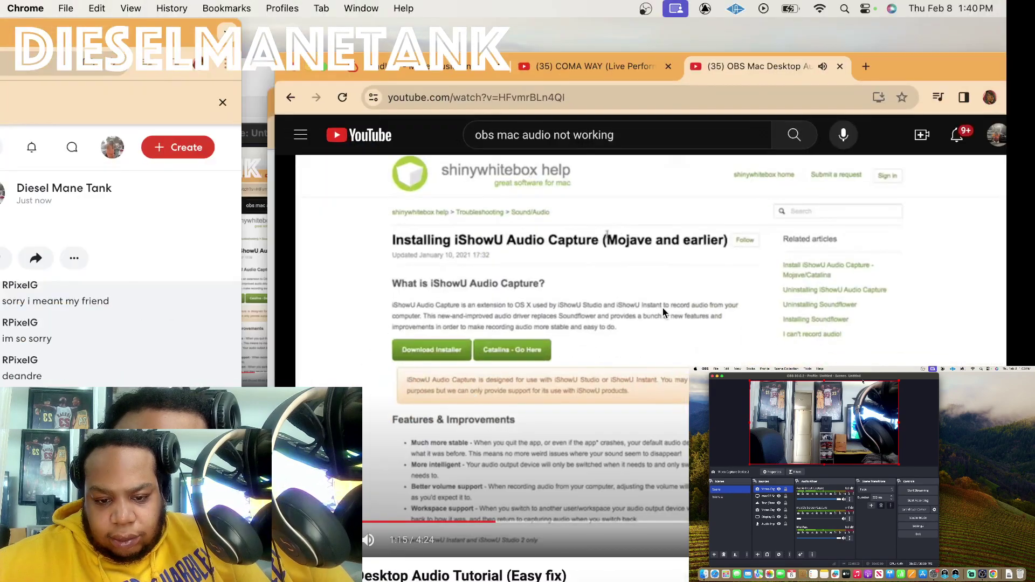
key(ctrl+Up)
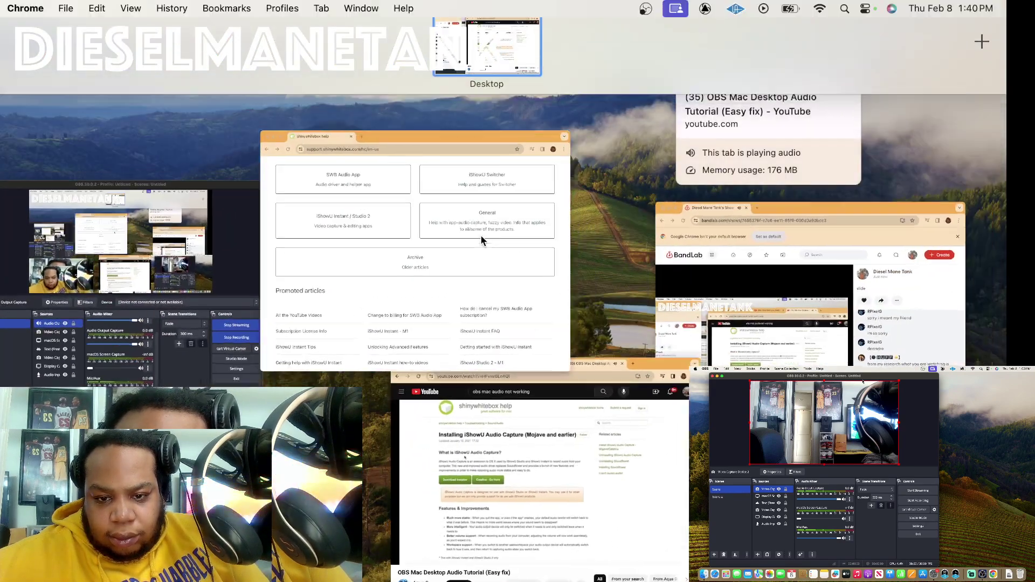
click(480, 241)
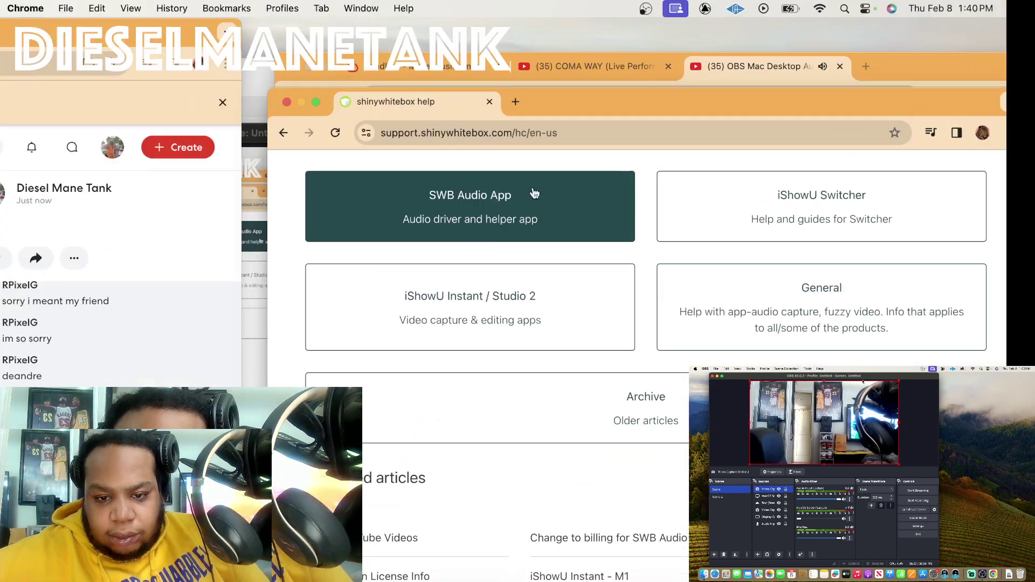
Arrange the tutorial and shinywhitebox help windows so that both installation page and help site can be seen side by side.
drag(667, 92, 717, 243)
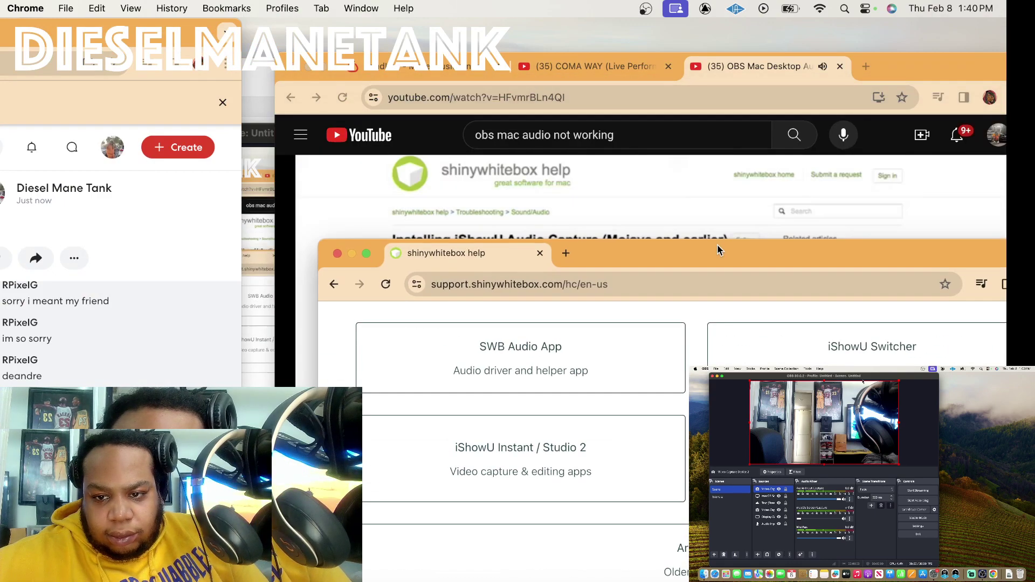
drag(966, 63, 638, 30)
drag(827, 243, 878, 52)
scroll(805, 362, up, 5)
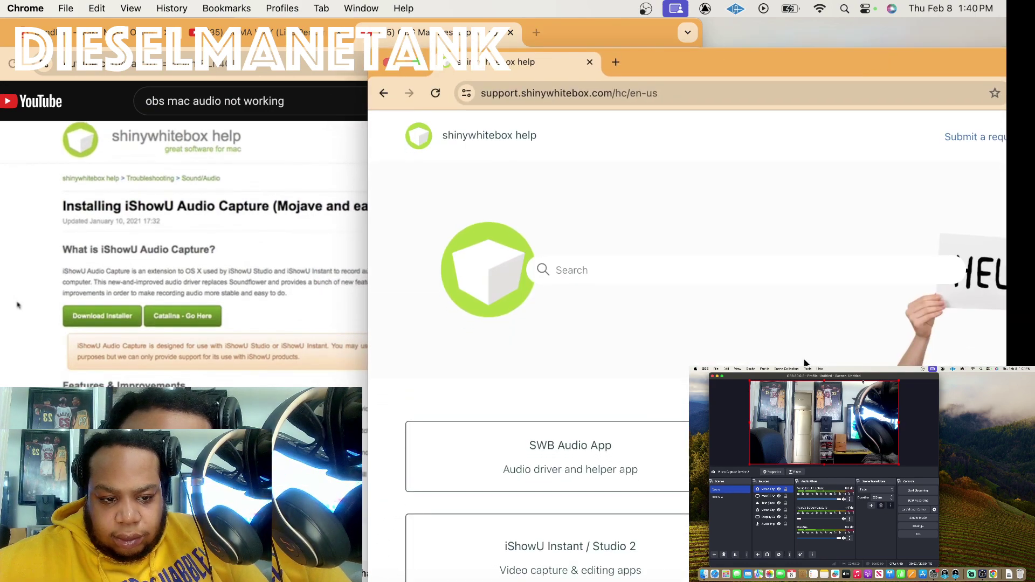
scroll(805, 363, down, 10)
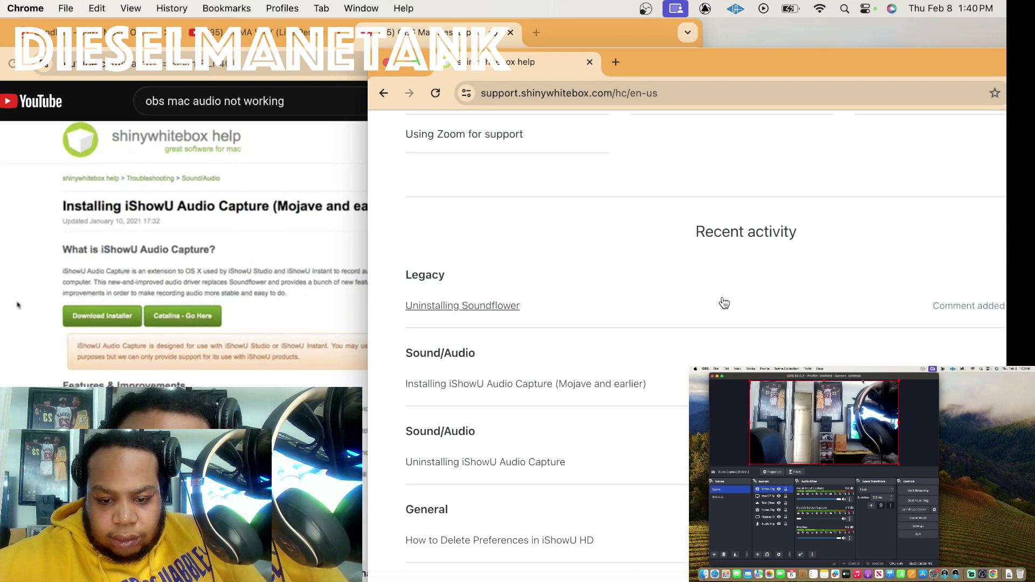
drag(765, 70, 649, 32)
Open the General category on the help site and look through its articles for the audio driver.
scroll(634, 365, up, 15)
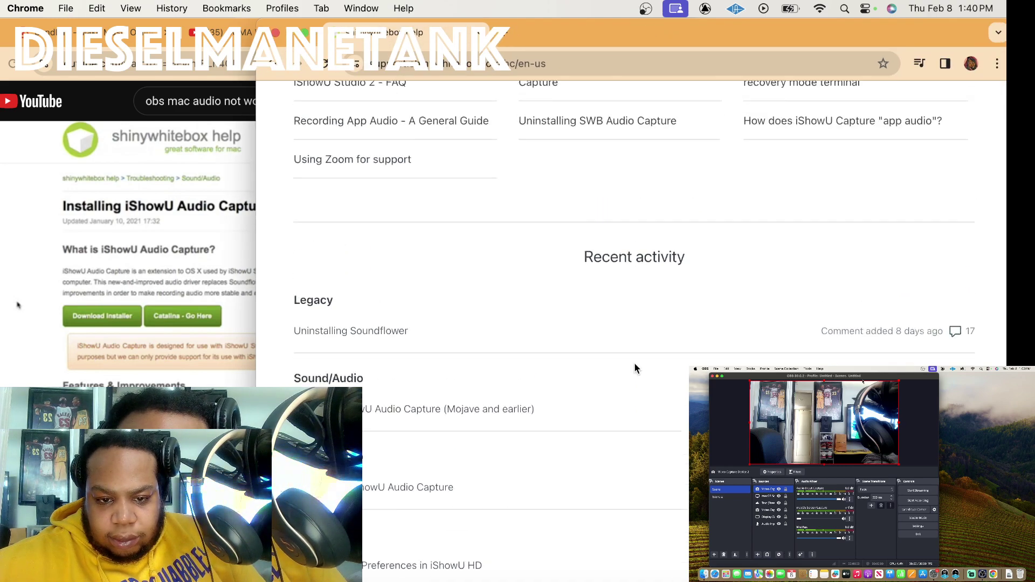
scroll(635, 367, down, 1)
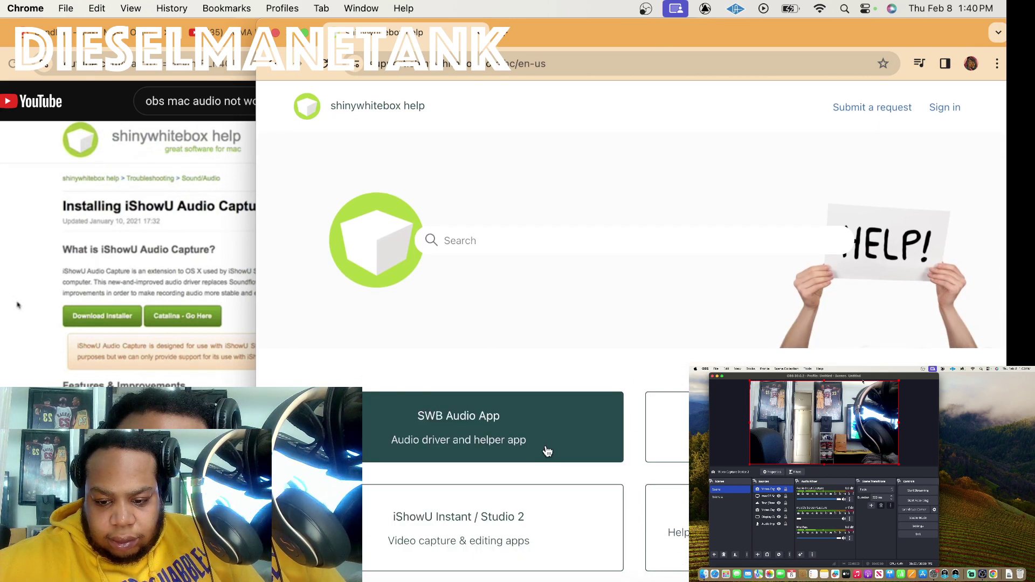
click(678, 508)
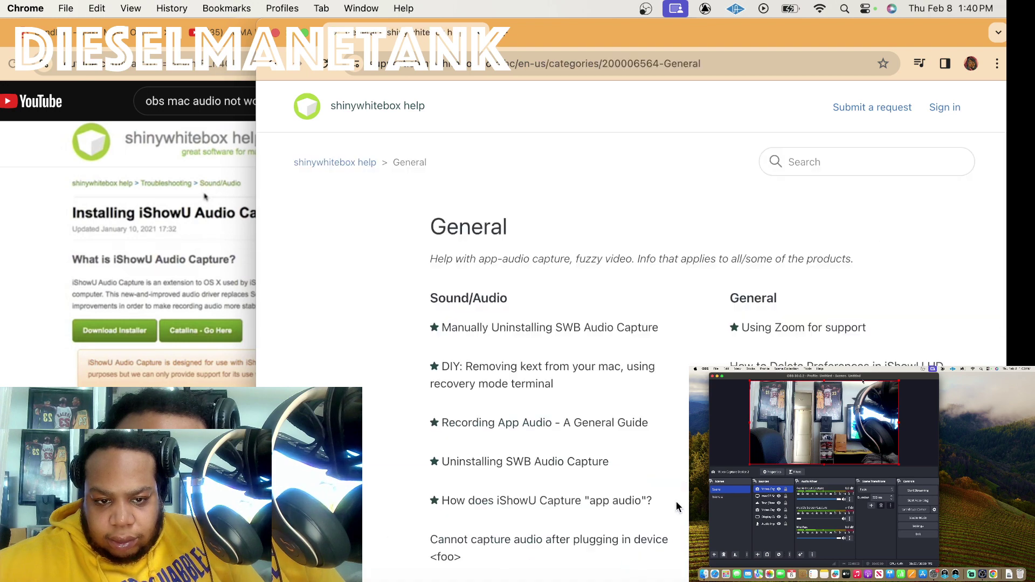
scroll(587, 438, down, 10)
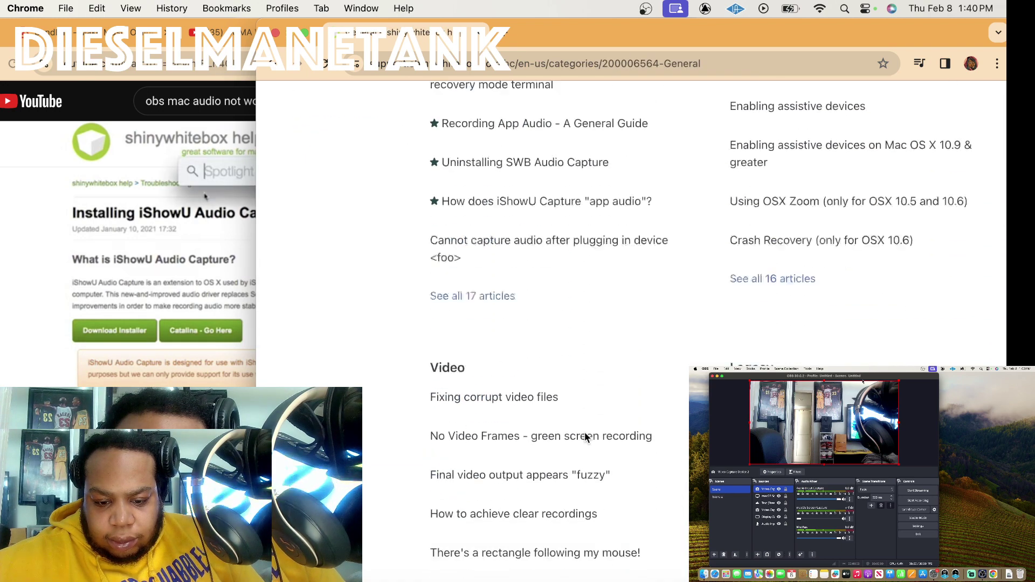
scroll(587, 438, up, 15)
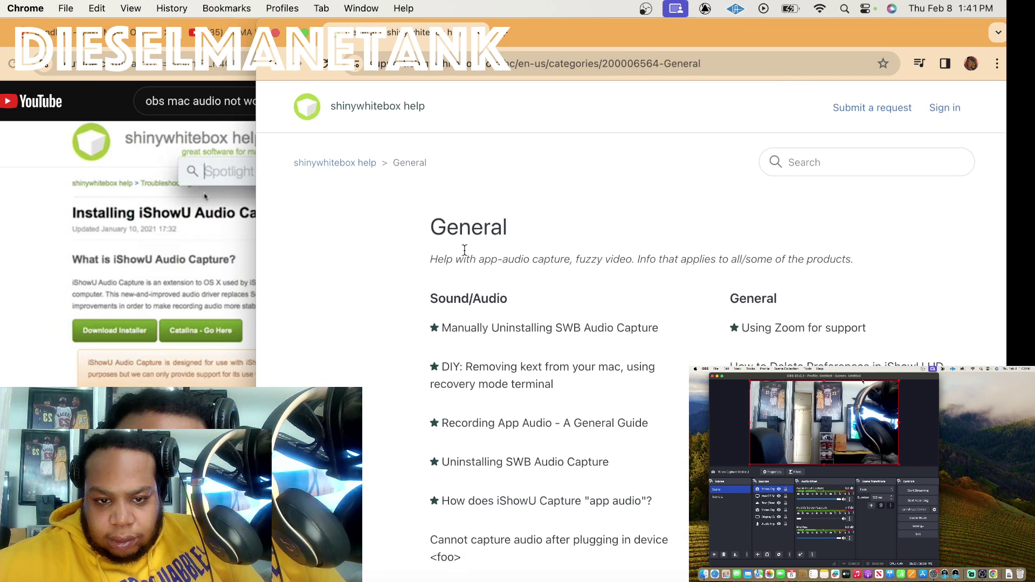
Open the SWB Audio App category from the help home page, and rewind the tutorial to the iShowU Audio Capture installation page.
click(305, 111)
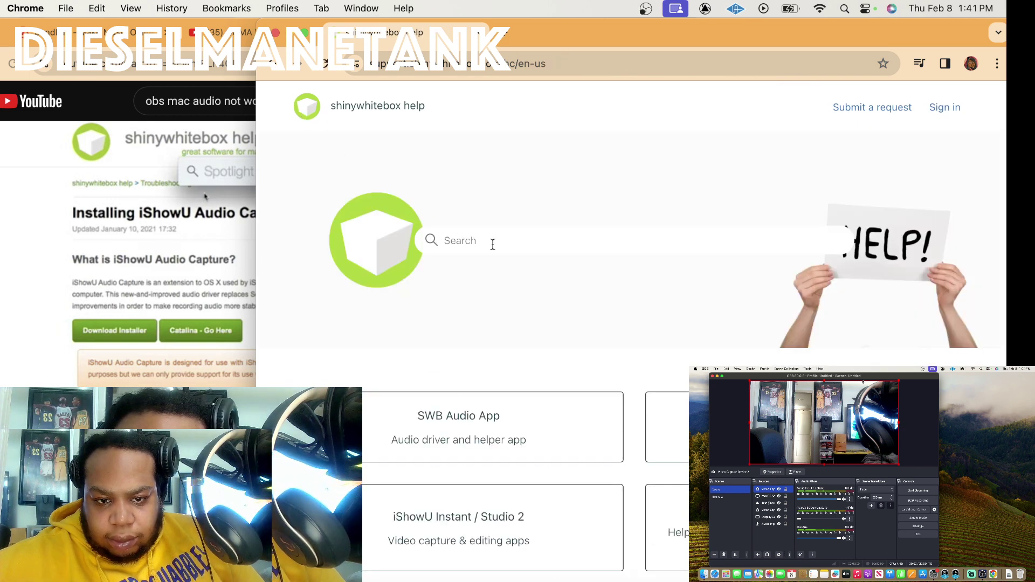
click(573, 420)
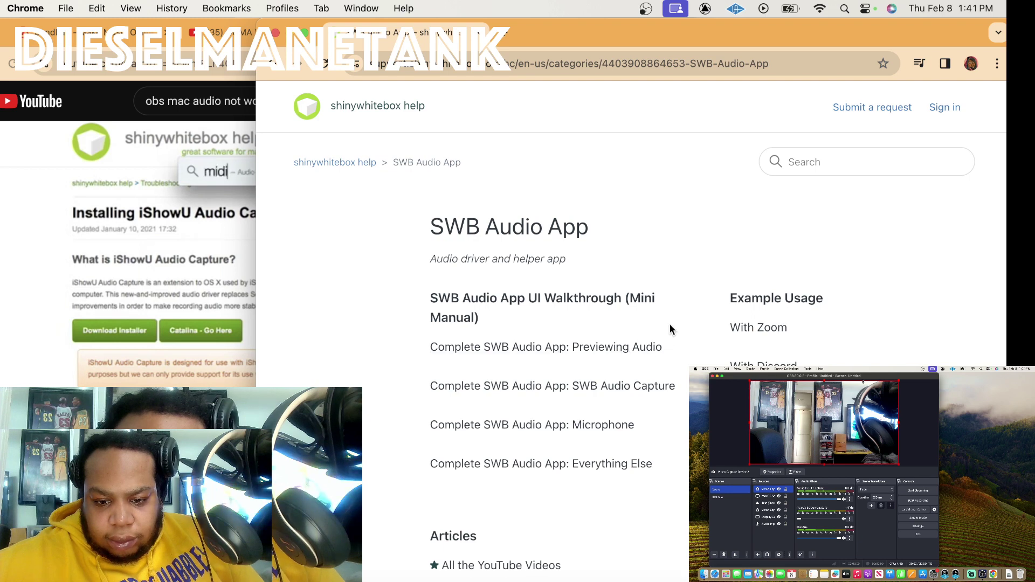
click(205, 196)
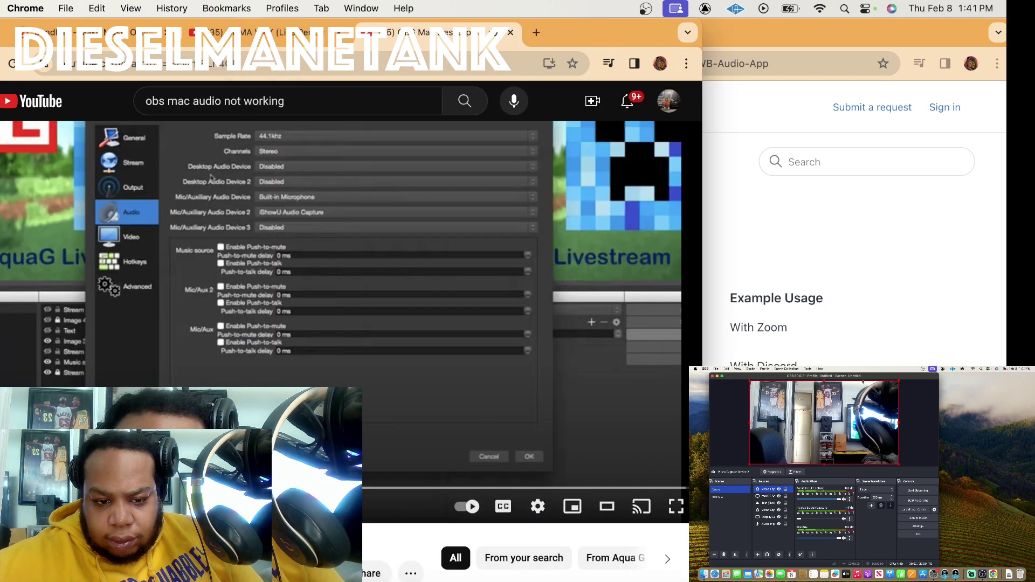
drag(81, 487, 65, 487)
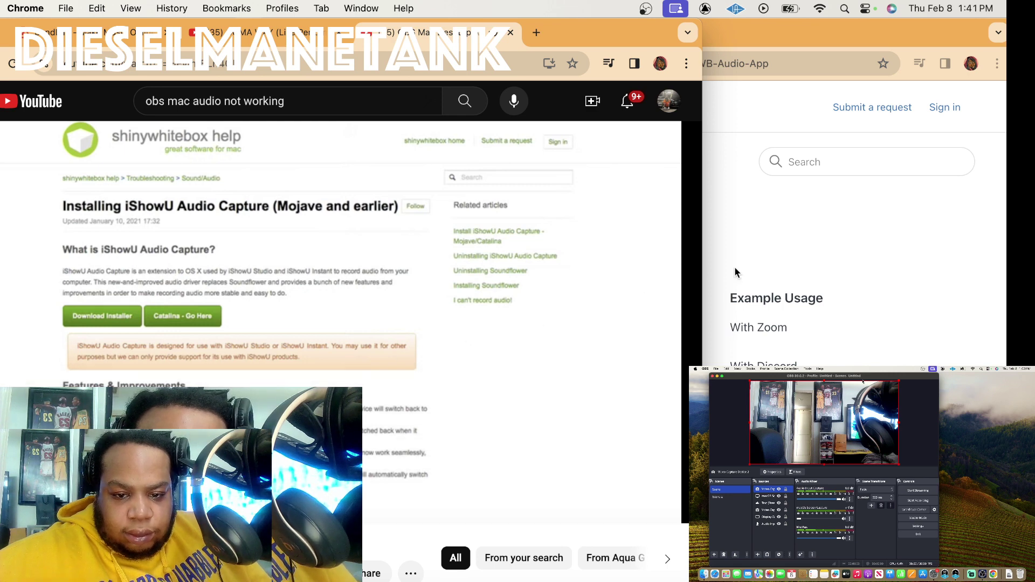
Search the shinywhitebox help site for "ishowu audio".
key(ctrl+alt+Return)
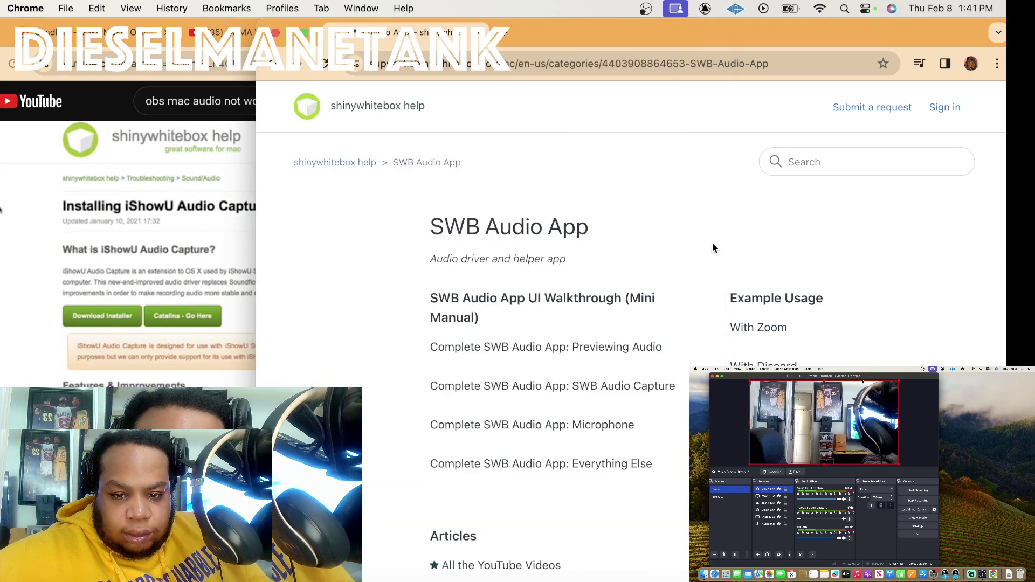
click(800, 168)
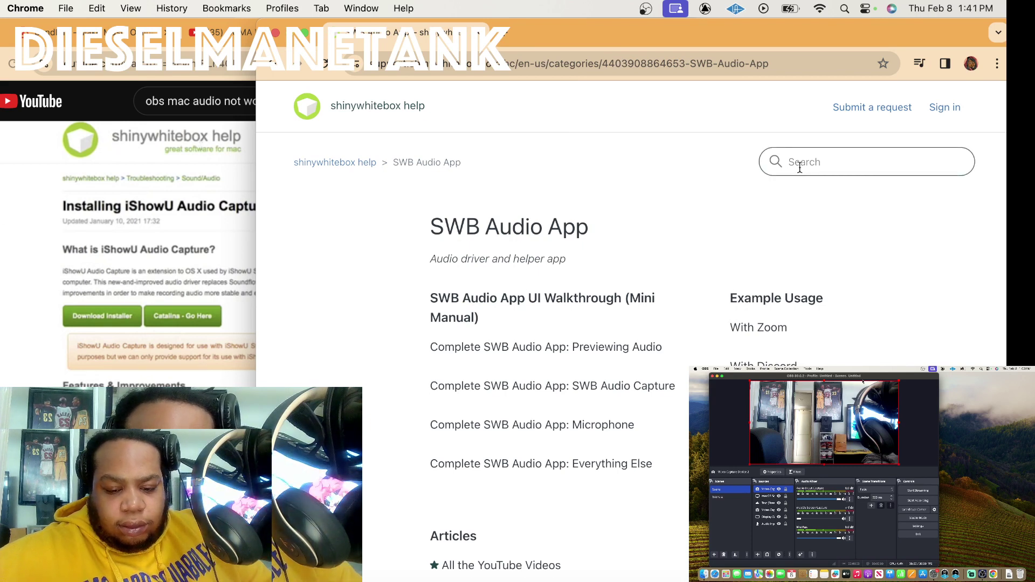
text(ishow)
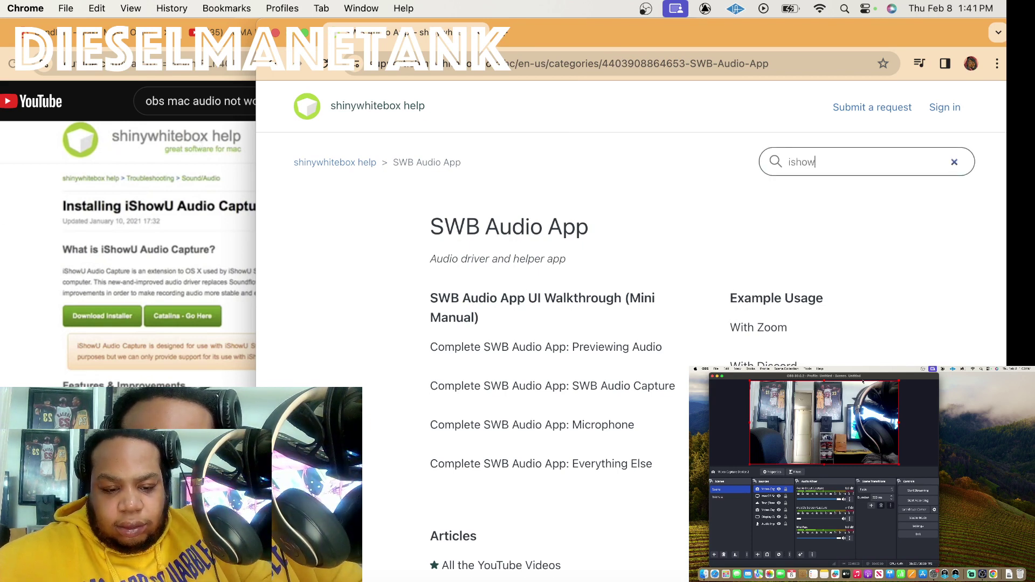
text(u)
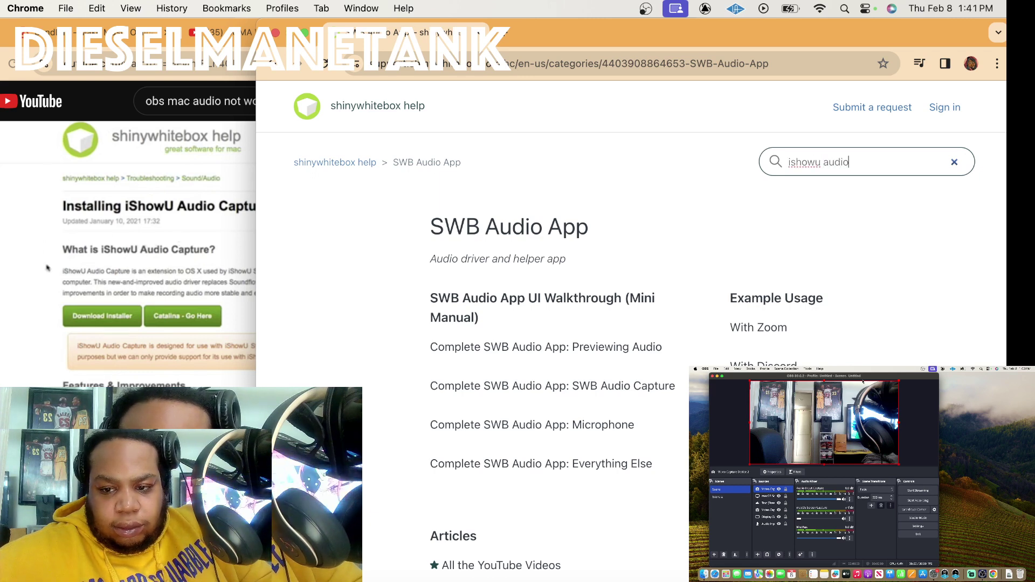
text( audio)
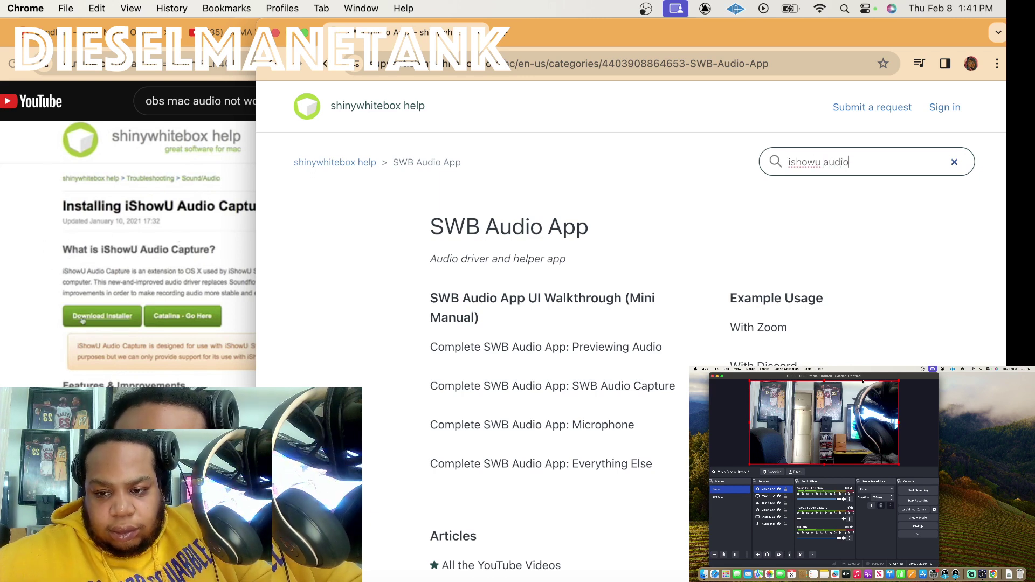
key(Return)
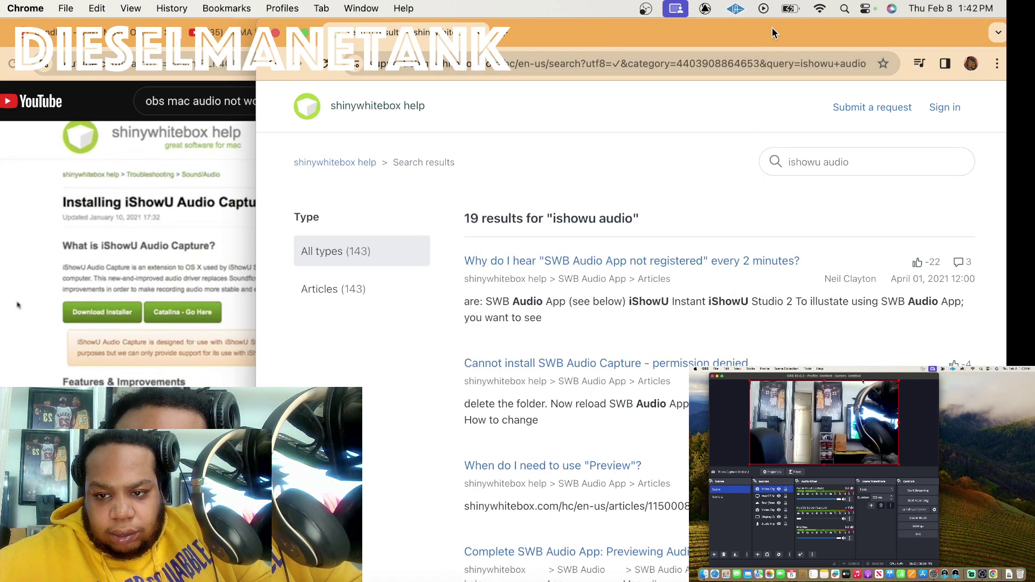
Return to the help home page, look through its promoted articles and recent activity, and open the iShowU Instant / Studio 2 category.
mouse_move(772, 28)
mouse_down()
mouse_move(626, 24)
mouse_move(775, 24)
mouse_up()
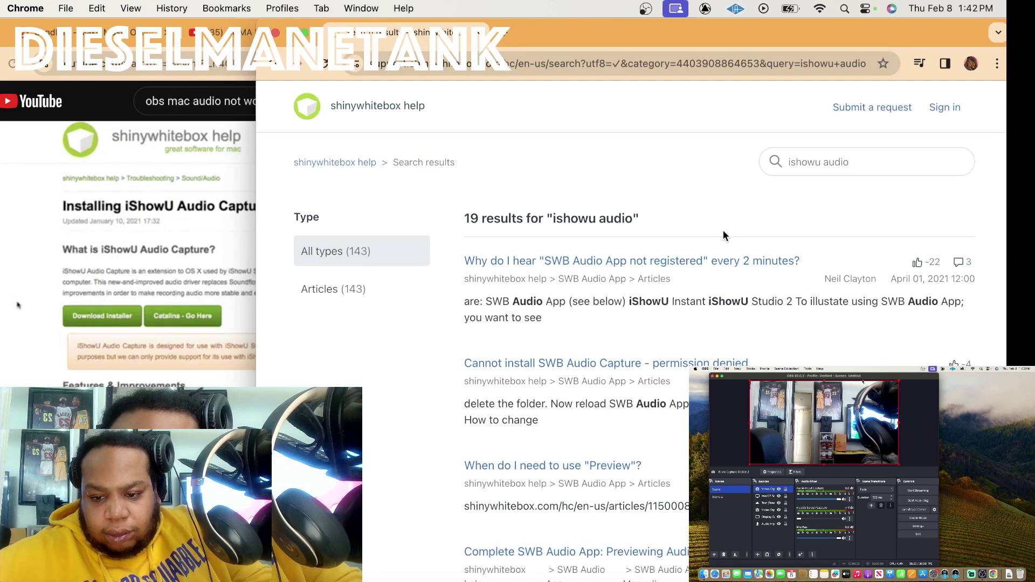
click(344, 106)
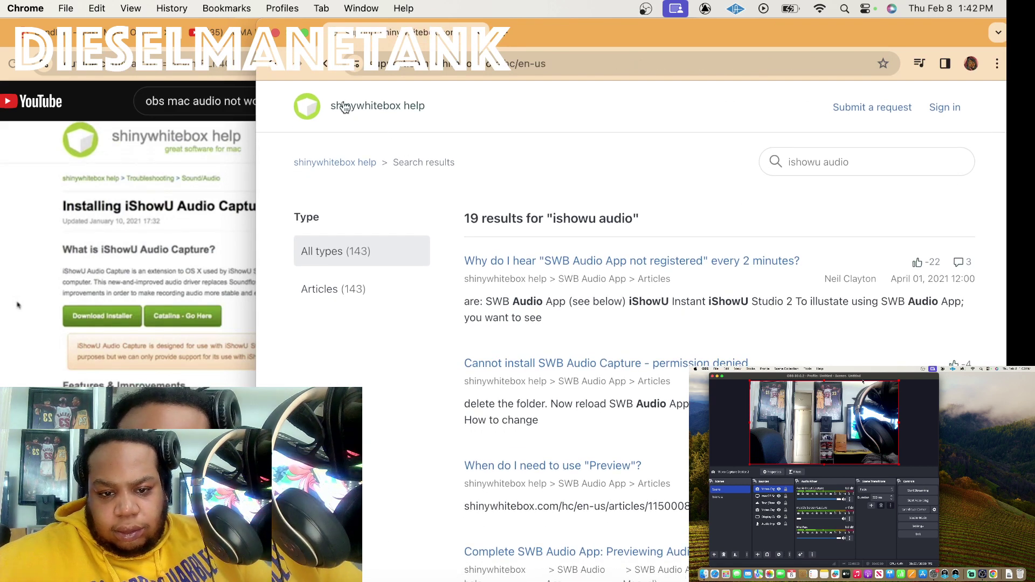
scroll(539, 270, down, 5)
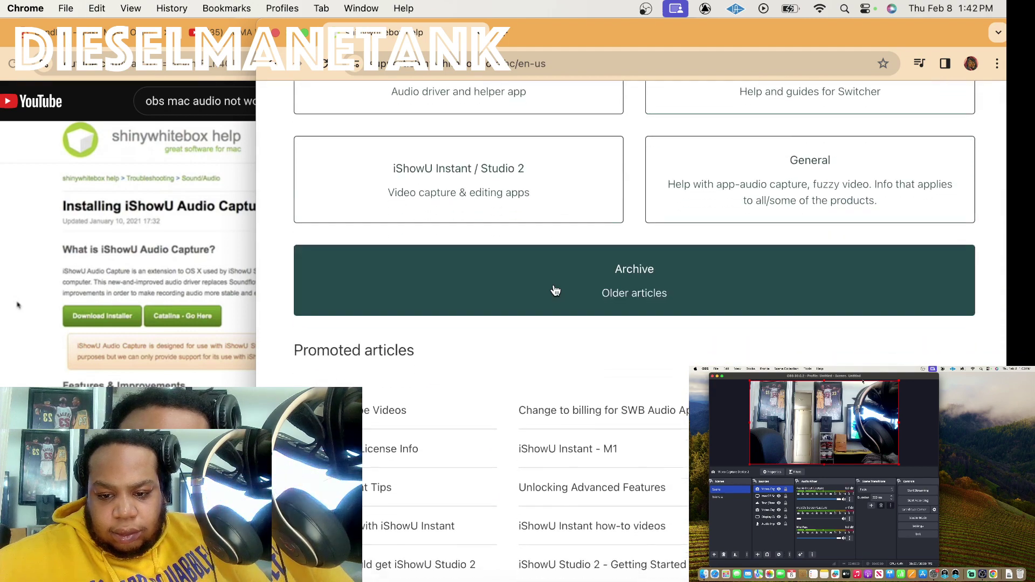
scroll(555, 292, down, 1)
scroll(546, 326, down, 12)
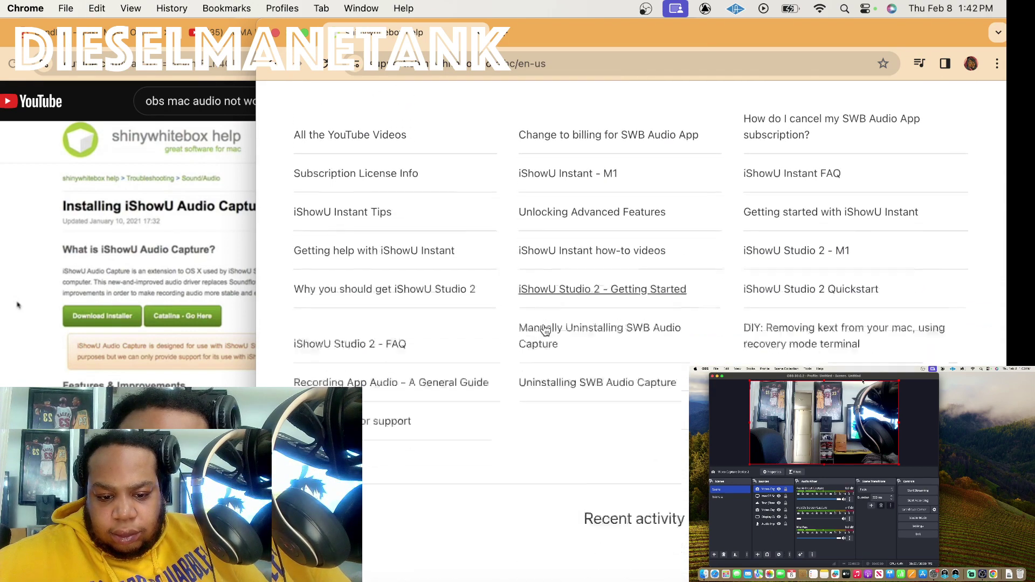
scroll(546, 330, down, 5)
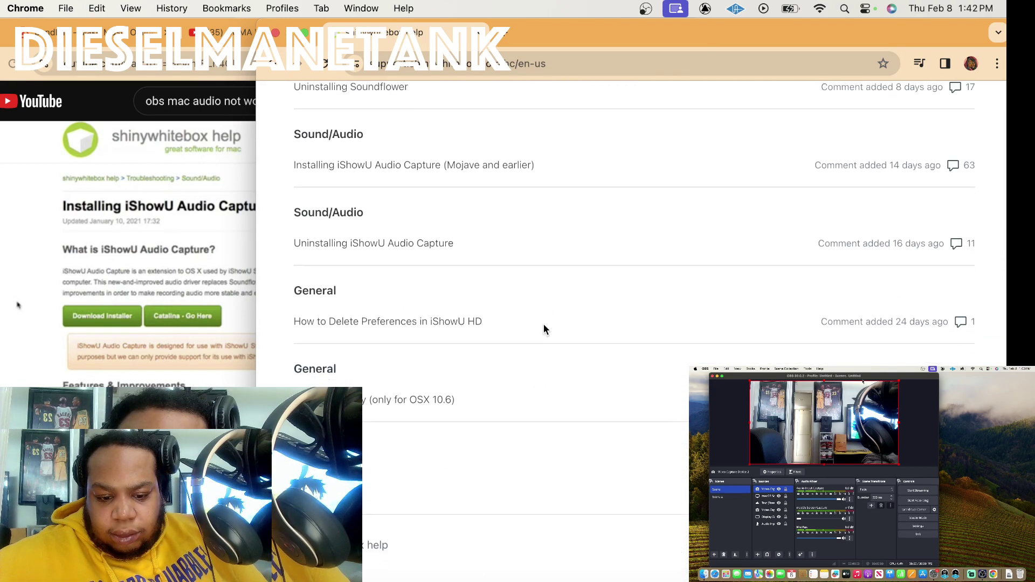
scroll(543, 329, up, 2)
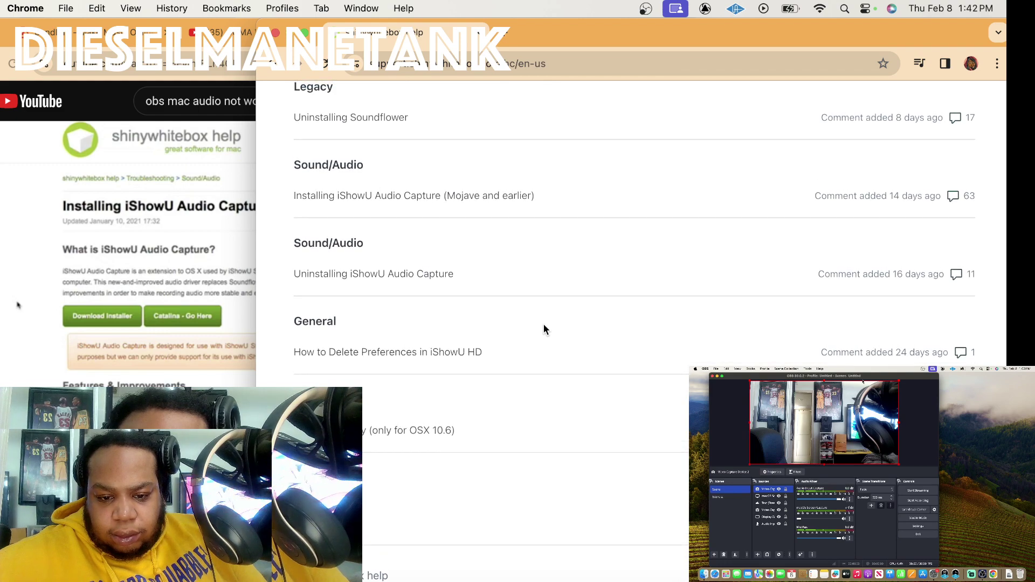
scroll(543, 329, up, 3)
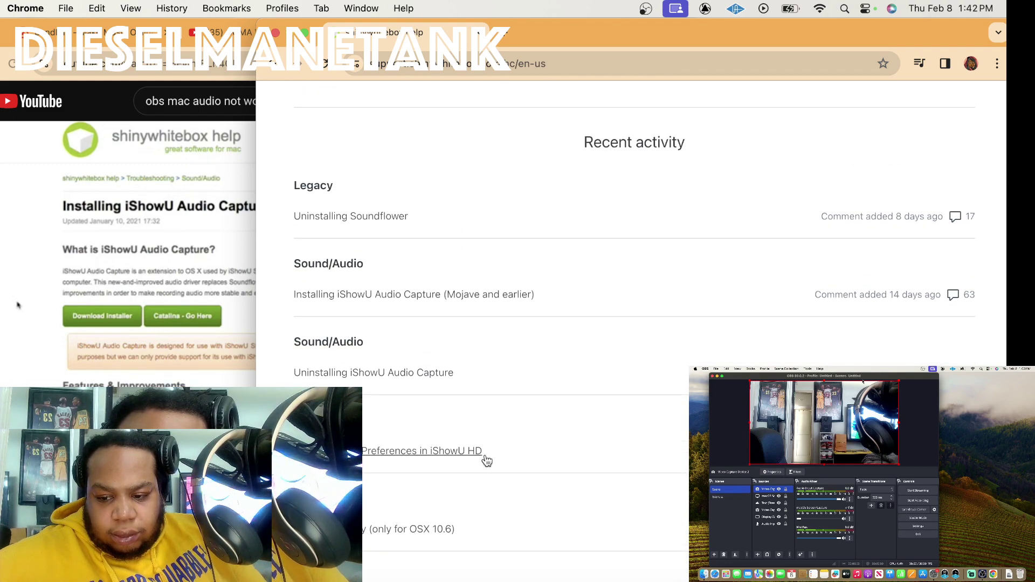
scroll(487, 461, up, 10)
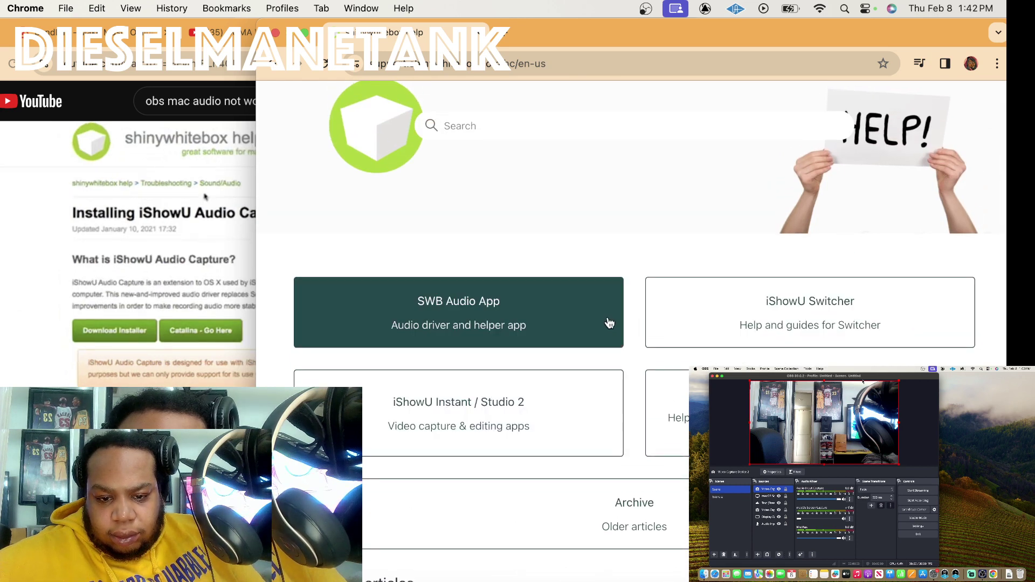
click(593, 402)
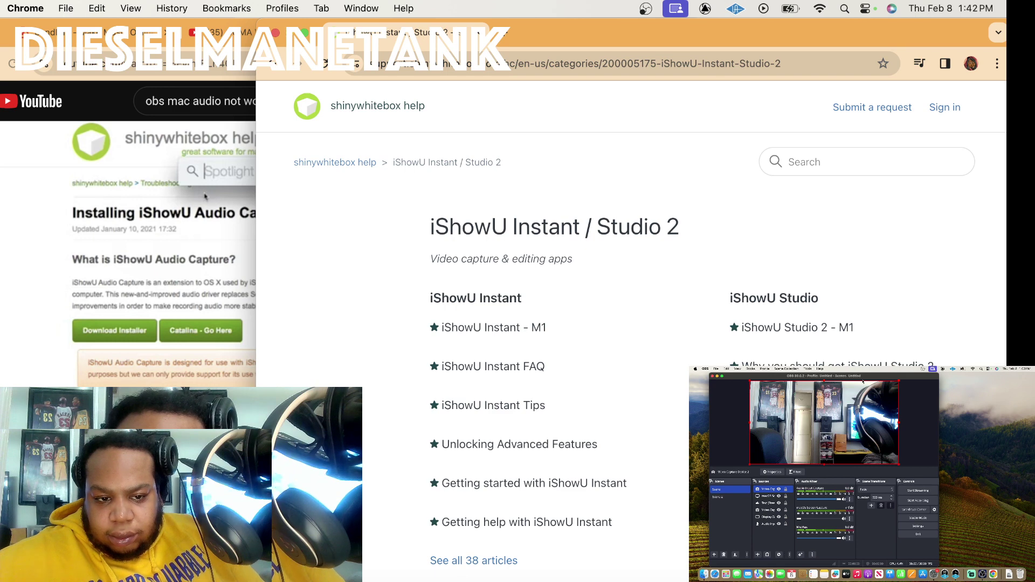
Look through the iShowU Instant / Studio 2 category's articles and search the category for "midi".
scroll(631, 323, down, 3)
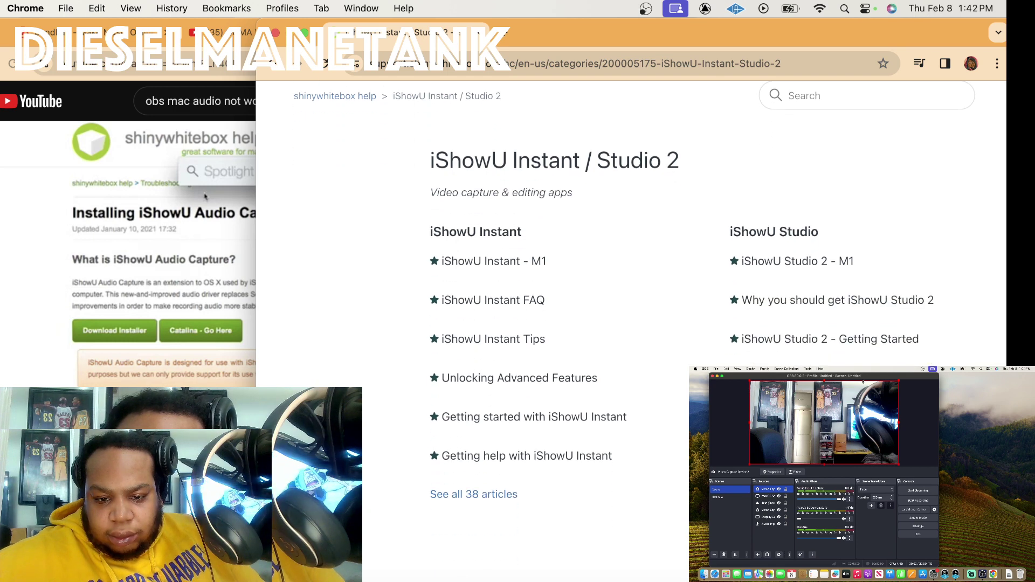
scroll(631, 324, up, 3)
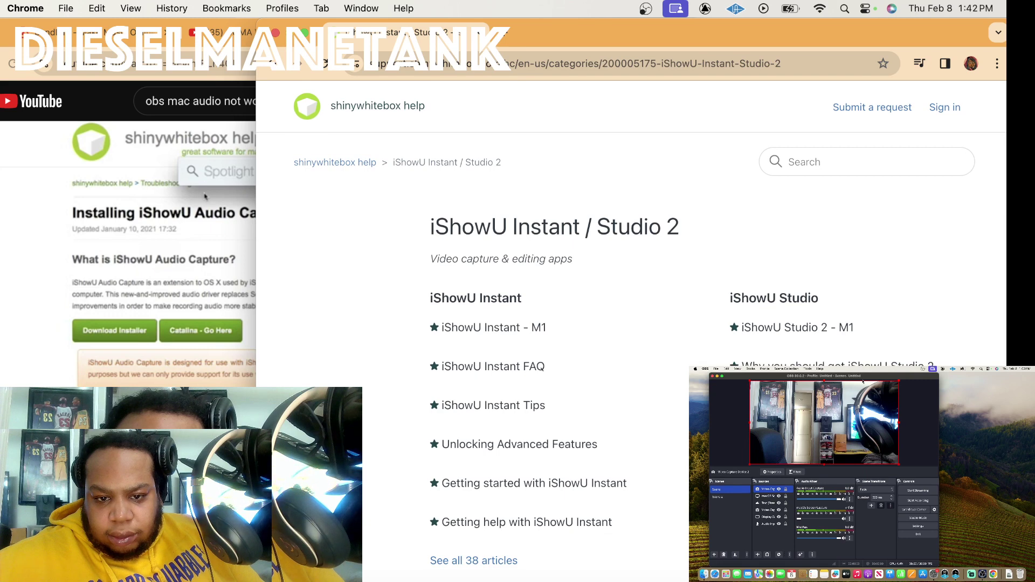
scroll(630, 323, down, 3)
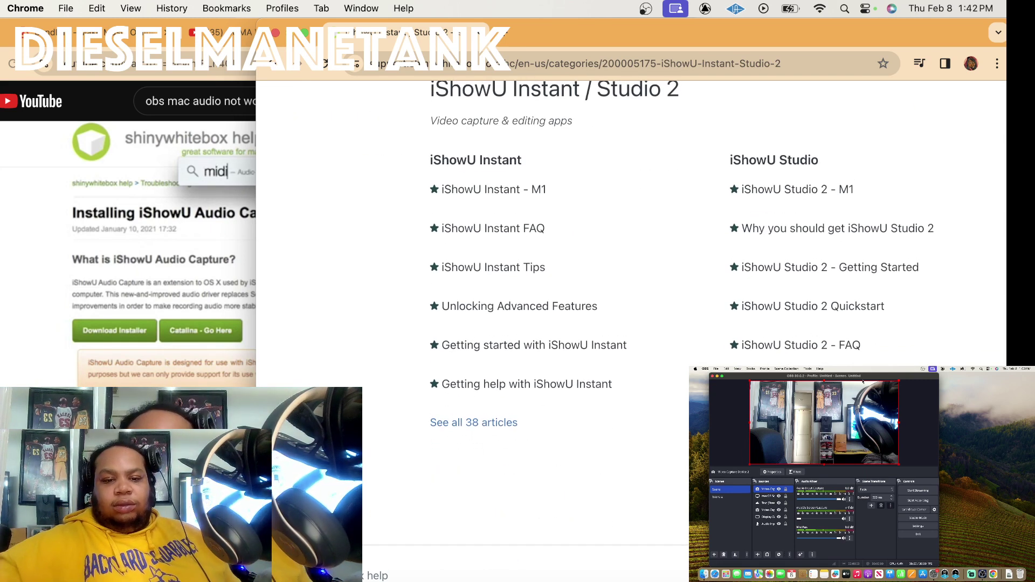
scroll(636, 404, up, 3)
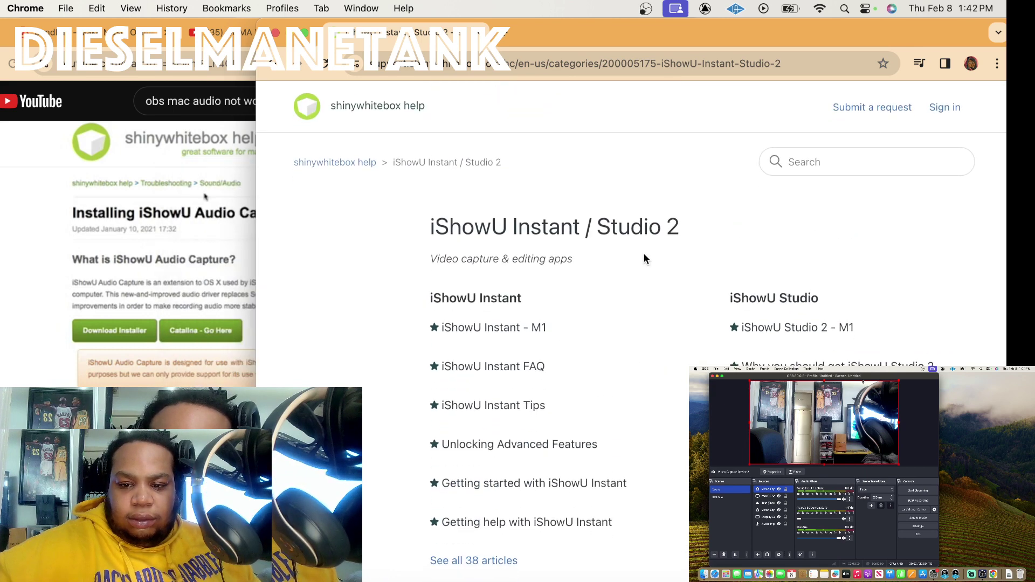
click(856, 160)
text(,if)
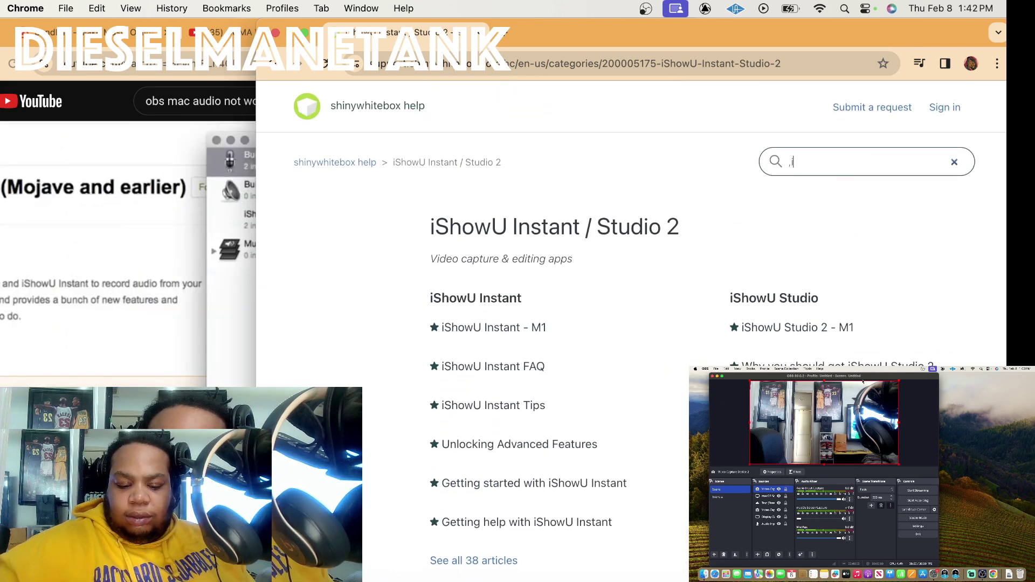
key(BackSpace)
key(BackSpace)
text(mi)
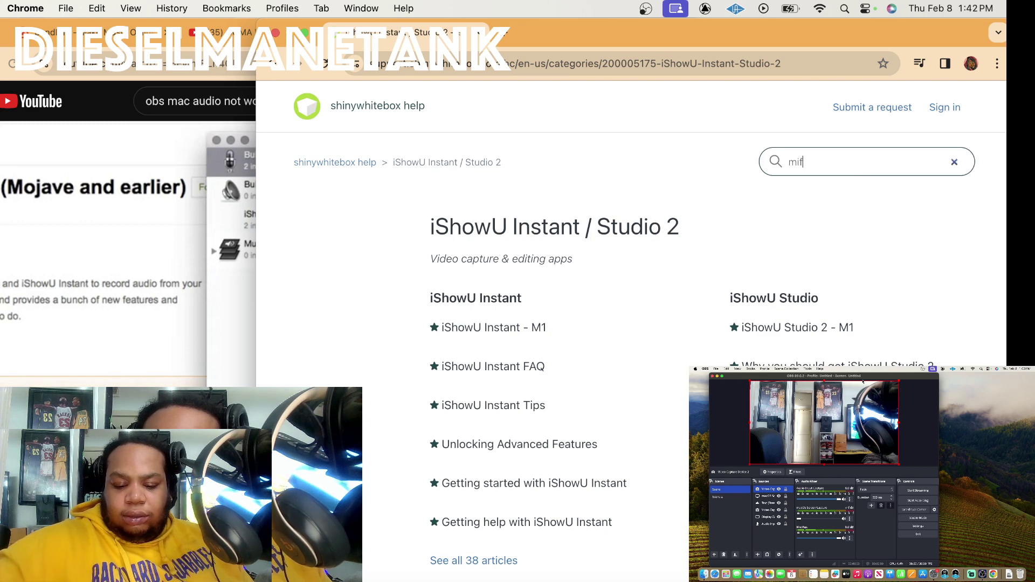
text(di)
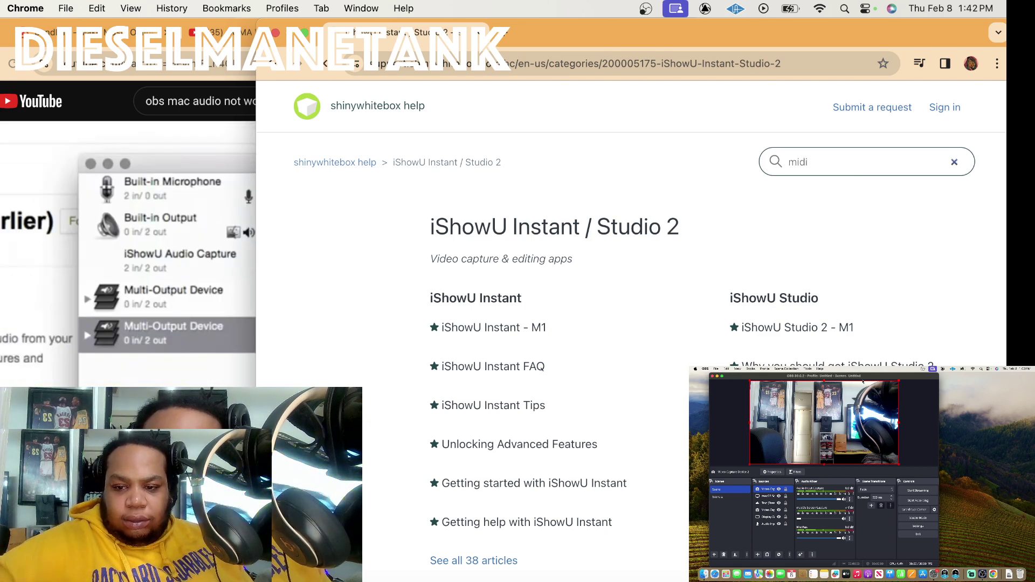
key(Return)
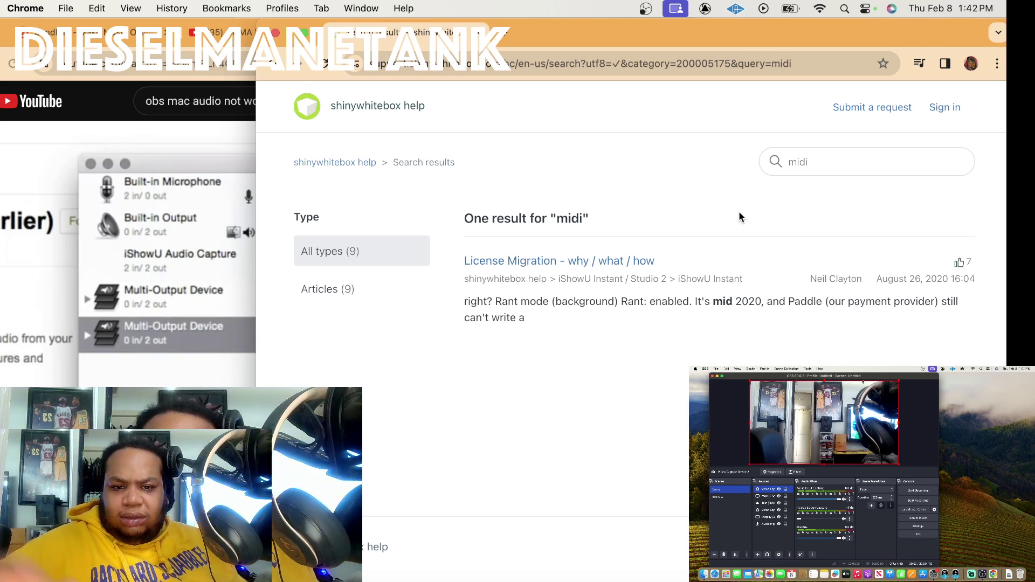
Return to the help home page, open the promoted article "iShowU Instant - M1" and look through it.
click(356, 118)
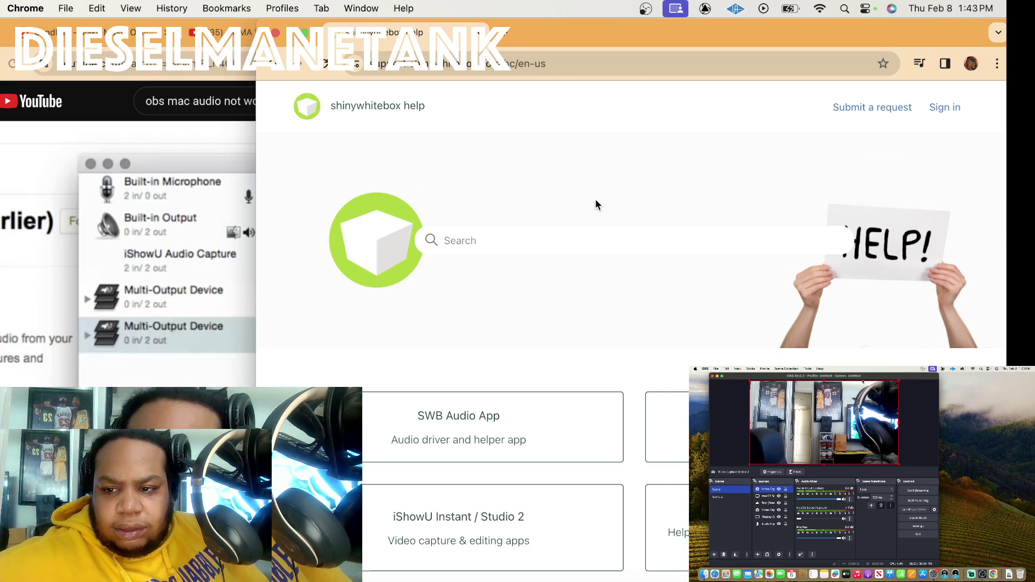
scroll(757, 167, down, 3)
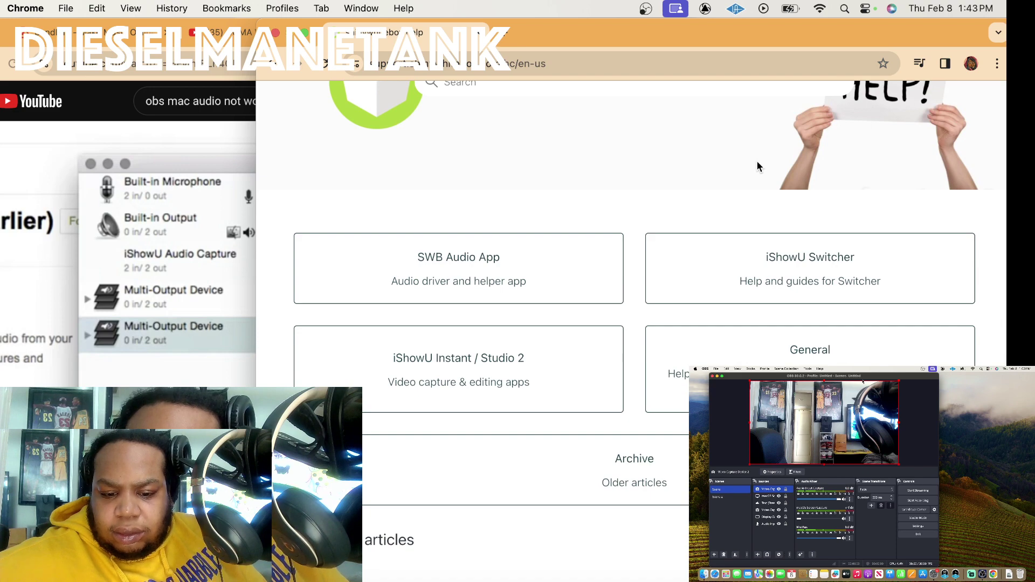
scroll(758, 167, down, 2)
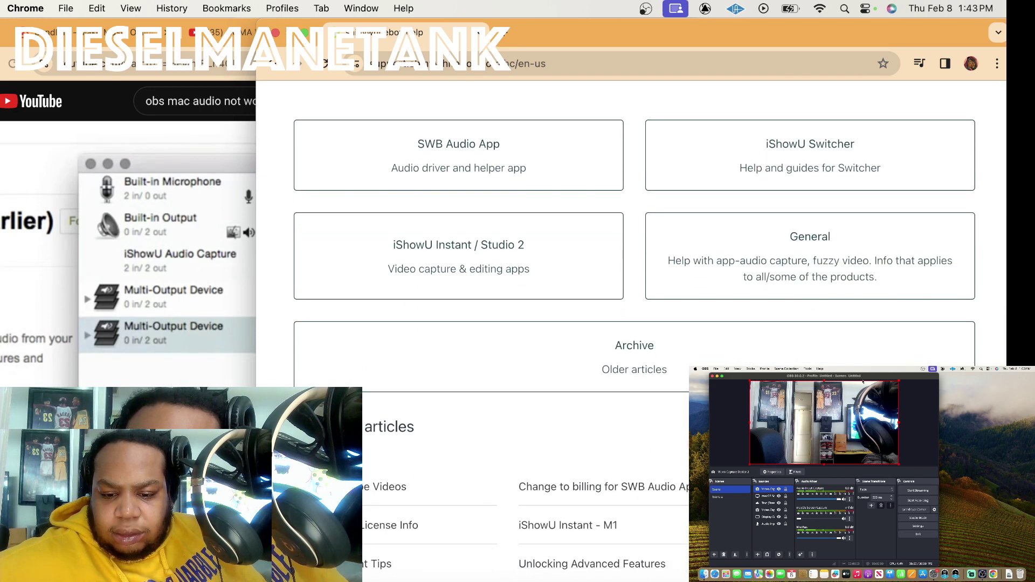
scroll(679, 474, down, 2)
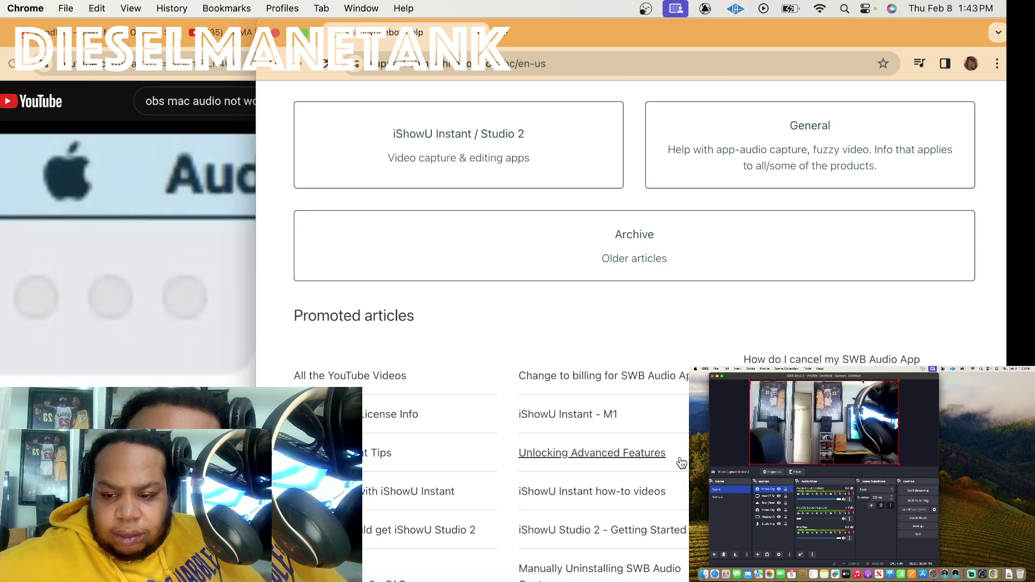
scroll(681, 462, down, 3)
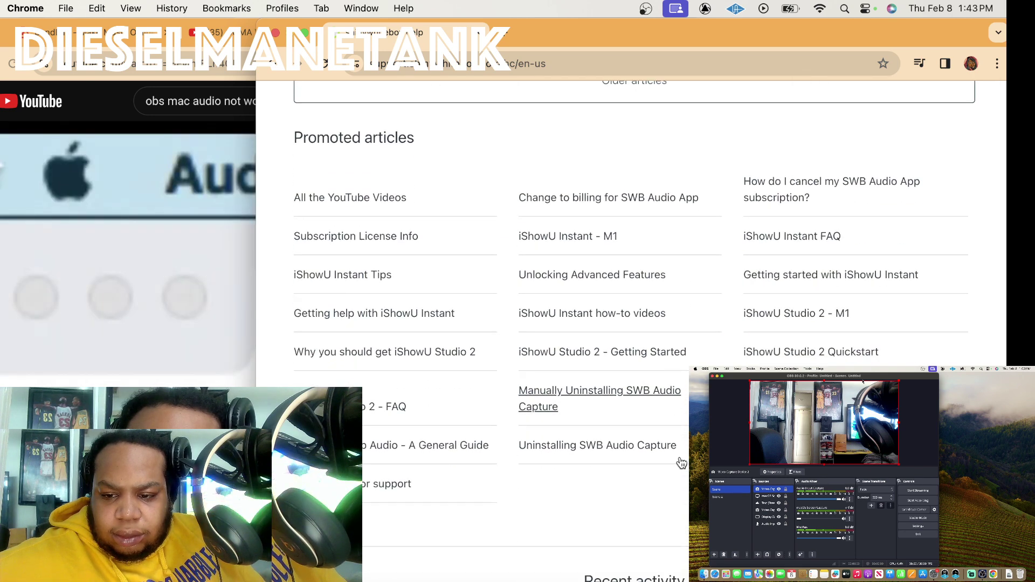
click(605, 233)
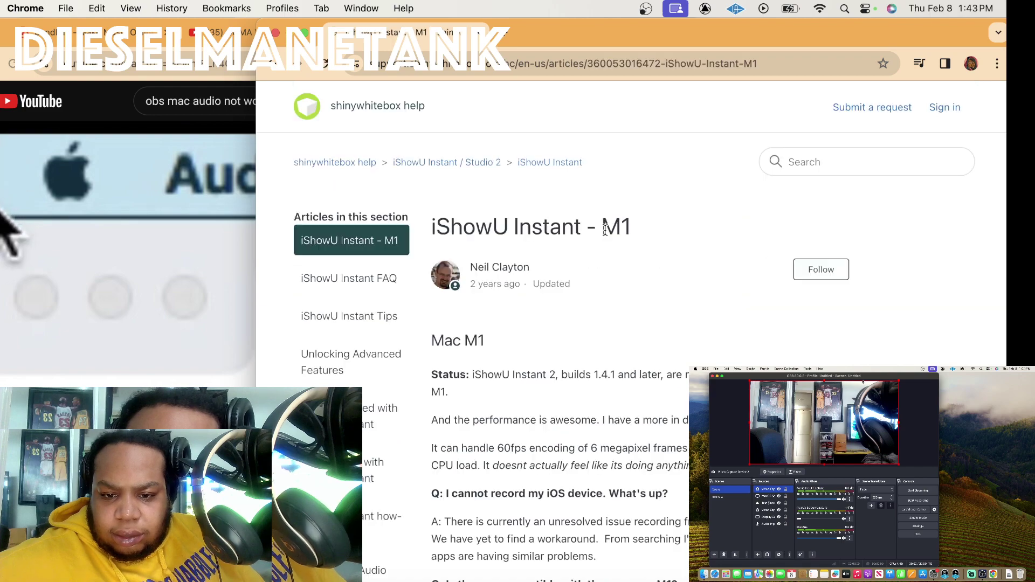
scroll(604, 231, down, 10)
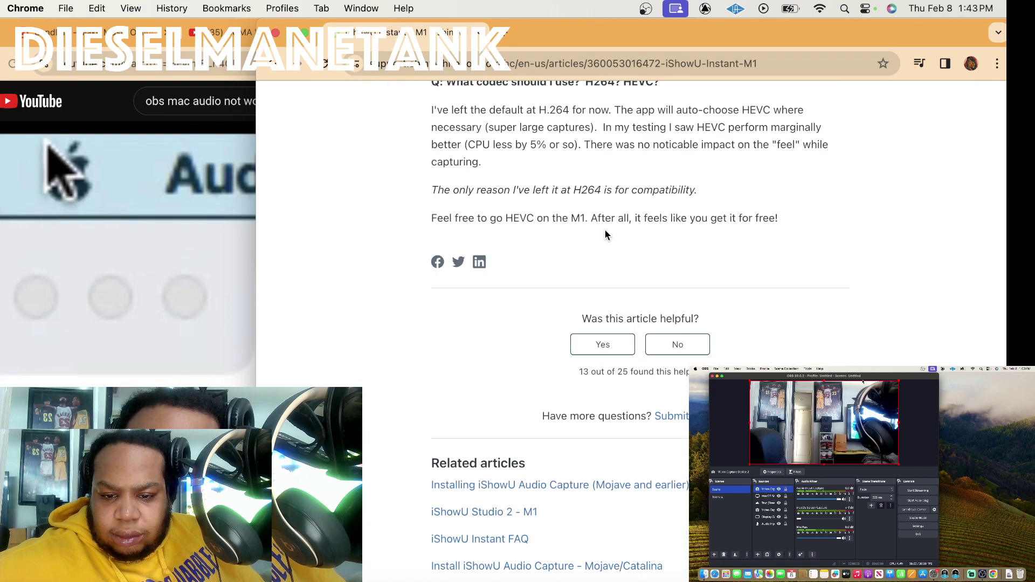
scroll(607, 234, up, 8)
scroll(605, 235, up, 5)
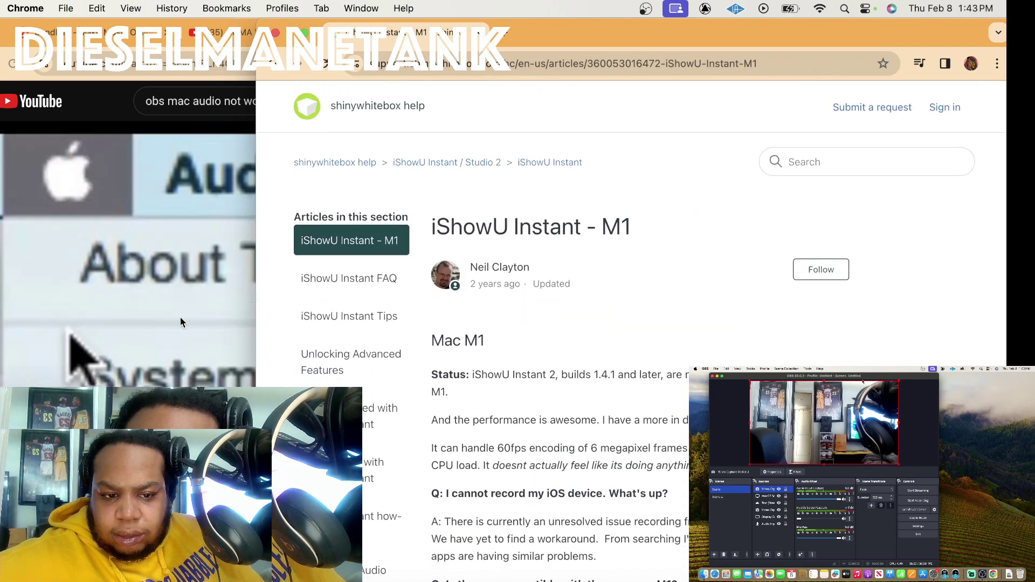
Rewind the tutorial to the iShowU Audio Capture installation page, and go back to the iShowU Instant / Studio 2 category on the help site.
click(135, 361)
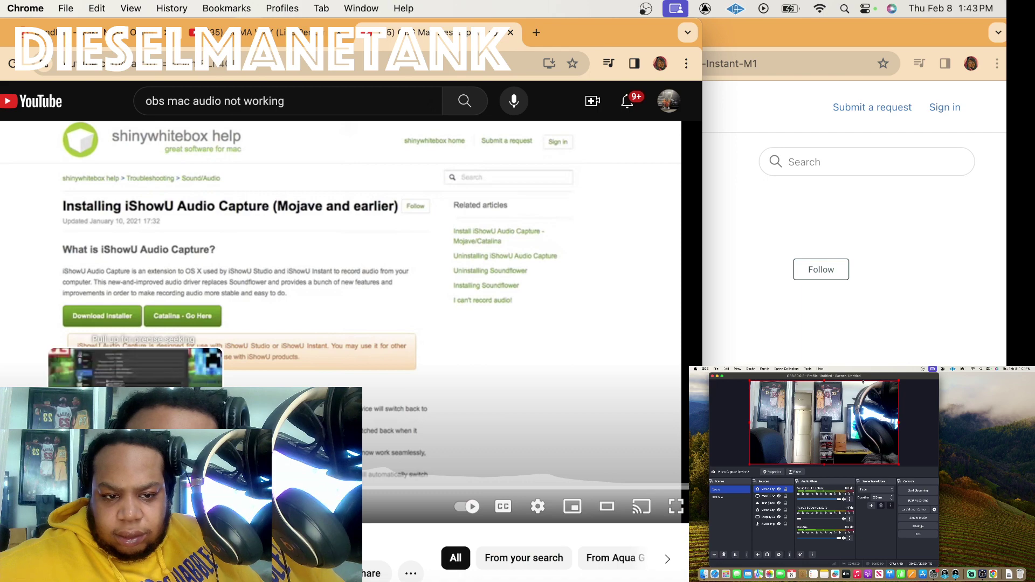
click(739, 270)
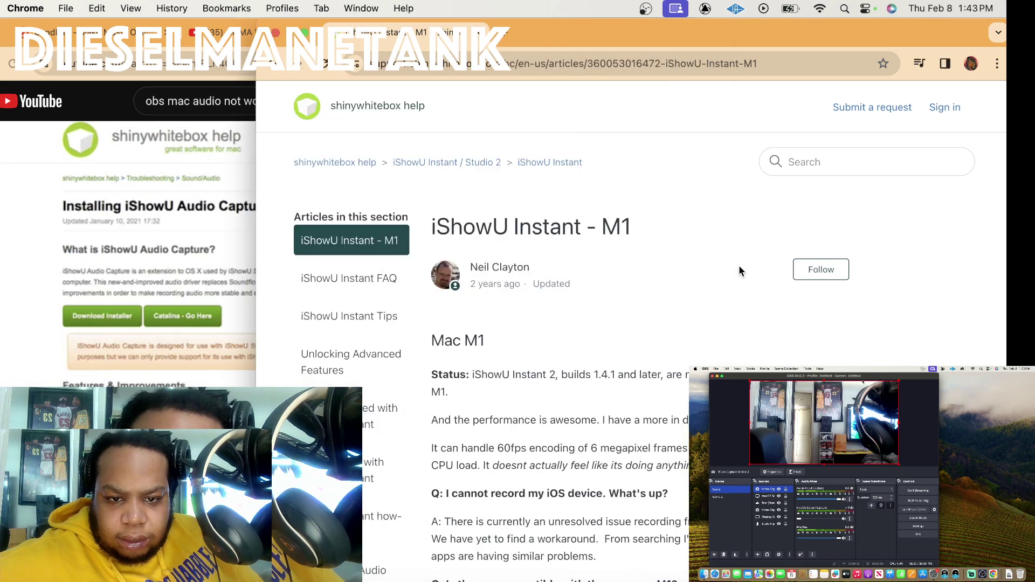
key(super+bracketleft)
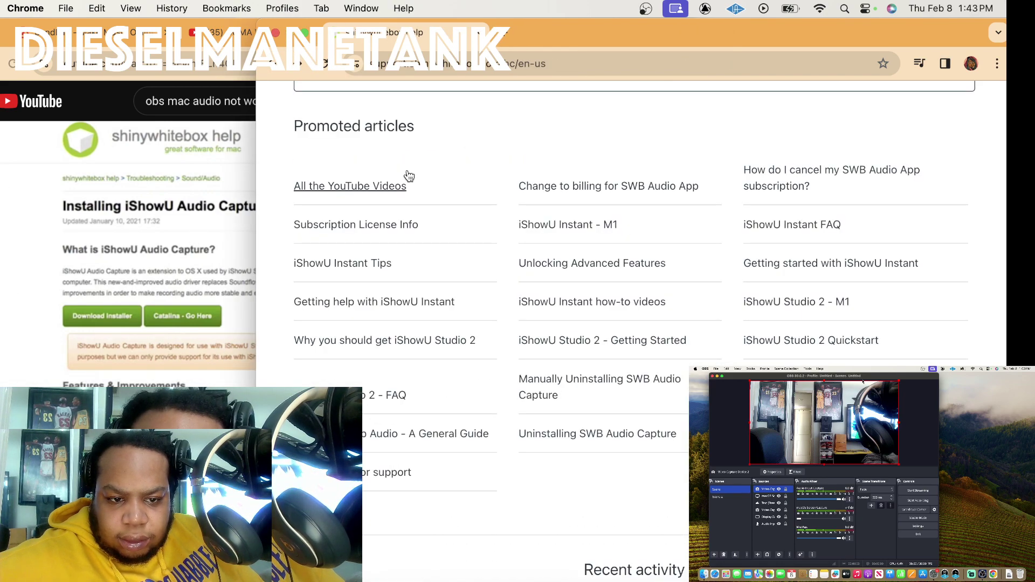
scroll(449, 244, up, 6)
scroll(451, 243, up, 3)
click(451, 244)
text(midi)
key(Return)
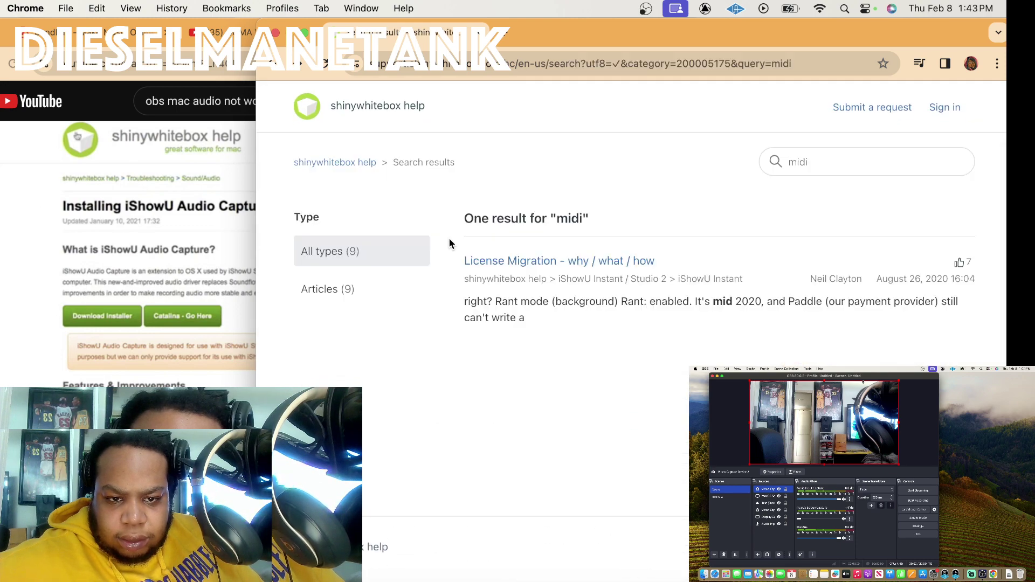
key(super+bracketleft)
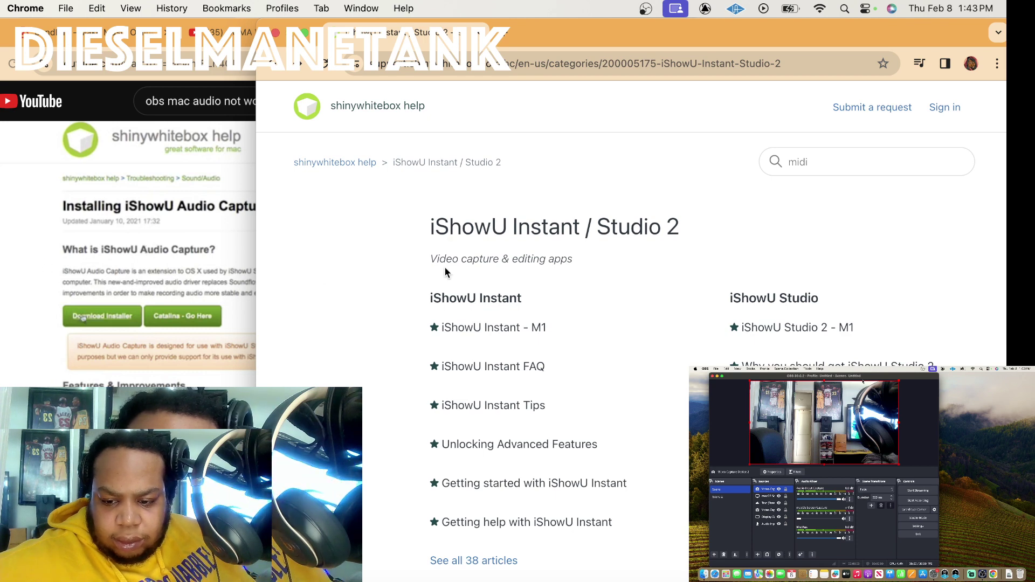
Open the "iShowU Studio 2 - Getting Started" article and look through its contents.
scroll(444, 266, down, 3)
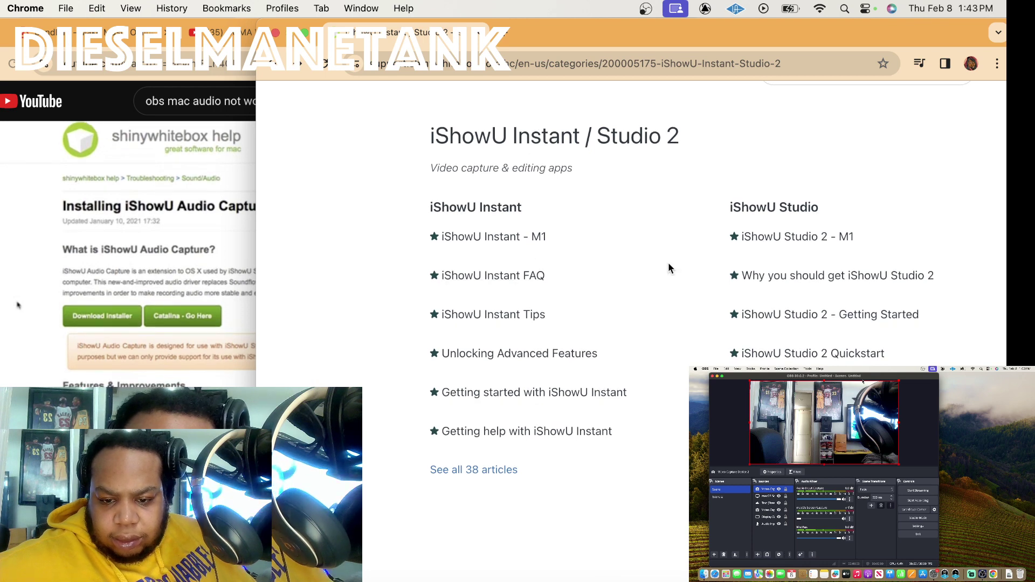
click(760, 314)
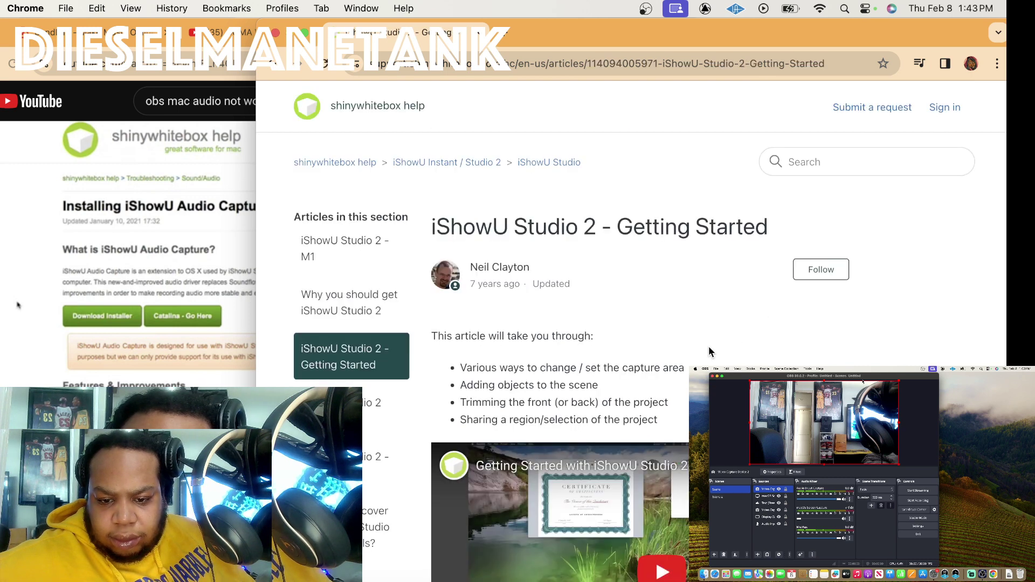
scroll(709, 352, down, 10)
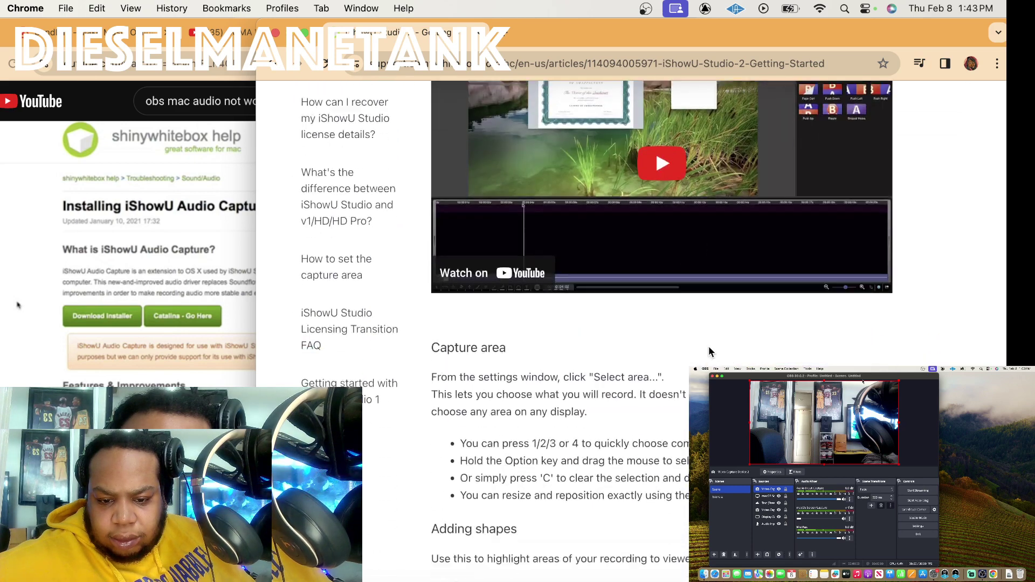
scroll(709, 352, up, 10)
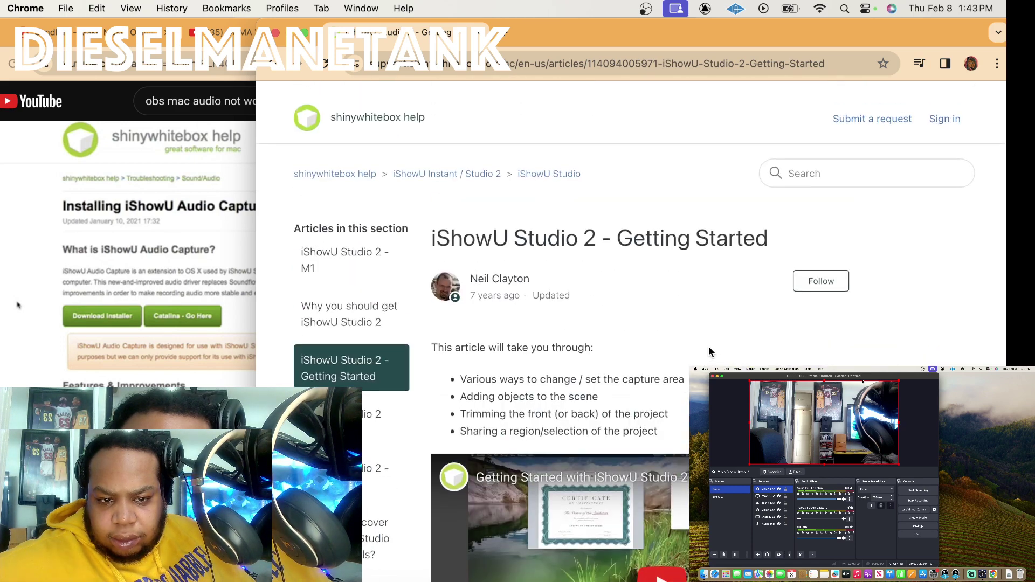
scroll(553, 329, down, 1)
Go back to the SWB Audio App category and open its "With OBS" example usage article.
scroll(554, 330, left, 3)
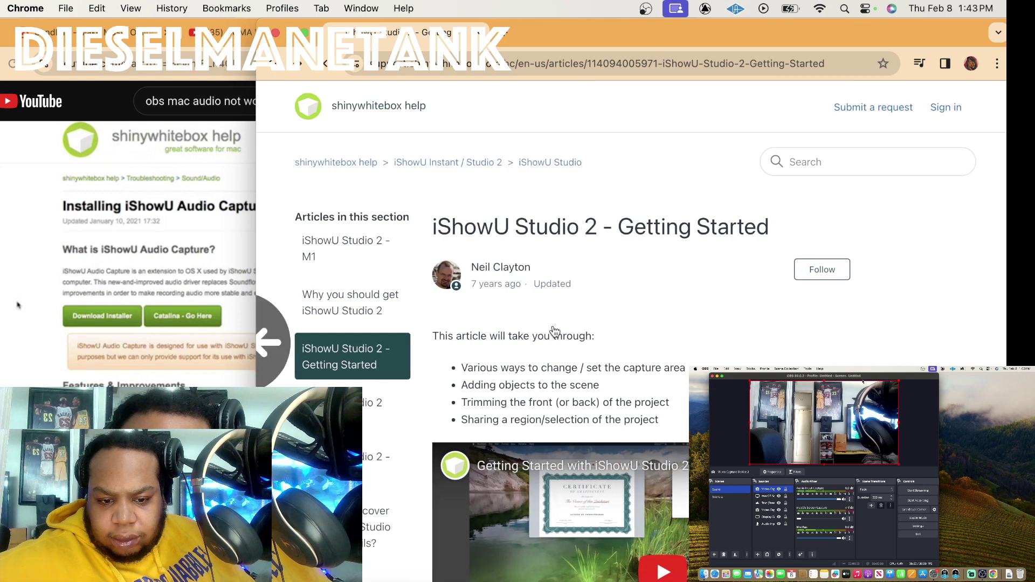
scroll(554, 330, left, 3)
scroll(555, 331, left, 3)
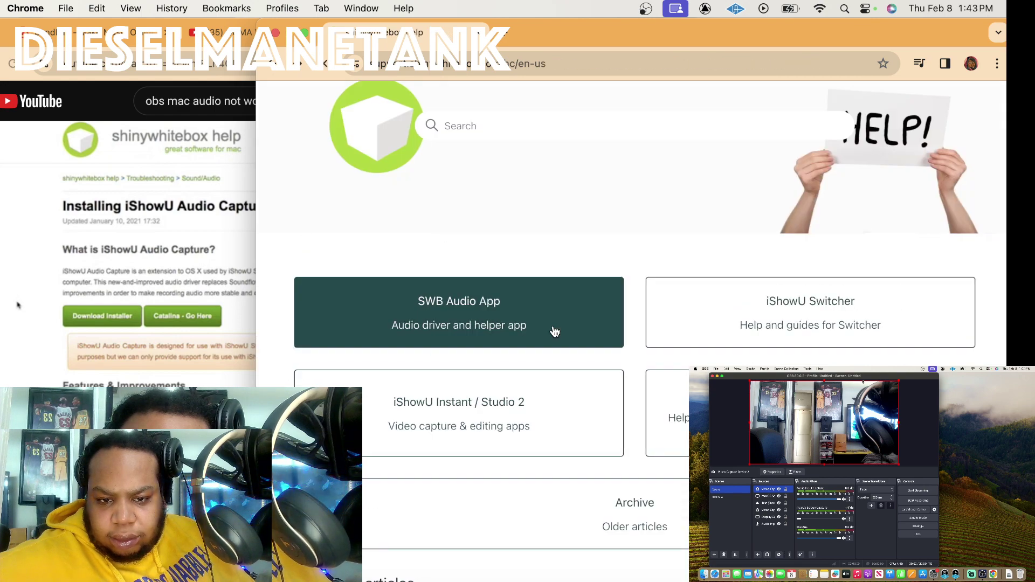
scroll(458, 318, left, 3)
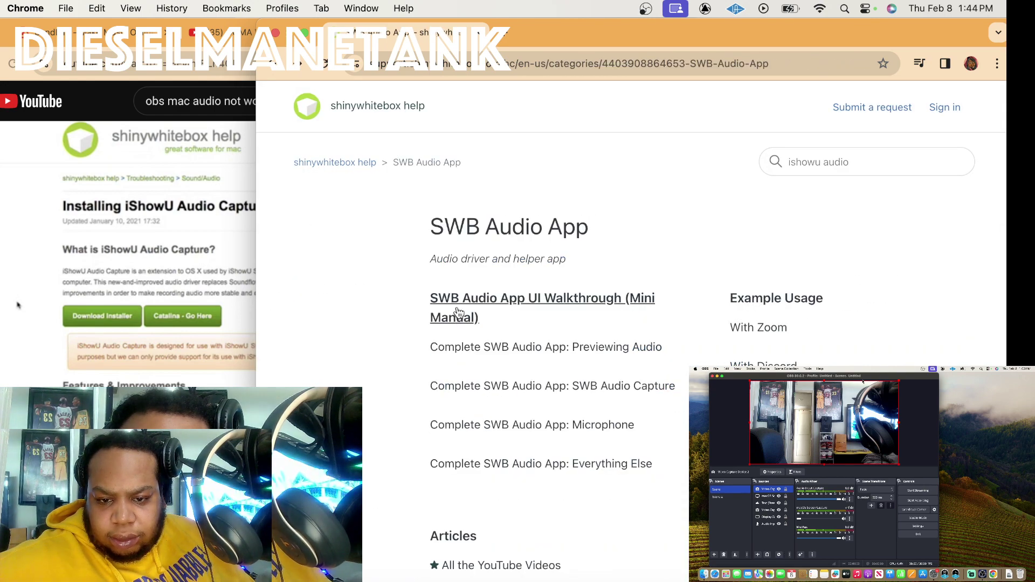
scroll(497, 224, down, 3)
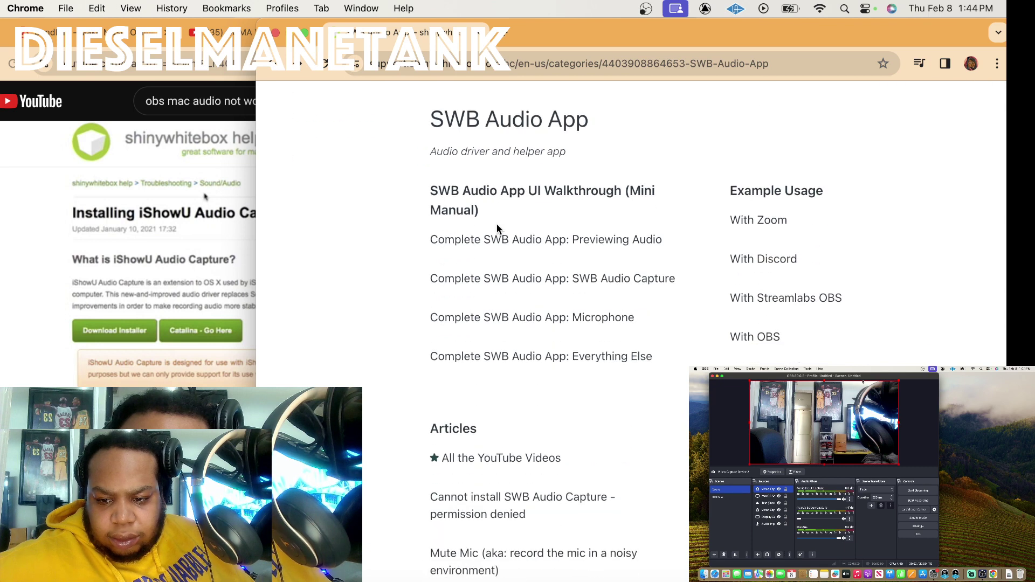
click(774, 337)
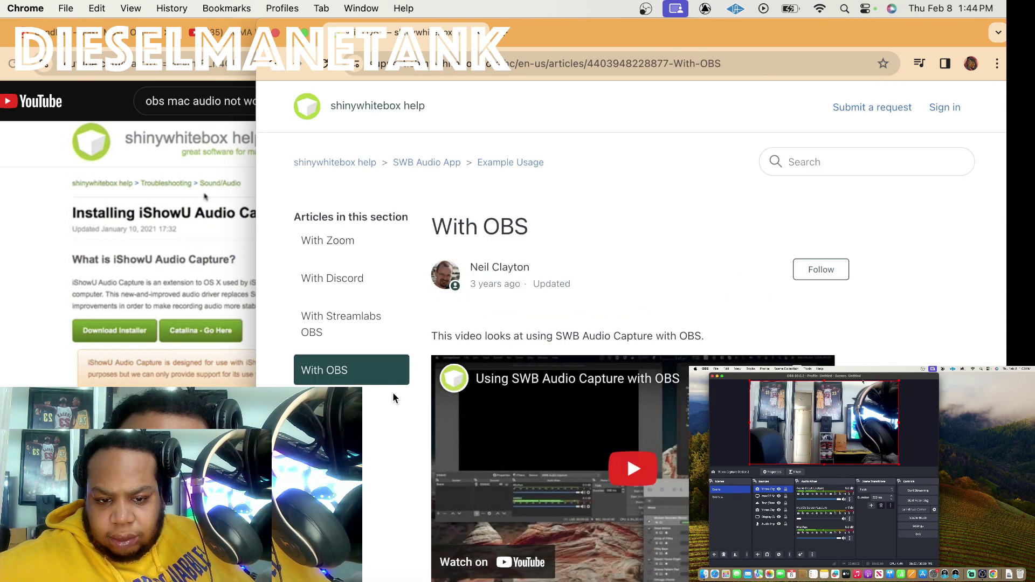
Go back to the SWB Audio App category, look through its article lists, and return to the help home page.
scroll(391, 468, left, 5)
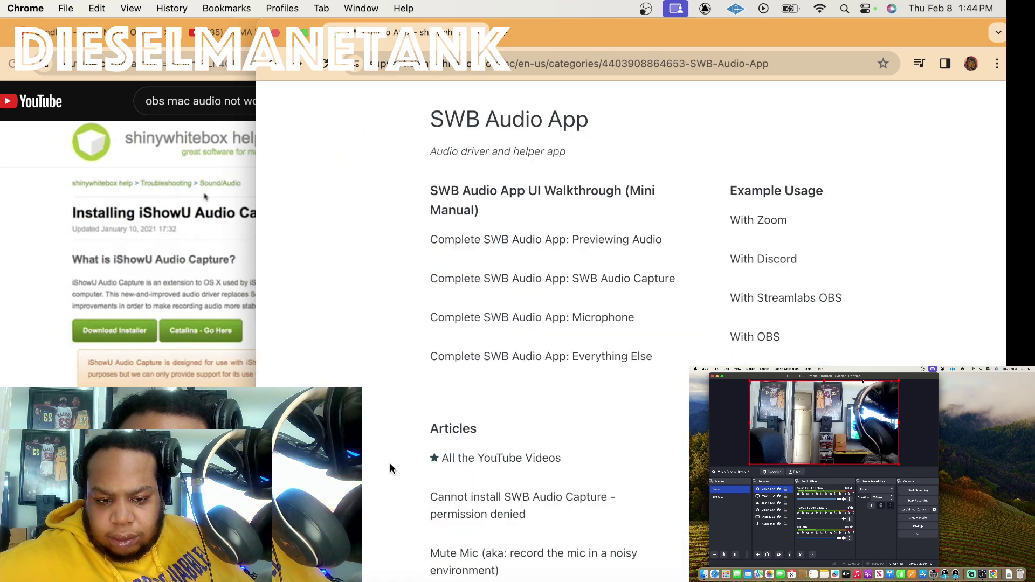
scroll(587, 410, down, 5)
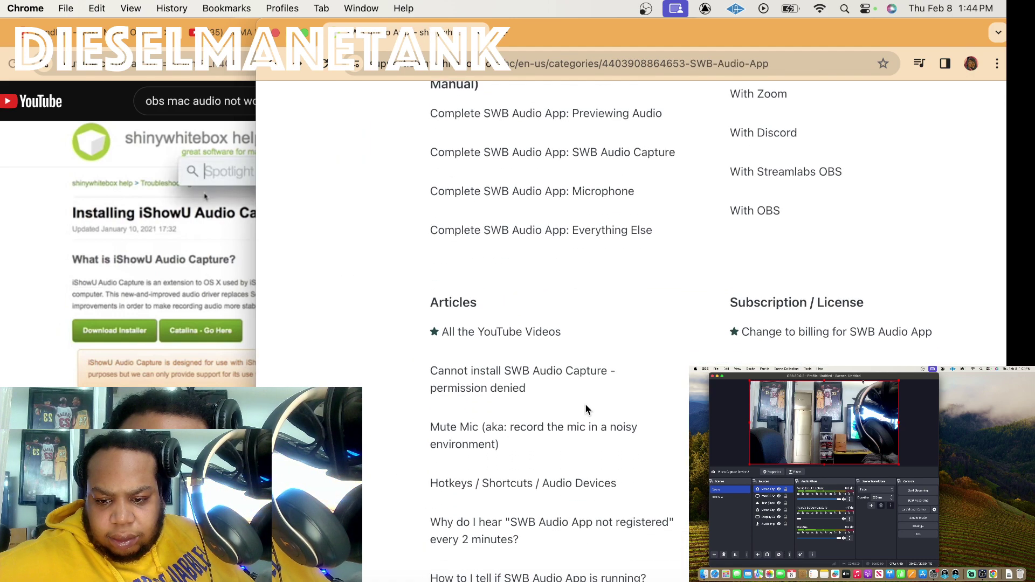
scroll(588, 410, down, 2)
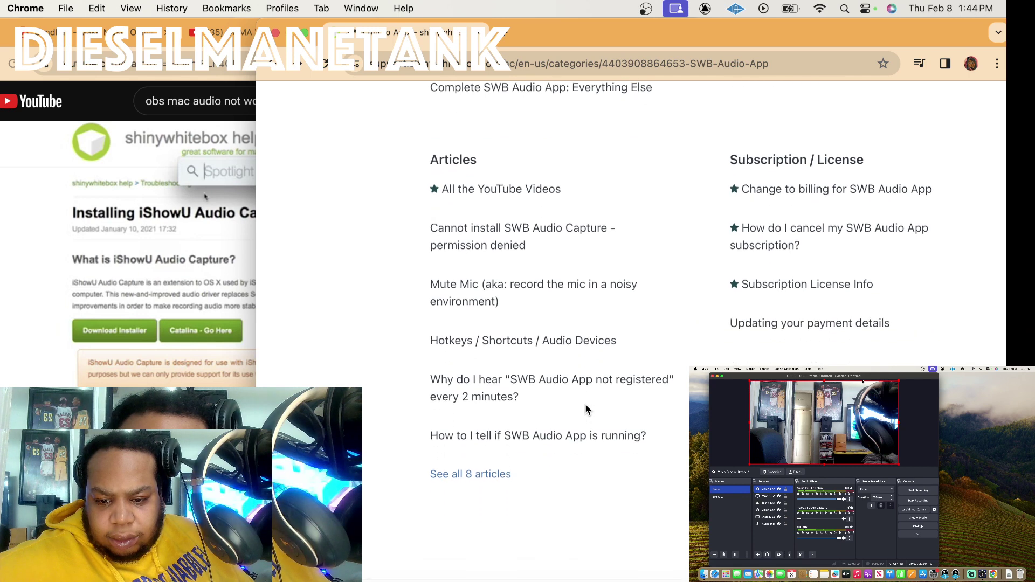
scroll(587, 409, left, 5)
scroll(587, 410, left, 5)
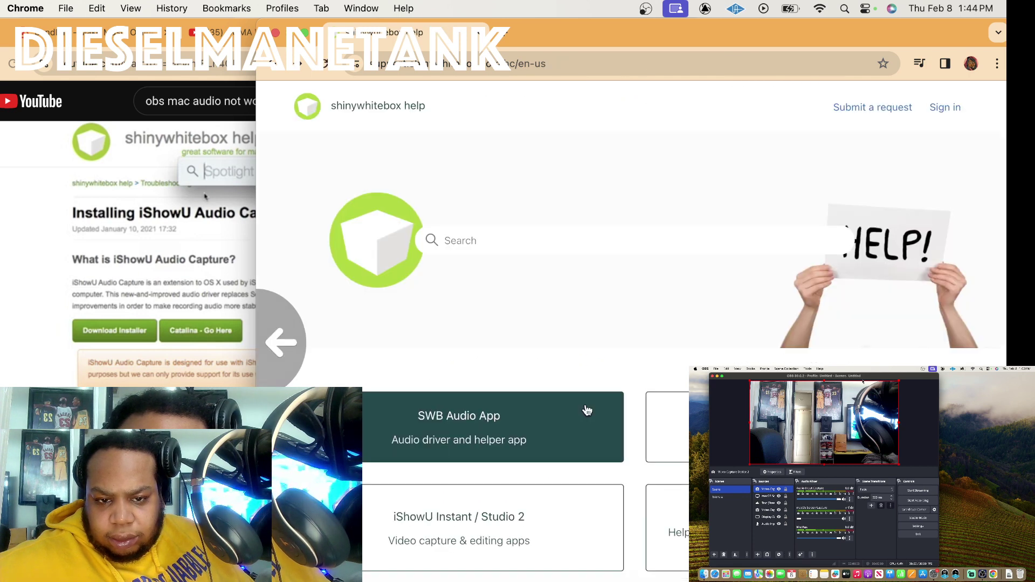
scroll(587, 410, left, 3)
scroll(587, 410, left, 5)
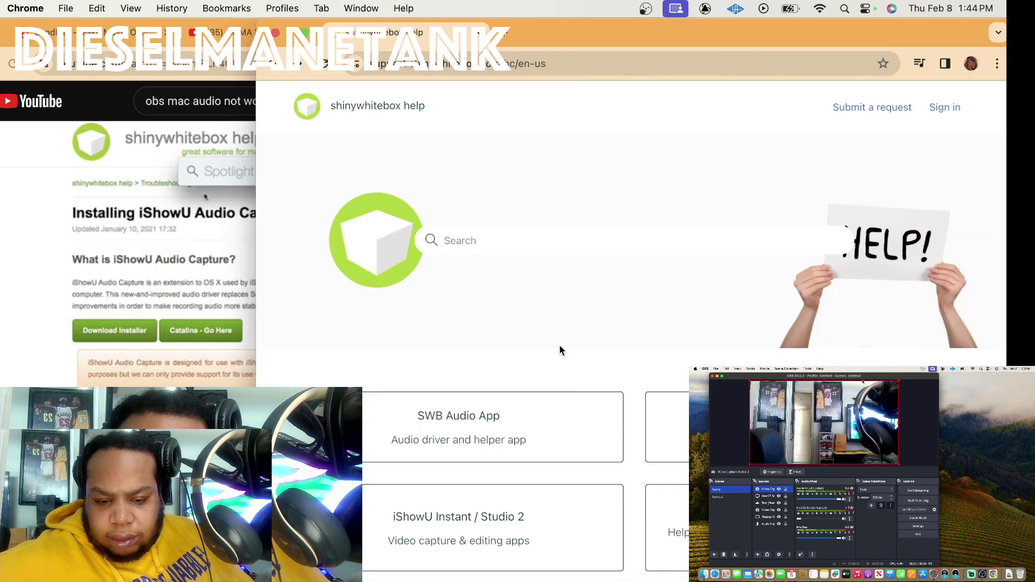
Go back to the Google results for shinywhitebox help and open the "Installing iShowU Audio Capture" article.
scroll(557, 321, left, 5)
scroll(475, 269, down, 3)
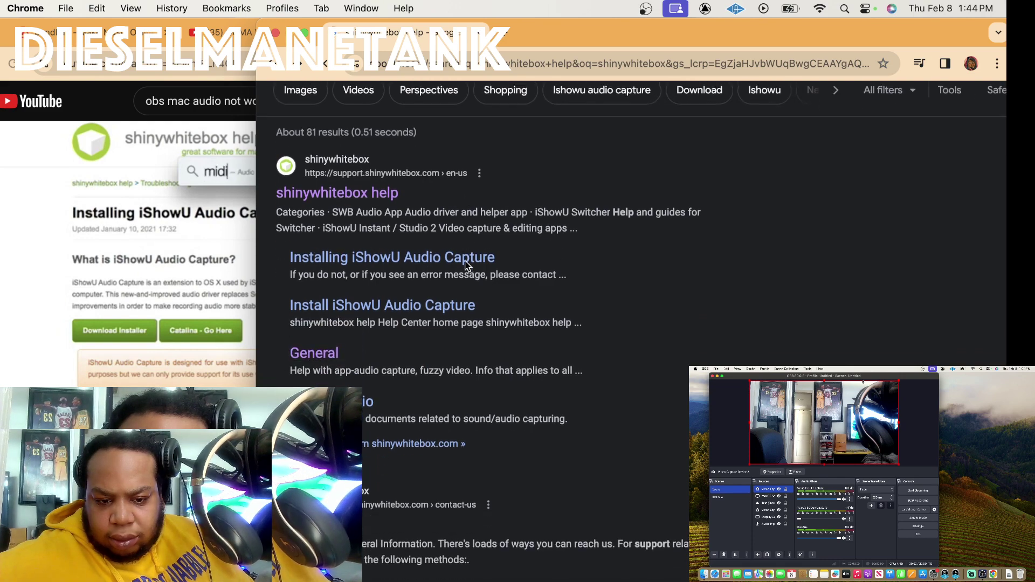
click(441, 257)
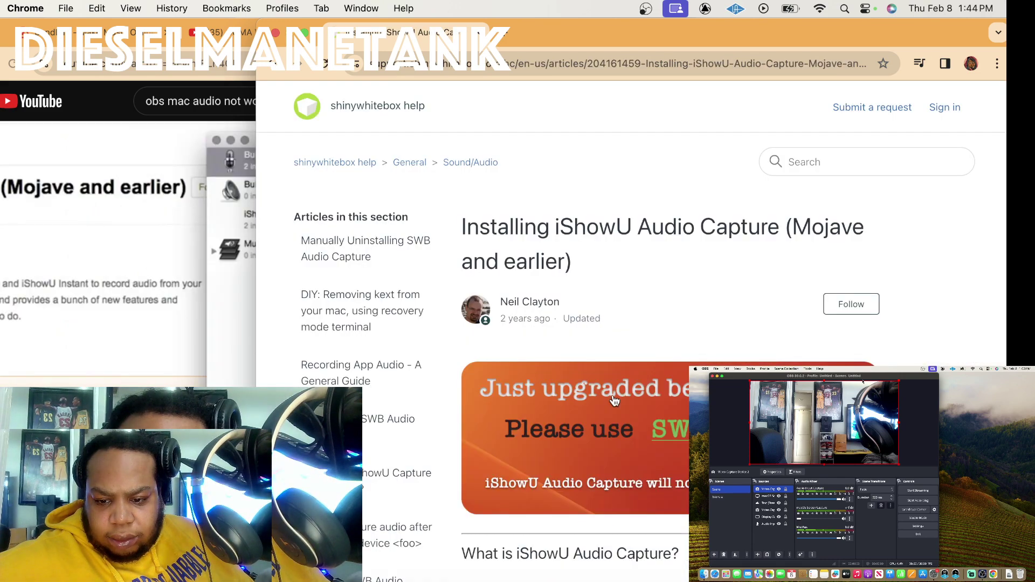
scroll(614, 400, down, 3)
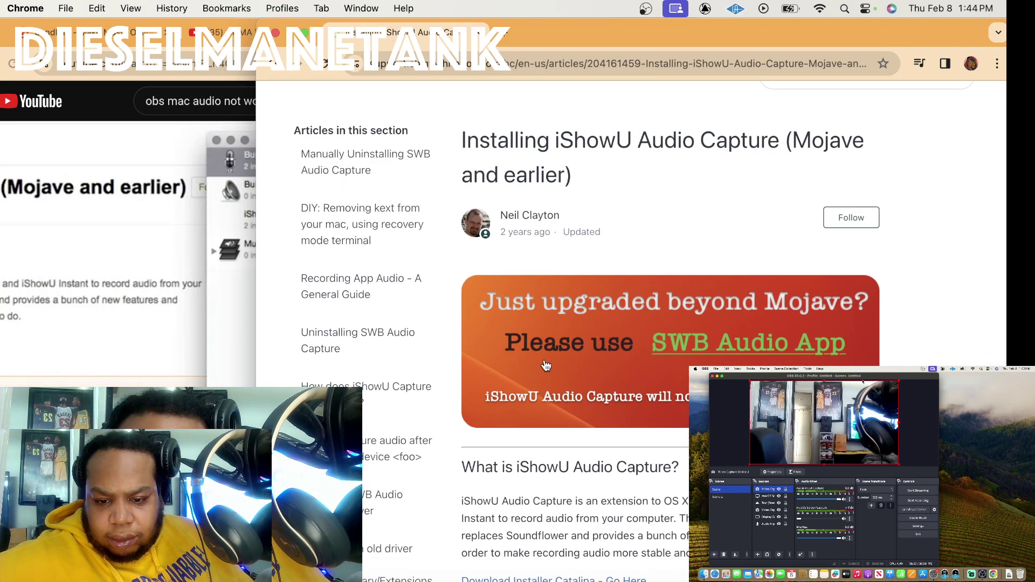
Check the OBS Mac audio tutorial in the YouTube window, reposition that window behind the article, and return to the iShowU article.
click(213, 379)
click(197, 378)
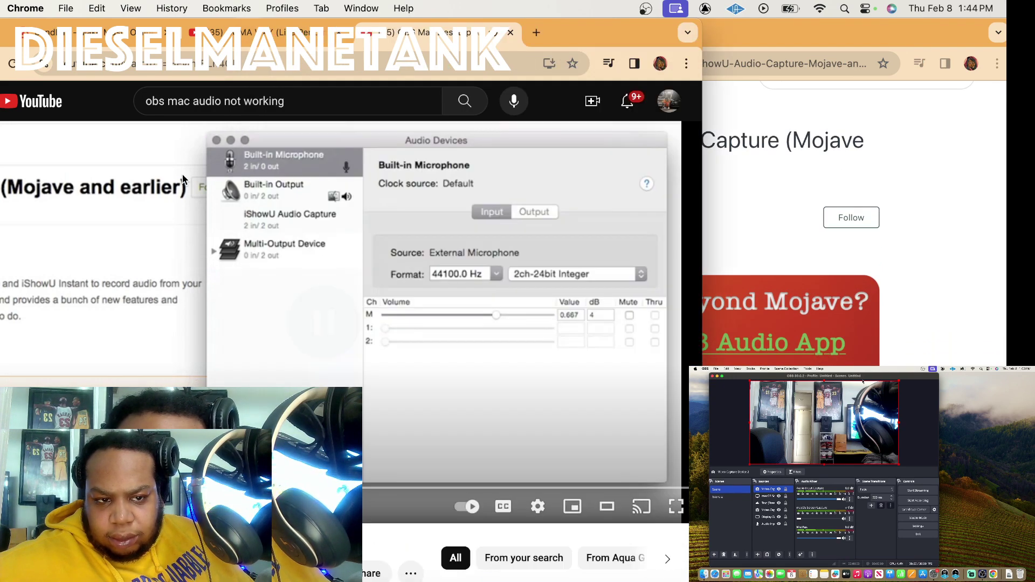
click(345, 33)
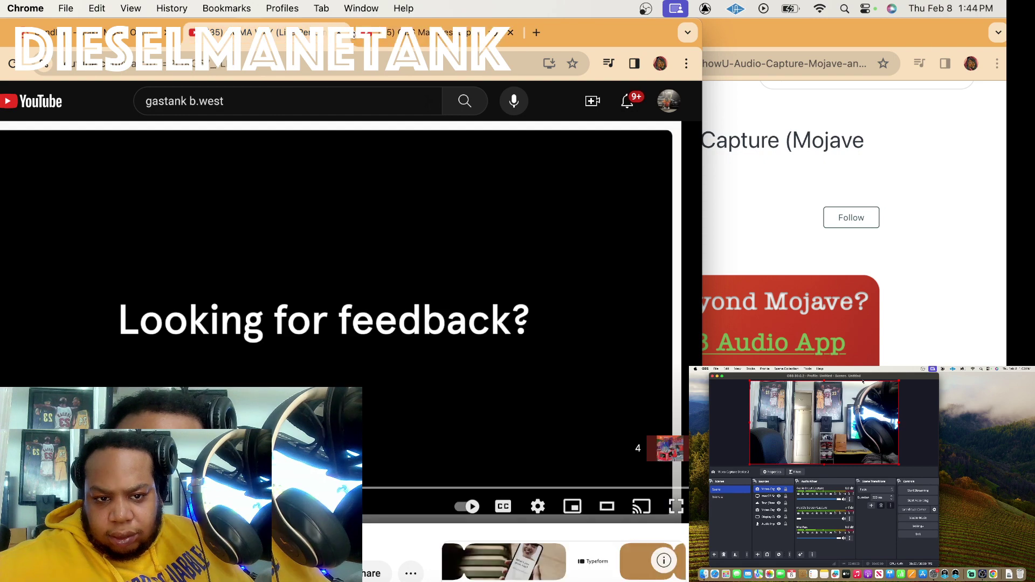
click(386, 32)
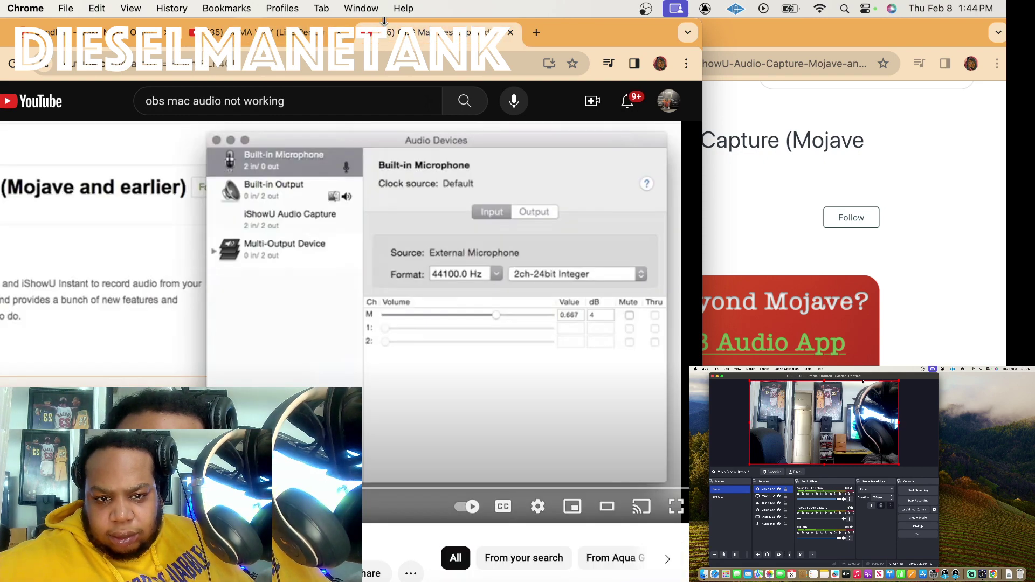
drag(634, 36, 891, 299)
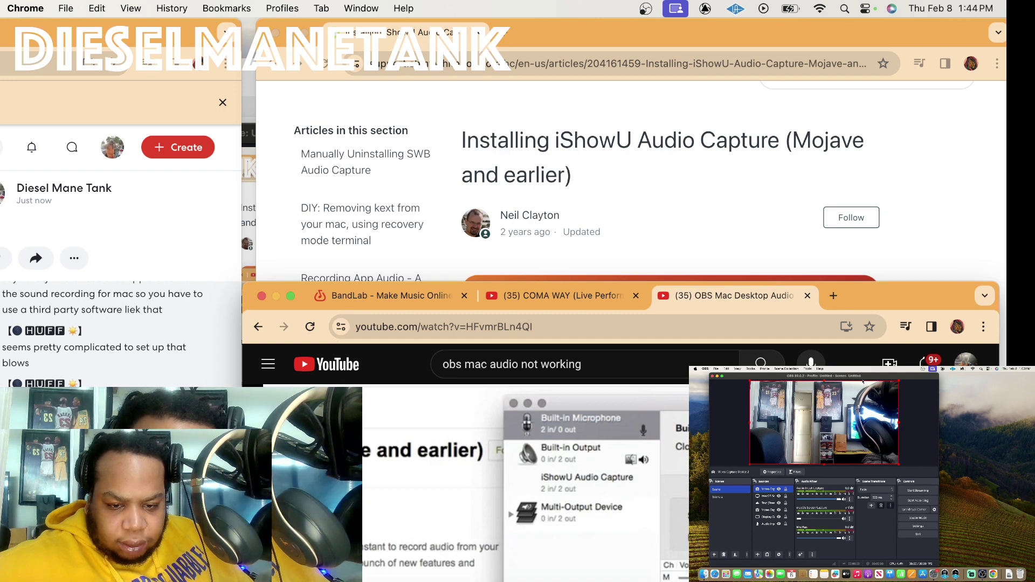
drag(889, 293, 888, 102)
click(807, 23)
Look through the reader comments below the iShowU Audio Capture article, including the end of the comment list.
scroll(647, 324, down, 1)
scroll(668, 323, down, 20)
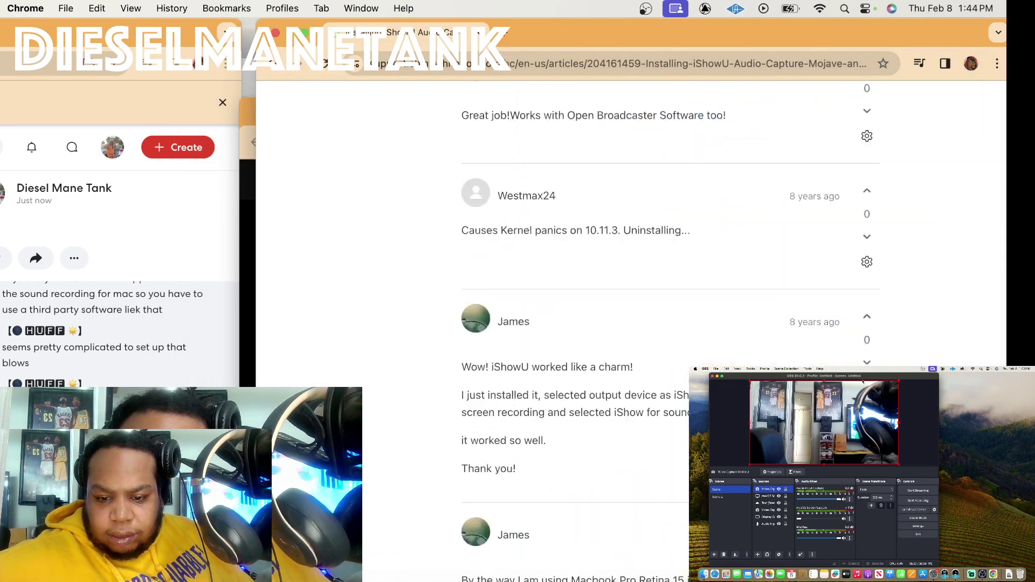
scroll(668, 324, down, 10)
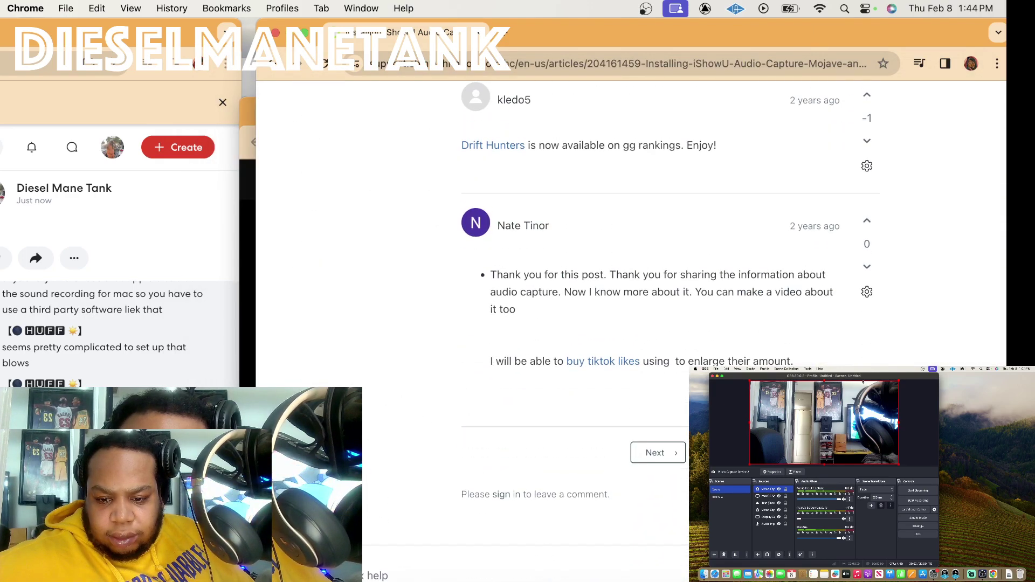
click(647, 453)
scroll(531, 402, up, 5)
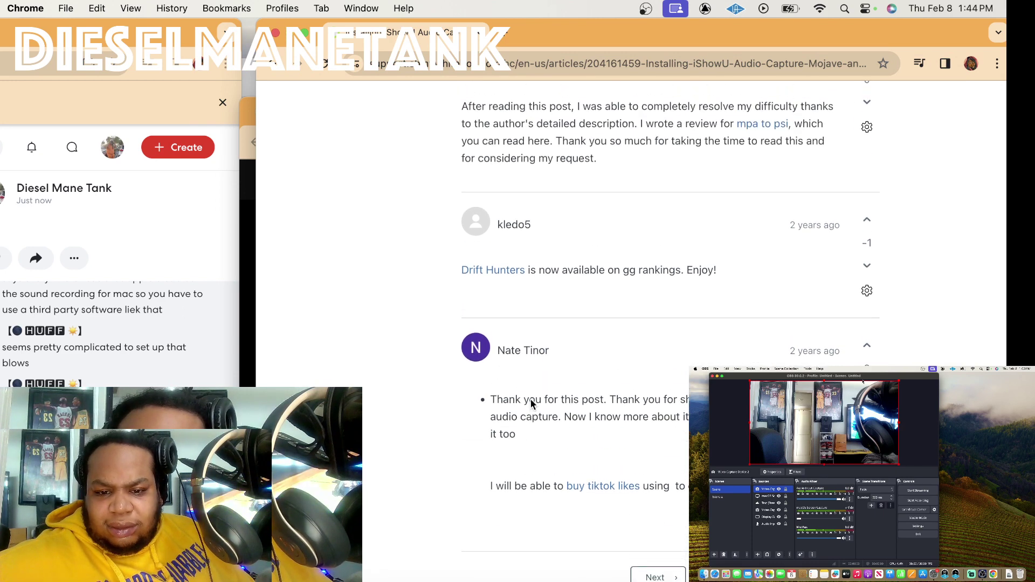
scroll(531, 401, up, 10)
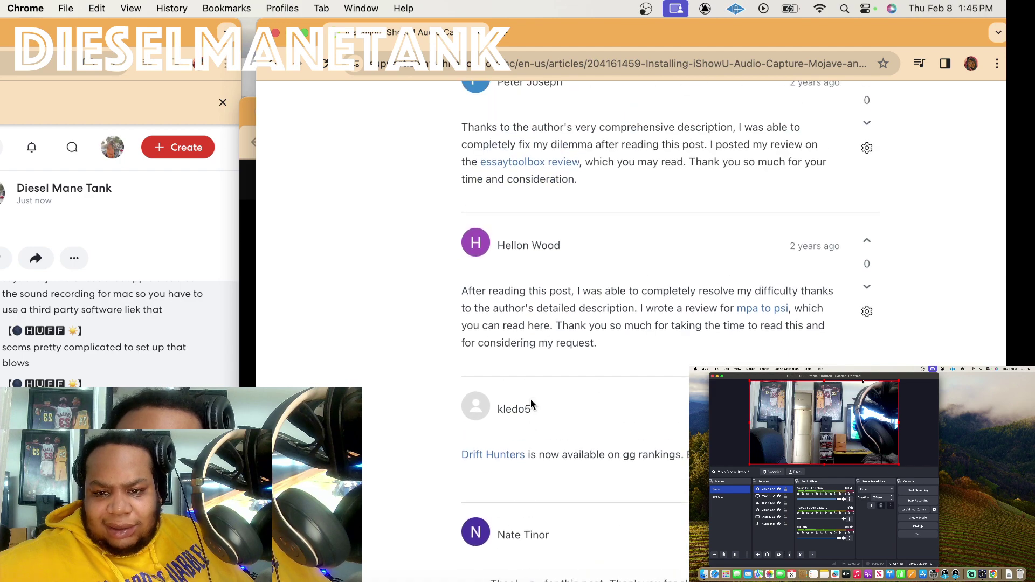
scroll(532, 404, down, 15)
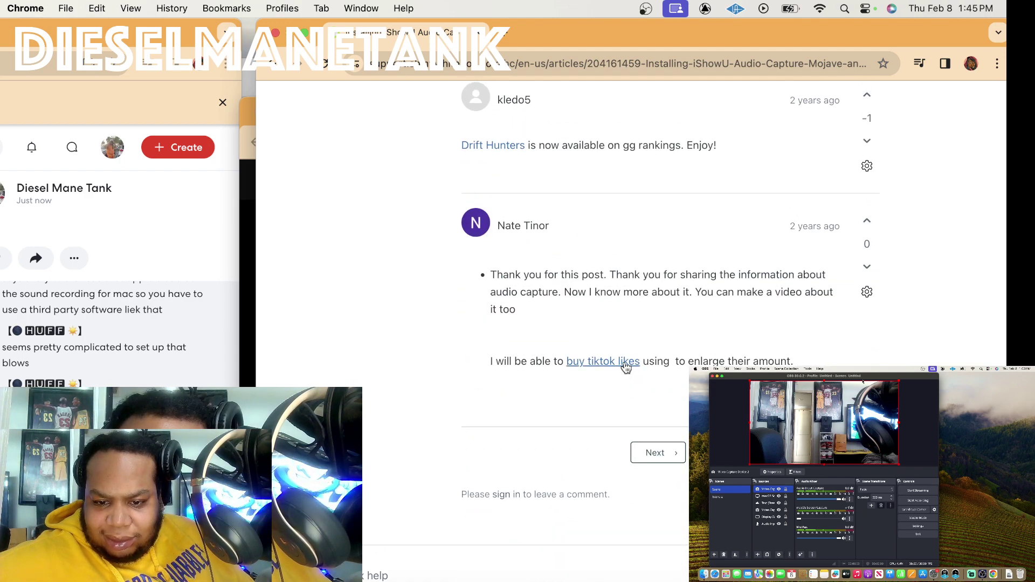
Return to the article's High Sierra installation instructions and download the iShowU Audio Capture installer.
scroll(480, 392, up, 15)
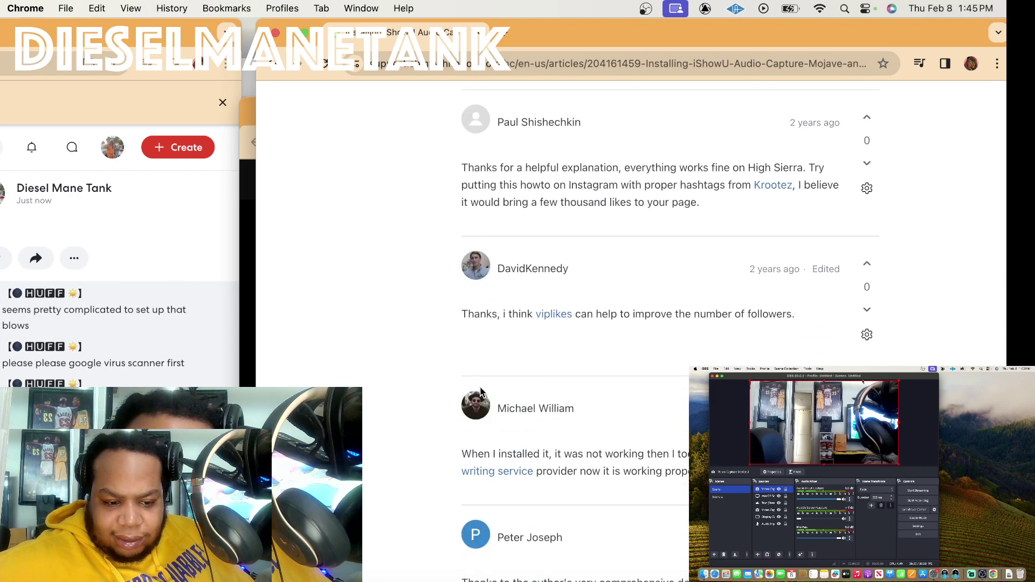
scroll(482, 392, up, 3)
scroll(479, 388, up, 15)
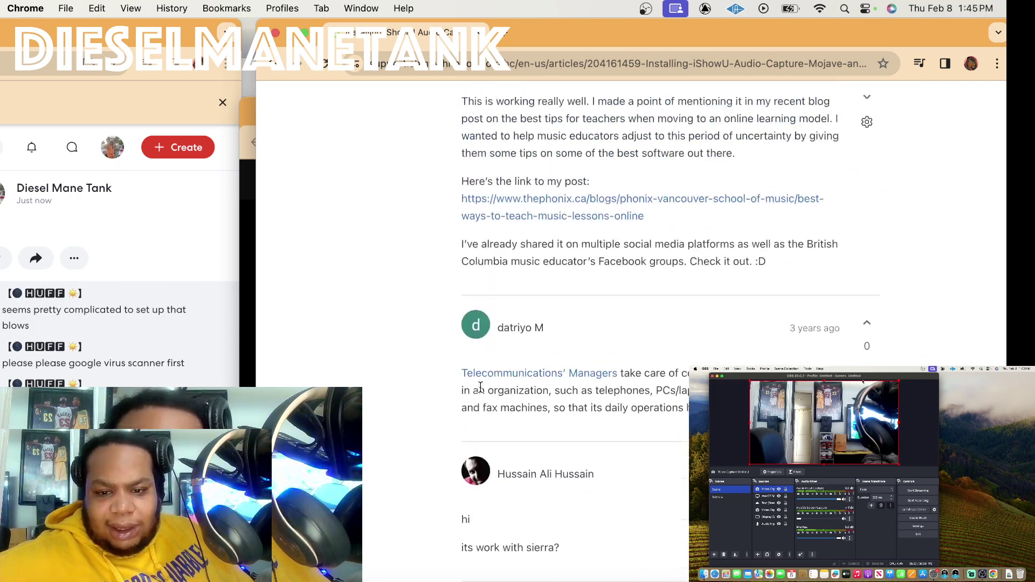
scroll(480, 387, up, 20)
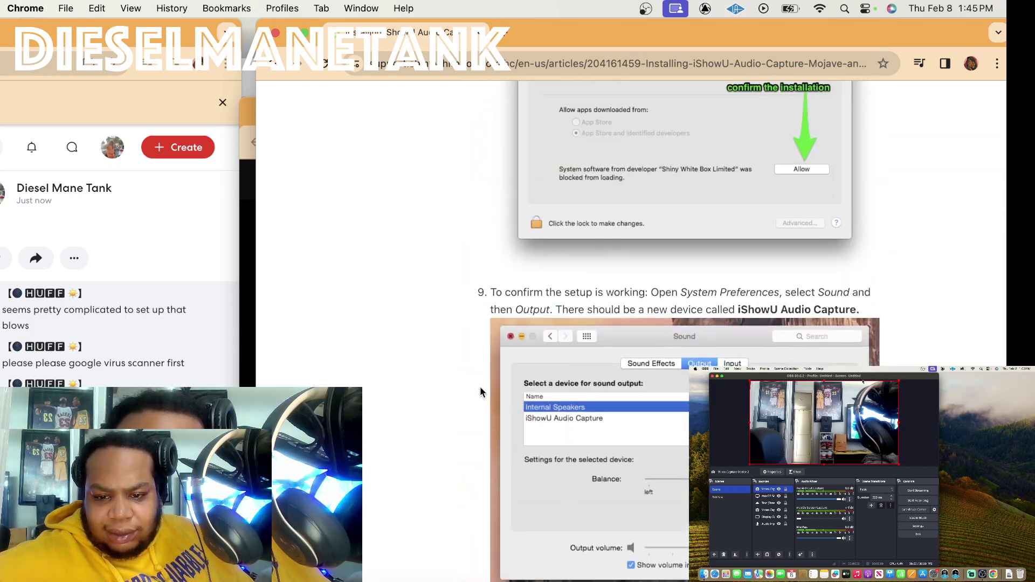
scroll(477, 386, up, 15)
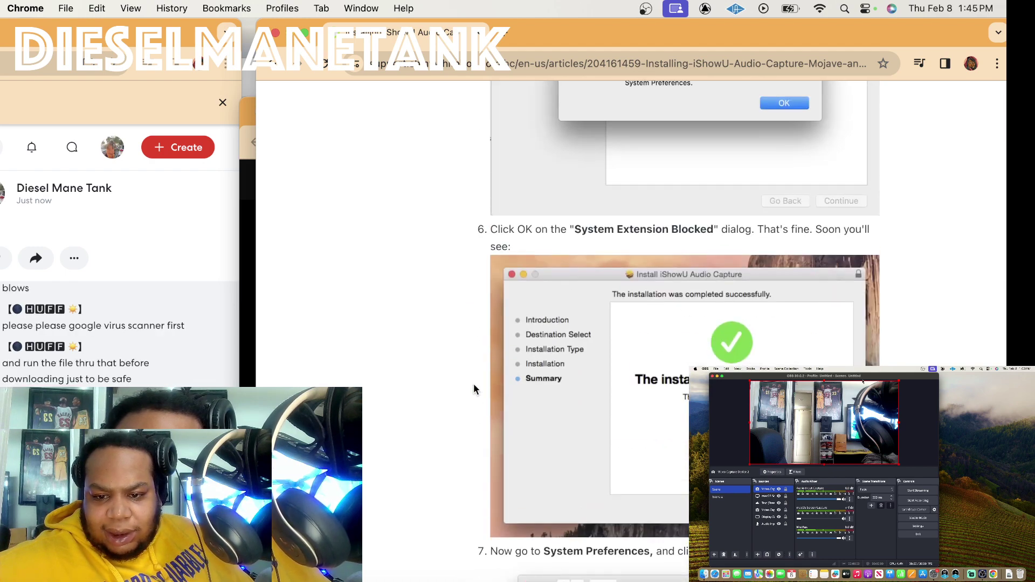
scroll(474, 385, up, 8)
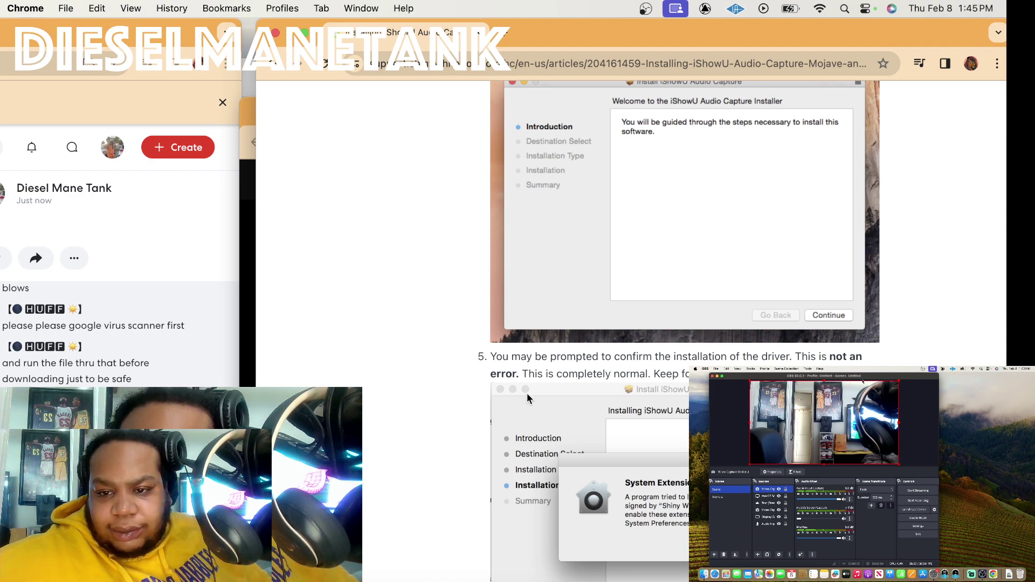
scroll(571, 373, up, 10)
scroll(572, 376, up, 13)
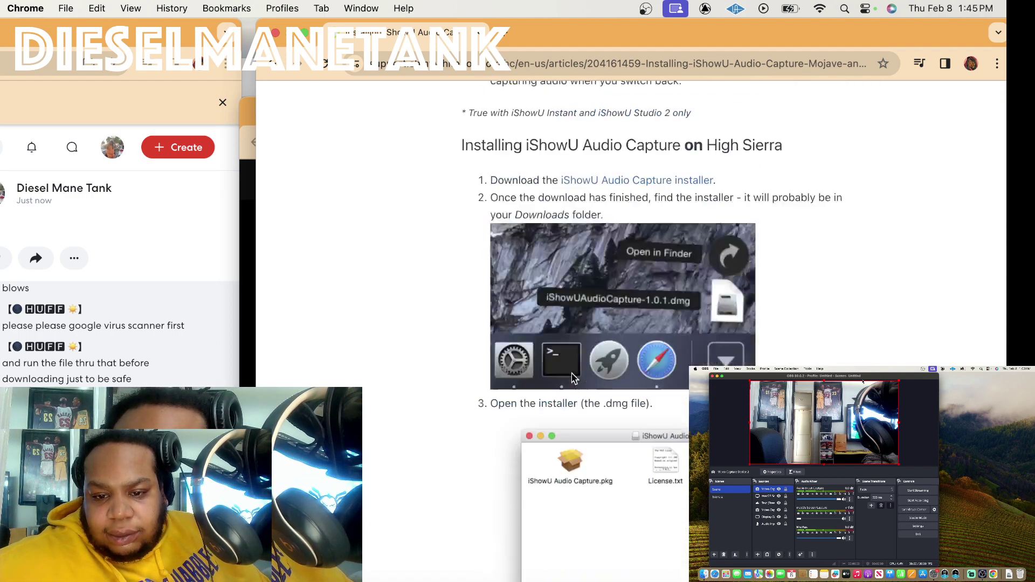
click(608, 422)
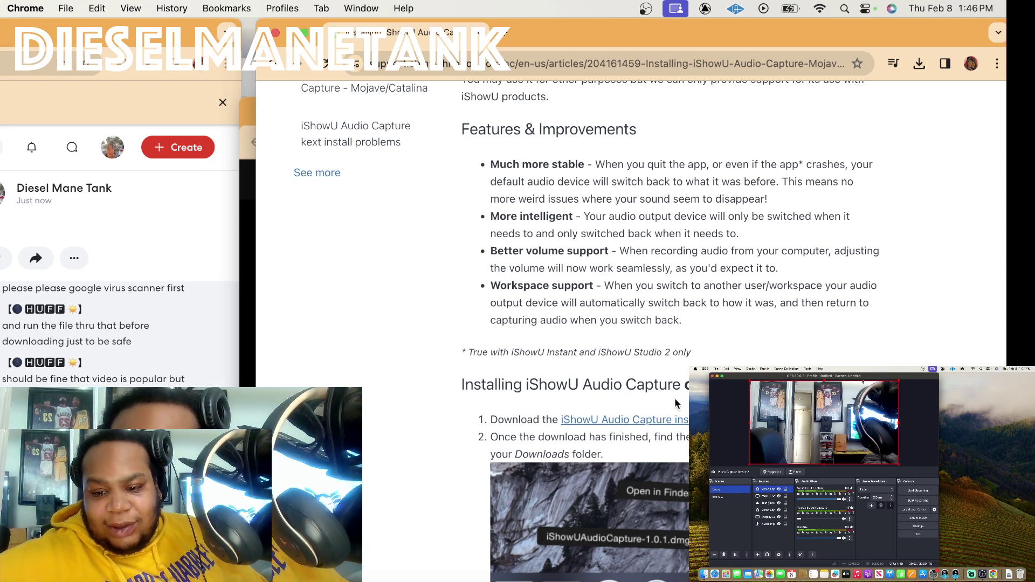
Review the article from its heading through the features list to the High Sierra installation steps.
scroll(740, 363, up, 2)
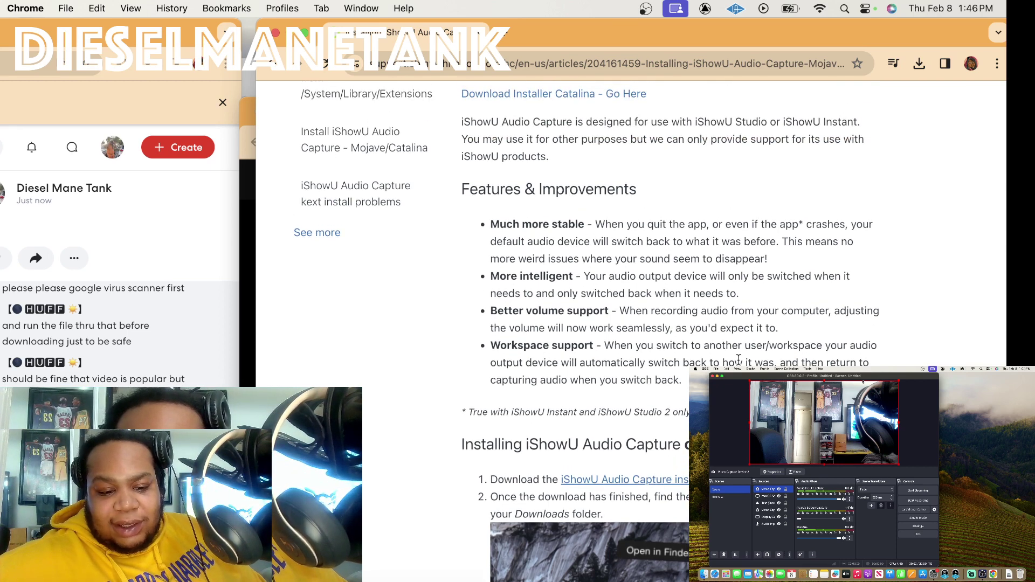
scroll(739, 360, up, 10)
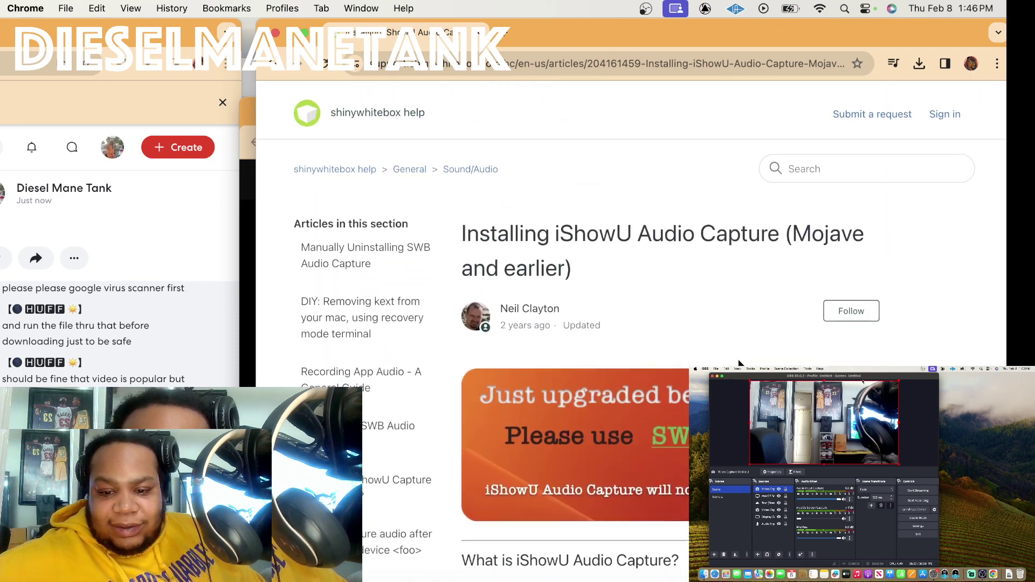
scroll(739, 363, down, 10)
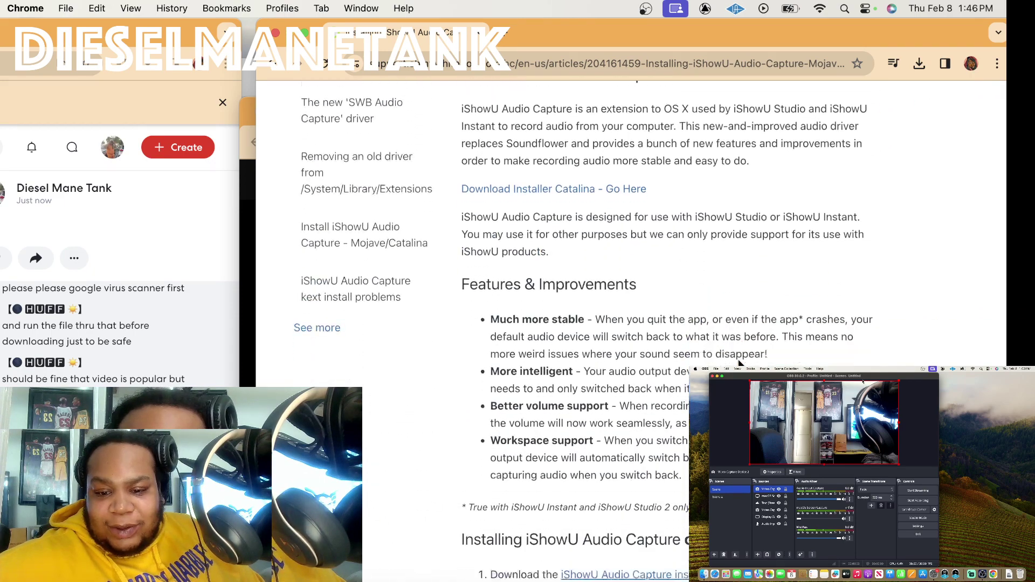
scroll(739, 359, down, 3)
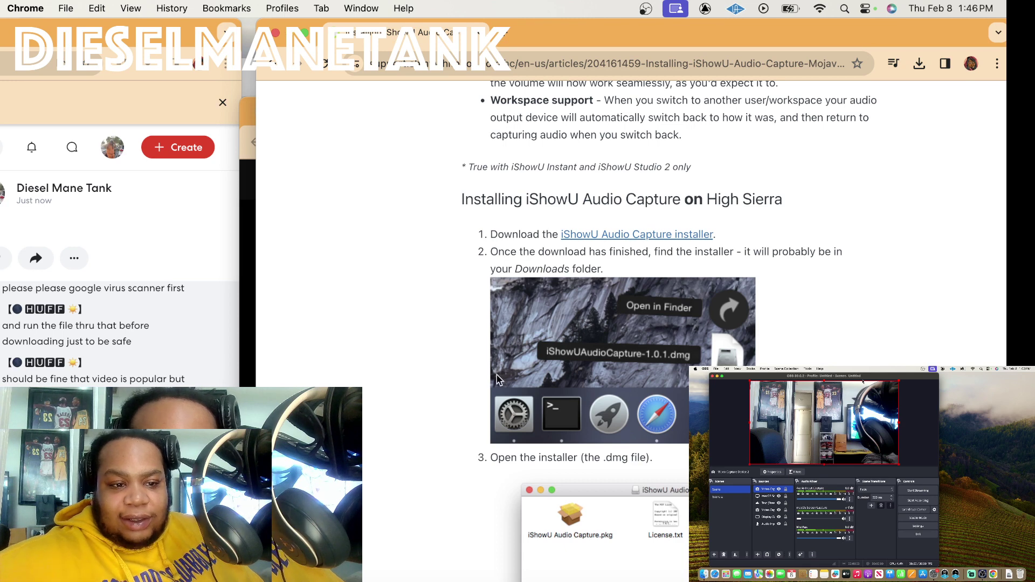
Check the BandLab notifications, reload the live show page, and move its window back beside the article.
click(34, 143)
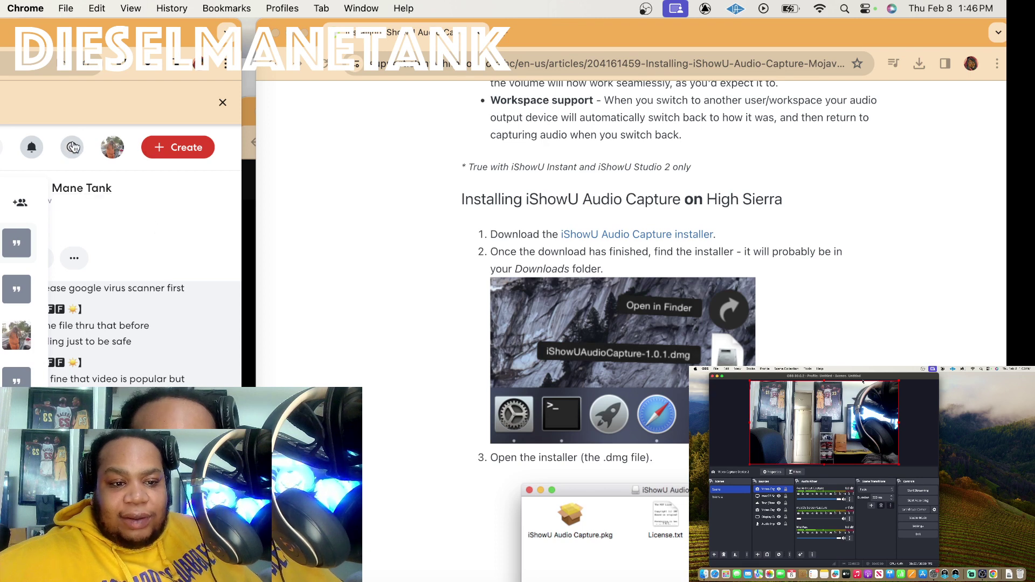
click(31, 147)
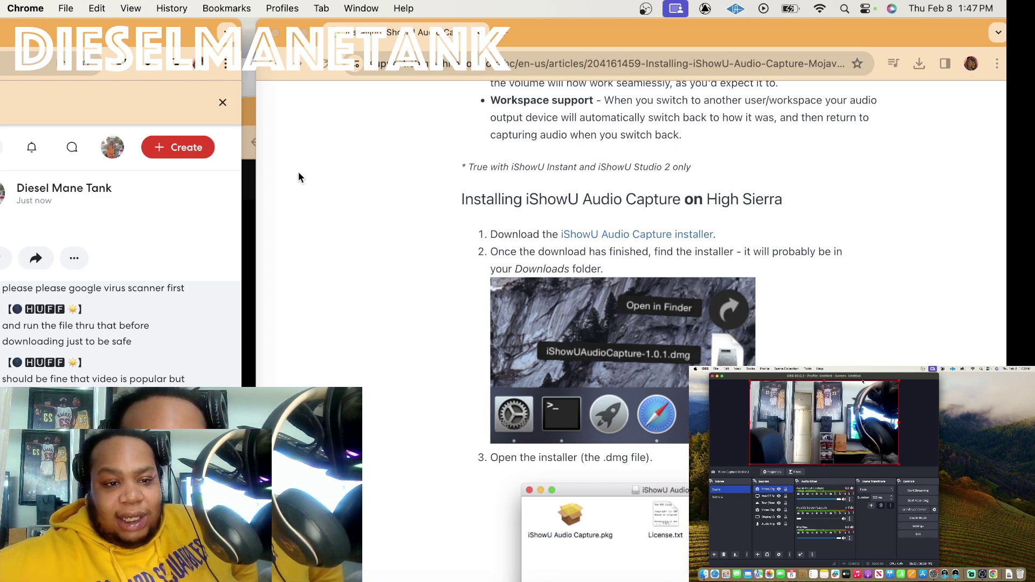
drag(151, 40, 671, 57)
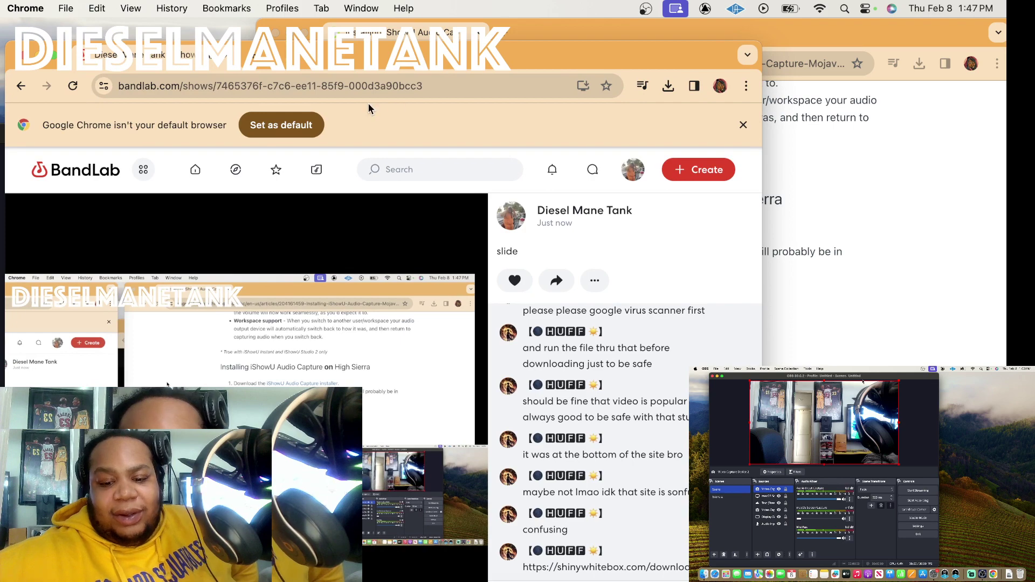
click(72, 86)
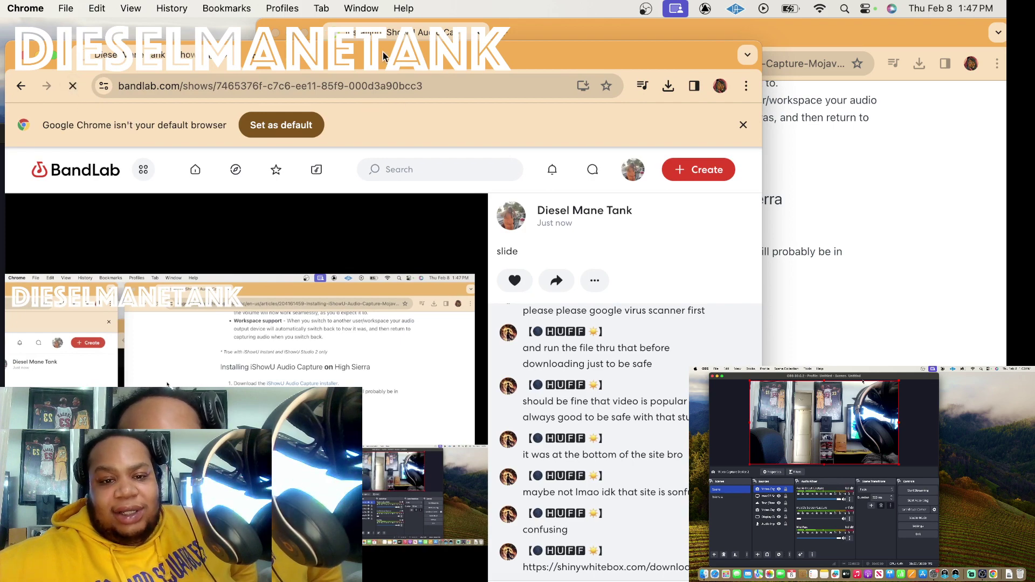
drag(398, 59, 247, 37)
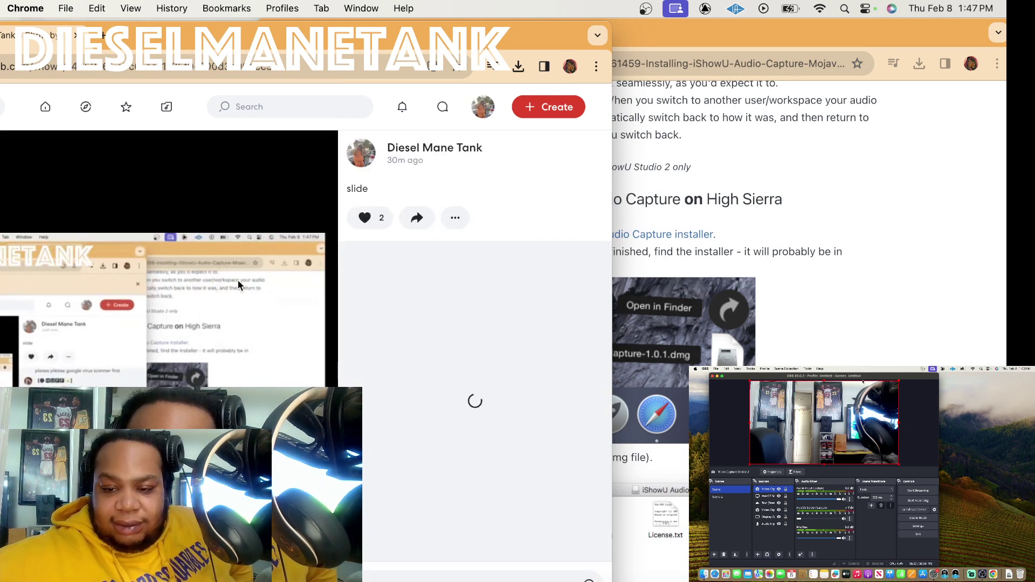
drag(417, 41, 245, 40)
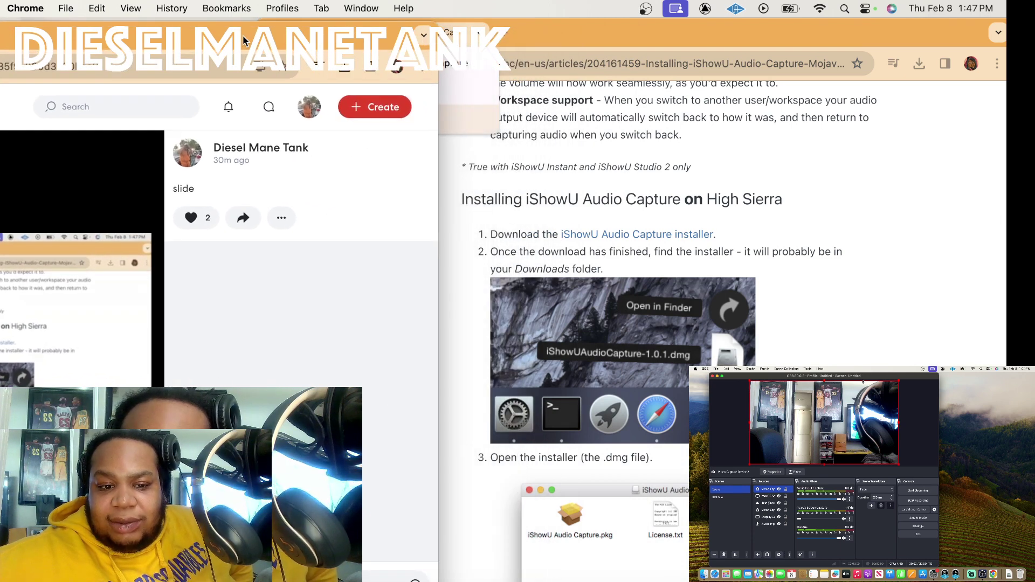
Open the downloaded iShowUAudioCapture-1.0.4 disk image from the article window's download history and launch iShowU Audio Capture.pkg.
click(642, 36)
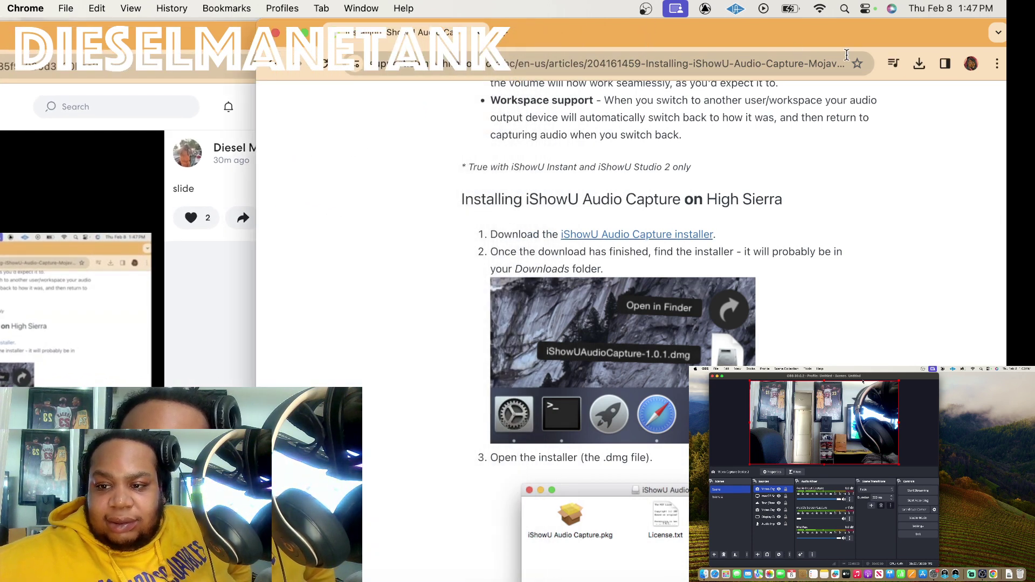
click(919, 64)
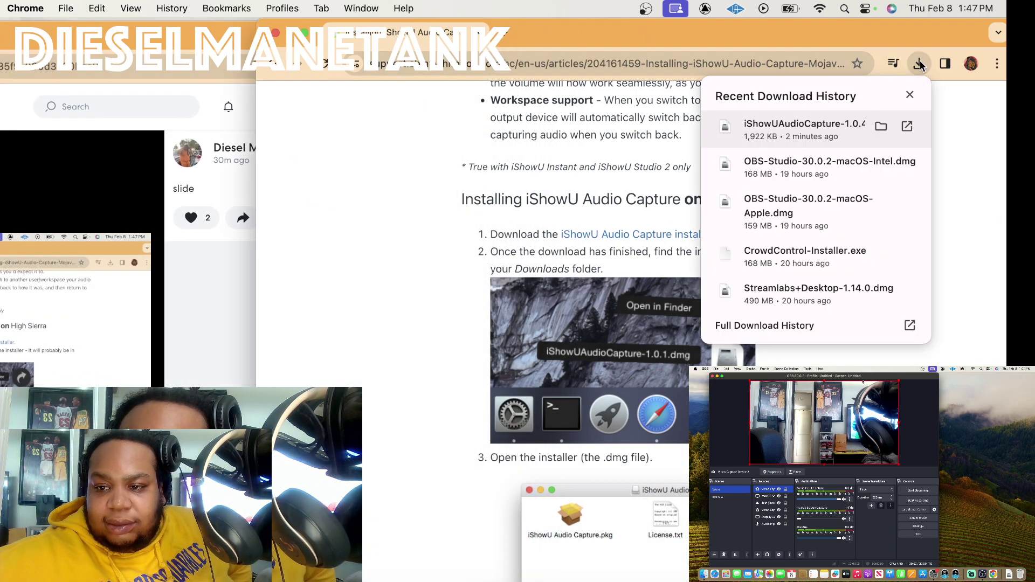
click(794, 137)
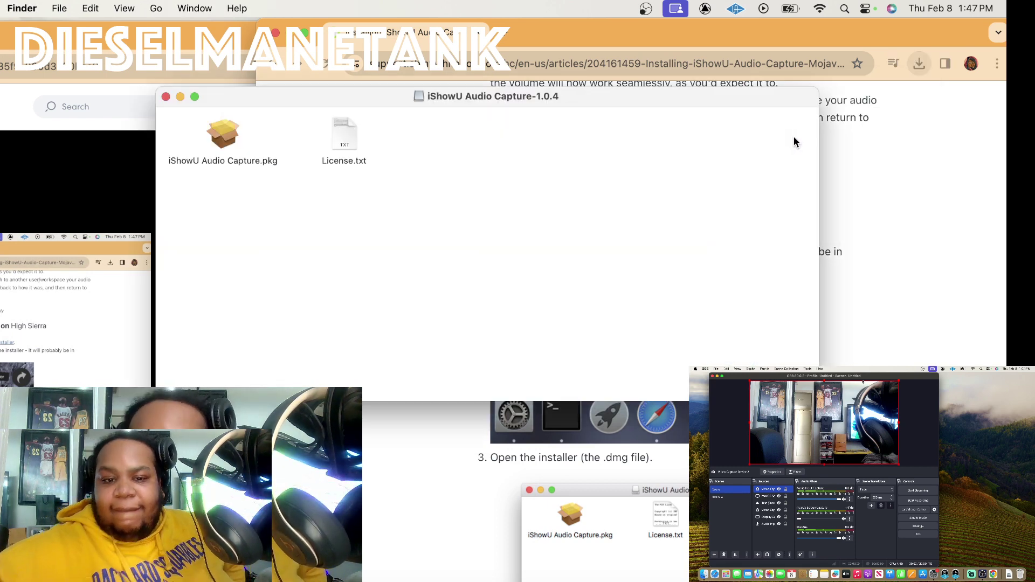
click(216, 142)
double_click(215, 142)
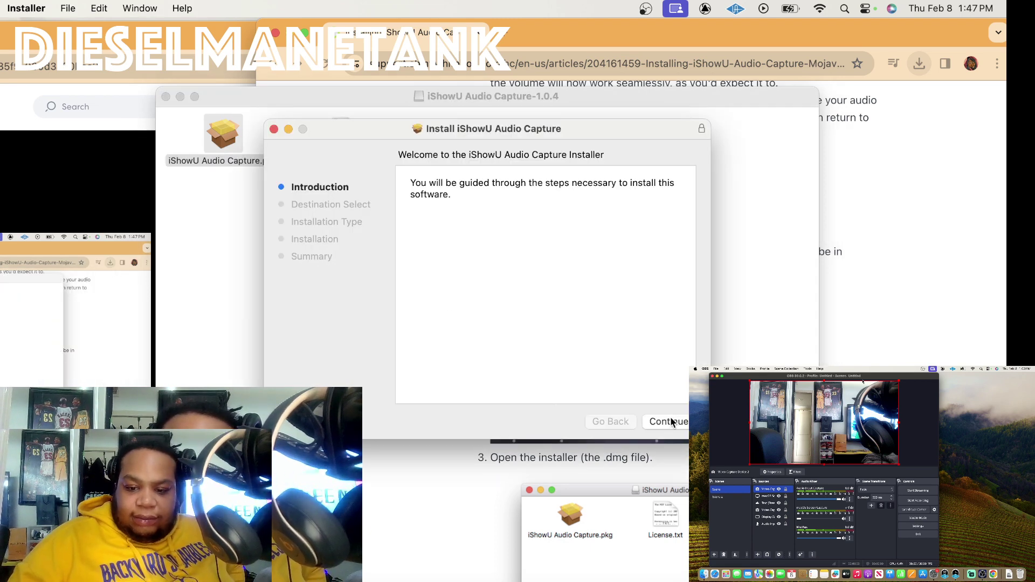
Advance through the iShowU Audio Capture installer and authorize the software installation with the account password.
click(669, 422)
click(678, 422)
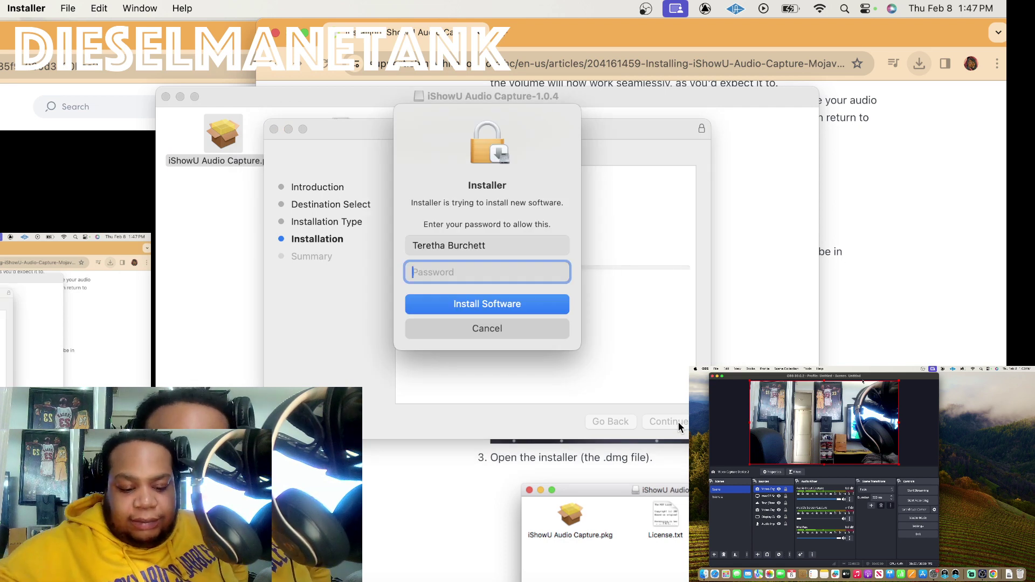
text(****)
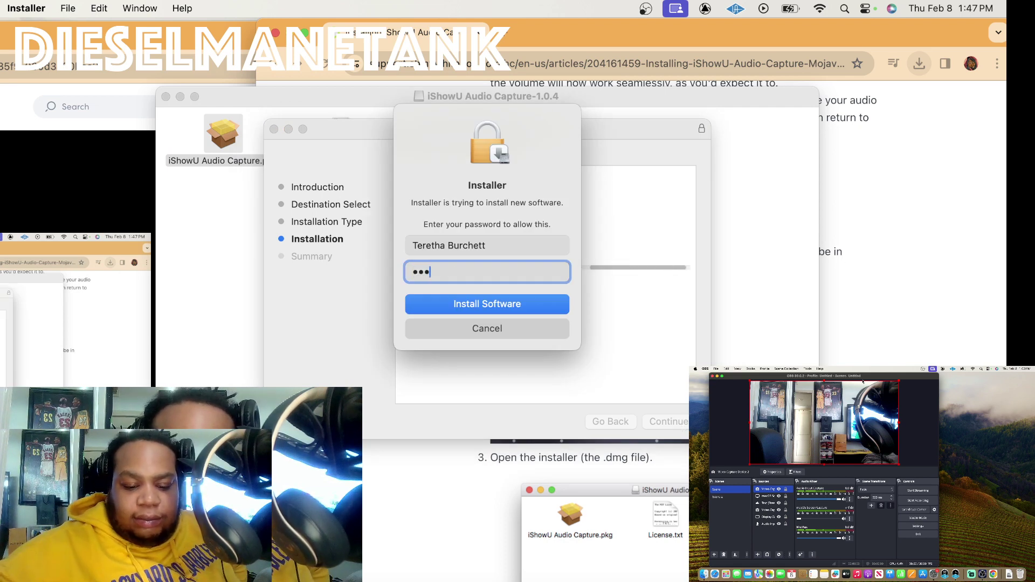
text(***)
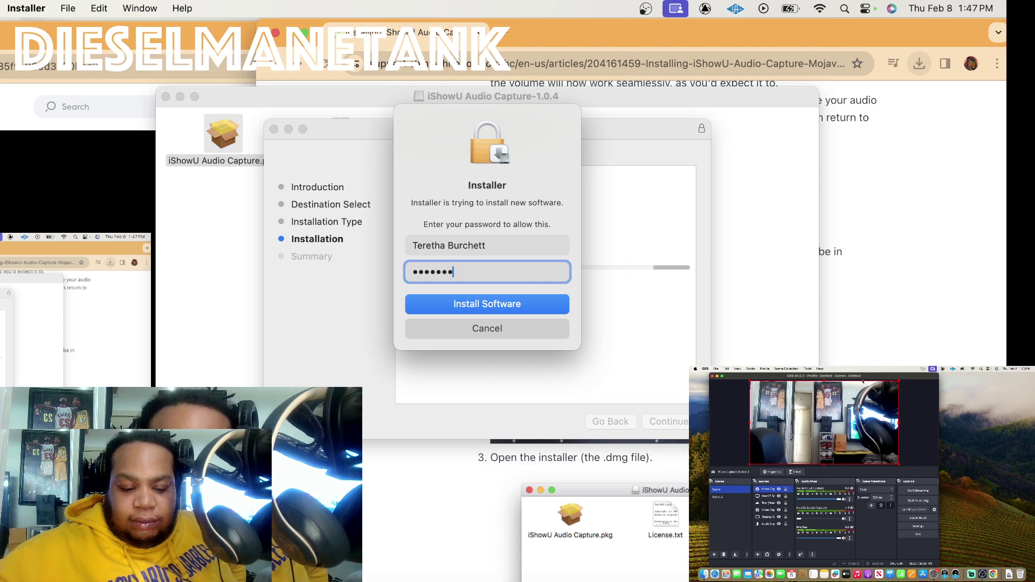
text(*)
key(Return)
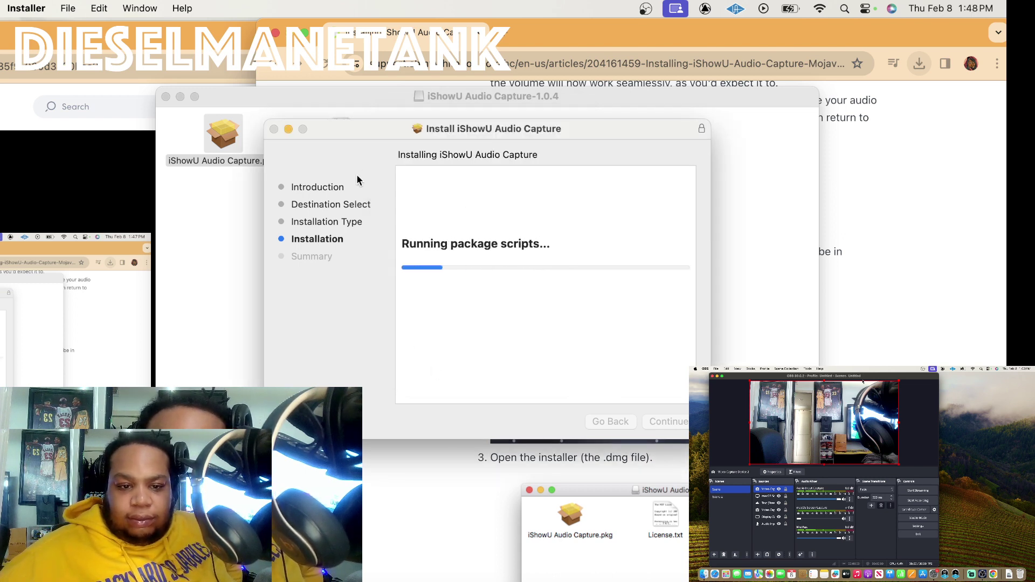
Check the BandLab live page while the driver installs, and close the finished installer, moving it to the Trash.
click(140, 377)
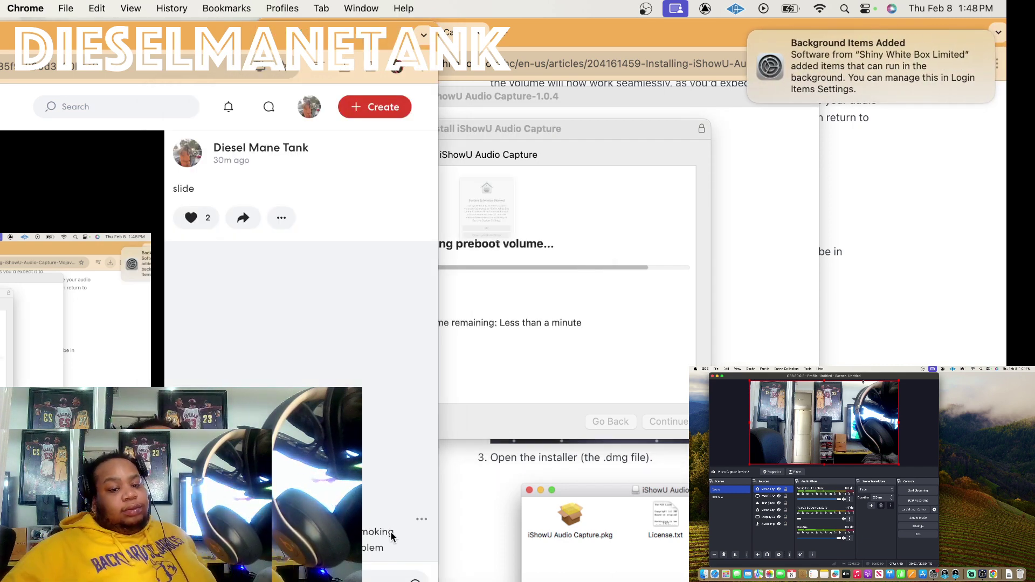
click(526, 274)
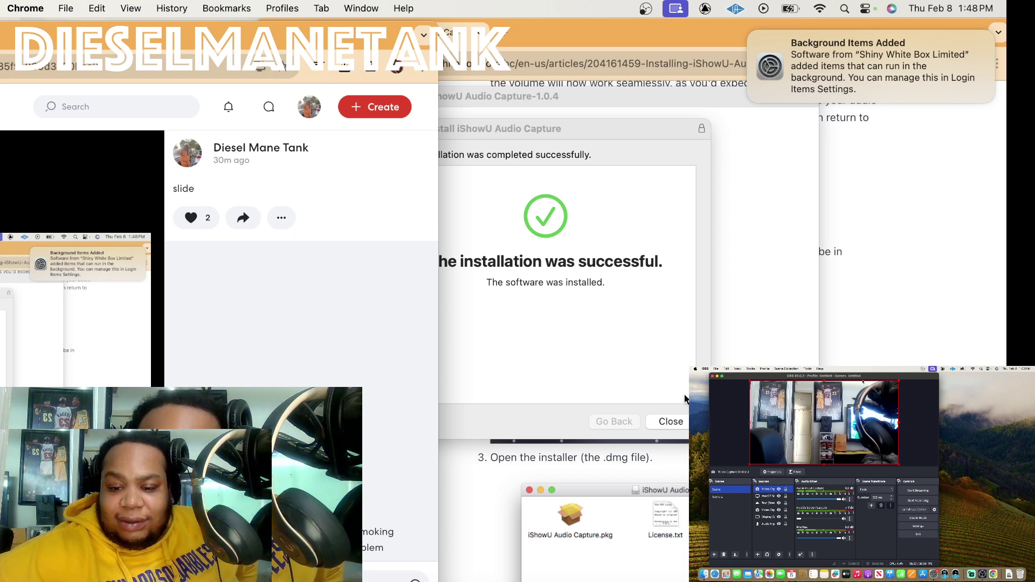
click(674, 423)
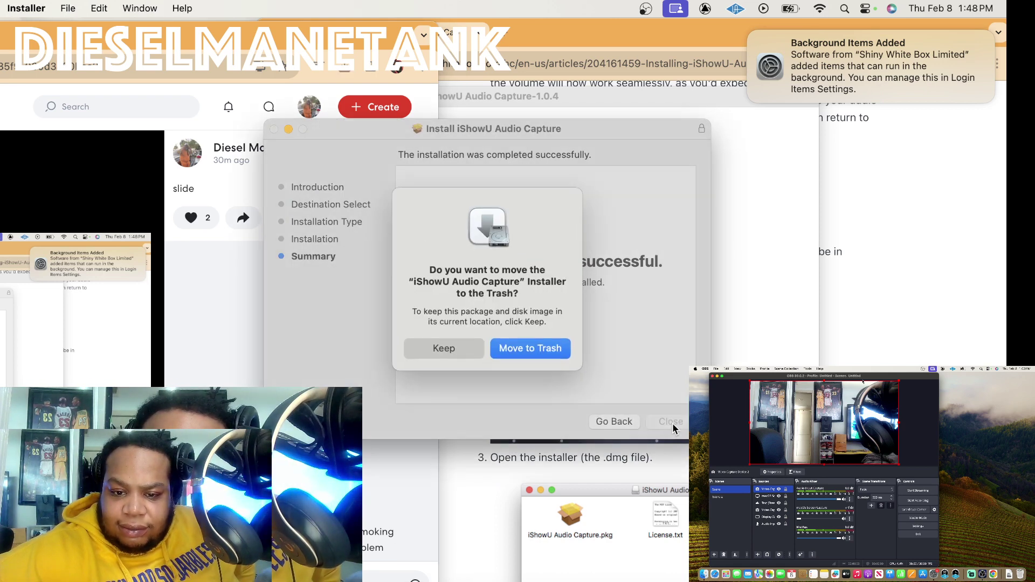
click(519, 345)
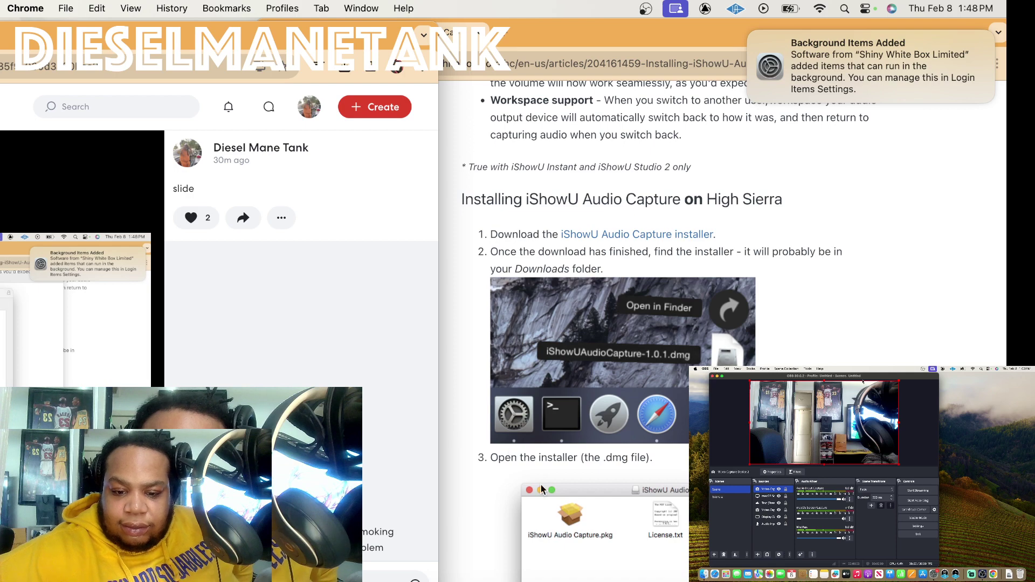
Read the article's High Sierra instructions from opening the installer to step 5 on confirming the driver installation.
scroll(540, 483, down, 5)
scroll(542, 488, down, 8)
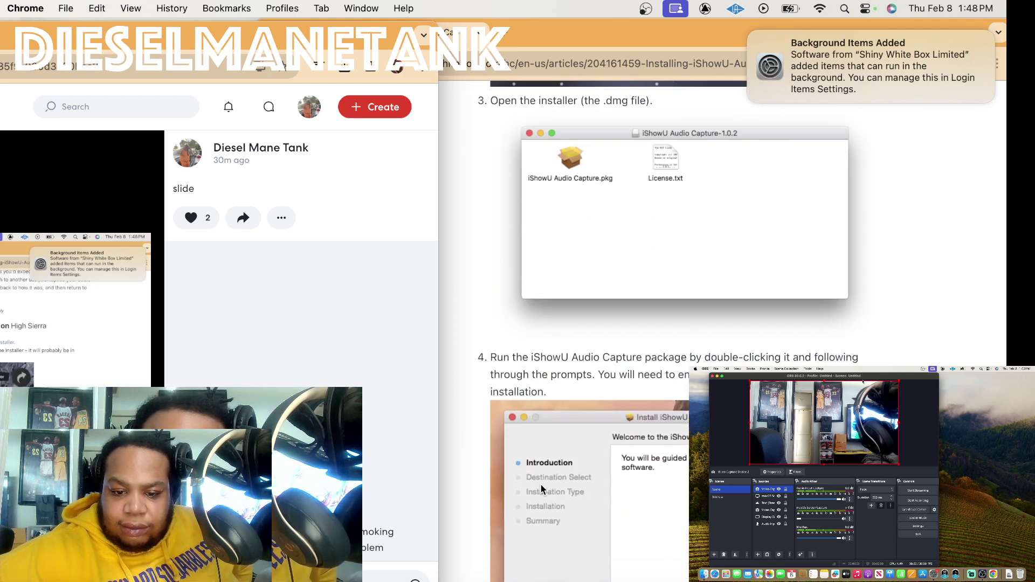
scroll(540, 484, down, 8)
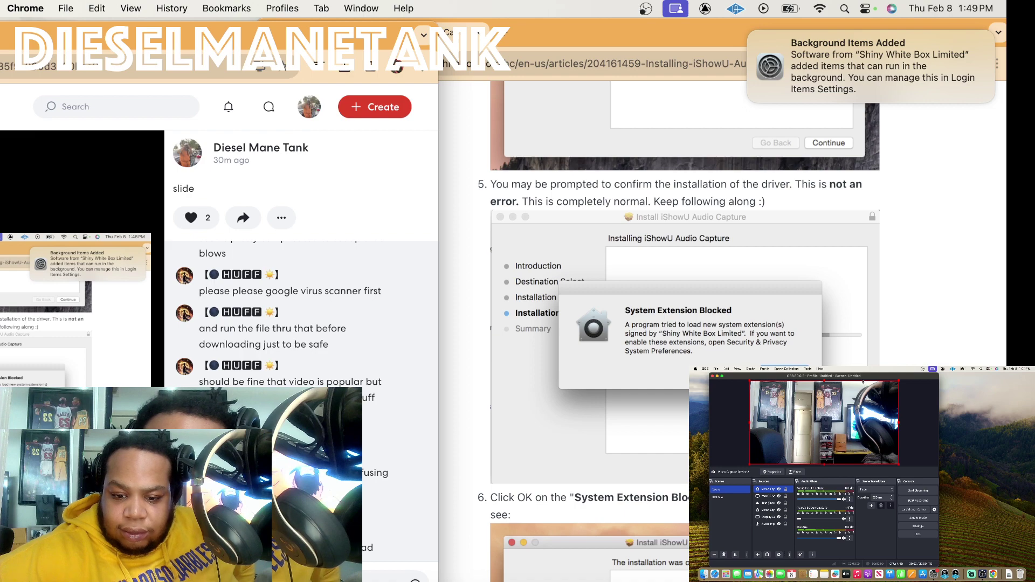
Switch to the COMA WAY (Live Performance) video in the YouTube window and check the BandLab live chat.
double_click(582, 33)
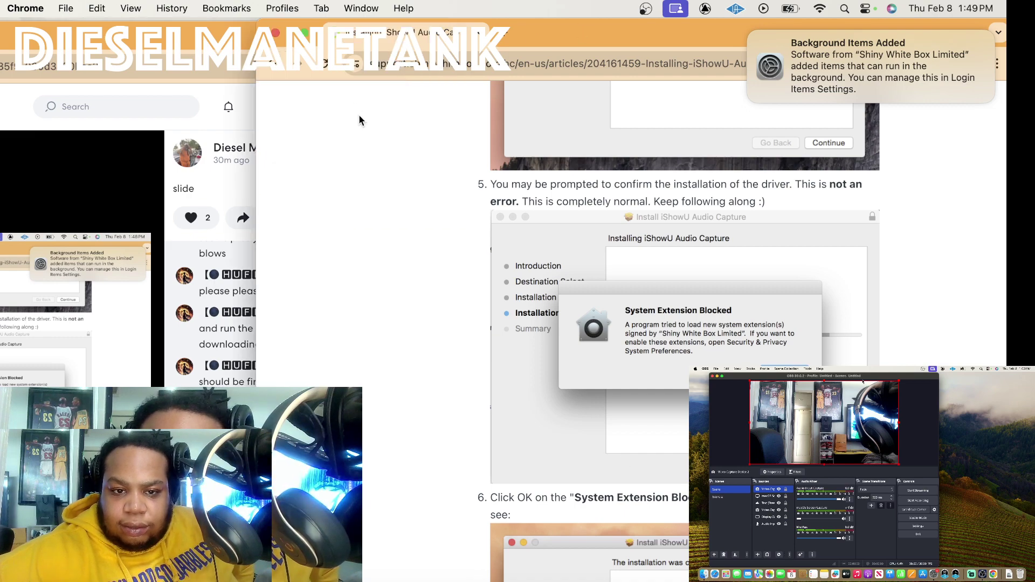
key(ctrl+Up)
click(392, 168)
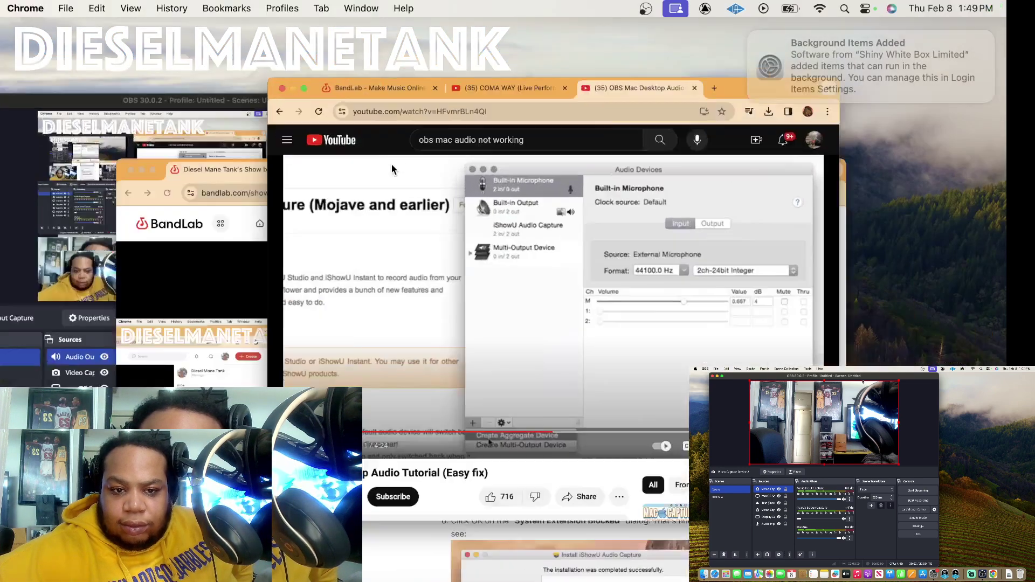
click(528, 112)
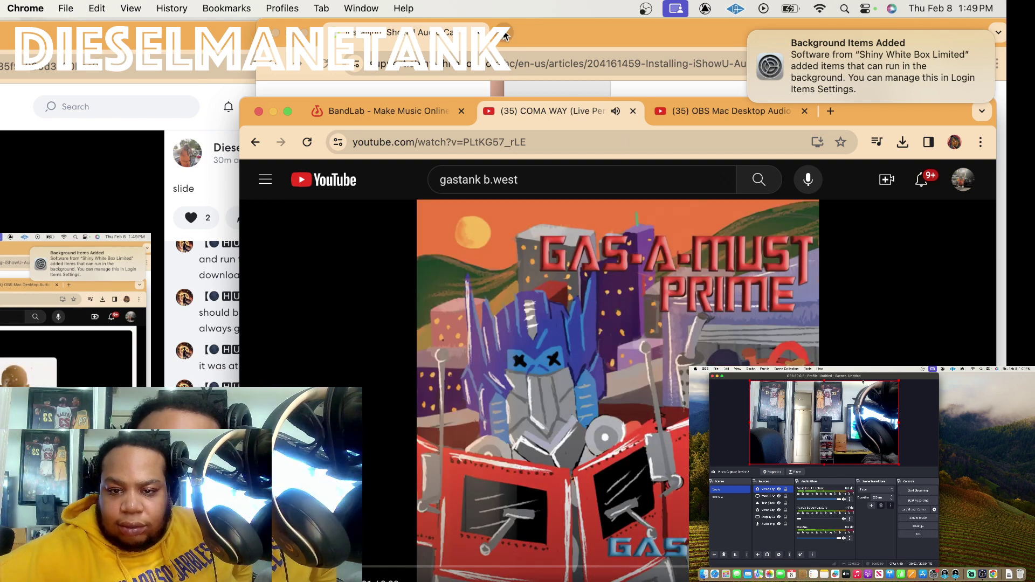
key(ctrl+Up)
click(162, 432)
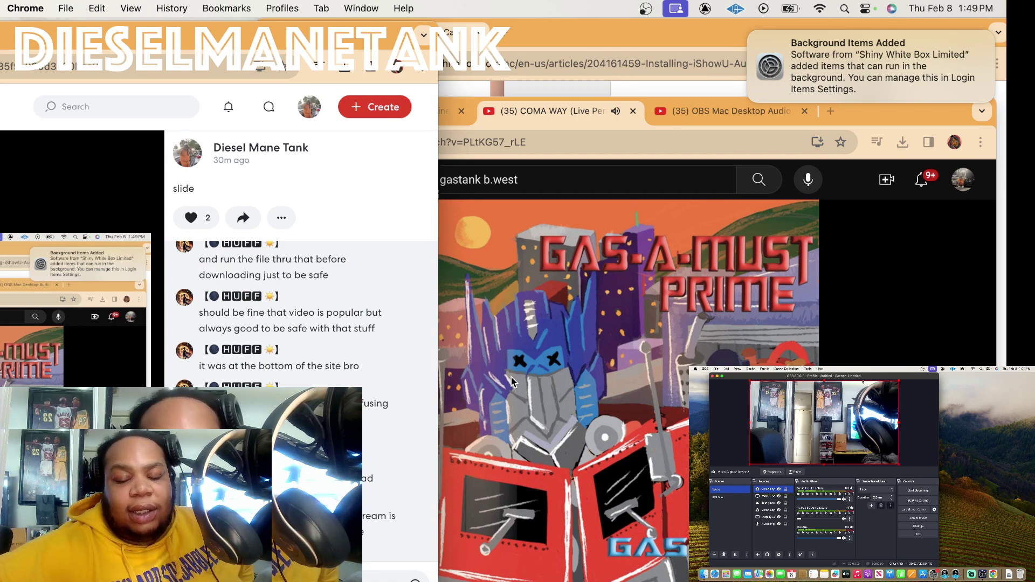
Return to the iShowU article and read on to step 7 about Security & Privacy in System Preferences.
key(ctrl+Up)
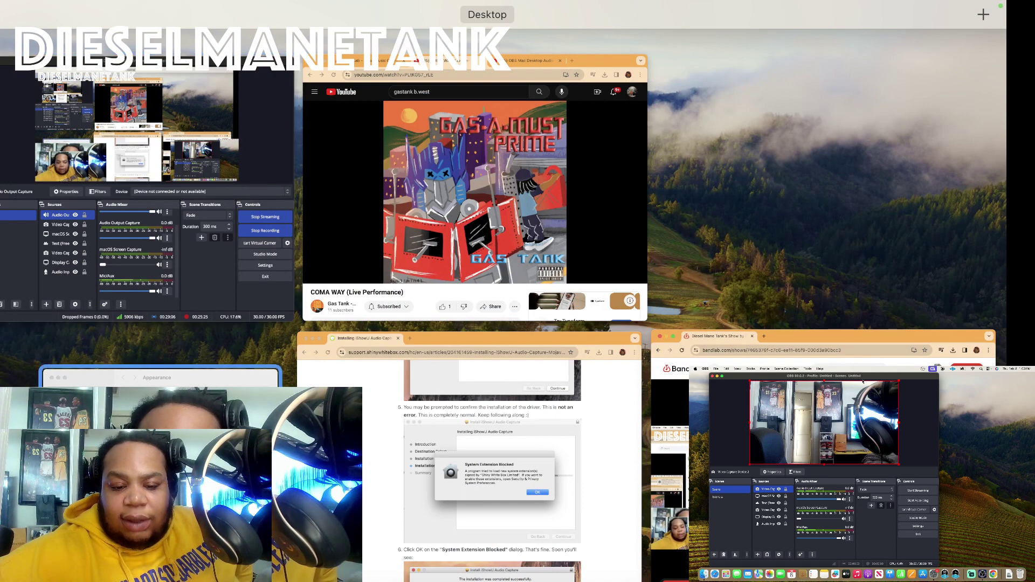
click(392, 436)
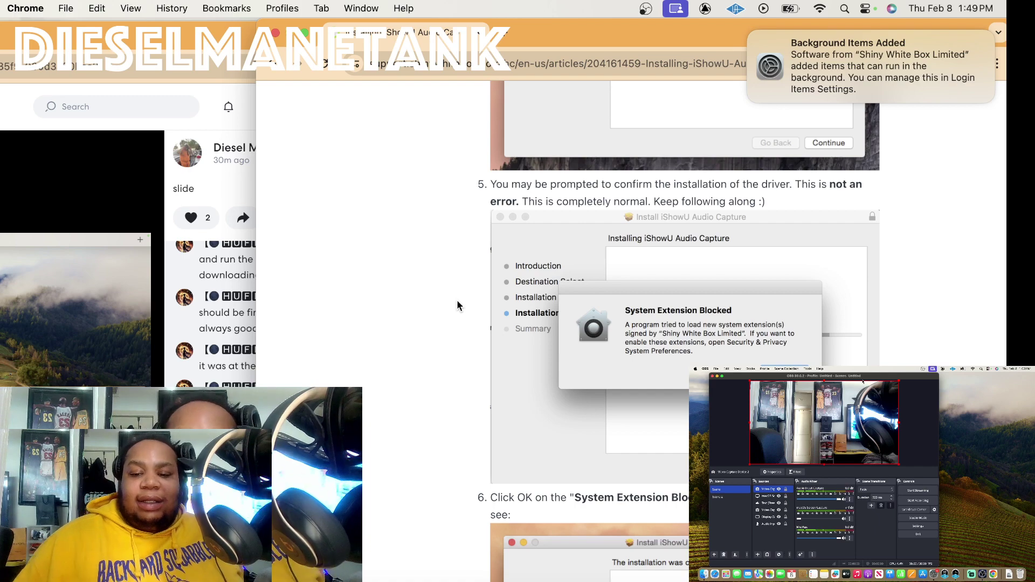
scroll(457, 303, down, 3)
scroll(591, 325, down, 10)
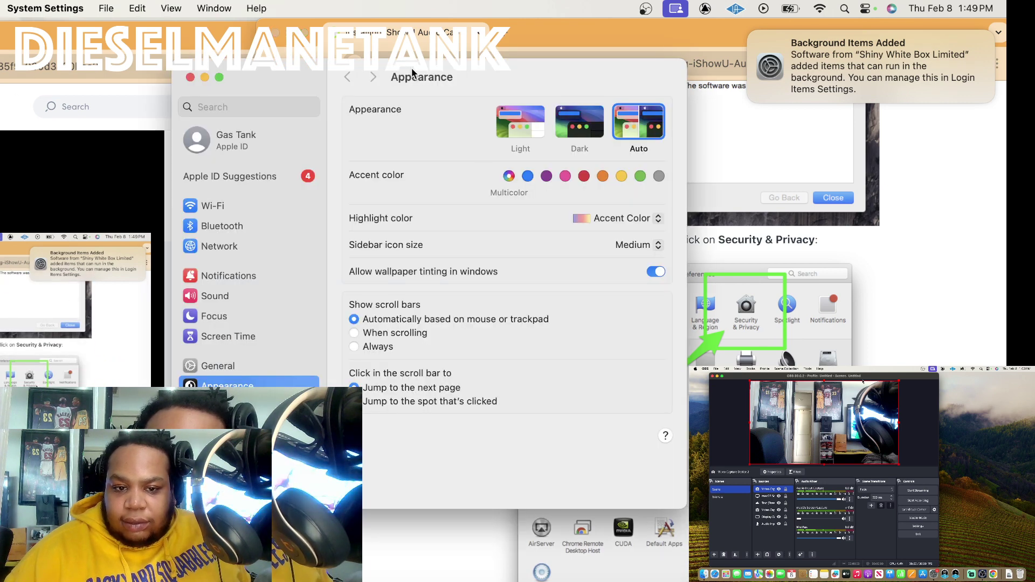
Move the System Settings window clear of the article's screenshot and open the Privacy & Security settings.
drag(412, 71, 315, 209)
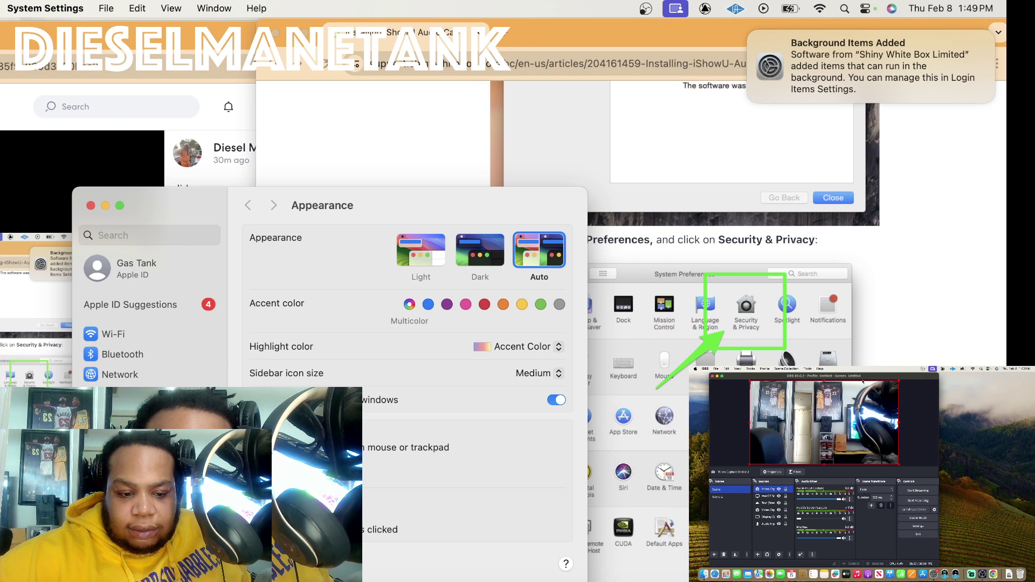
click(119, 494)
scroll(151, 432, down, 5)
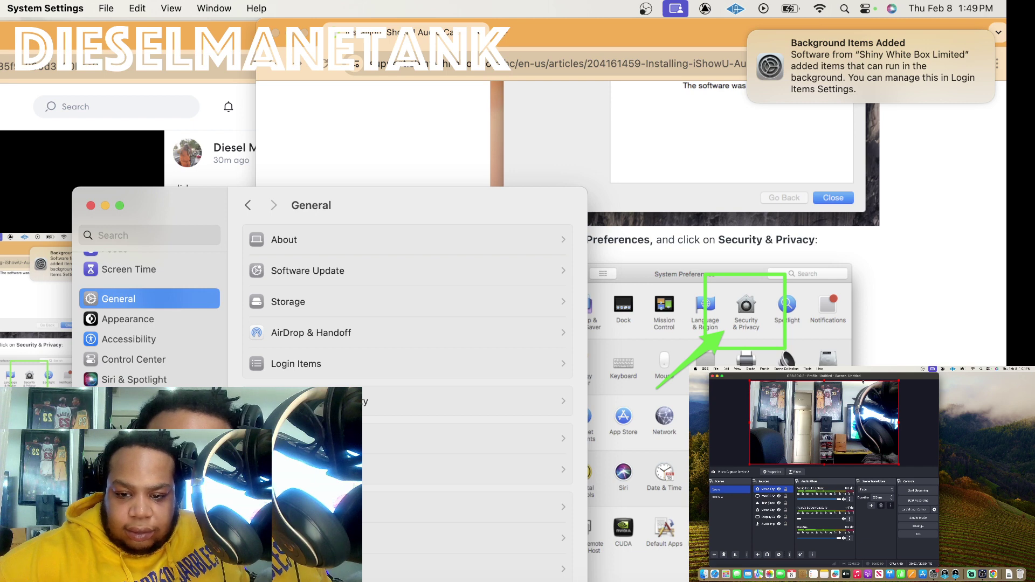
scroll(151, 324, down, 3)
click(149, 324)
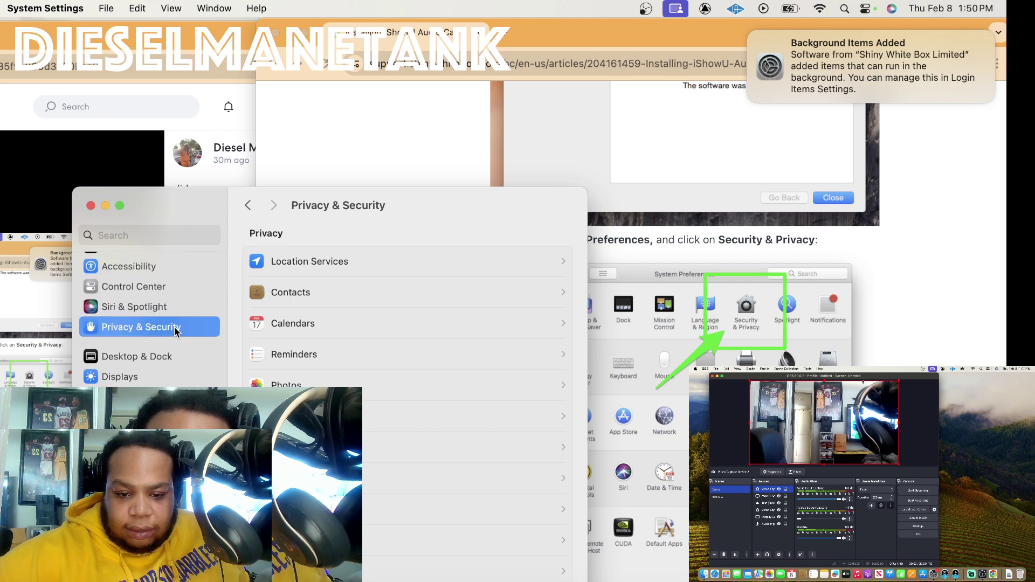
Review the article's steps on opening Security & Privacy, confirming the kext installation, and checking the sound output device.
scroll(694, 336, down, 10)
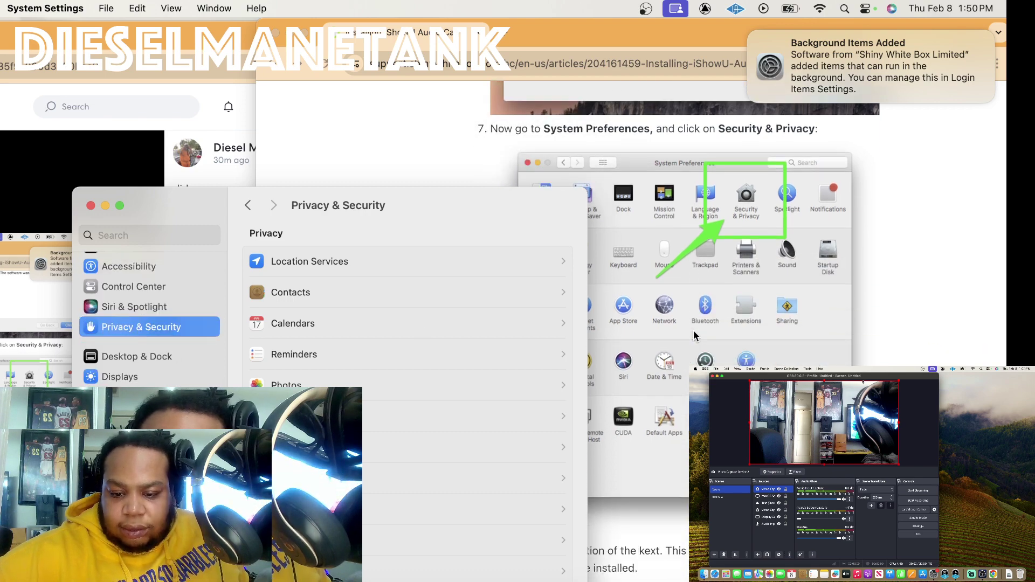
scroll(696, 334, down, 5)
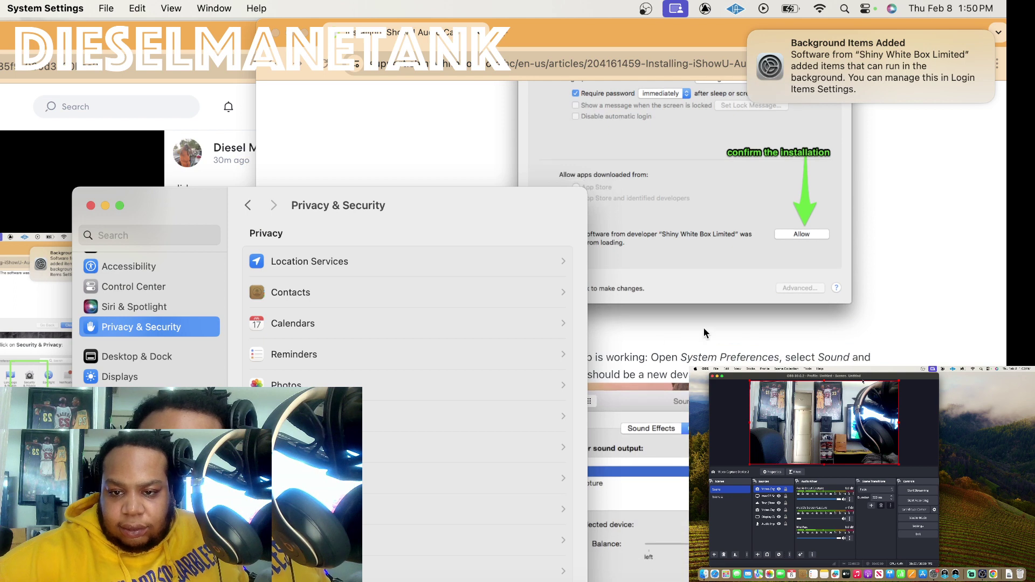
scroll(703, 327, up, 5)
scroll(703, 326, up, 10)
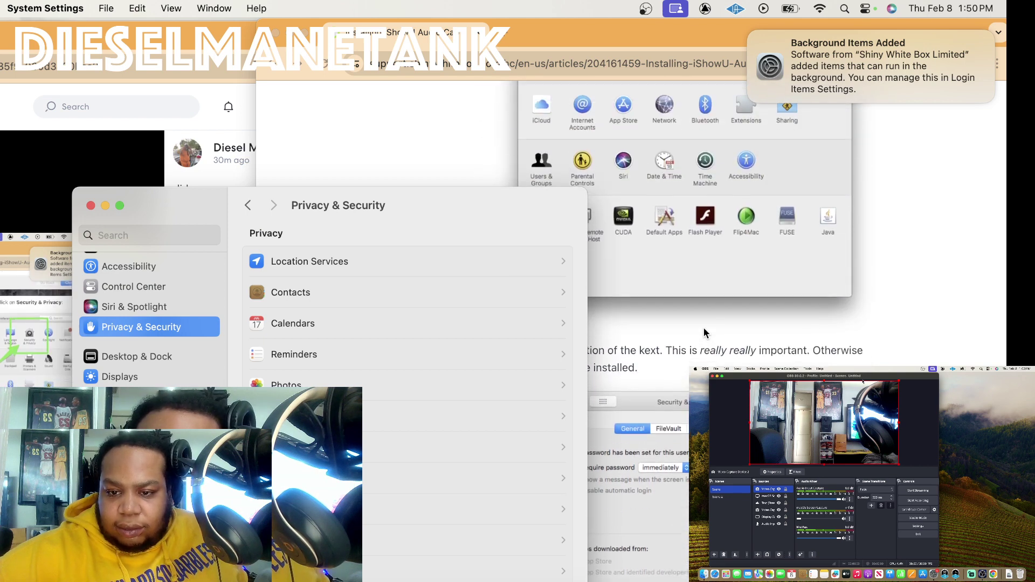
scroll(703, 329, up, 2)
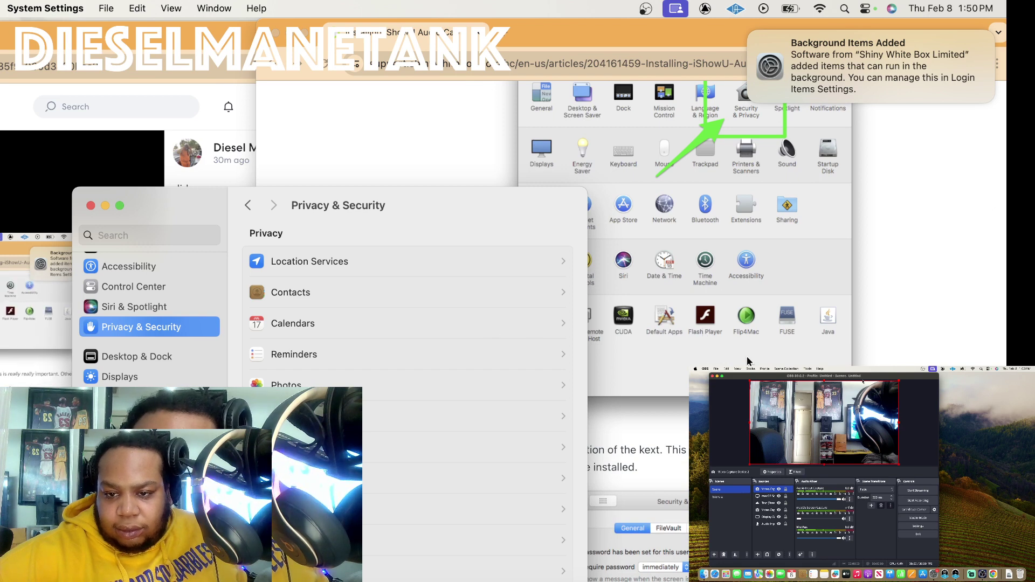
scroll(770, 364, up, 2)
scroll(771, 364, down, 8)
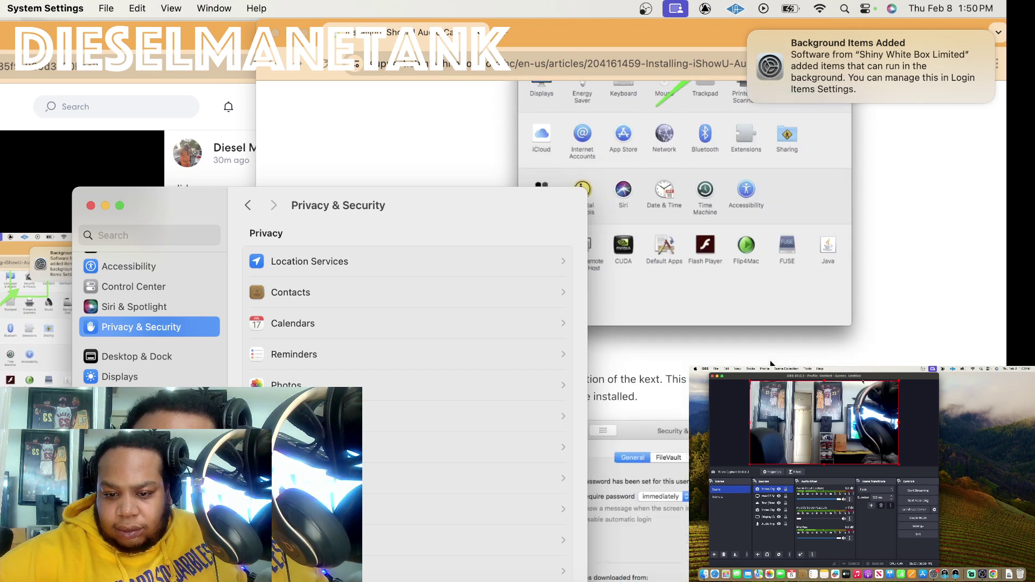
scroll(771, 364, down, 7)
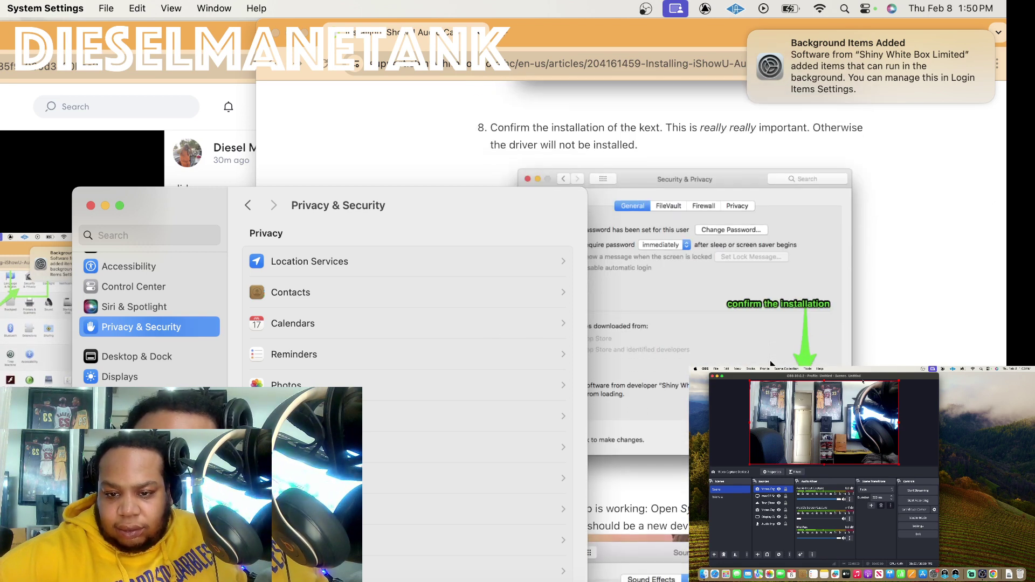
scroll(771, 364, down, 2)
scroll(771, 364, up, 3)
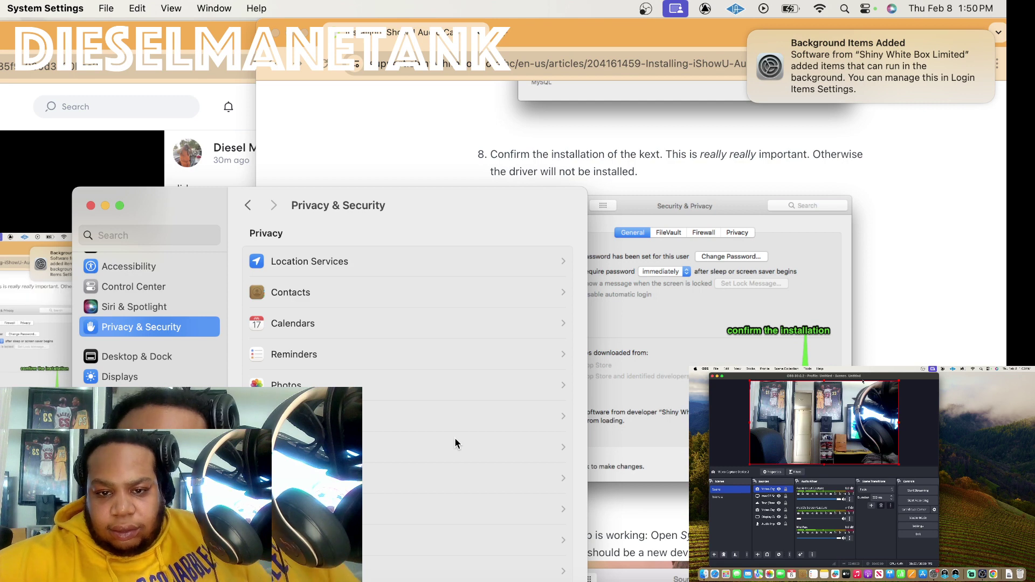
scroll(720, 270, up, 5)
scroll(720, 269, up, 4)
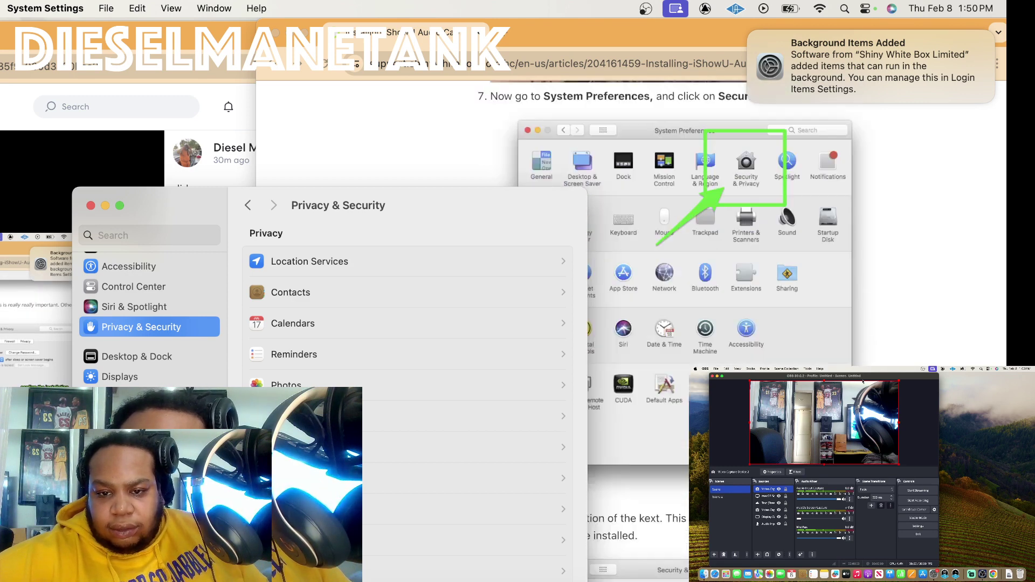
scroll(720, 269, down, 5)
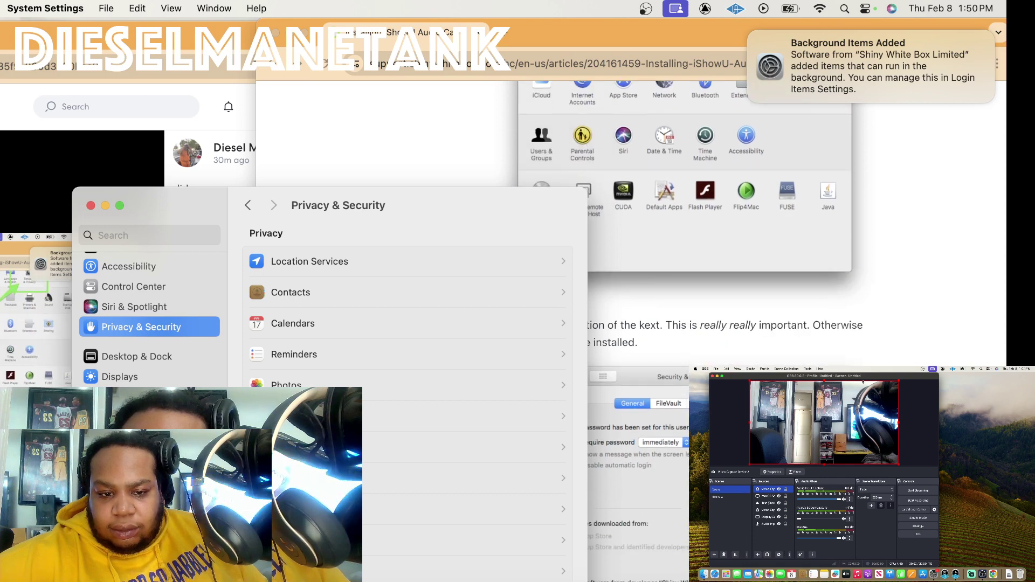
Open the General settings and move the System Settings window higher to expose more of its categories.
scroll(77, 351, up, 10)
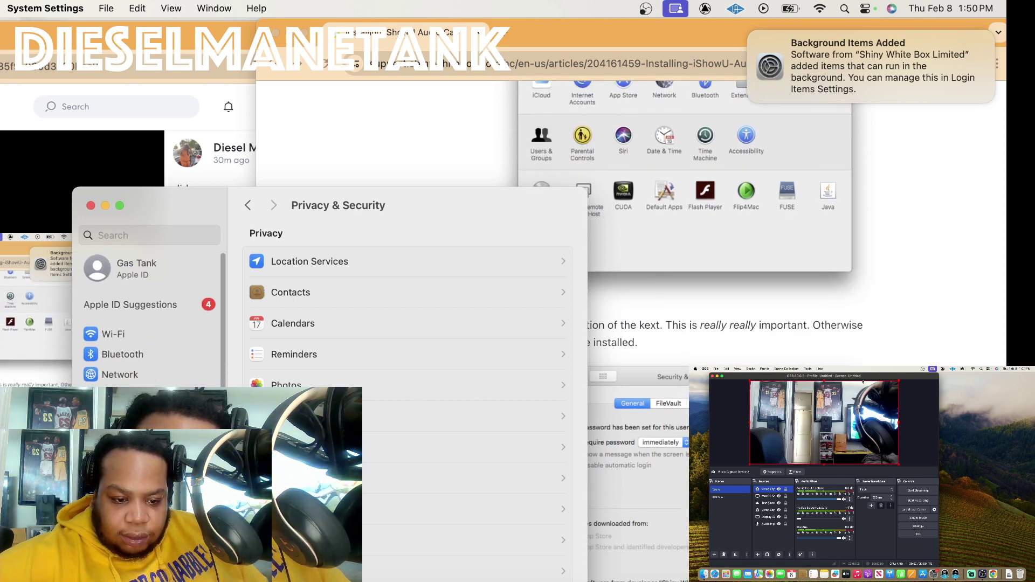
click(116, 492)
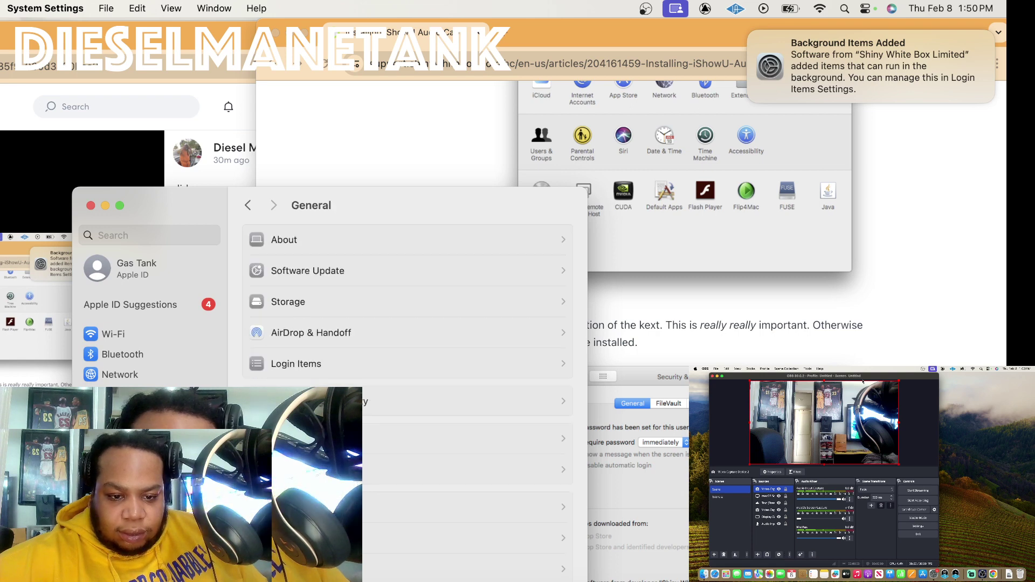
drag(304, 206, 314, 114)
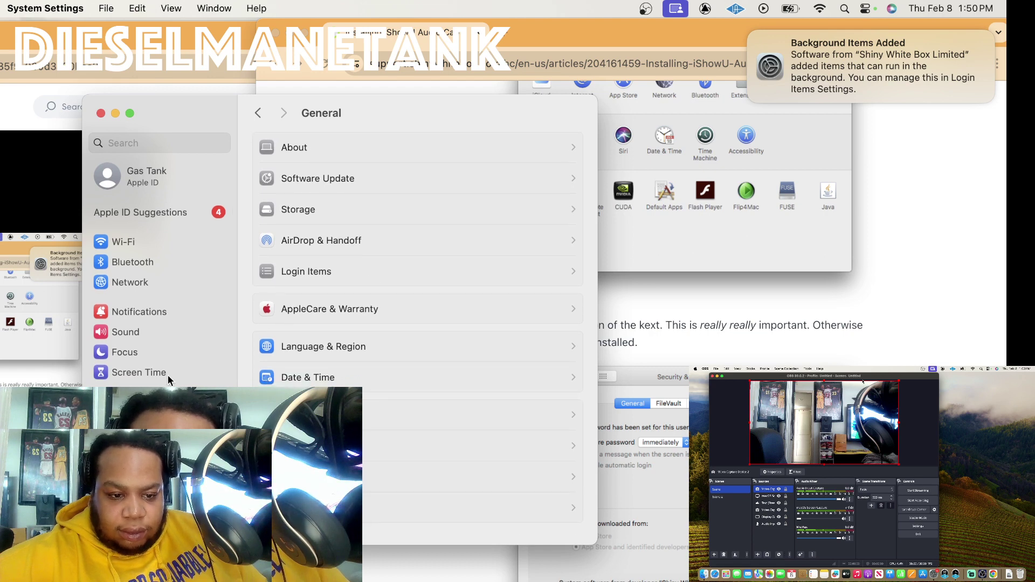
Reopen the Privacy & Security settings and look through them for the driver's approval option.
scroll(167, 374, down, 3)
scroll(169, 380, down, 2)
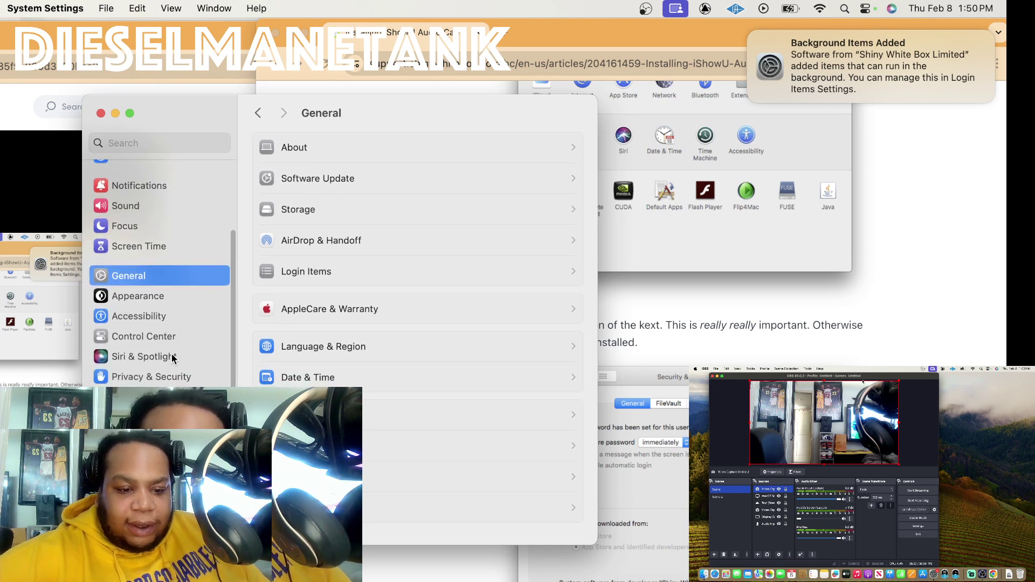
scroll(169, 380, down, 6)
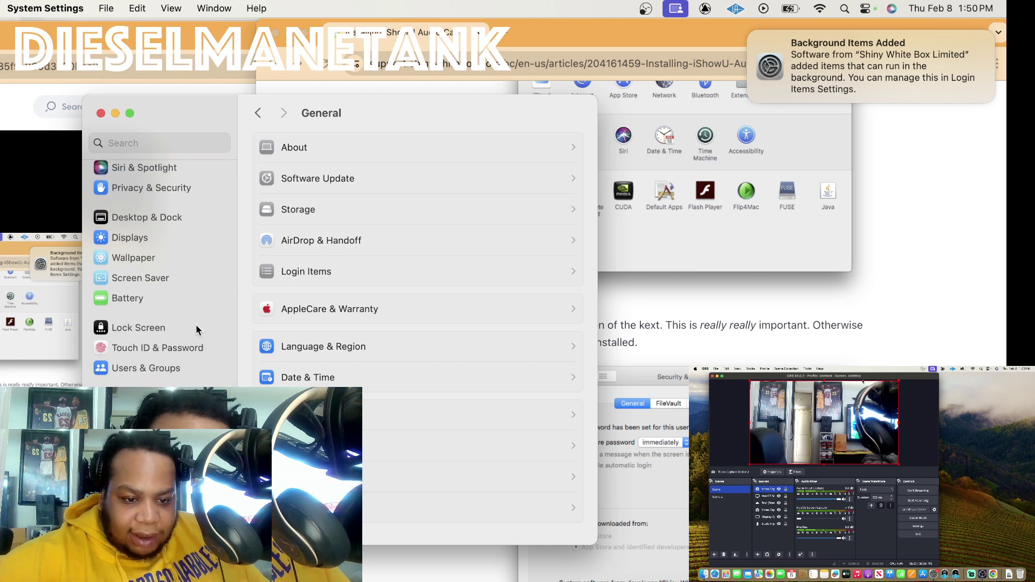
scroll(182, 360, up, 2)
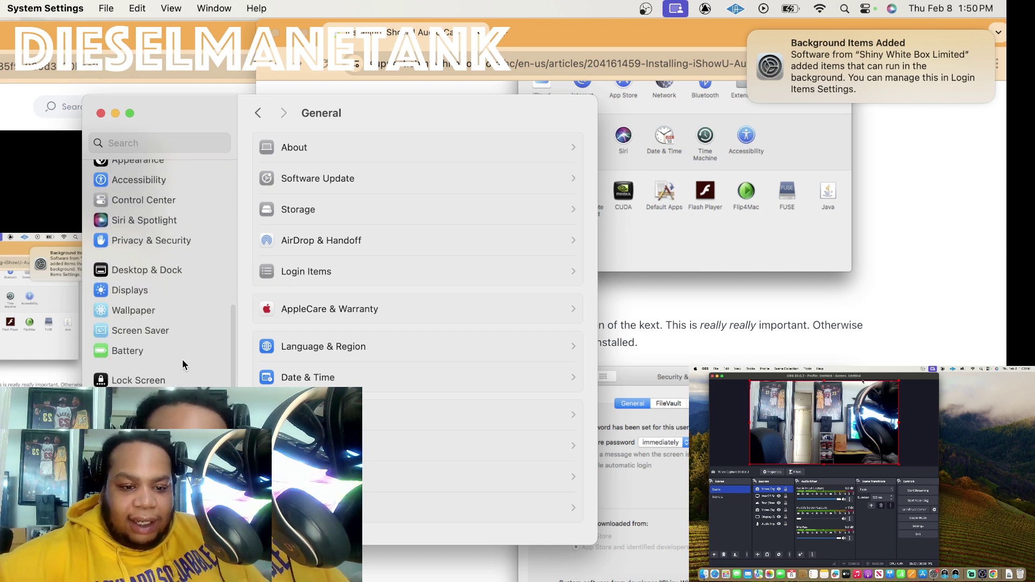
click(141, 243)
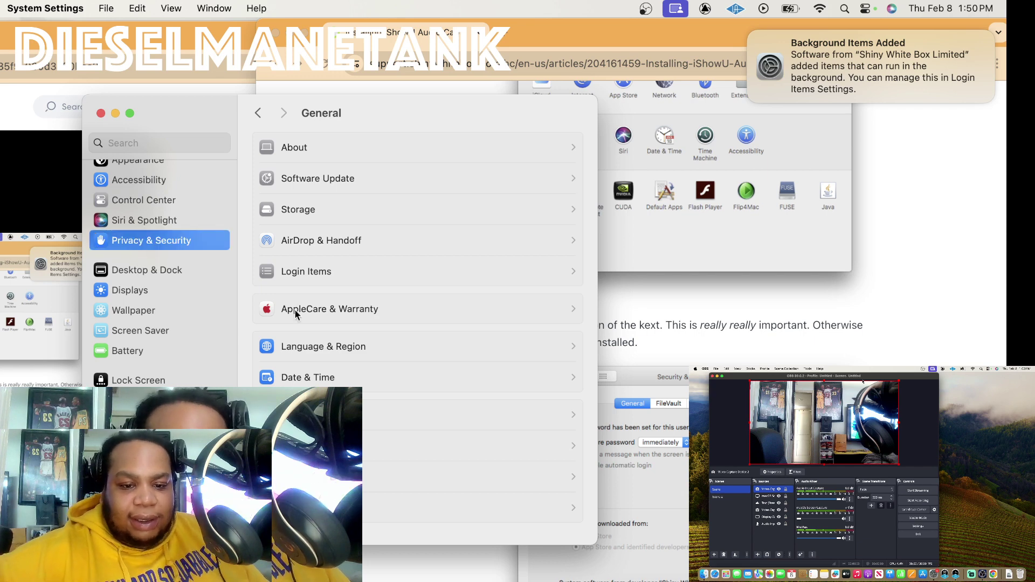
scroll(413, 284, down, 10)
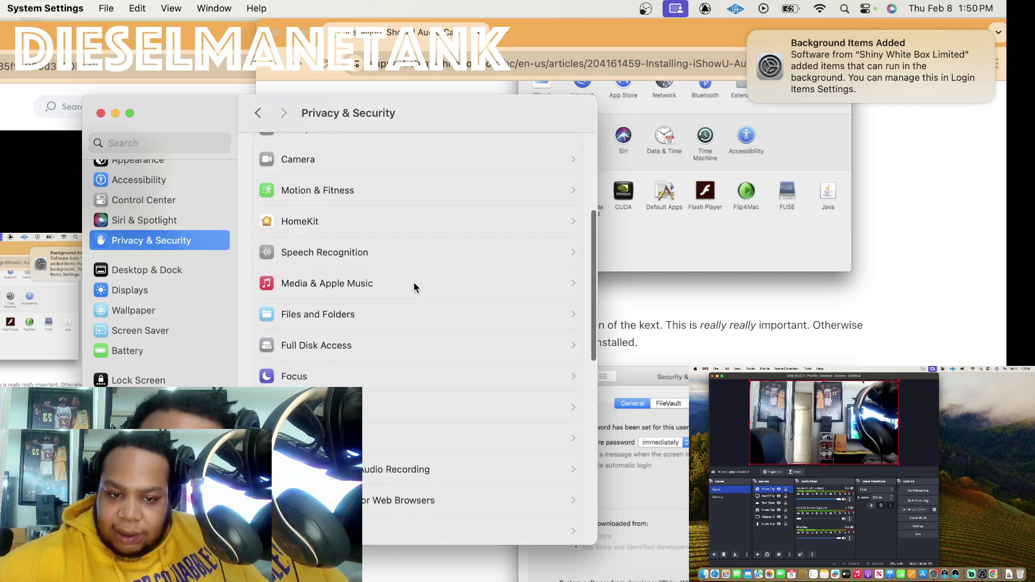
scroll(413, 282, down, 5)
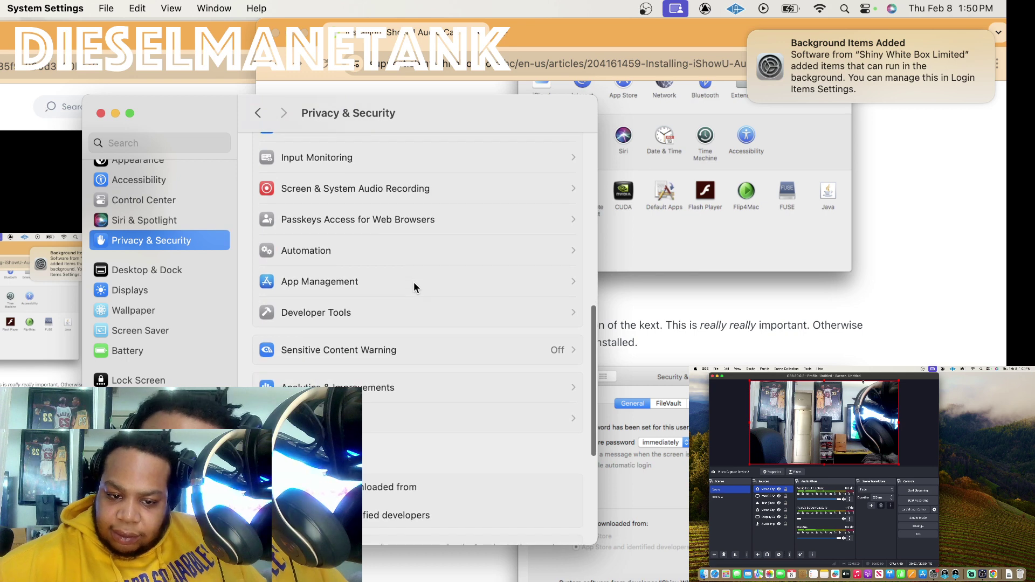
Reread the iShowU article's steps 7 and 8 on opening Security & Privacy and confirming the kext installation.
click(733, 295)
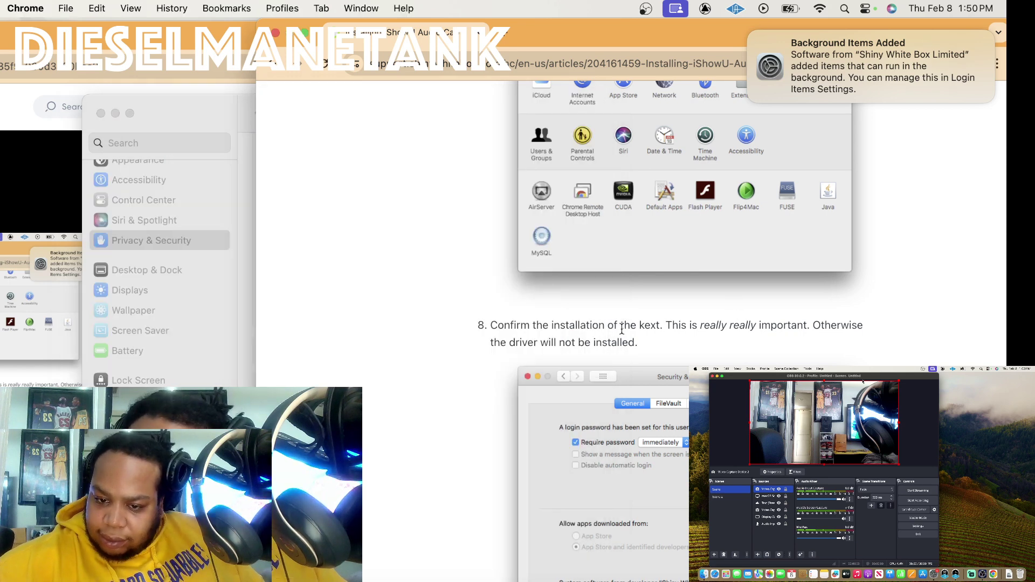
scroll(630, 329, down, 5)
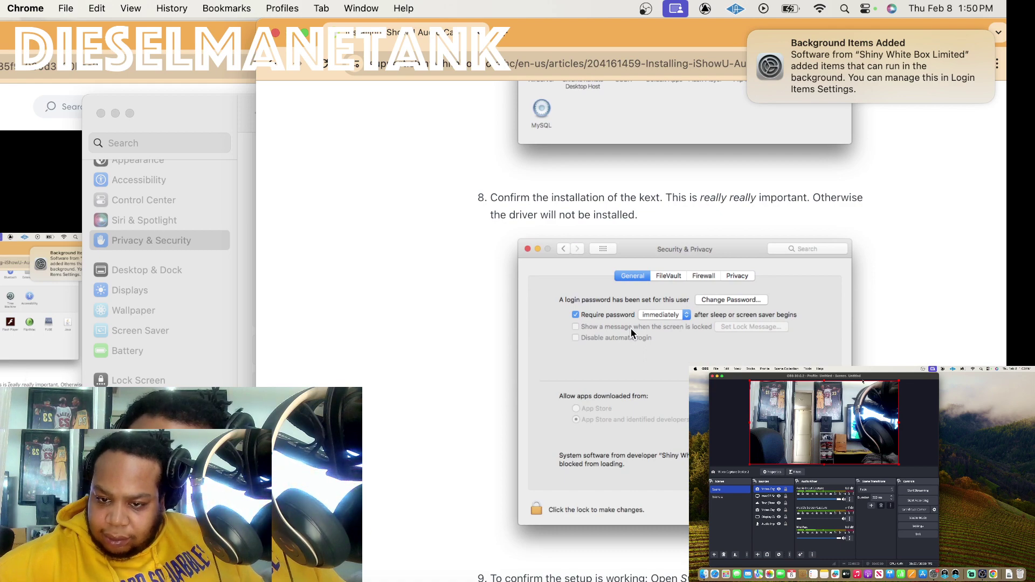
scroll(631, 328, up, 5)
scroll(631, 328, up, 10)
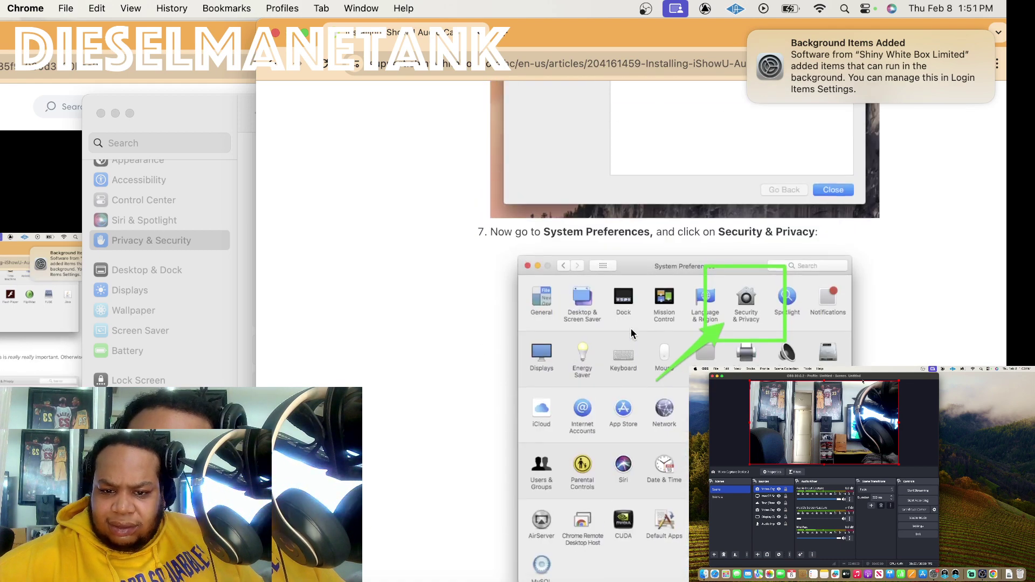
scroll(631, 330, down, 11)
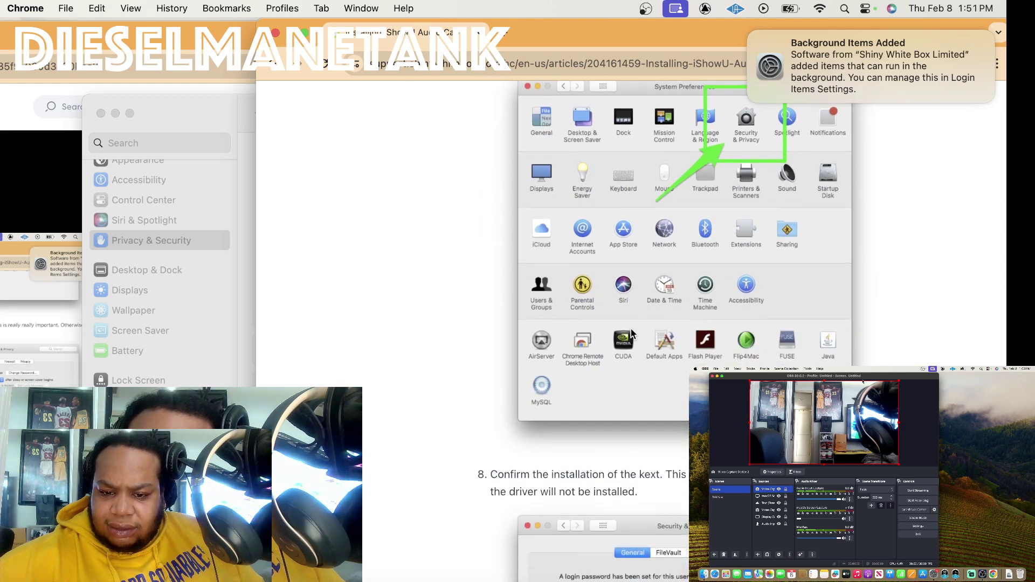
scroll(631, 333, down, 1)
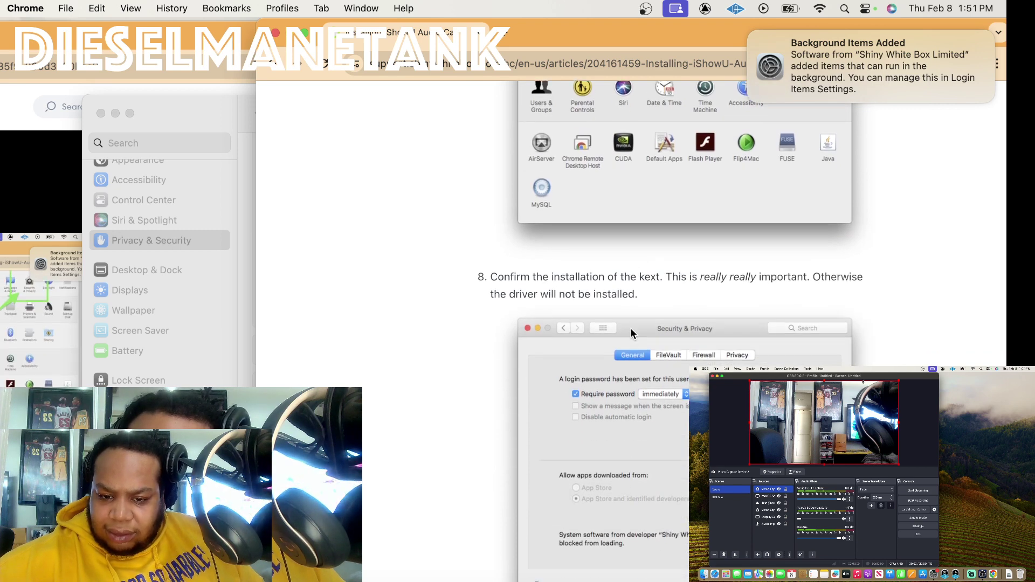
Return to System Settings and check the added extensions under Privacy & Security.
click(205, 351)
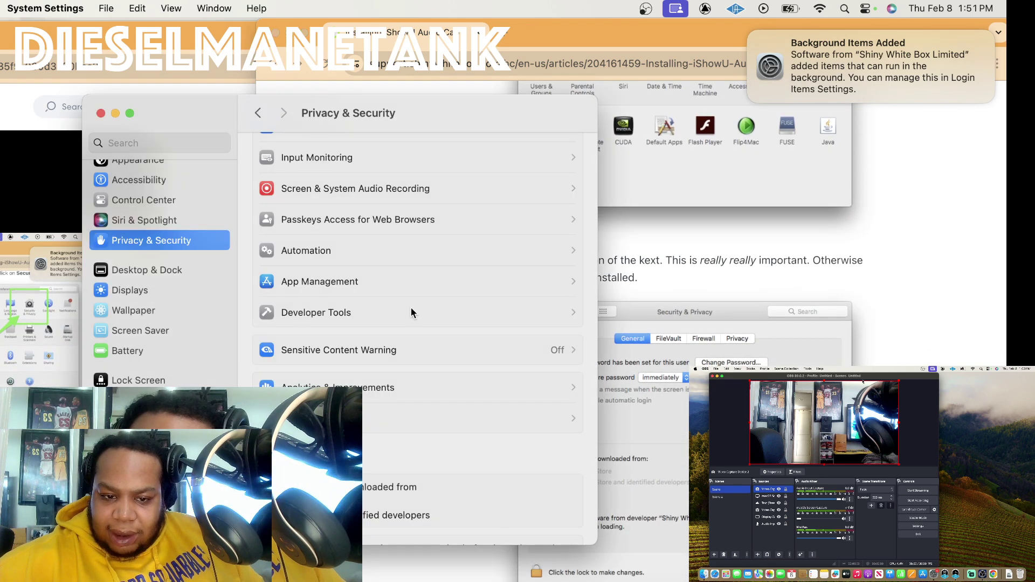
scroll(396, 283, down, 5)
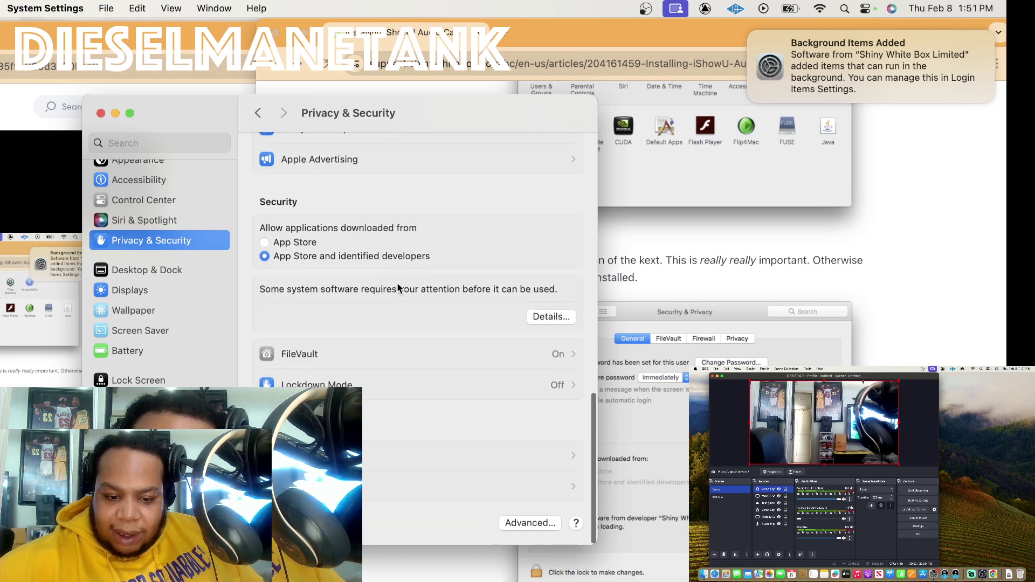
click(388, 457)
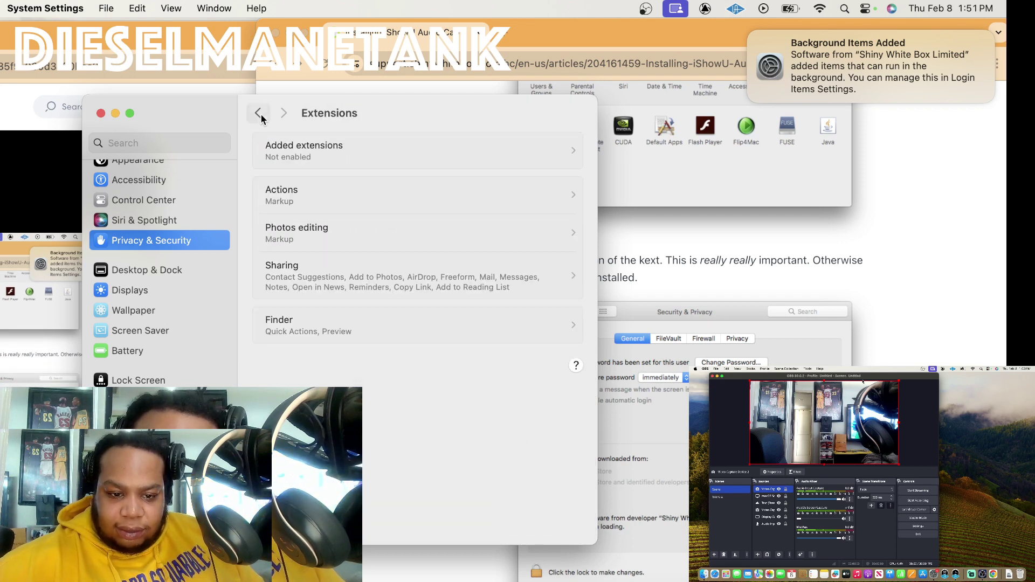
click(335, 156)
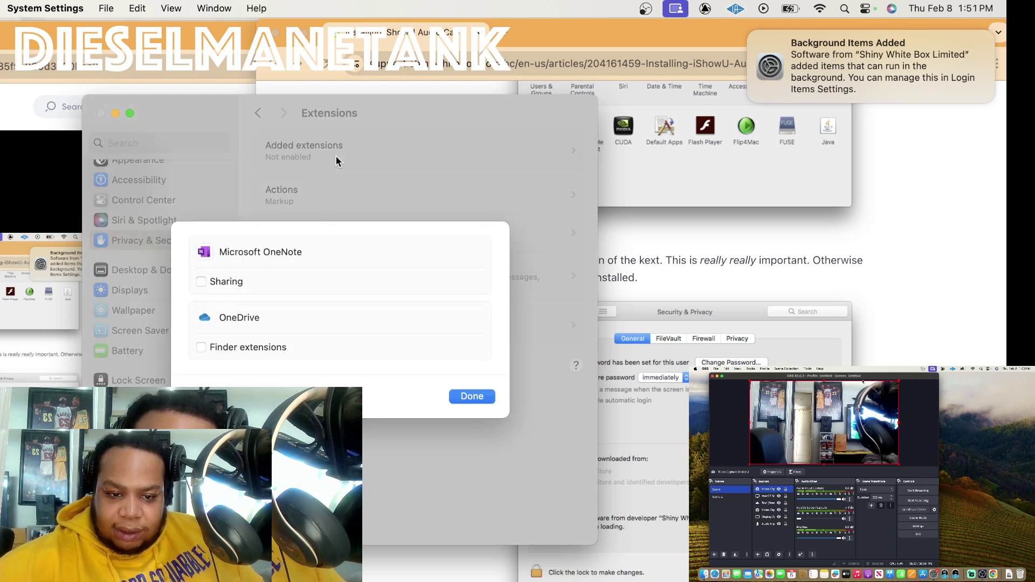
click(460, 396)
click(258, 112)
Check which applications are allowed to access the camera, and return to the Privacy & Security list.
scroll(348, 291, down, 5)
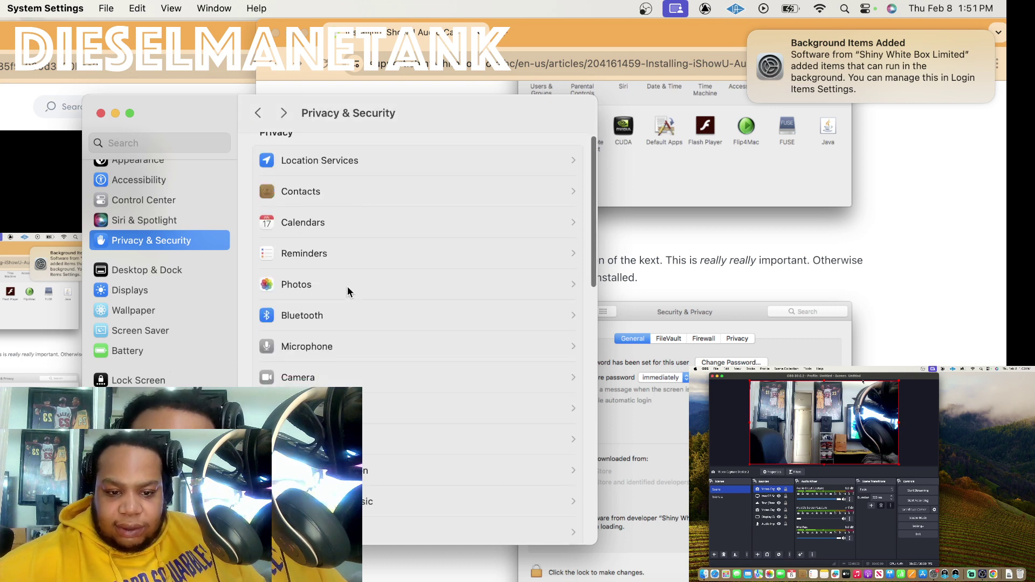
scroll(347, 292, down, 2)
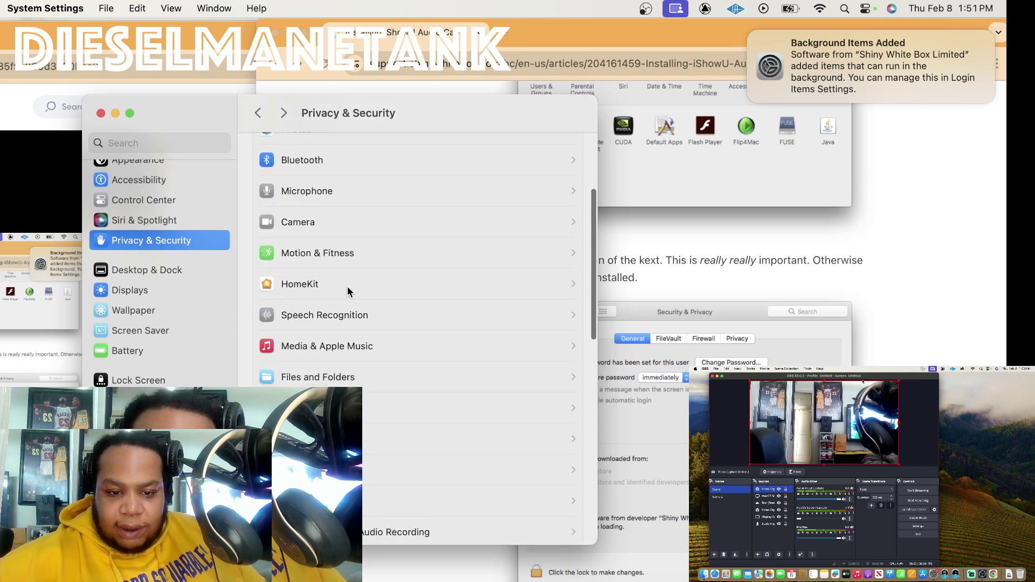
click(360, 222)
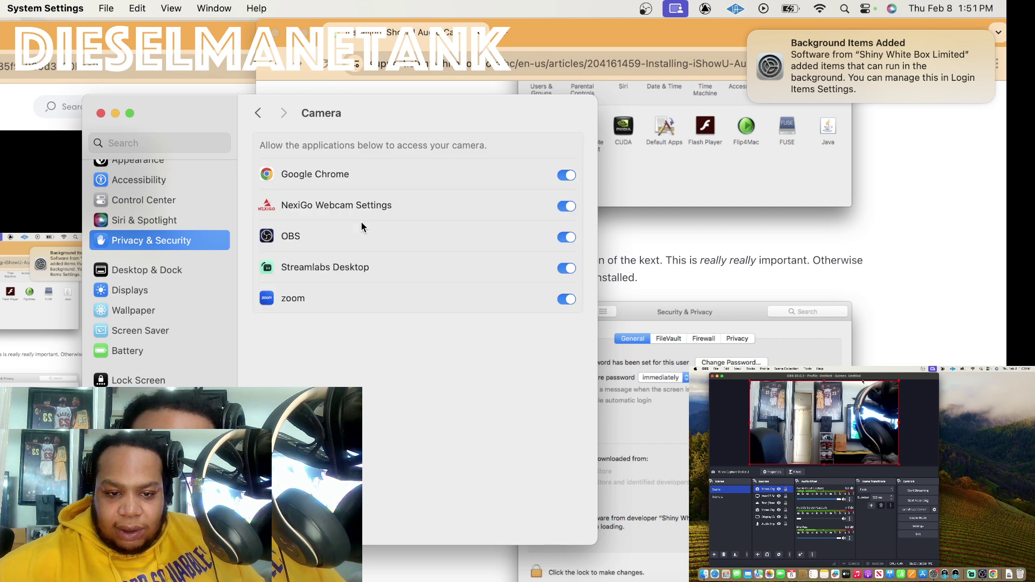
click(257, 115)
Examine the Privacy & Security categories for an entry related to the iShowU audio driver.
scroll(407, 323, down, 4)
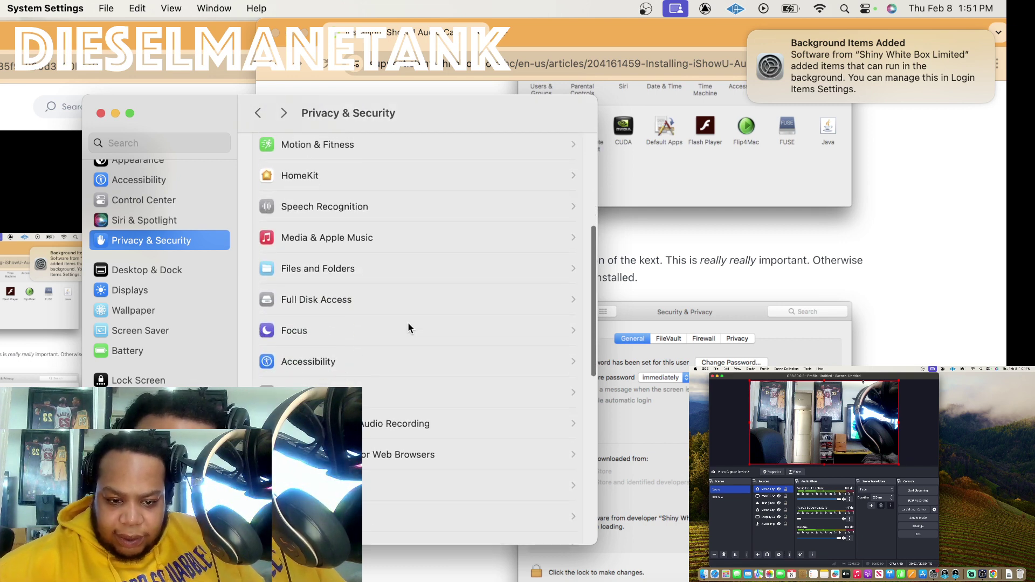
scroll(408, 327, down, 5)
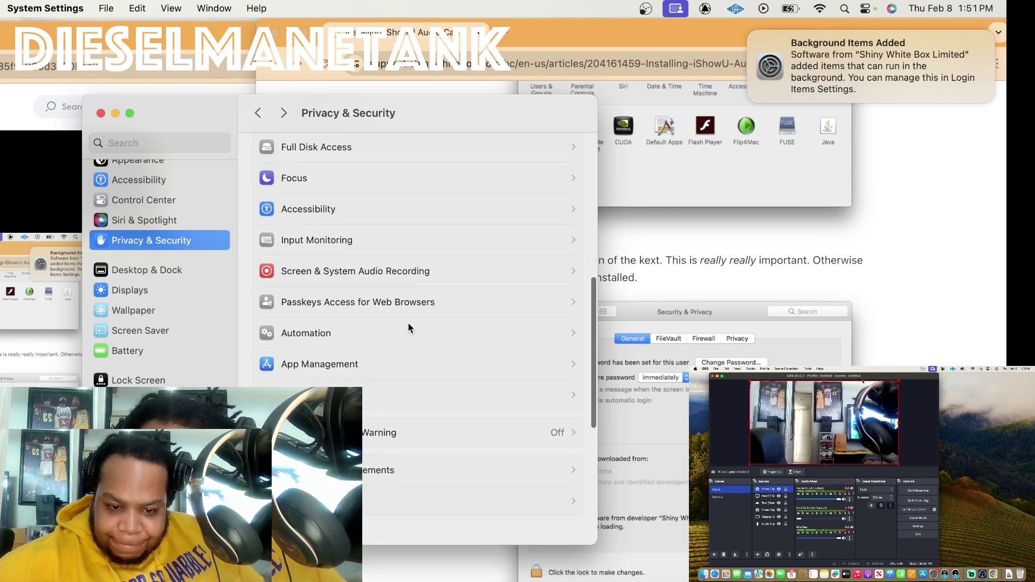
scroll(408, 326, down, 2)
scroll(408, 326, up, 2)
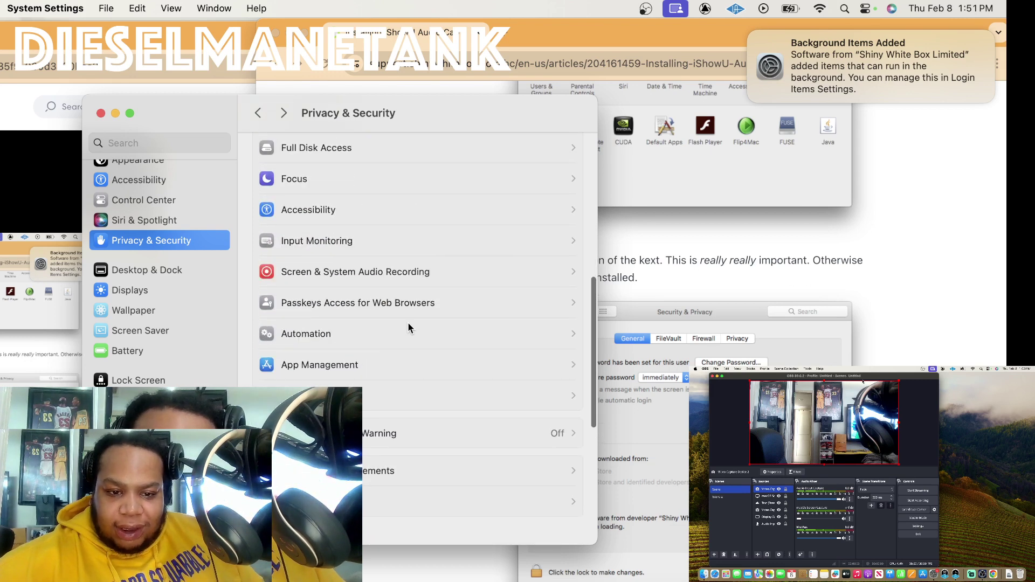
scroll(408, 327, up, 6)
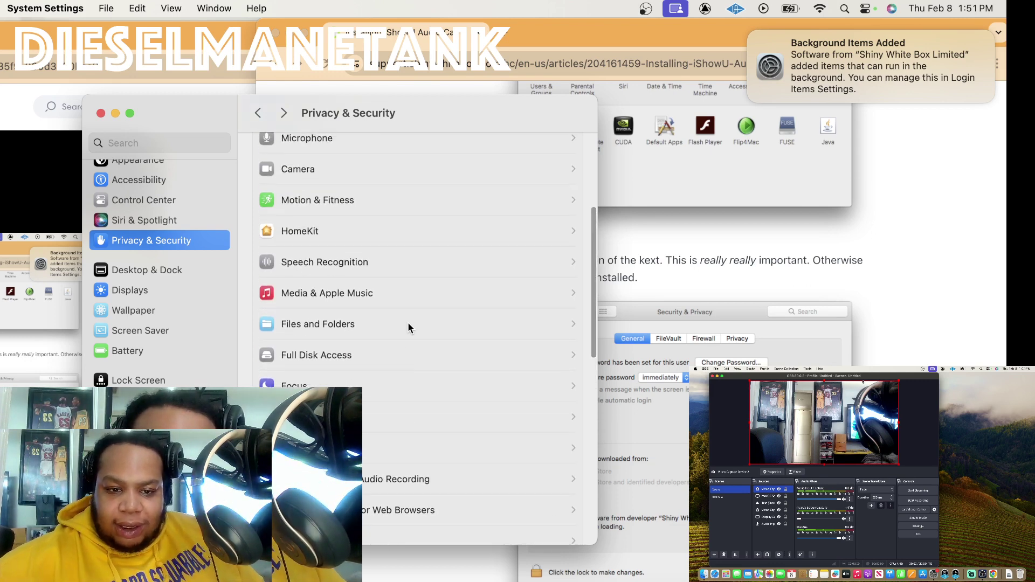
scroll(408, 326, up, 7)
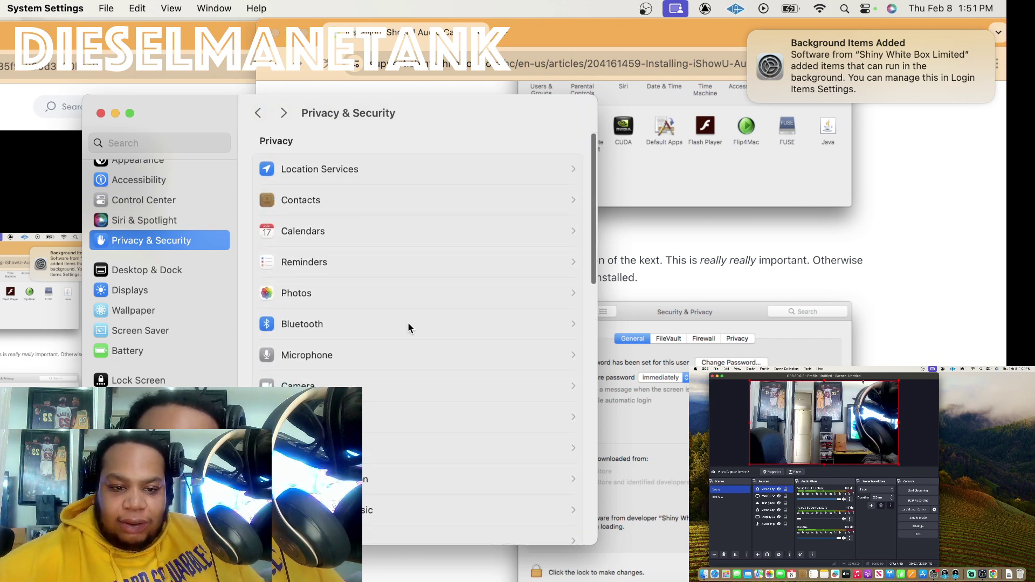
scroll(408, 326, down, 2)
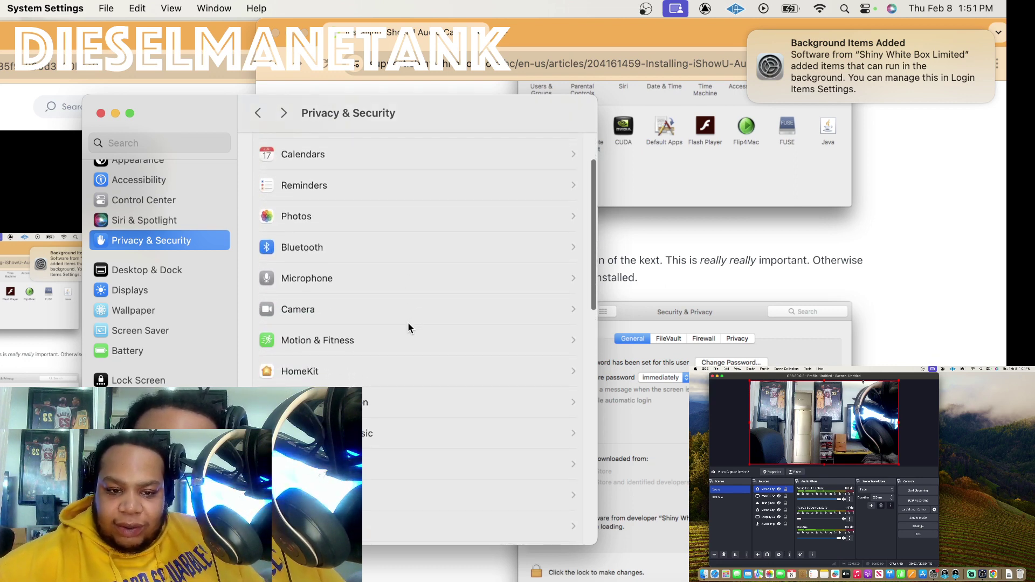
scroll(408, 325, up, 2)
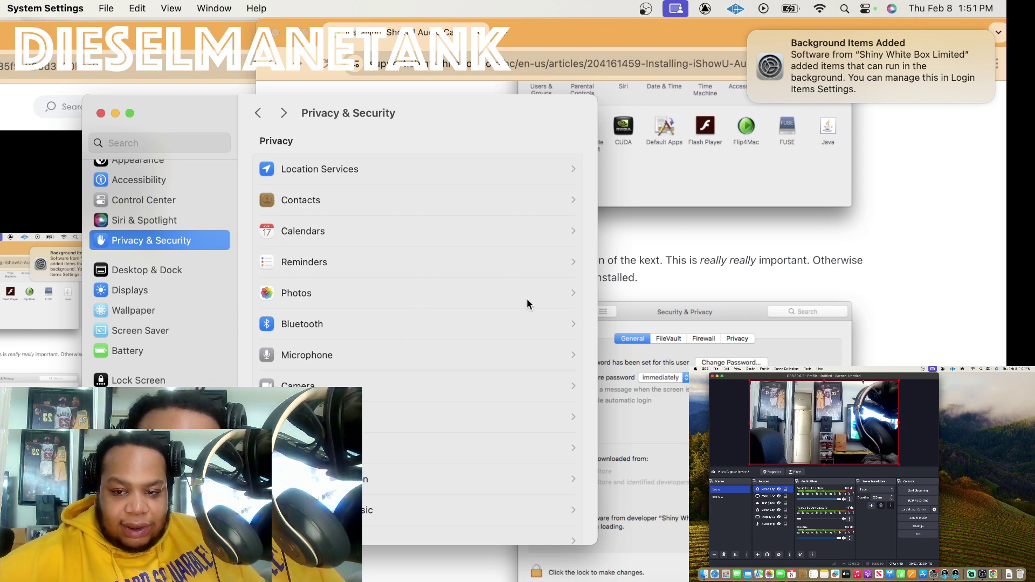
Bring the article back to the installation success screenshot and move the System Settings window clear of it.
scroll(673, 290, up, 10)
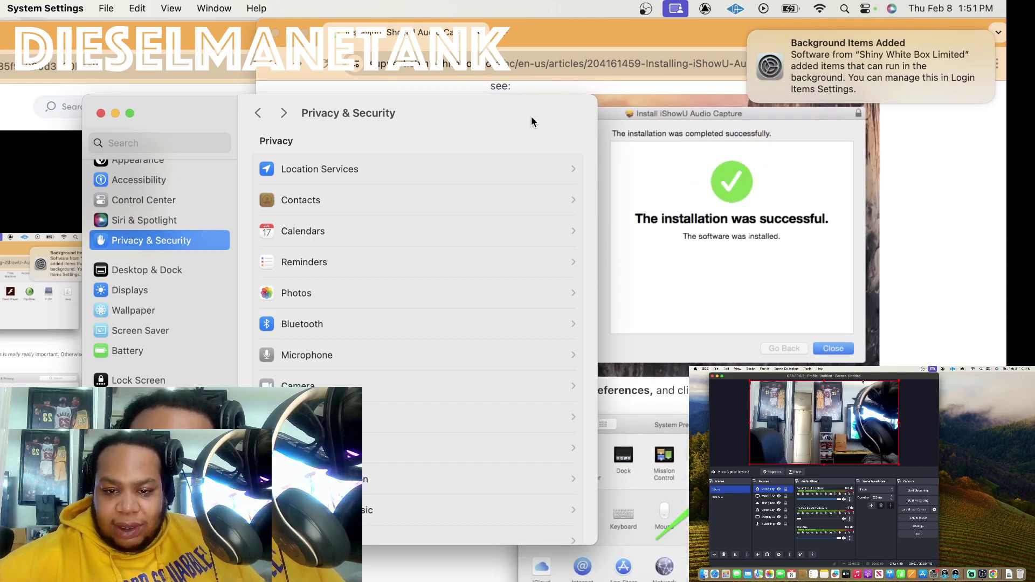
drag(531, 114, 479, 105)
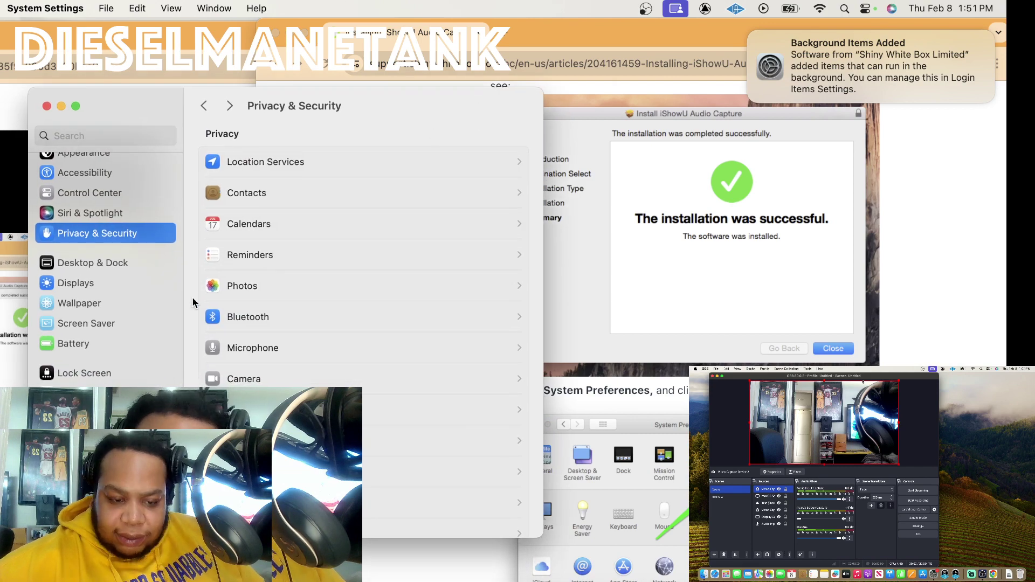
Look through both Launchpad pages of installed apps and return to System Settings.
key(F4)
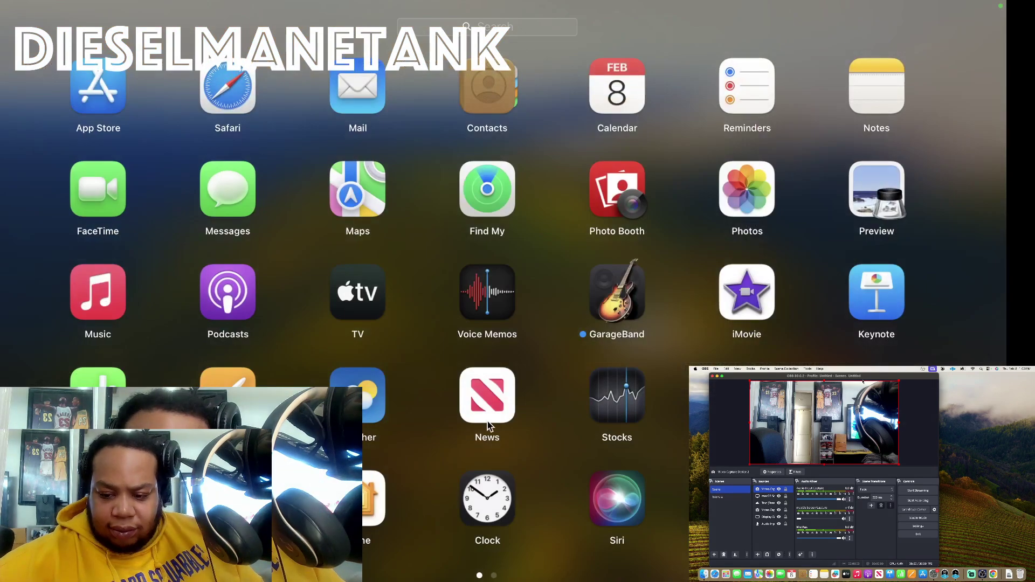
scroll(488, 422, right, 5)
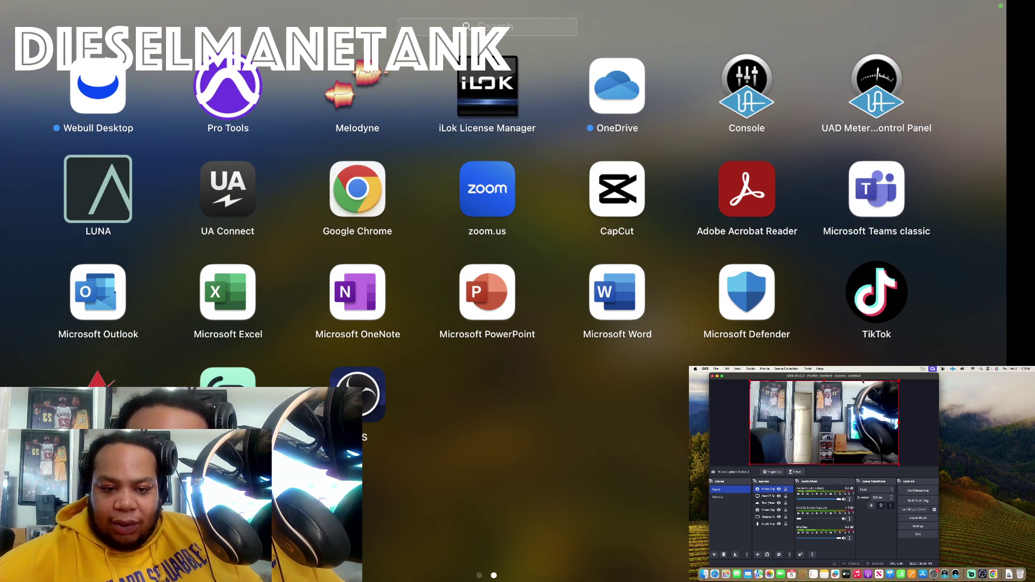
key(Escape)
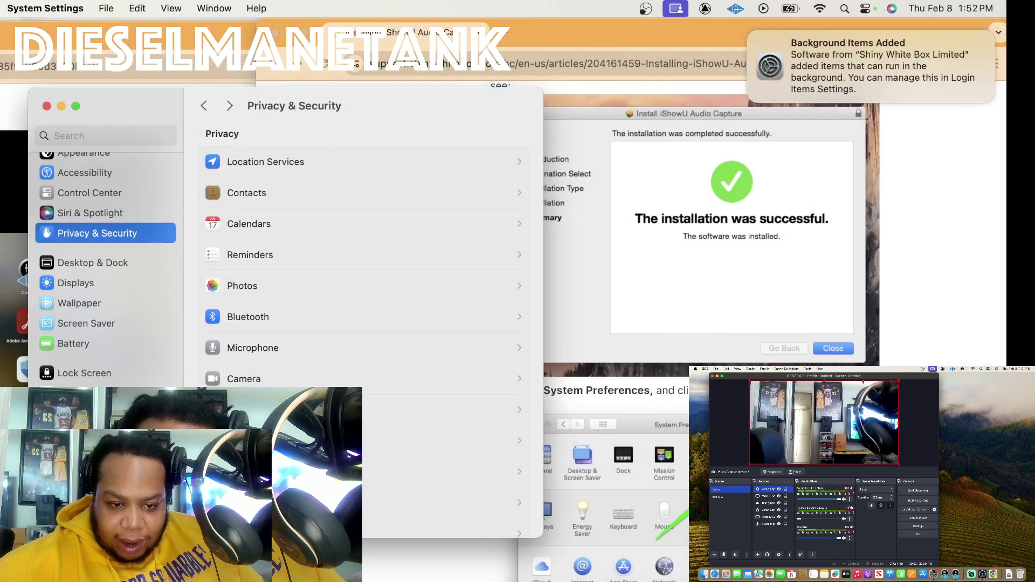
Examine the Full Disk Access app list in Privacy & Security, and return to the main Privacy & Security page.
scroll(364, 270, down, 2)
scroll(364, 269, up, 2)
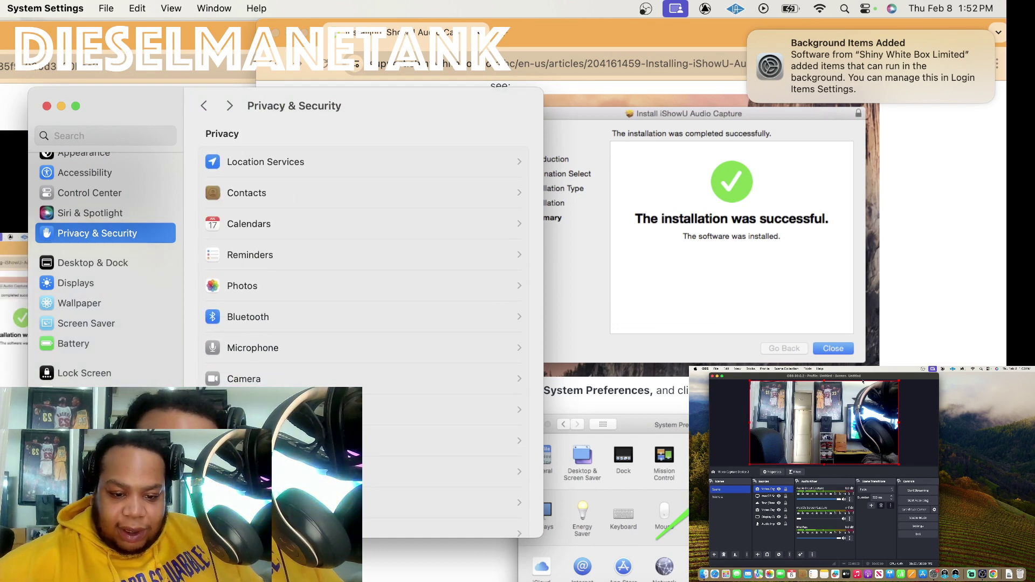
scroll(364, 270, down, 4)
scroll(364, 269, down, 3)
click(338, 367)
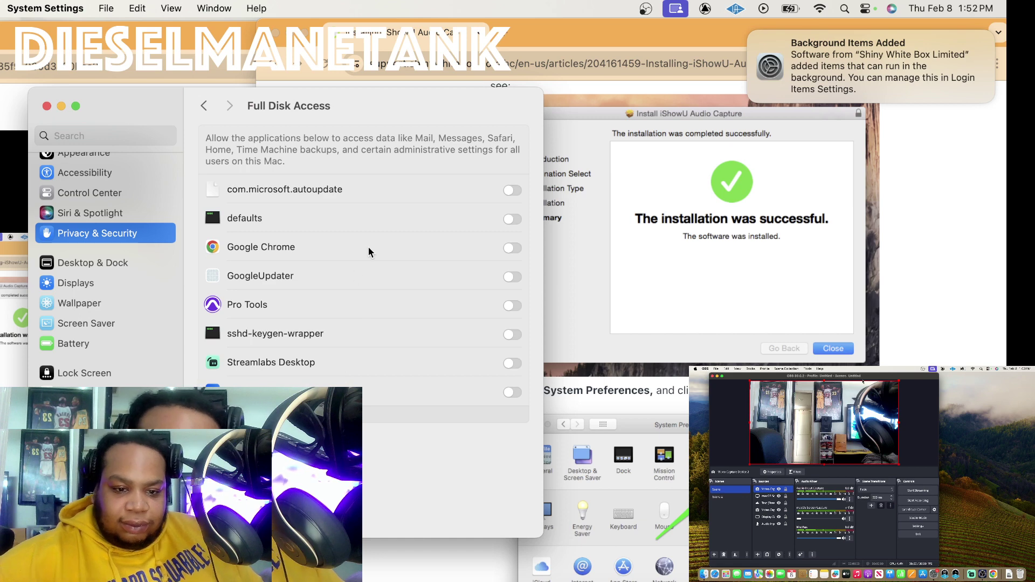
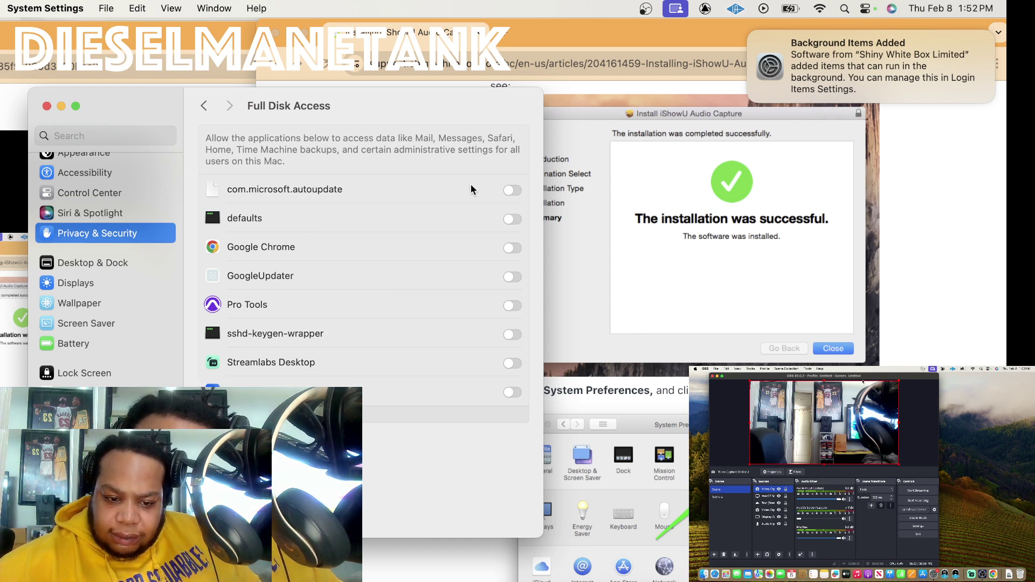
click(206, 111)
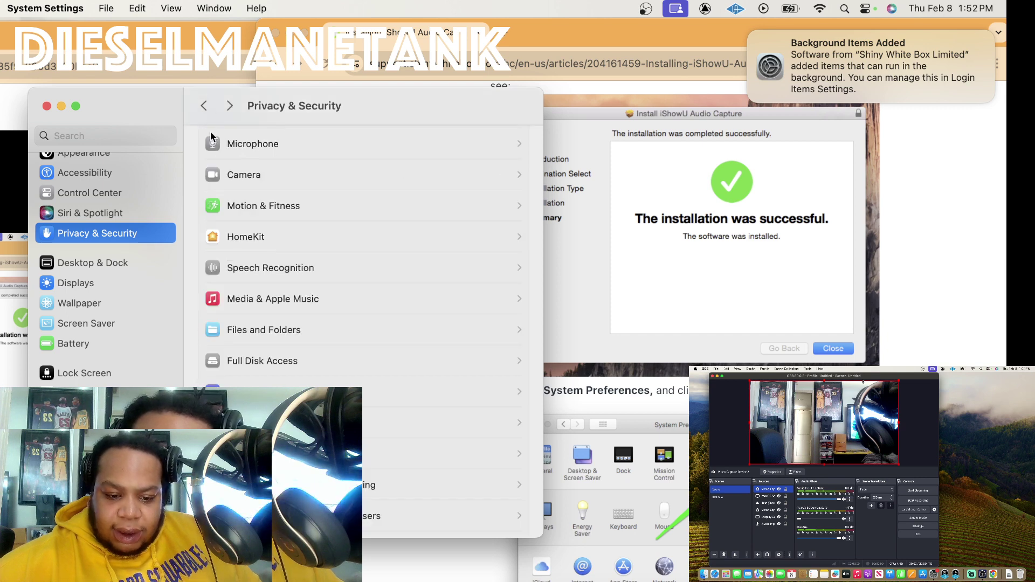
Switch to Chrome and read the recent viewer comments in the BandLab live show chat.
key(super+Tab)
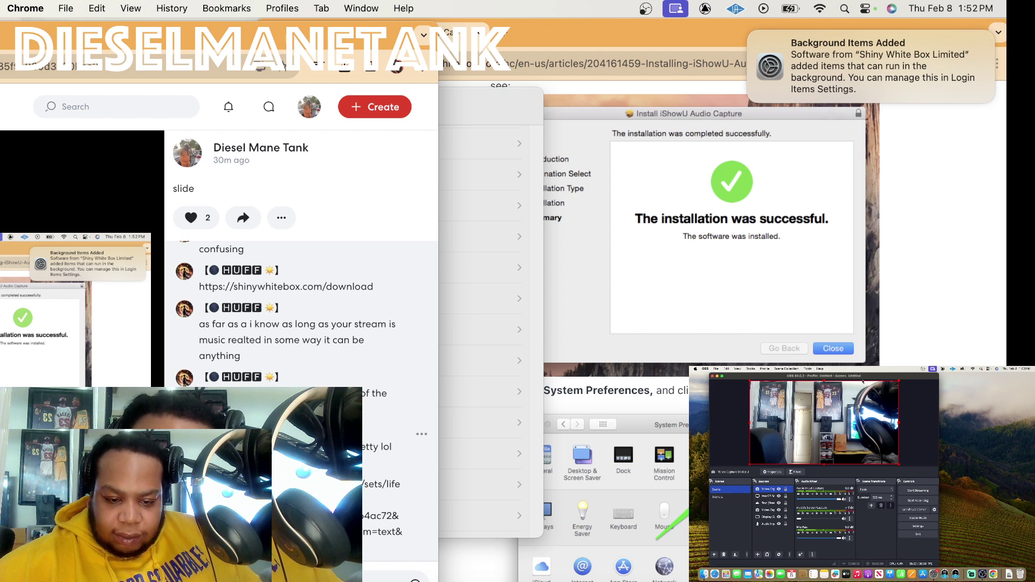
scroll(302, 313, up, 3)
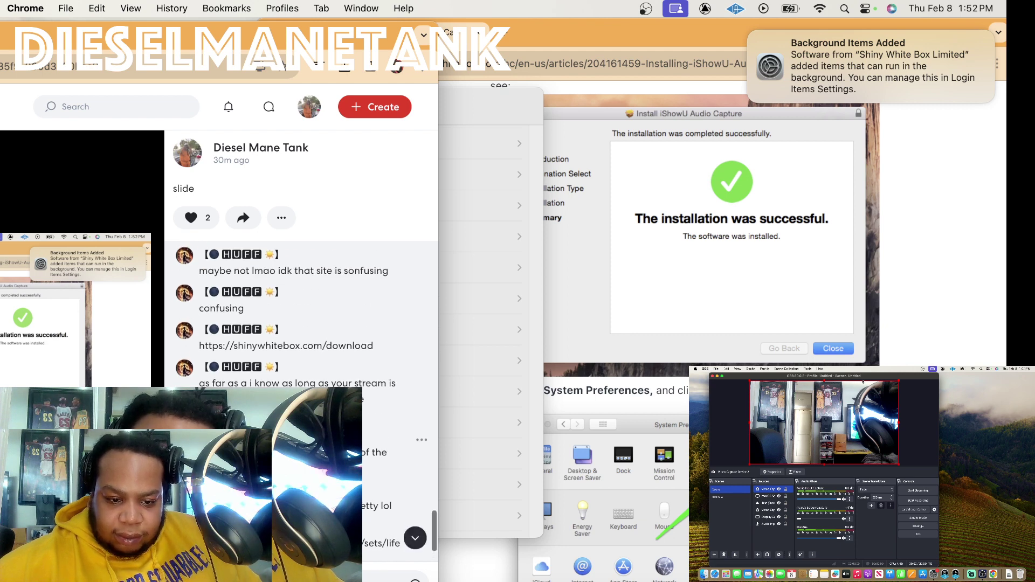
scroll(302, 378, down, 3)
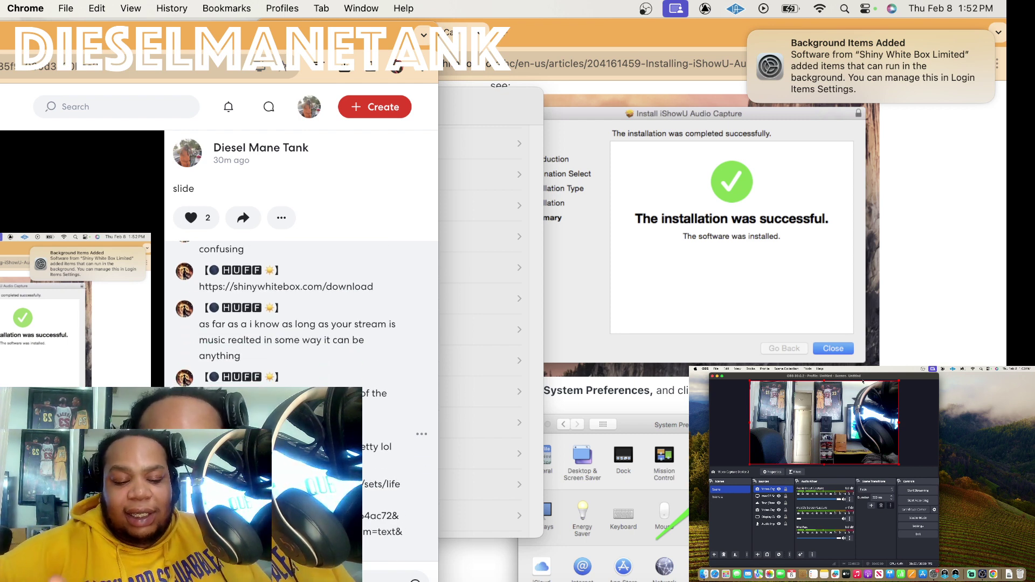
scroll(302, 324, up, 3)
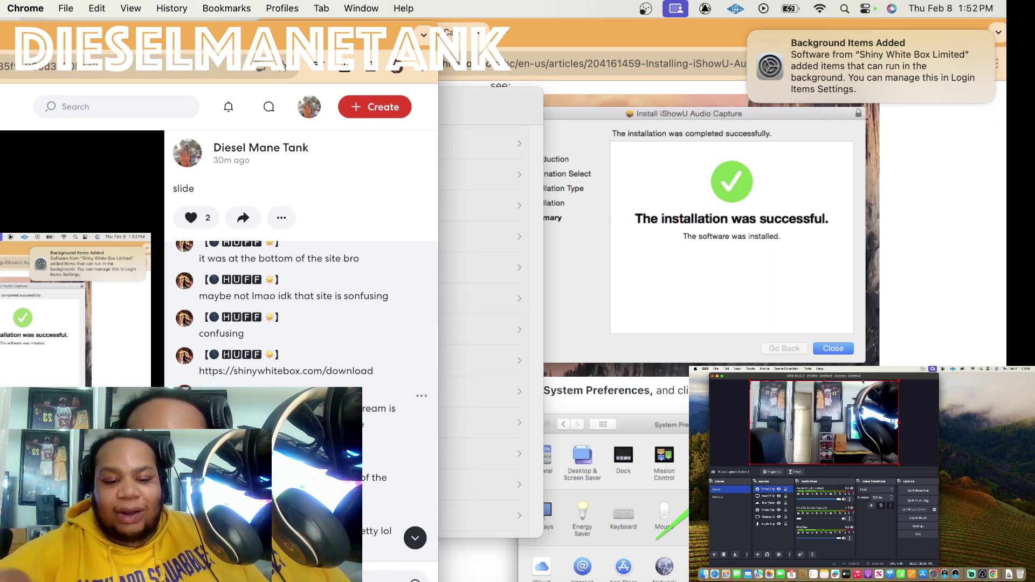
scroll(302, 323, down, 3)
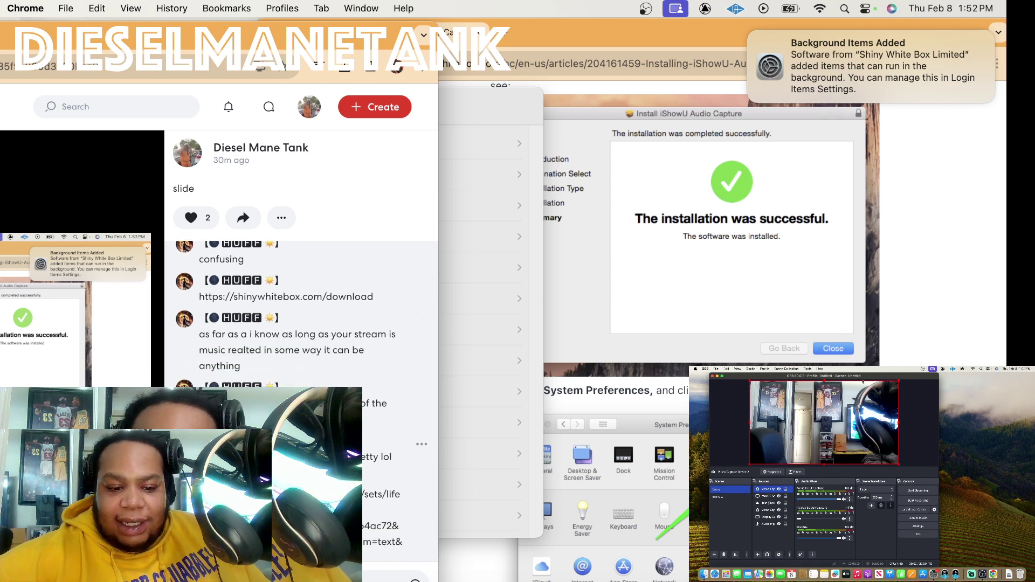
scroll(306, 400, down, 1)
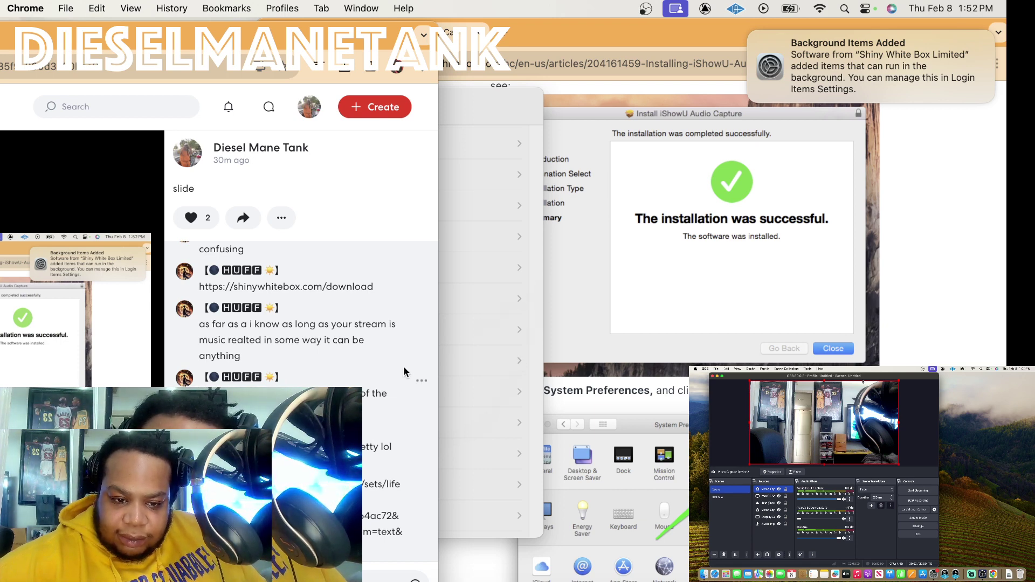
scroll(404, 367, up, 3)
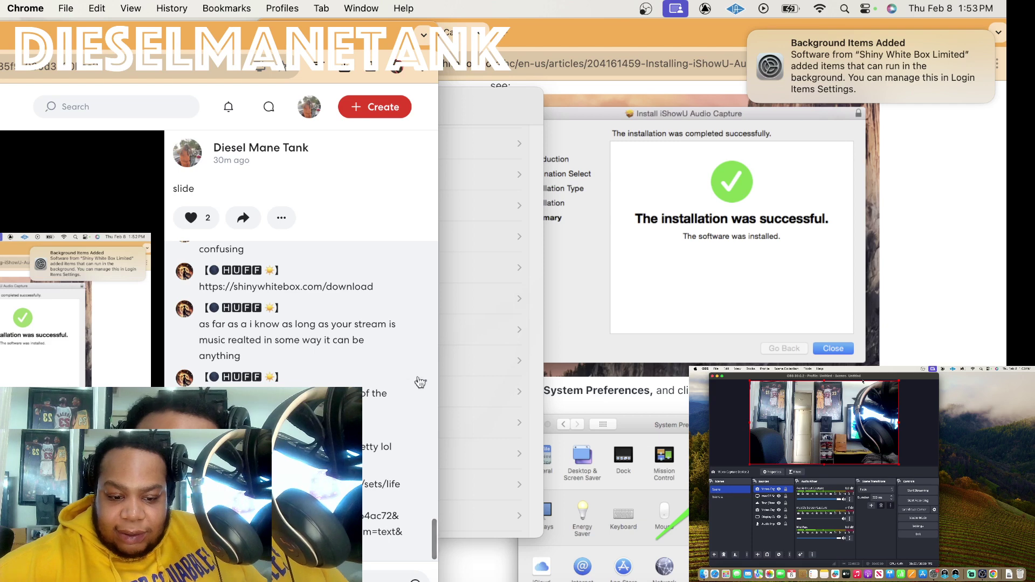
Consult step 7 of the iShowU Audio Capture installation guide and open System Settings.
click(607, 302)
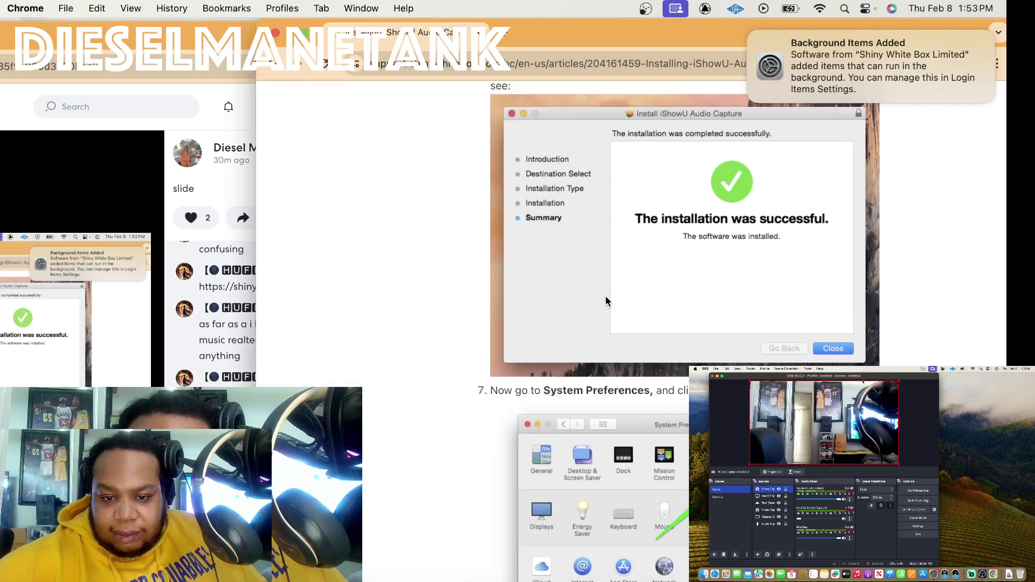
scroll(258, 381, down, 3)
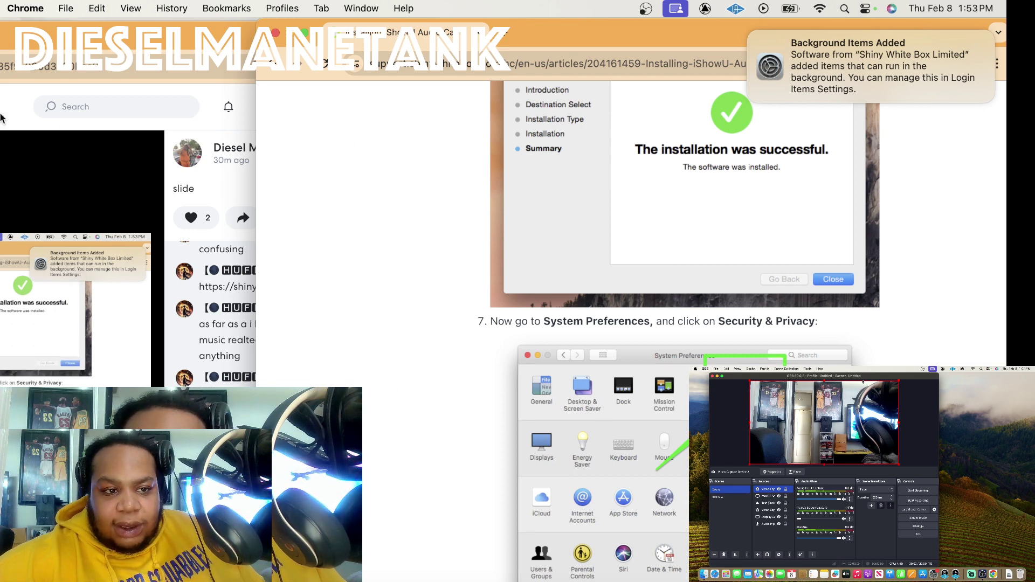
click(1, 7)
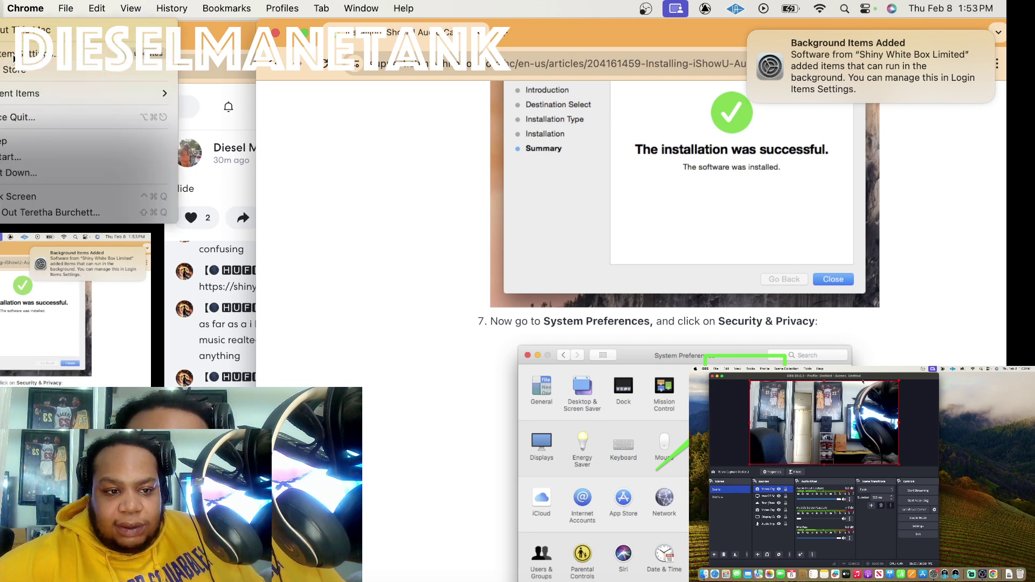
click(30, 53)
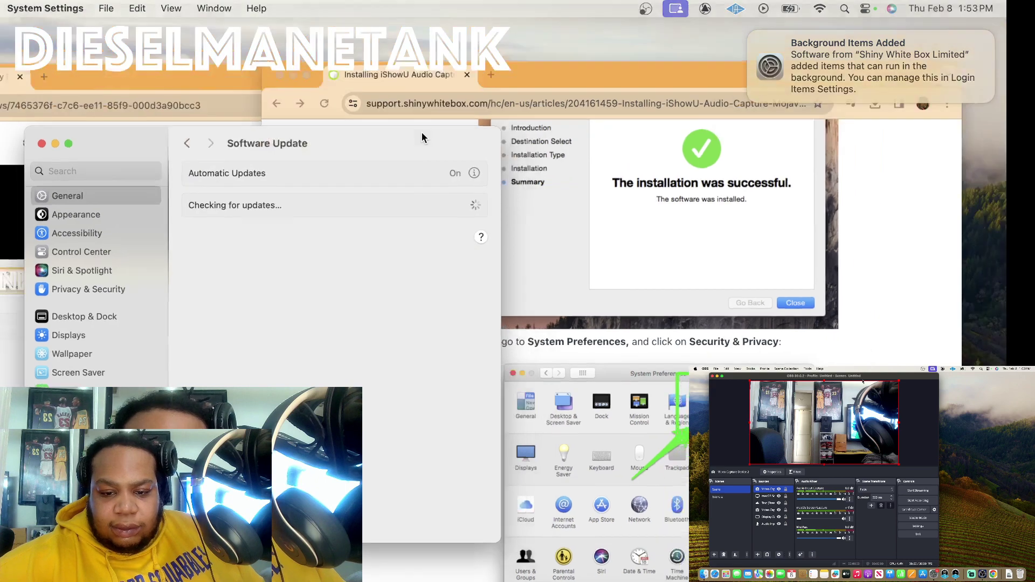
Switch to the YouTube window, open the Gas Tank - Topic channel and play the song Half BAD.
key(ctrl+Up)
click(511, 123)
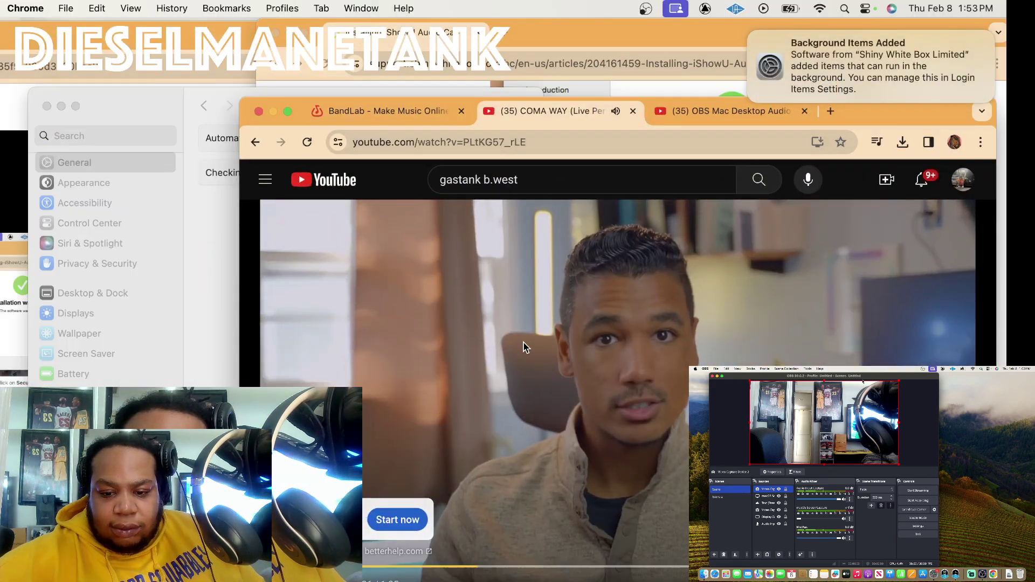
scroll(523, 347, down, 3)
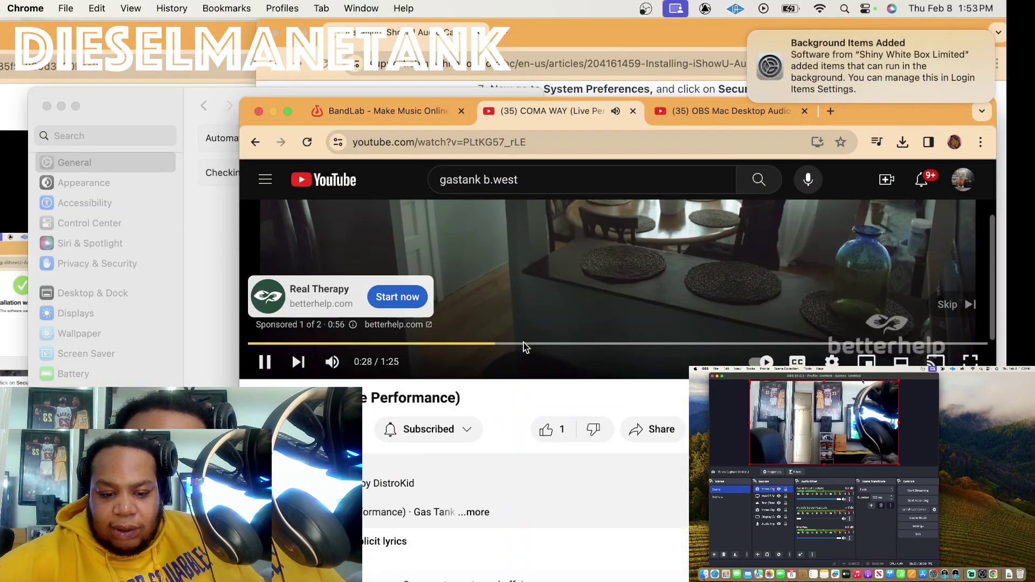
scroll(523, 348, up, 1)
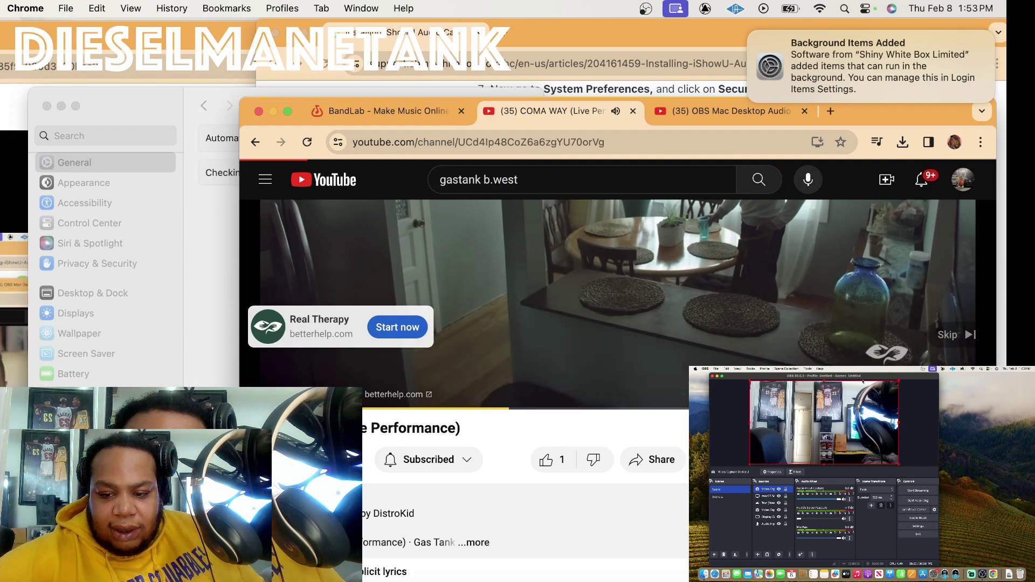
click(324, 455)
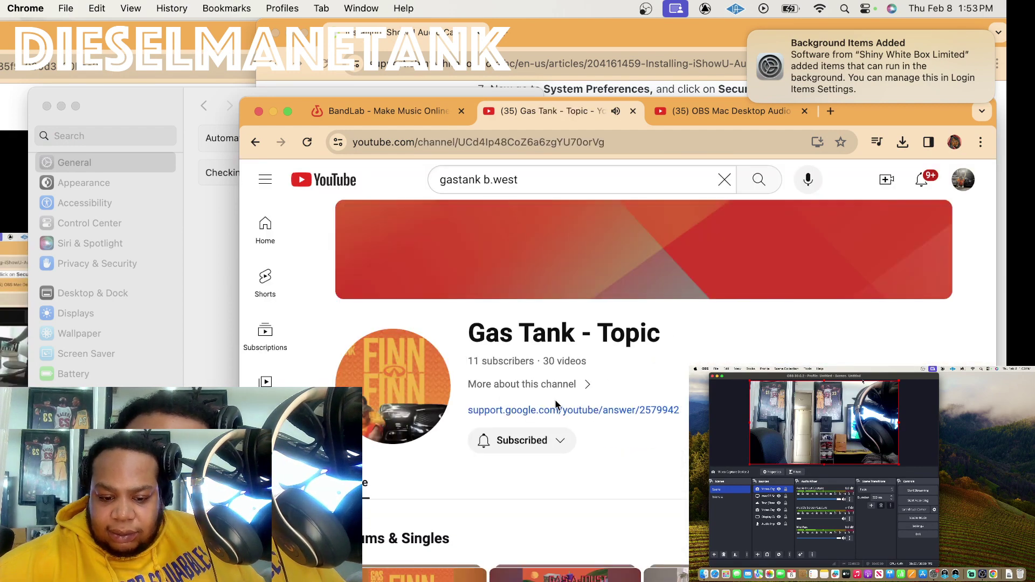
scroll(550, 409, down, 2)
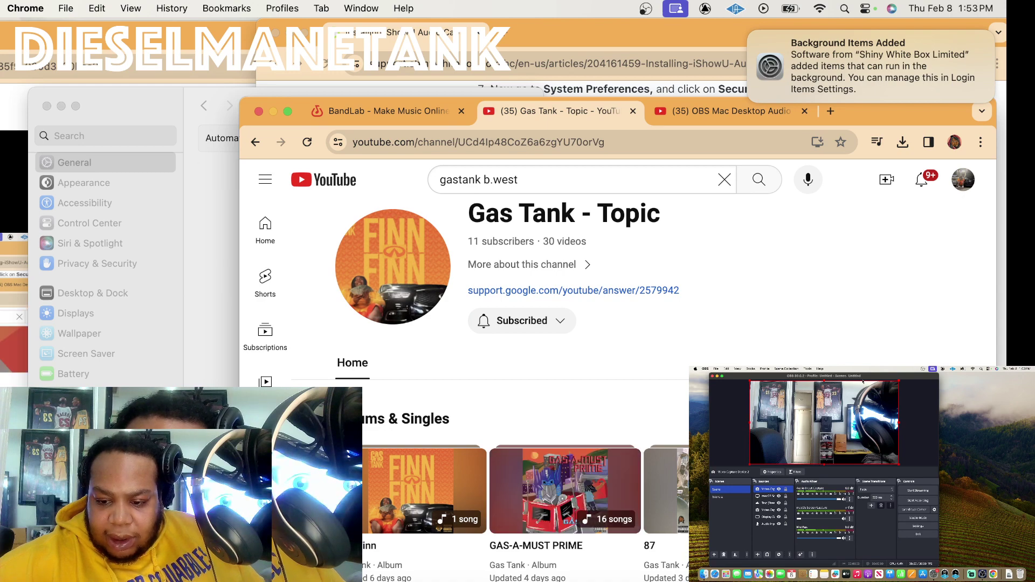
click(565, 490)
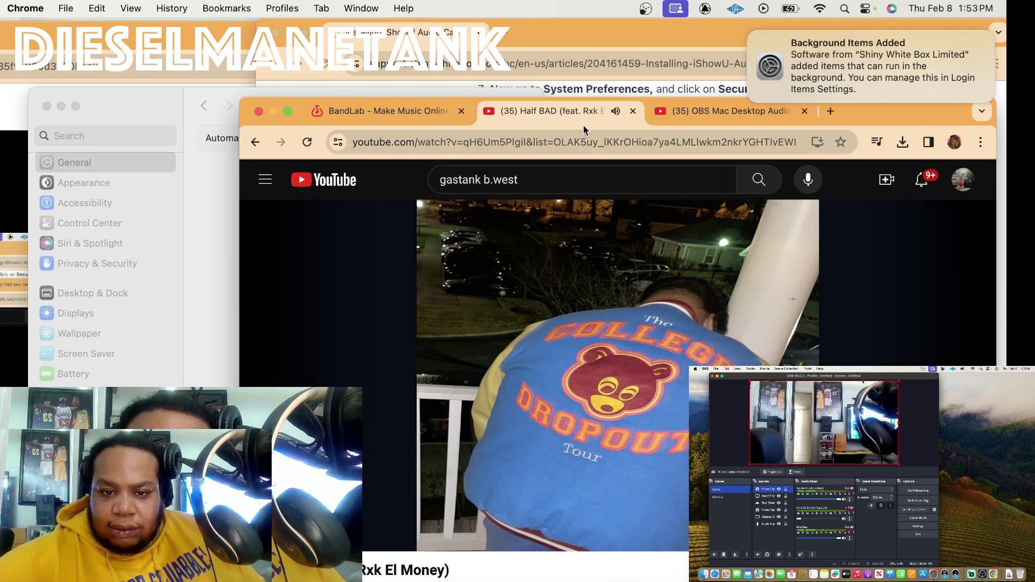
Bring the iShowU installation guide back into view and open Privacy & Security in System Settings.
key(ctrl+Up)
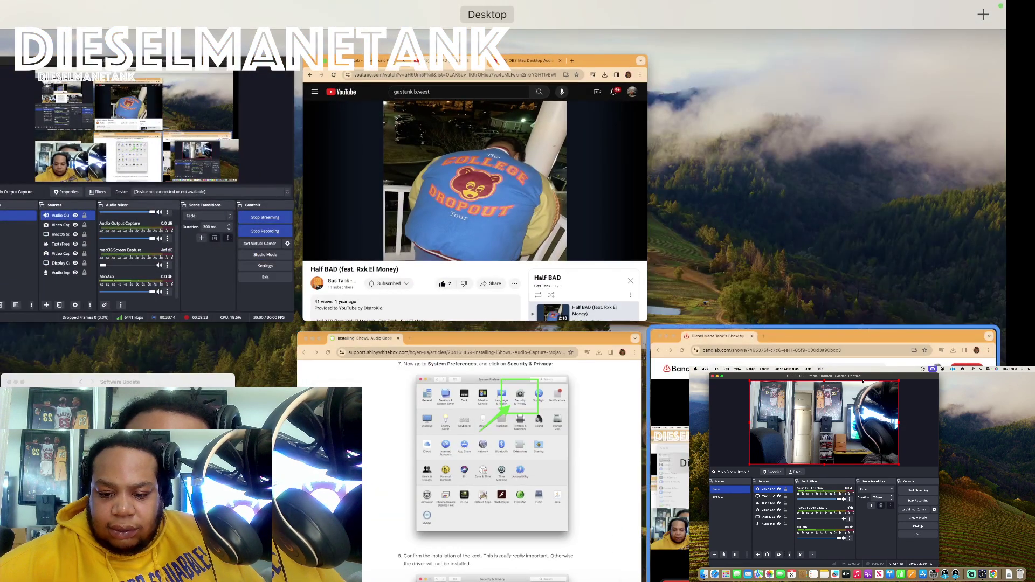
click(565, 454)
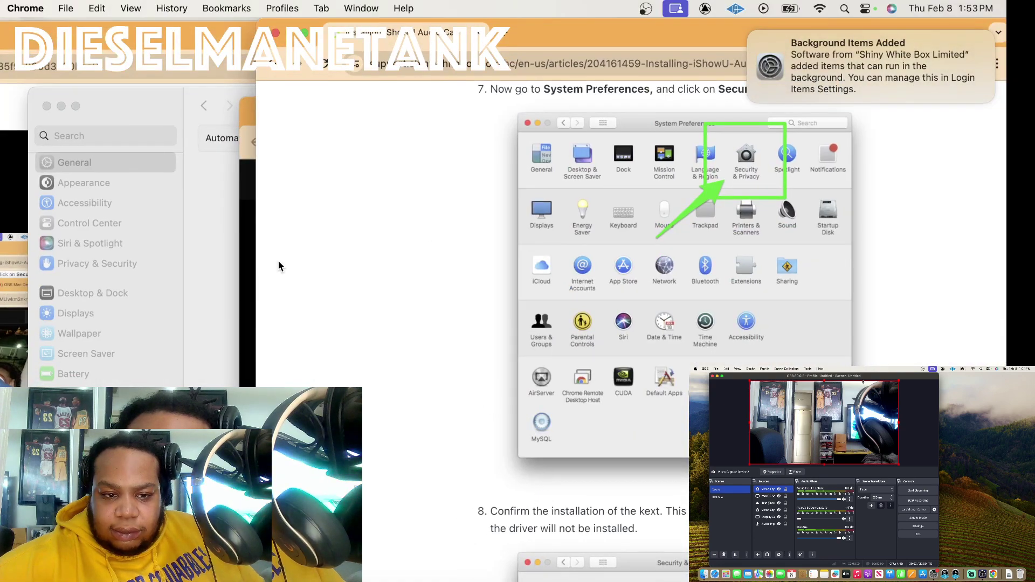
click(157, 103)
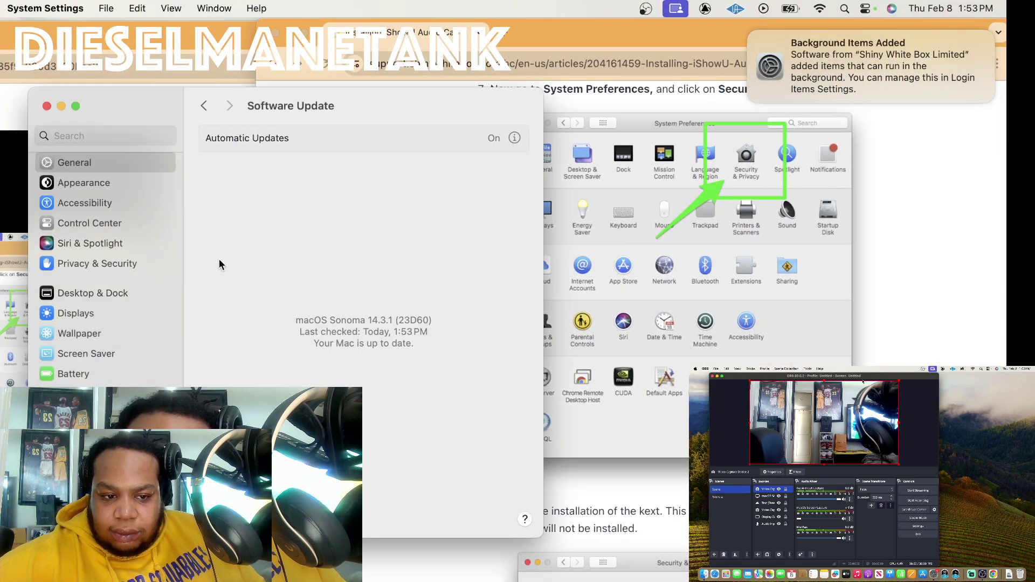
scroll(123, 248, up, 5)
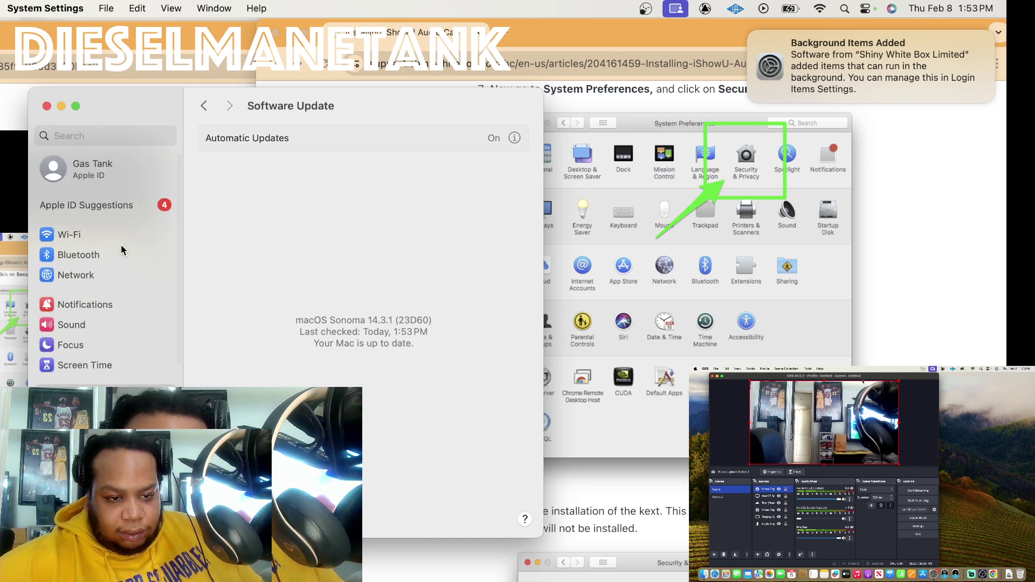
scroll(128, 285, down, 3)
scroll(128, 291, down, 3)
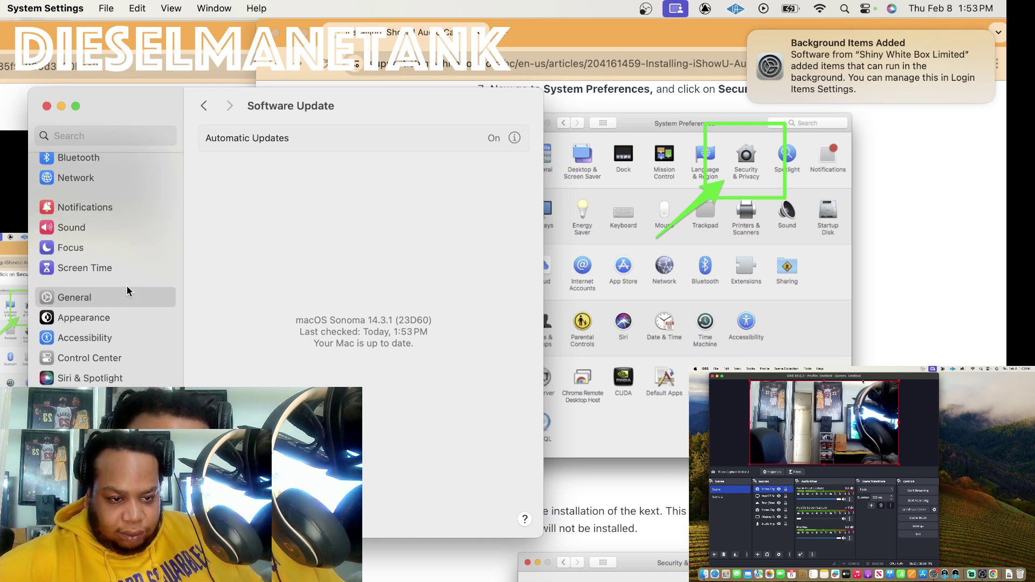
scroll(128, 291, down, 2)
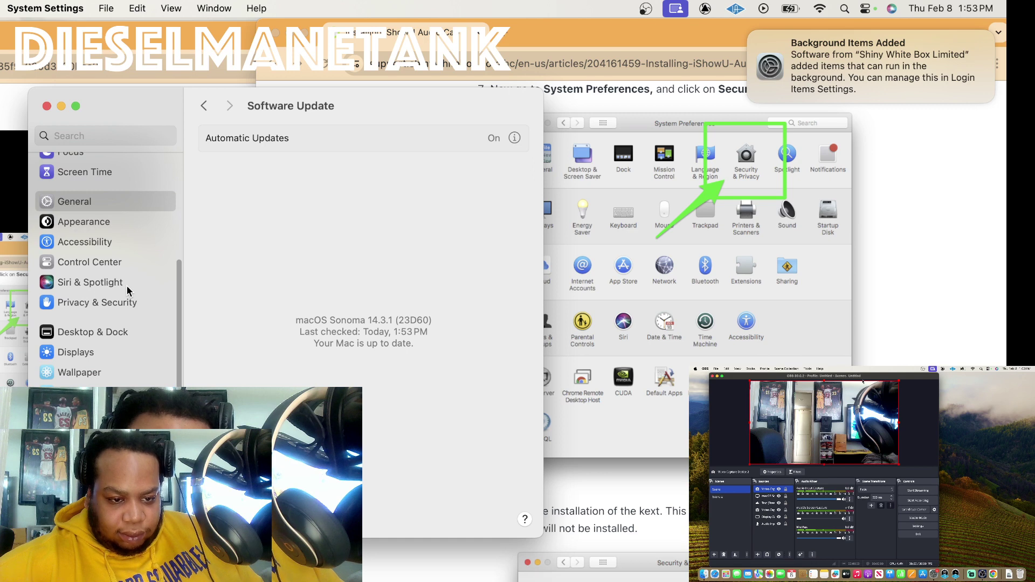
click(129, 302)
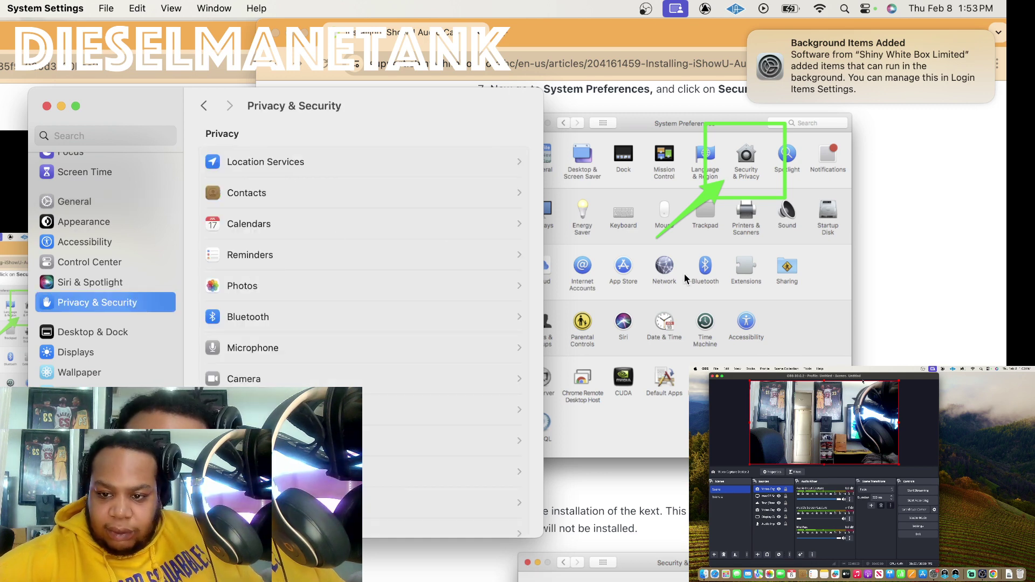
Check the guide's kext confirmation step and try to add an application to the Input Monitoring list in Privacy & Security.
scroll(710, 273, down, 10)
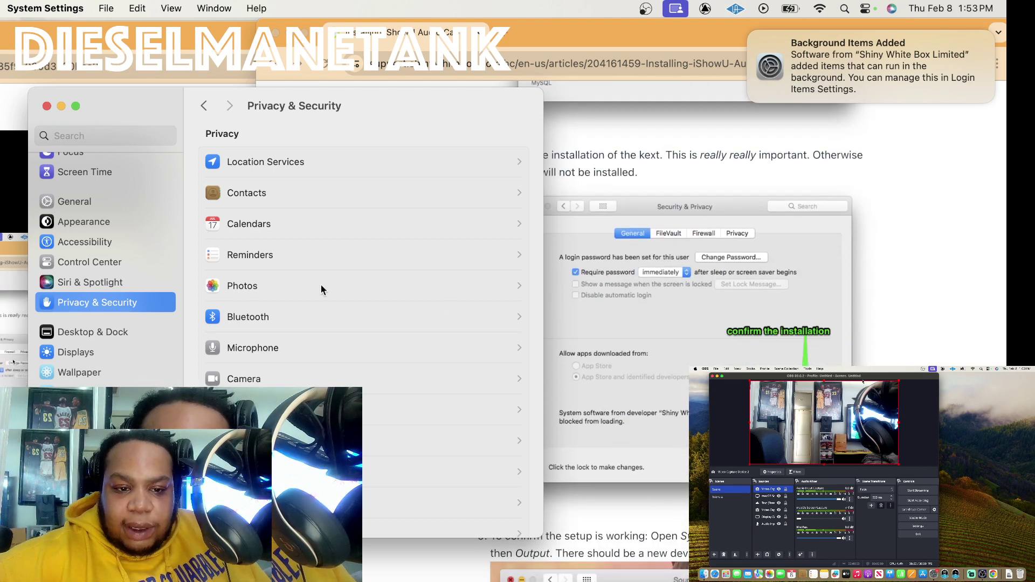
scroll(285, 231, down, 3)
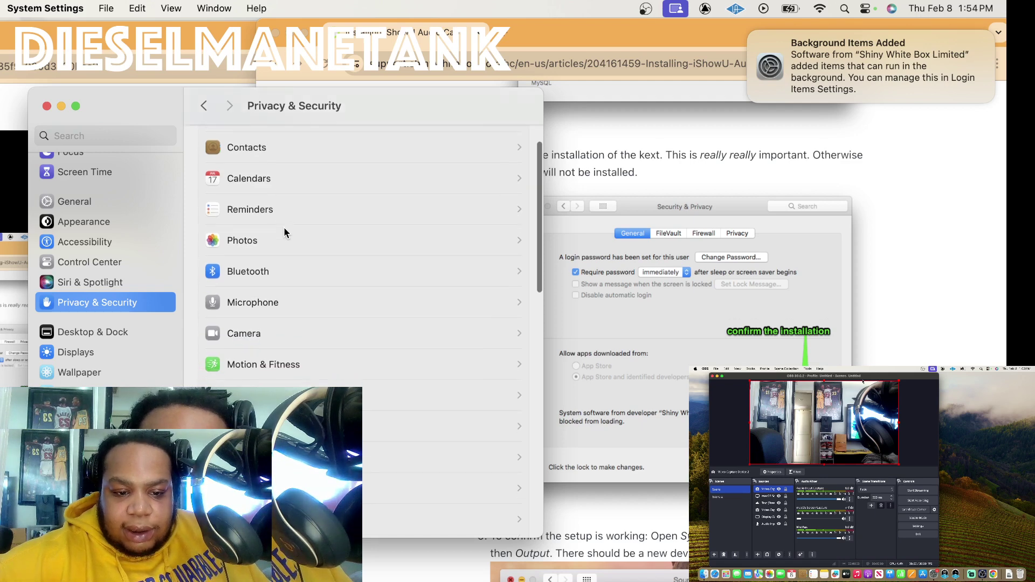
scroll(335, 311, down, 10)
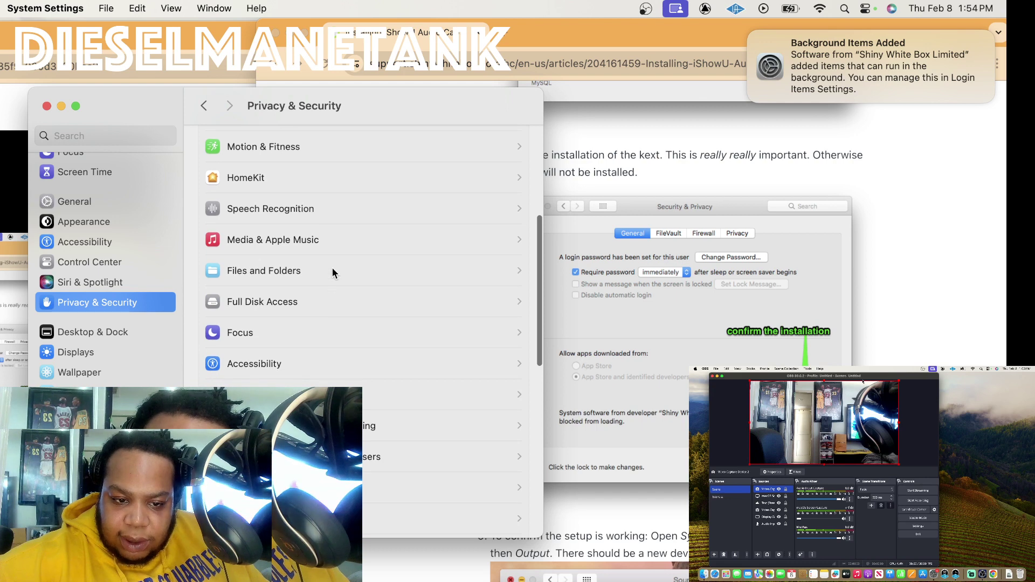
scroll(332, 268, down, 7)
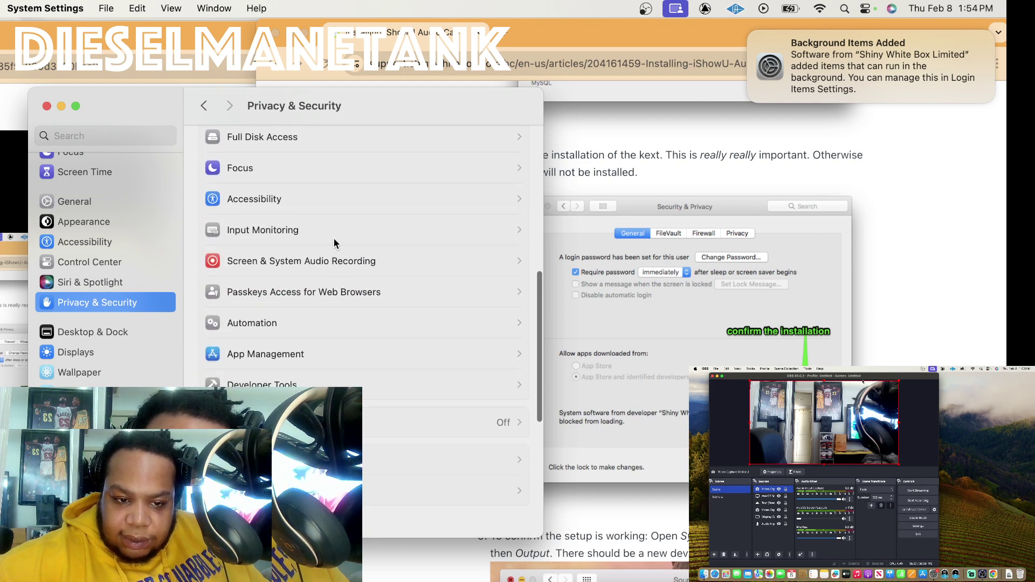
click(335, 235)
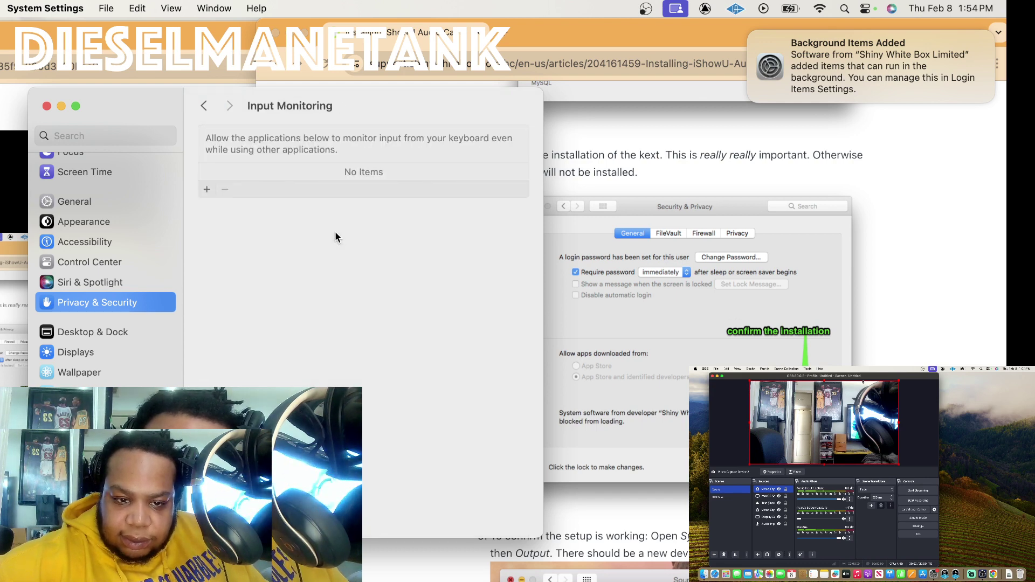
click(207, 190)
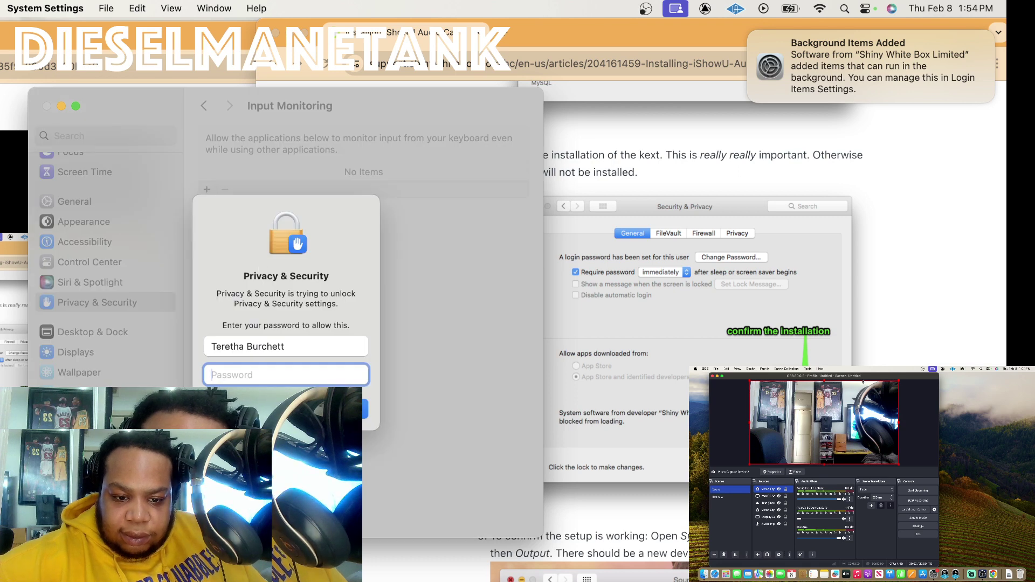
click(244, 409)
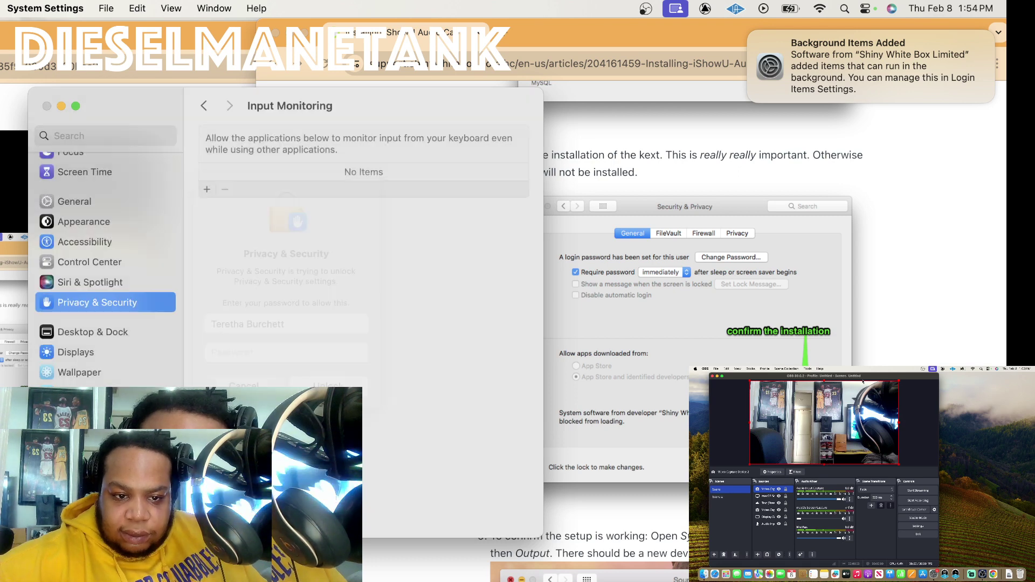
Leave Input Monitoring and check the Developer Tools app list in Privacy & Security.
click(201, 108)
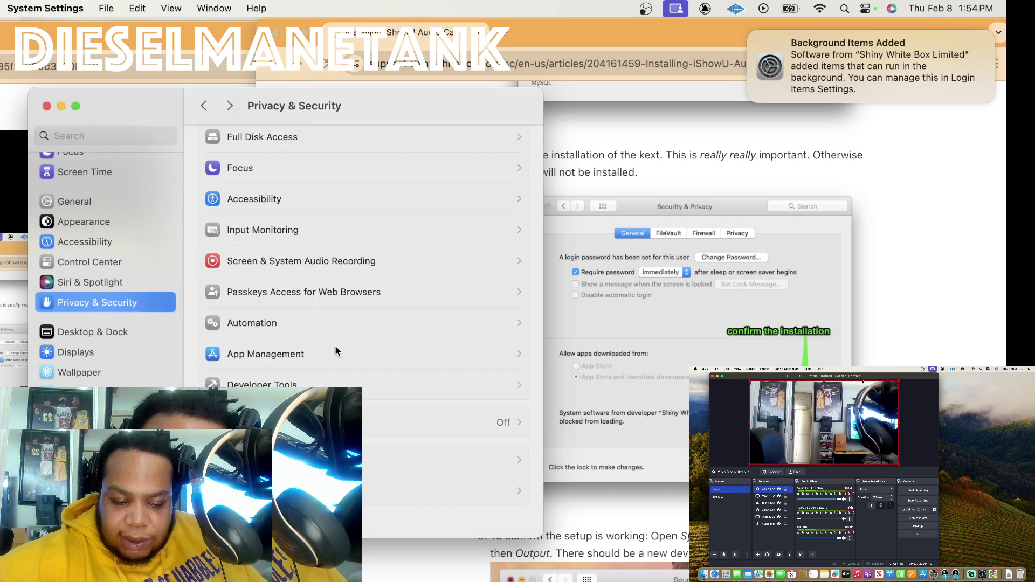
scroll(363, 321, down, 3)
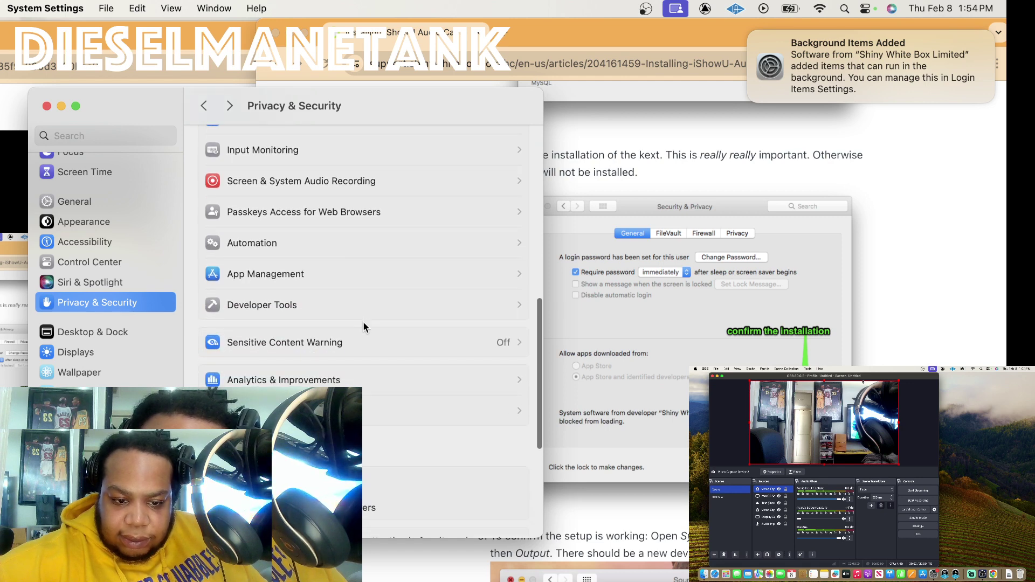
click(364, 302)
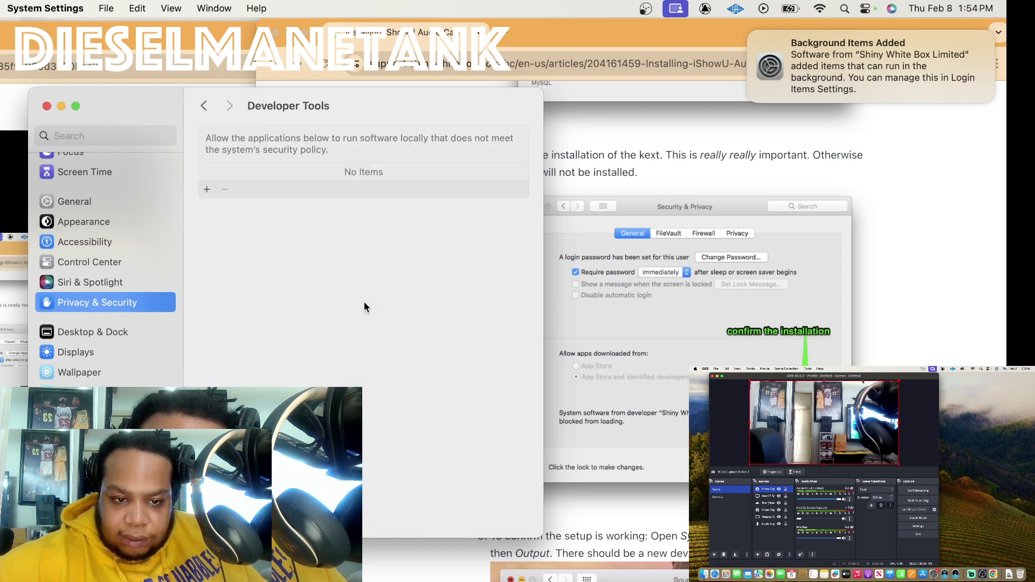
click(205, 108)
Look through the Security section of Privacy & Security and check its advanced options without changing them.
scroll(322, 311, down, 5)
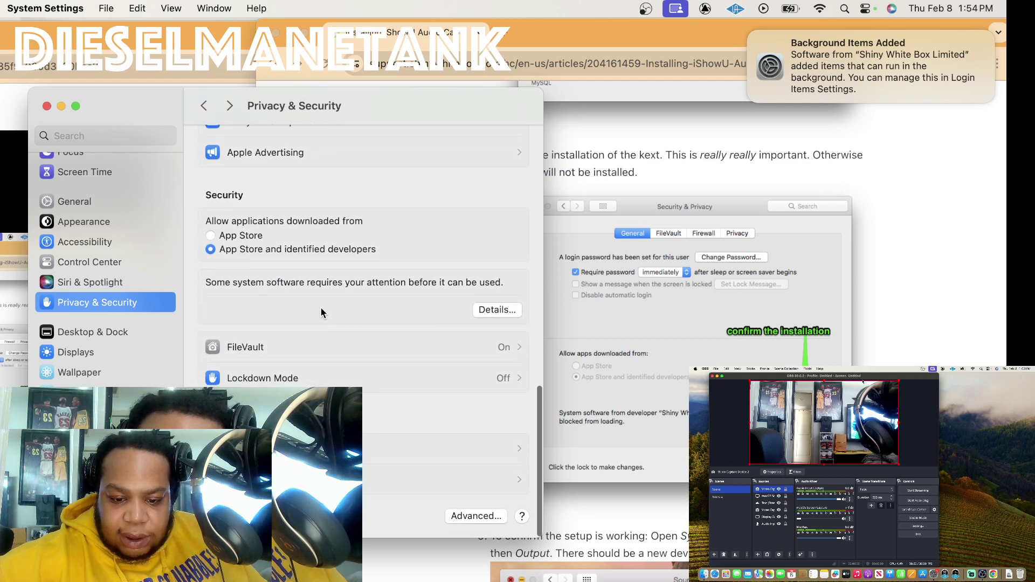
scroll(381, 451, up, 2)
scroll(381, 451, down, 2)
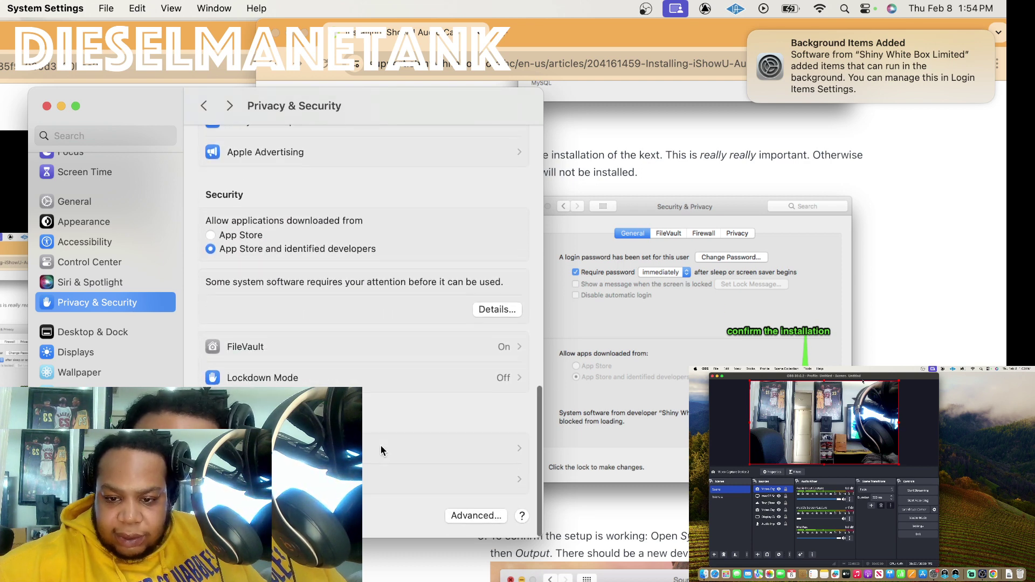
click(481, 515)
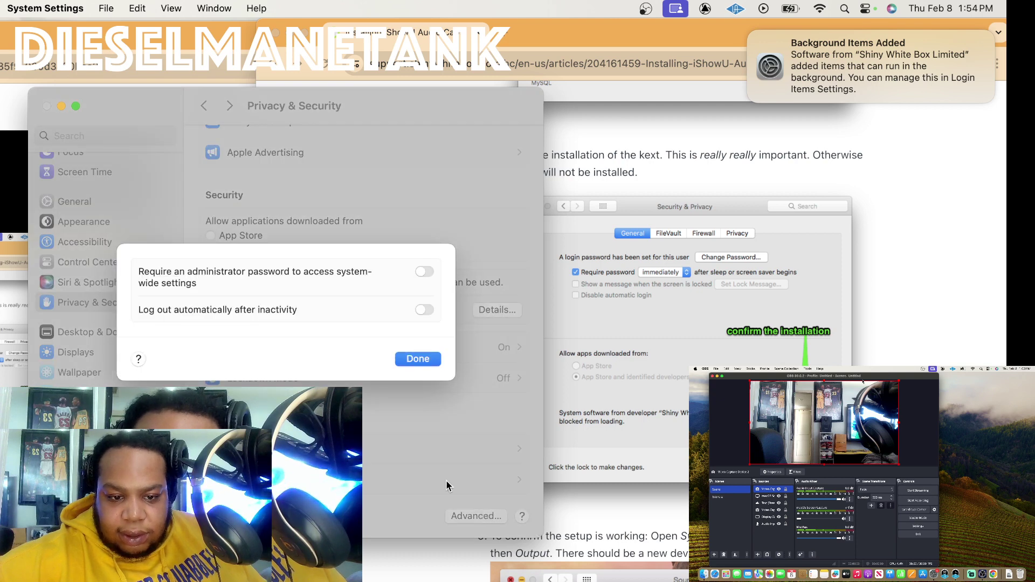
click(421, 360)
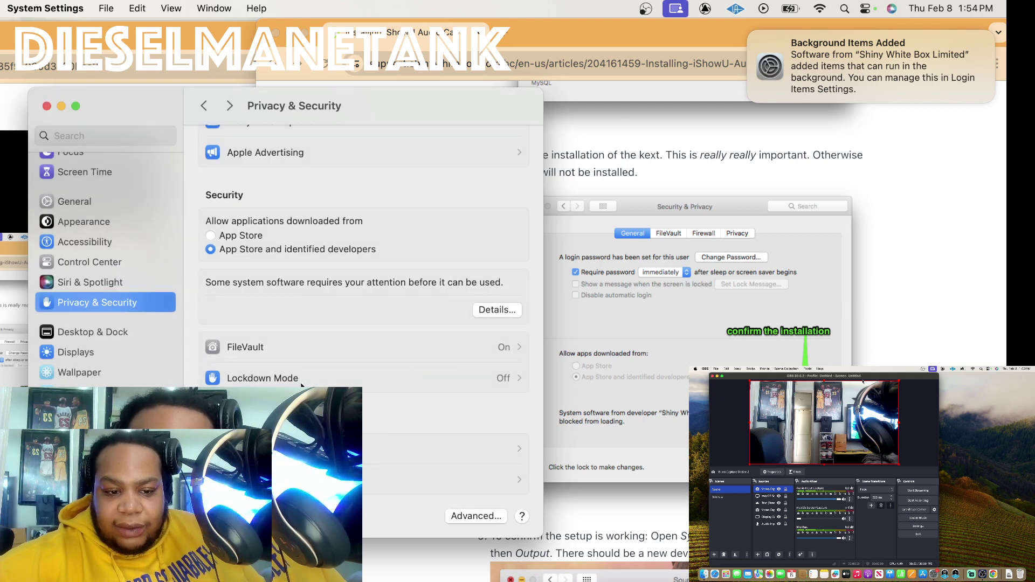
Open the Accessibility permissions in Privacy & Security and select the AEServer entry.
scroll(301, 384, up, 5)
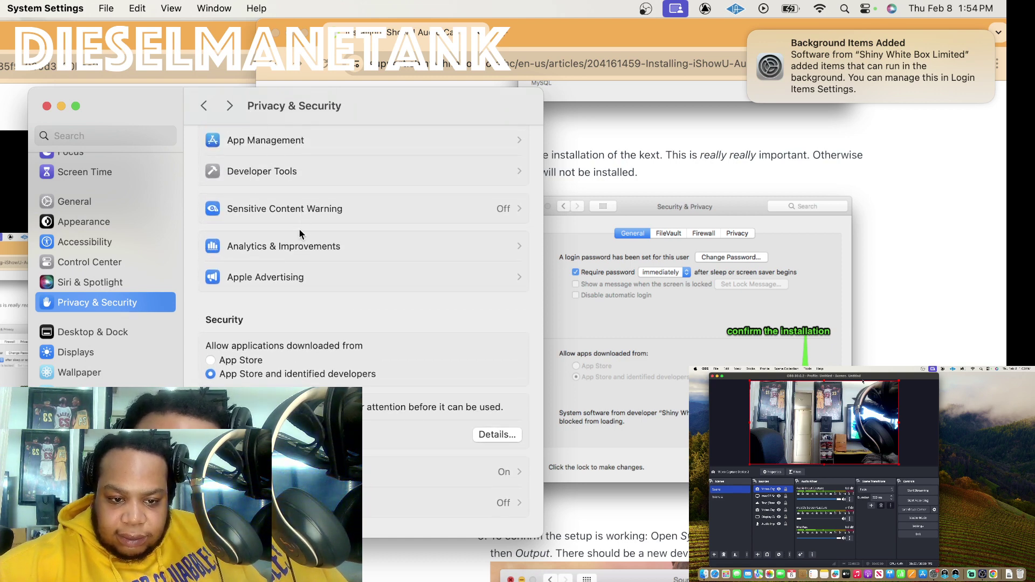
scroll(298, 228, up, 5)
scroll(299, 228, up, 7)
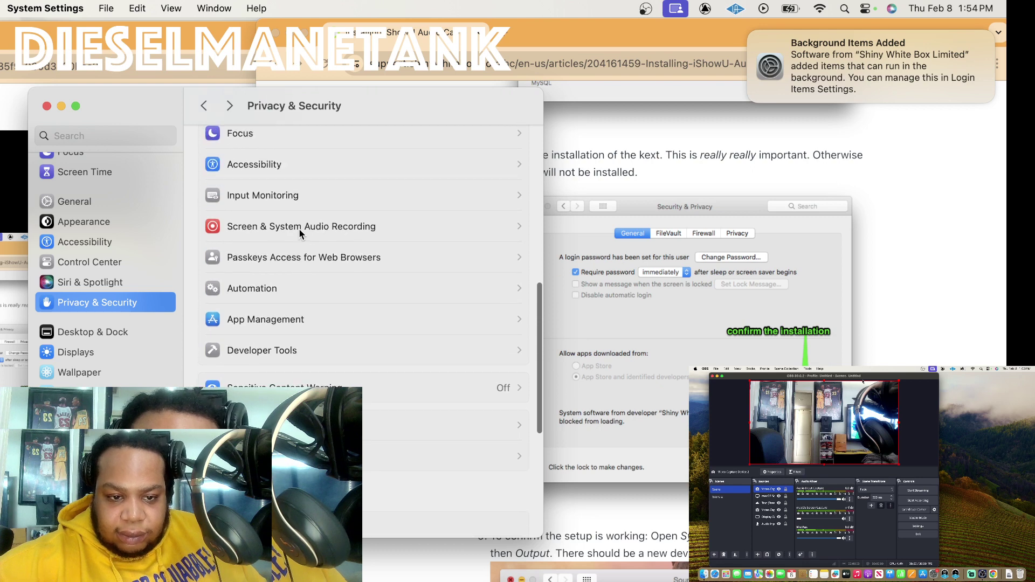
click(298, 268)
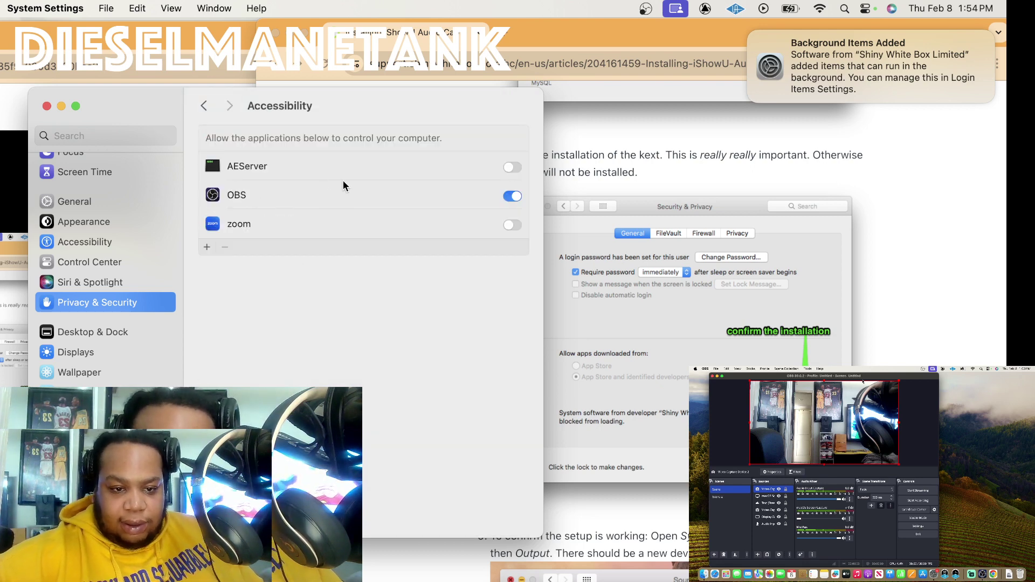
click(316, 170)
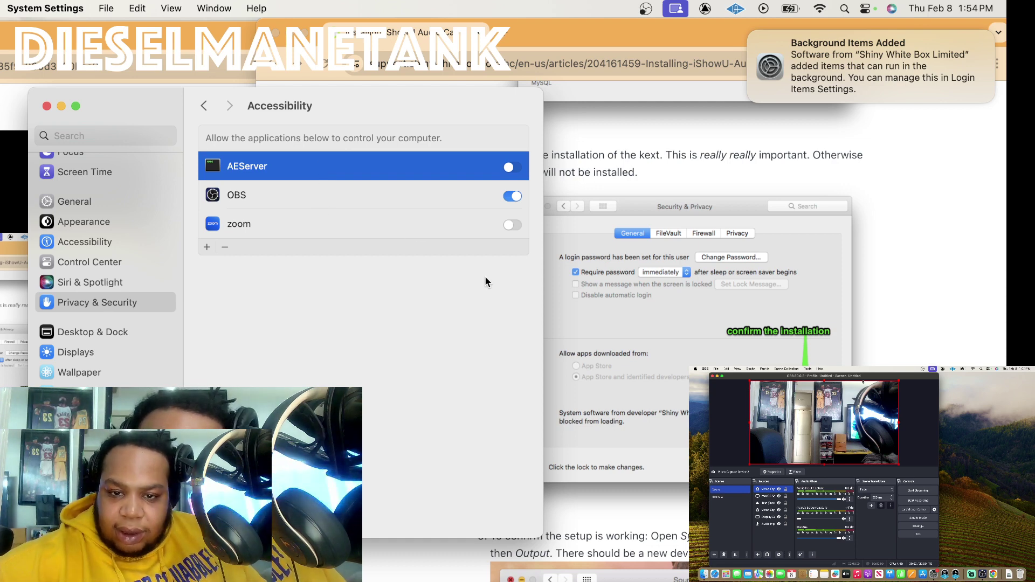
Read step 9 of the iShowU installation guide and open the Sound settings in System Settings.
click(656, 297)
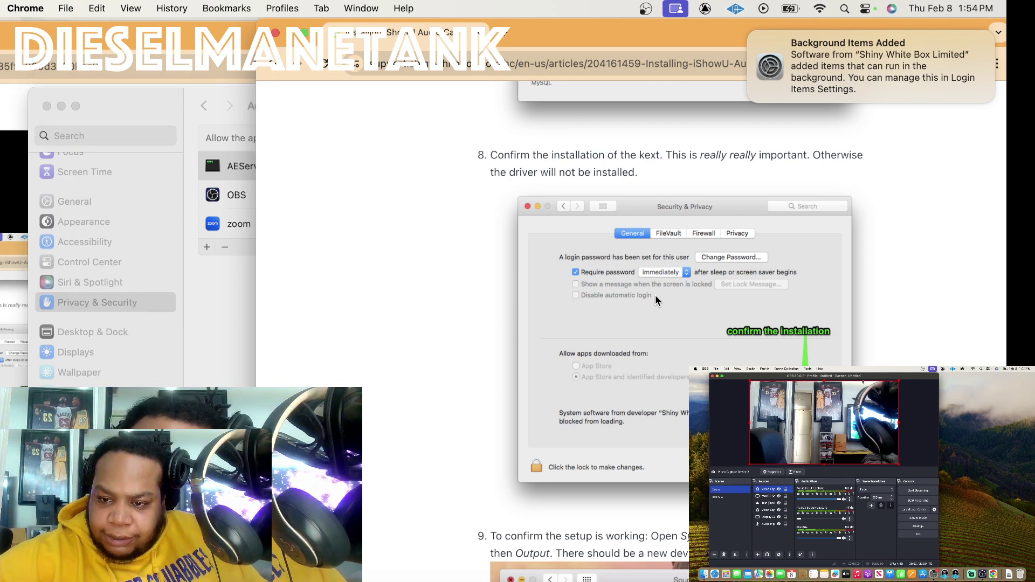
scroll(655, 297, down, 10)
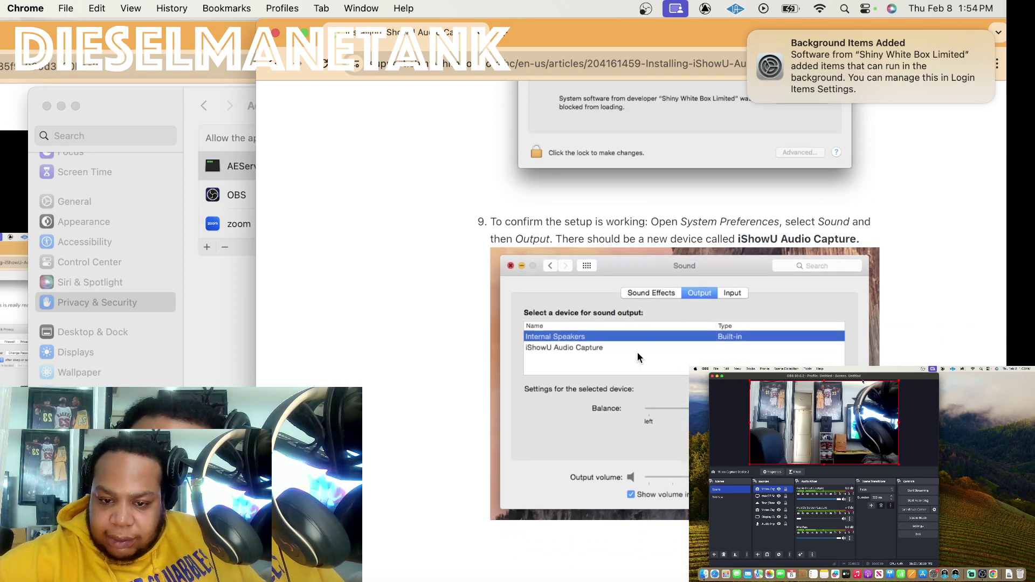
click(2, 8)
click(65, 54)
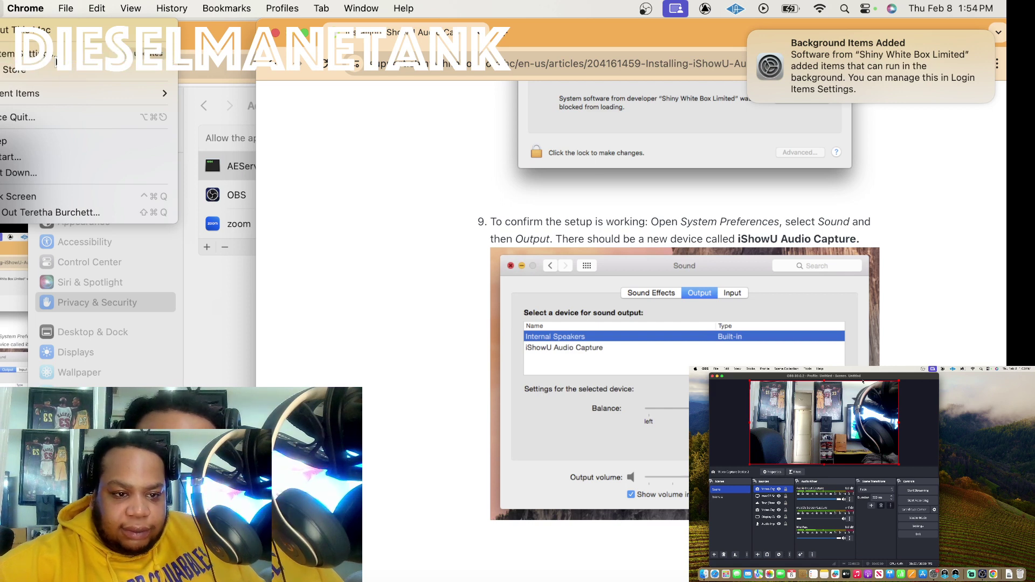
scroll(115, 352, down, 5)
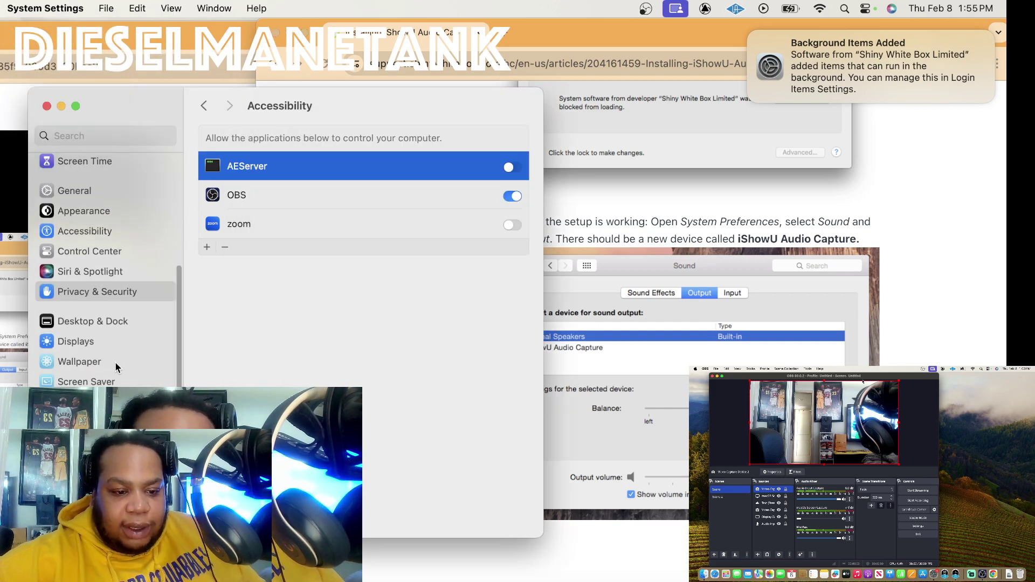
scroll(115, 368, up, 8)
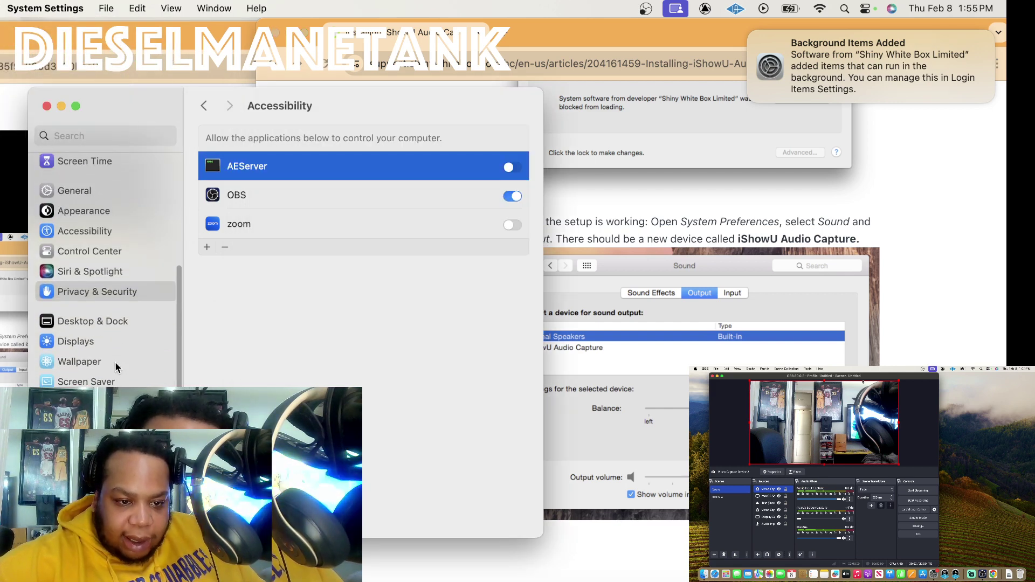
click(108, 294)
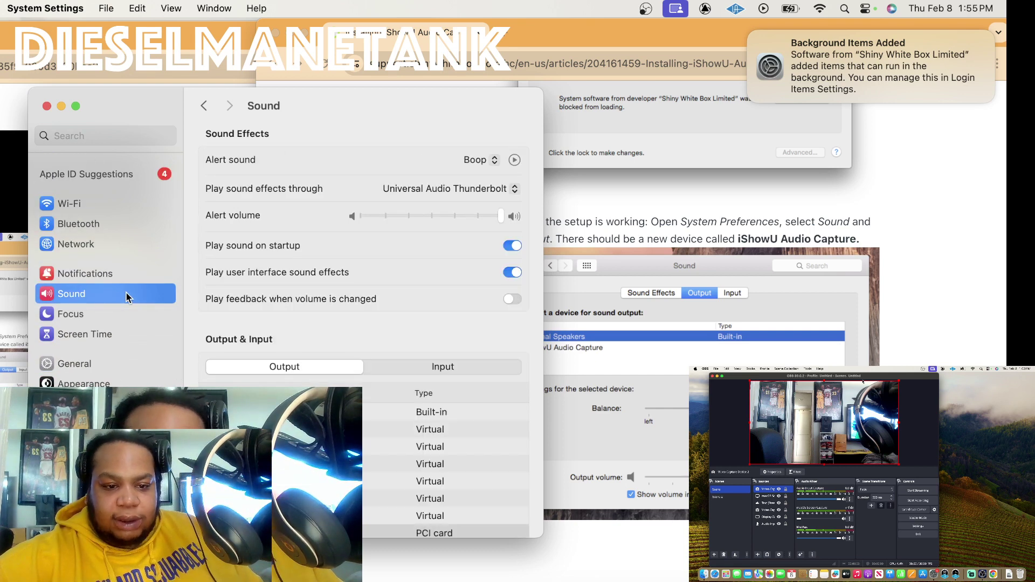
Look through the sound output devices for iShowU Audio Capture.
scroll(330, 313, down, 4)
scroll(330, 318, down, 2)
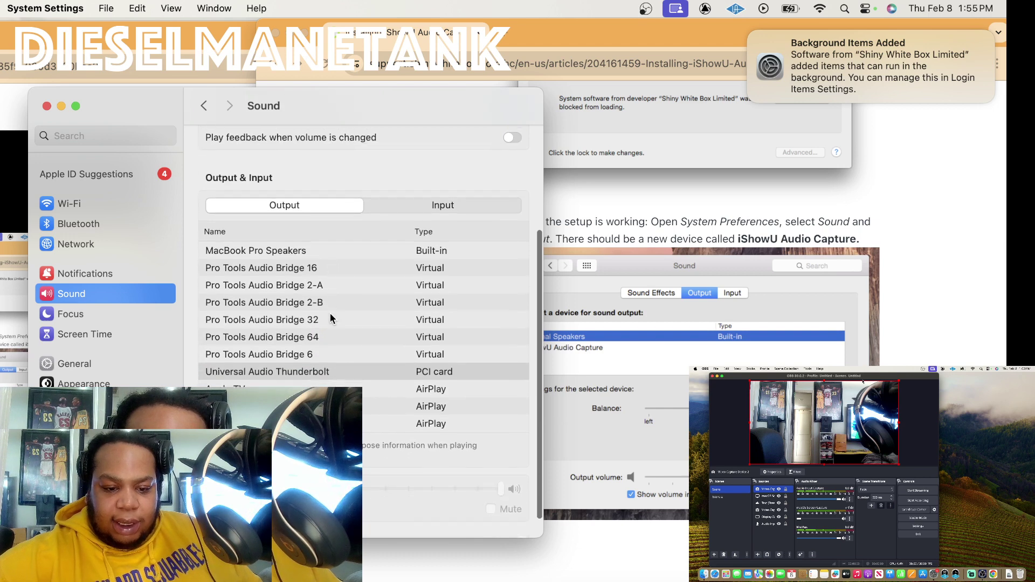
scroll(368, 372, up, 3)
scroll(368, 372, down, 1)
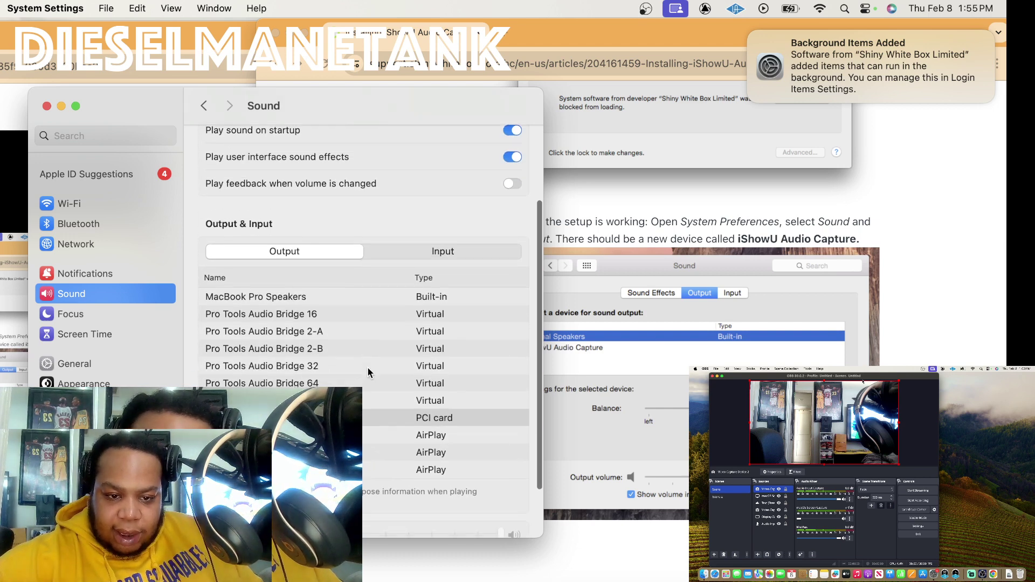
click(408, 247)
click(303, 269)
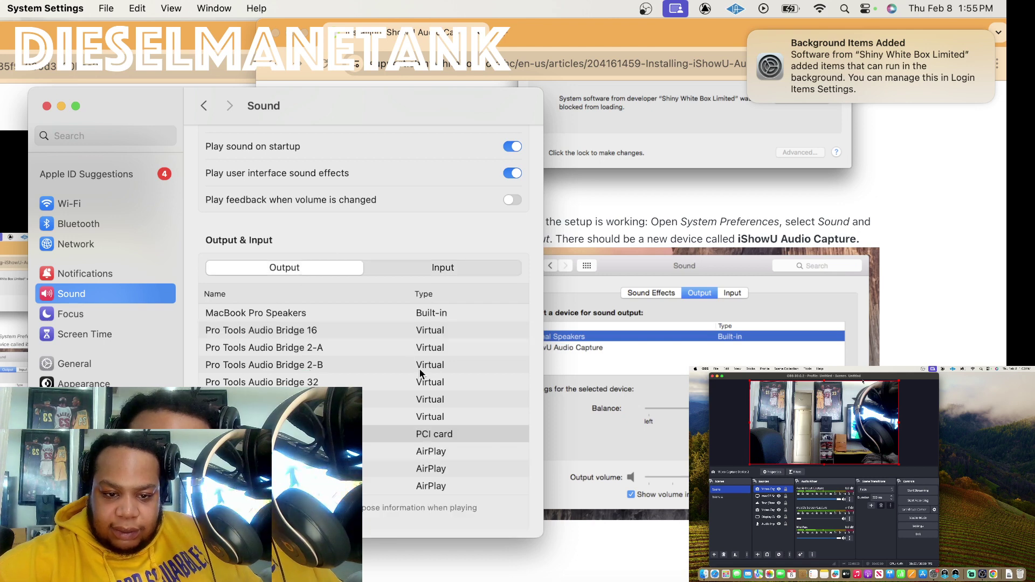
scroll(377, 280, down, 3)
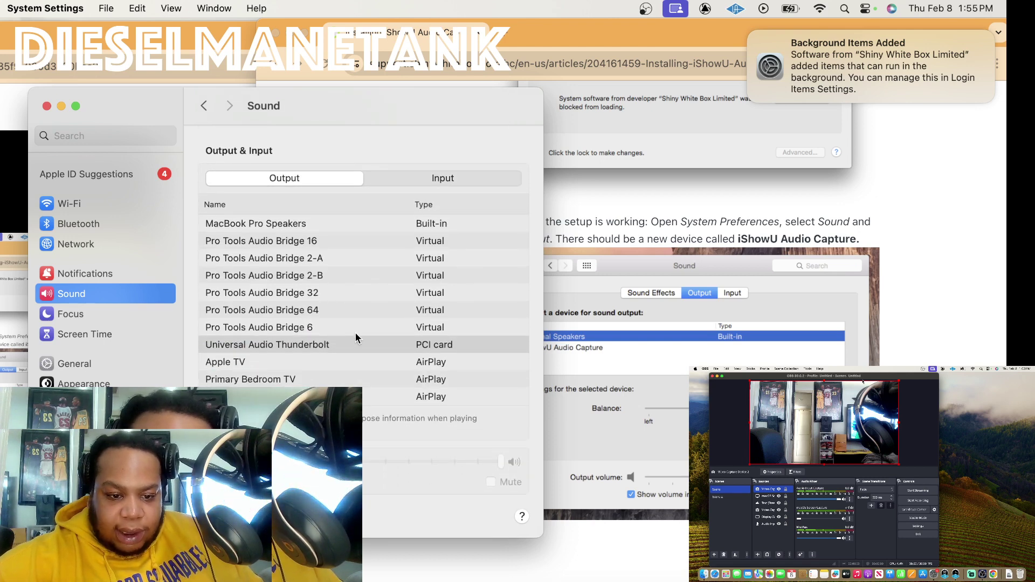
scroll(371, 426, down, 2)
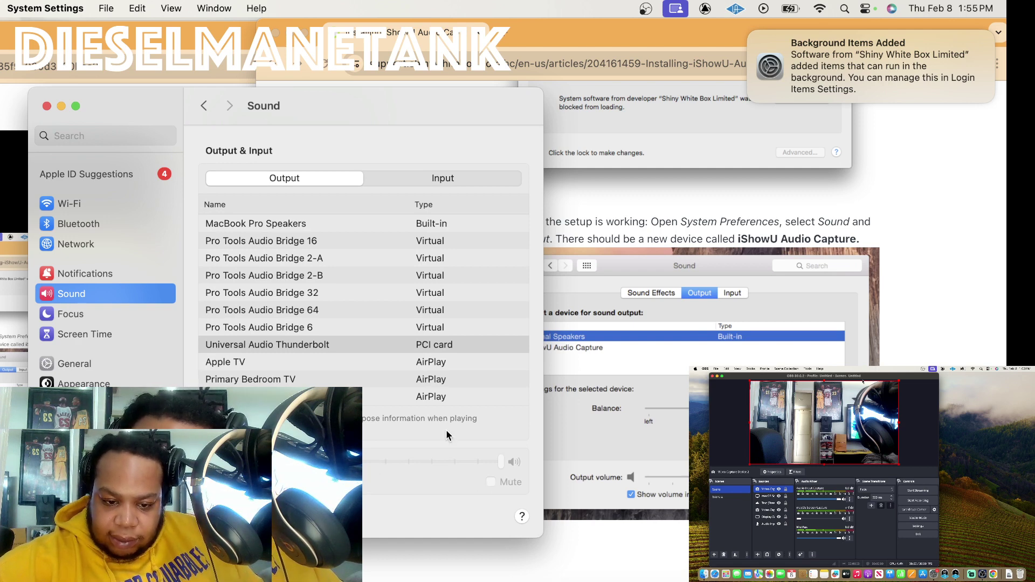
Return to the installation guide and reread step 8 about confirming the kext installation.
click(668, 395)
scroll(668, 397, up, 3)
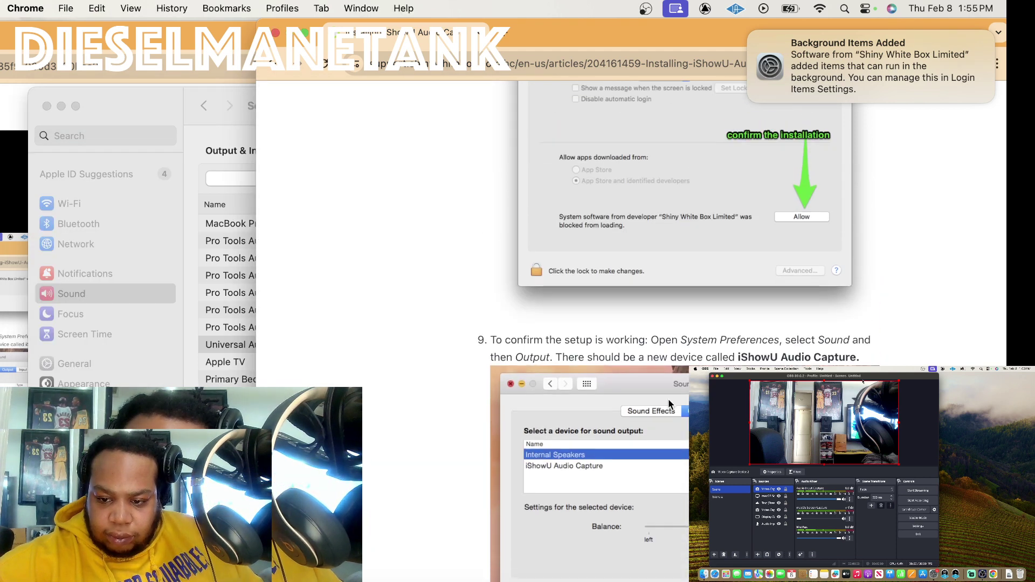
scroll(668, 403, up, 2)
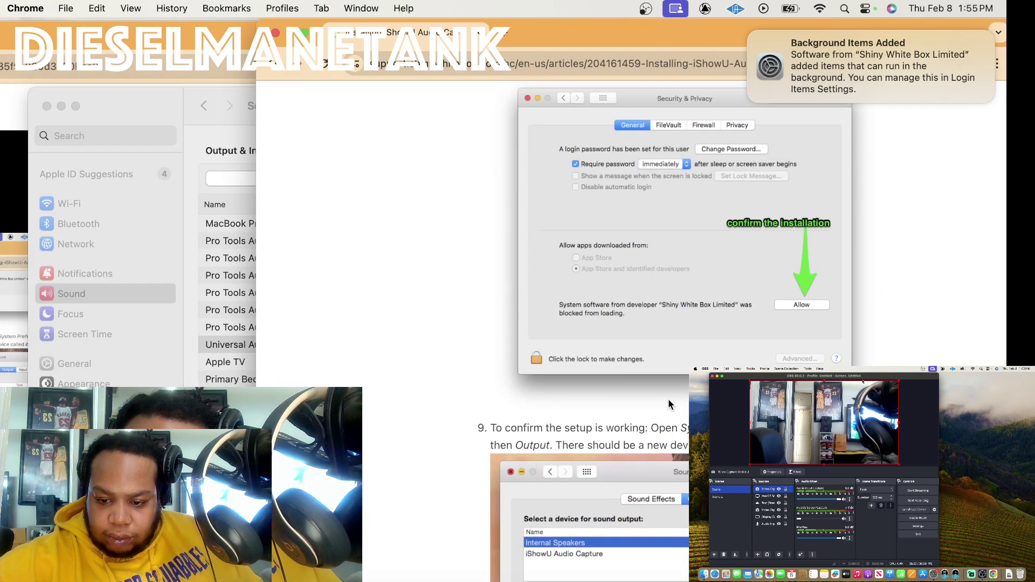
scroll(668, 404, up, 2)
scroll(668, 404, up, 1)
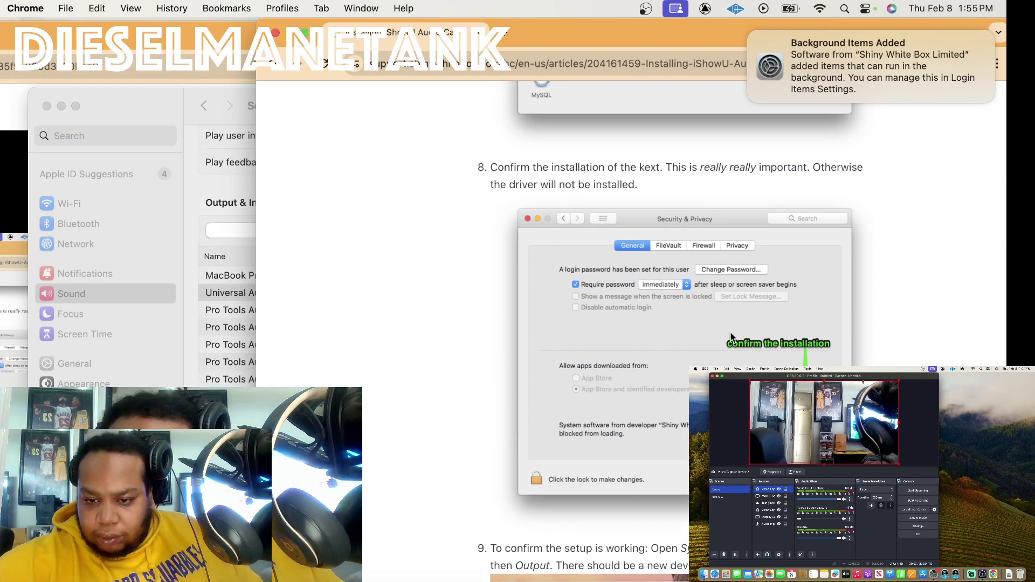
scroll(661, 345, up, 2)
scroll(660, 343, up, 4)
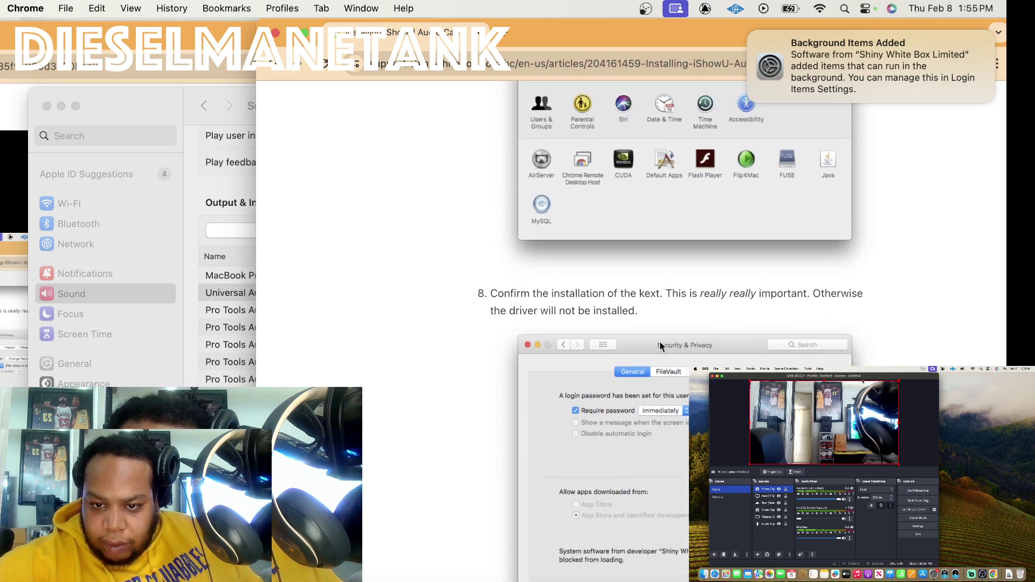
Switch to System Settings, check General, reopen Privacy & Security and move the window so more of the guide shows.
click(144, 207)
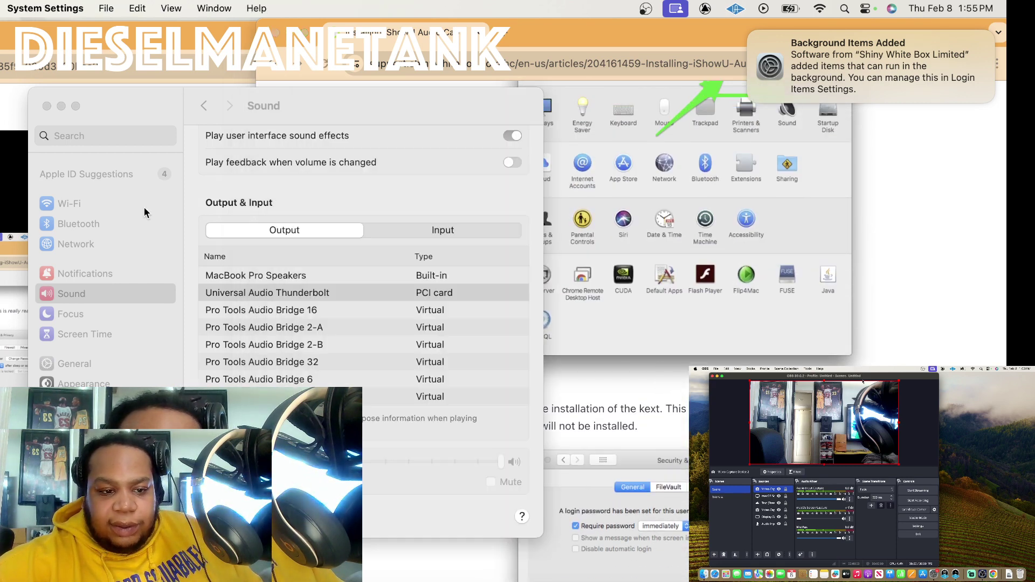
click(98, 365)
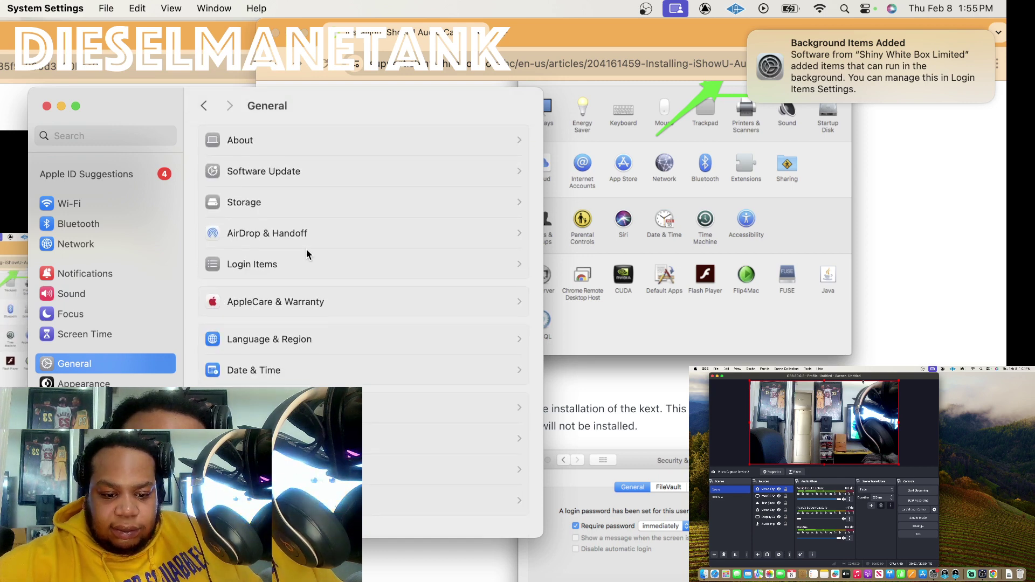
scroll(306, 249, up, 1)
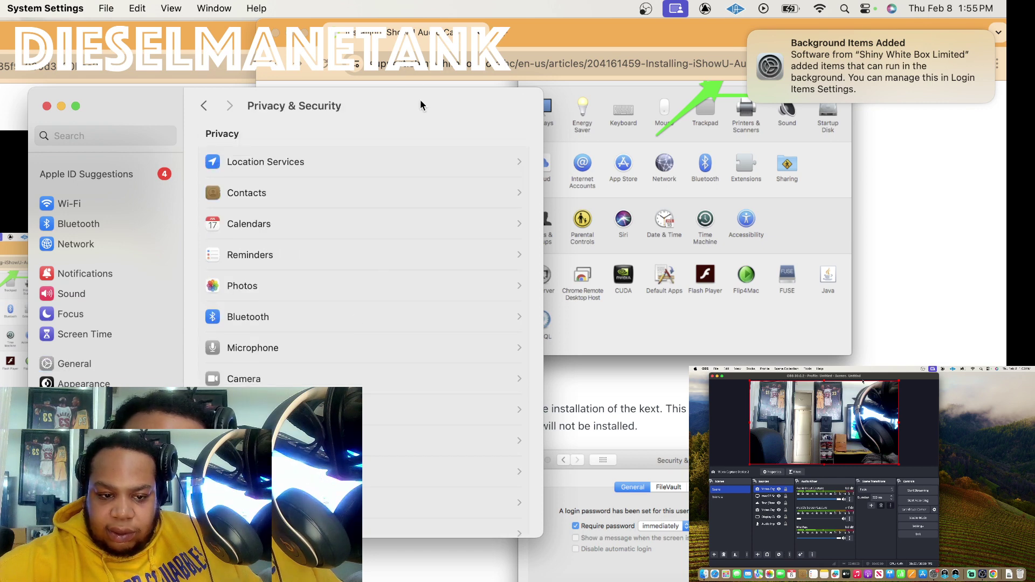
drag(420, 100, 397, 74)
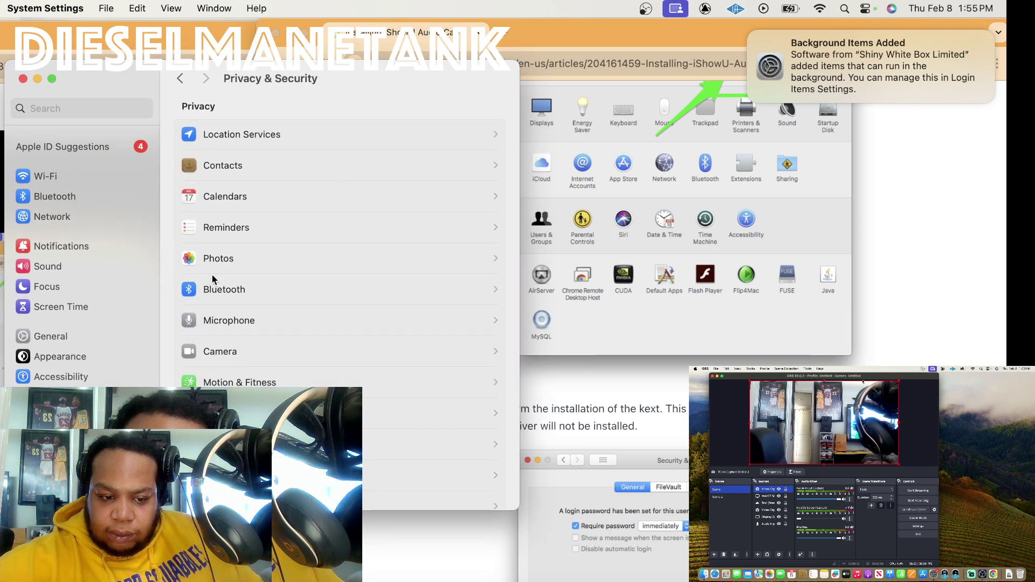
scroll(135, 333, down, 10)
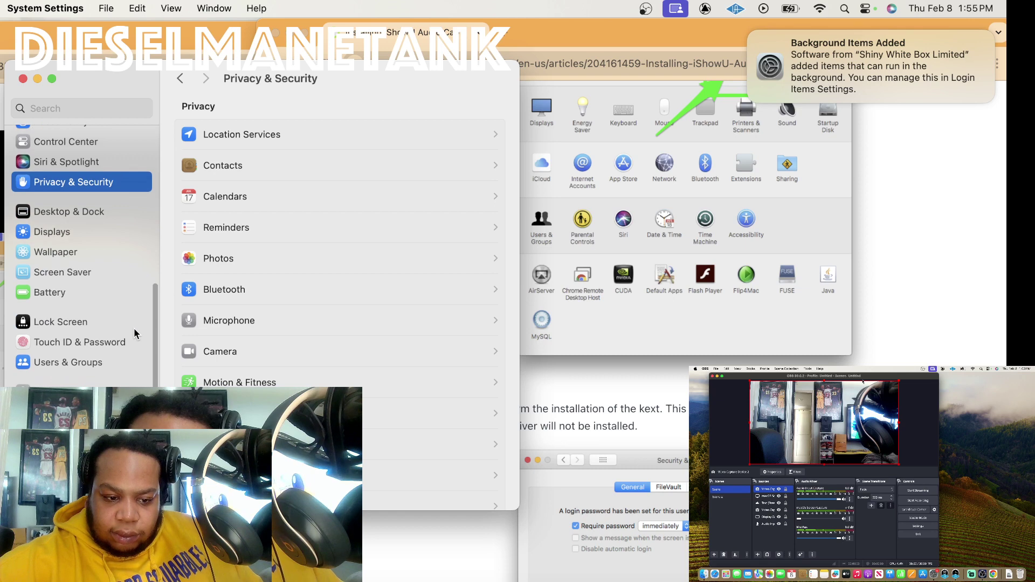
scroll(135, 333, up, 3)
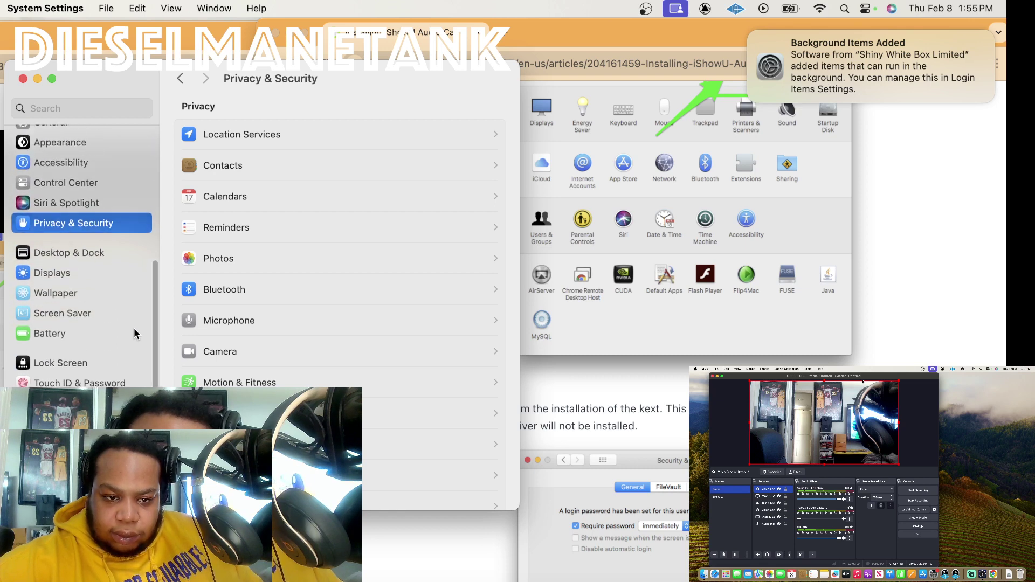
scroll(133, 329, up, 6)
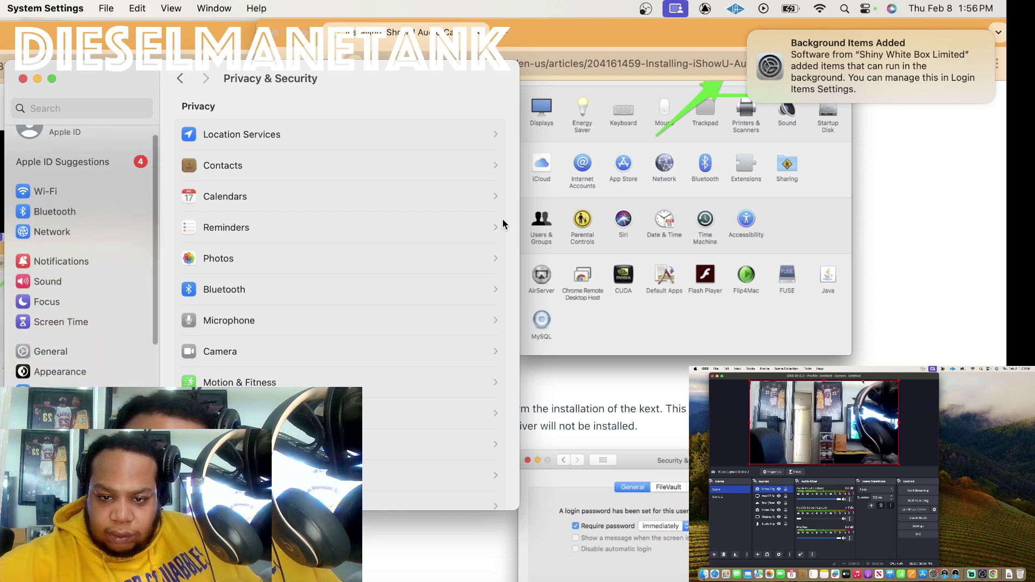
Reread step 7 of the installation guide and look through the System Settings menus for the Security & Privacy option.
click(640, 168)
scroll(640, 168, up, 5)
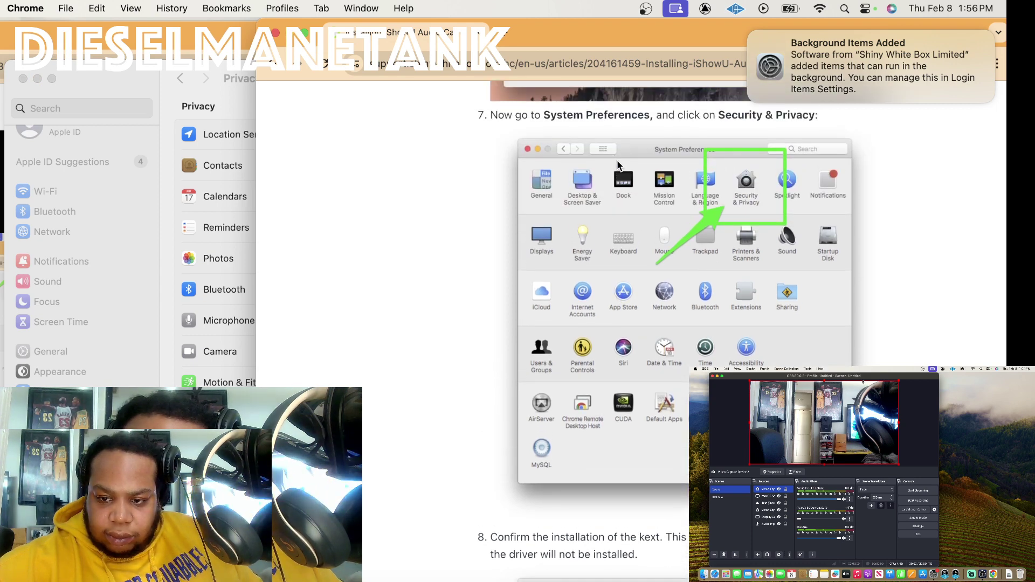
click(145, 91)
click(169, 8)
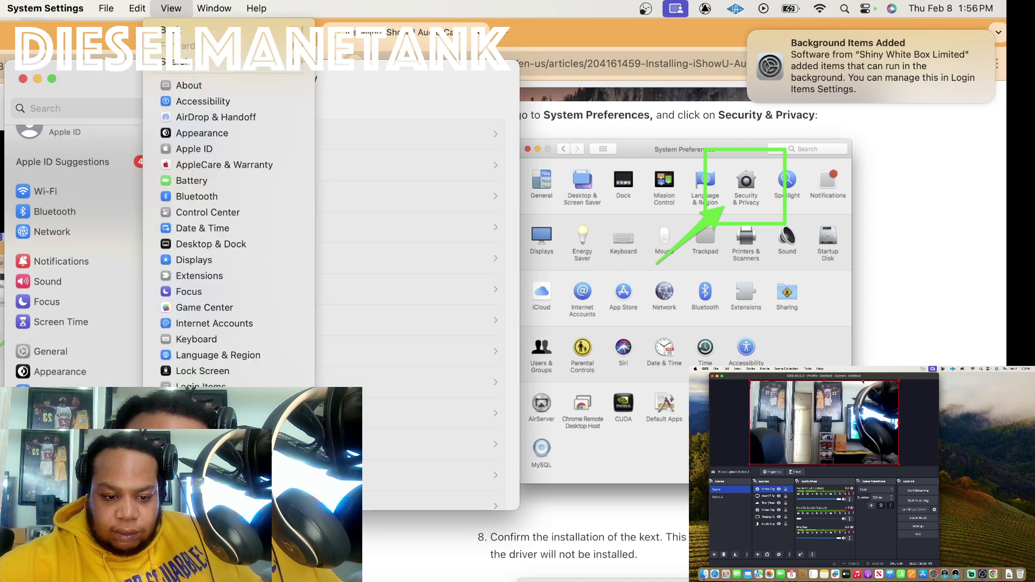
scroll(228, 232, down, 5)
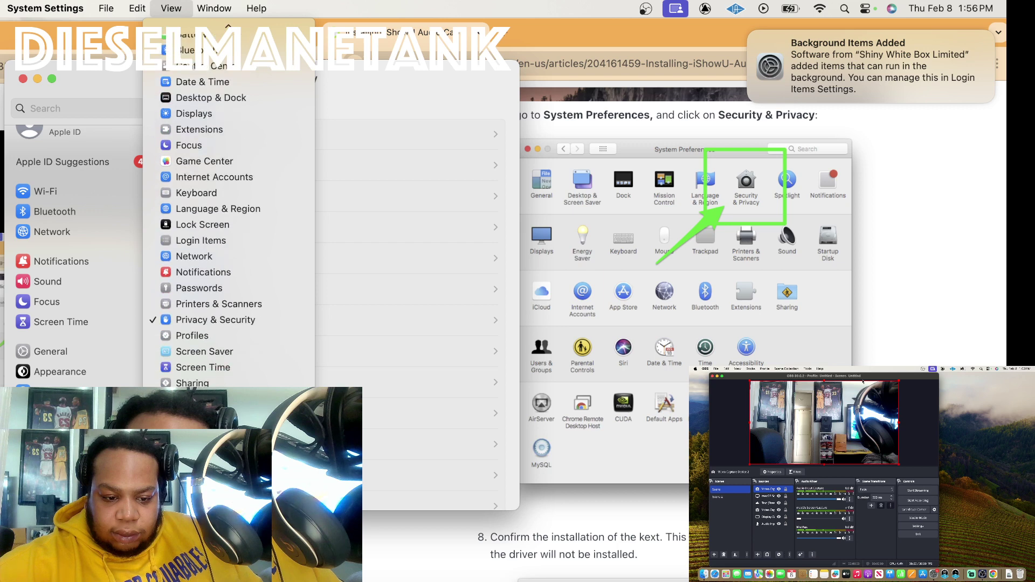
click(89, 94)
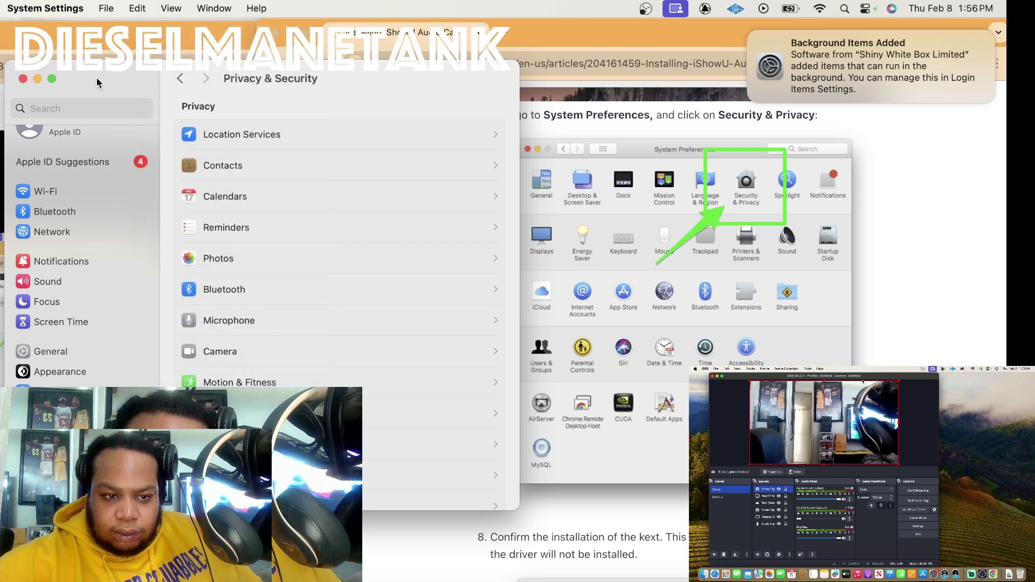
click(138, 12)
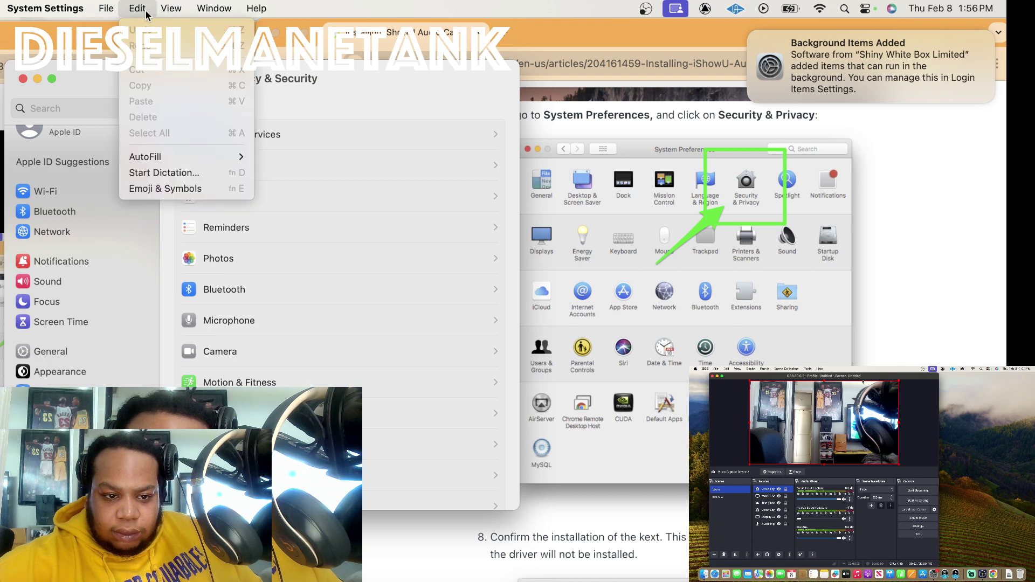
mouse_move(170, 11)
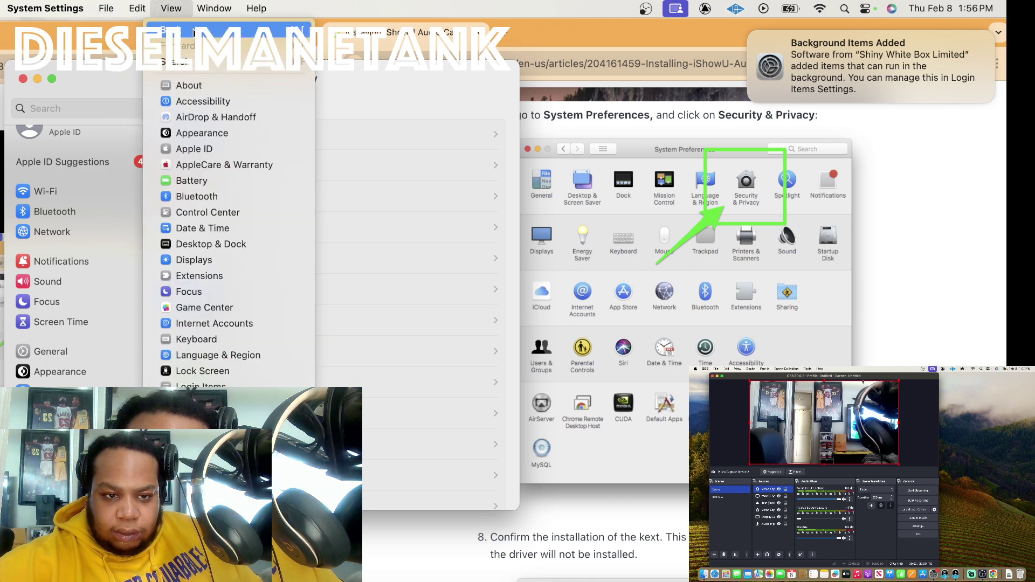
mouse_move(214, 9)
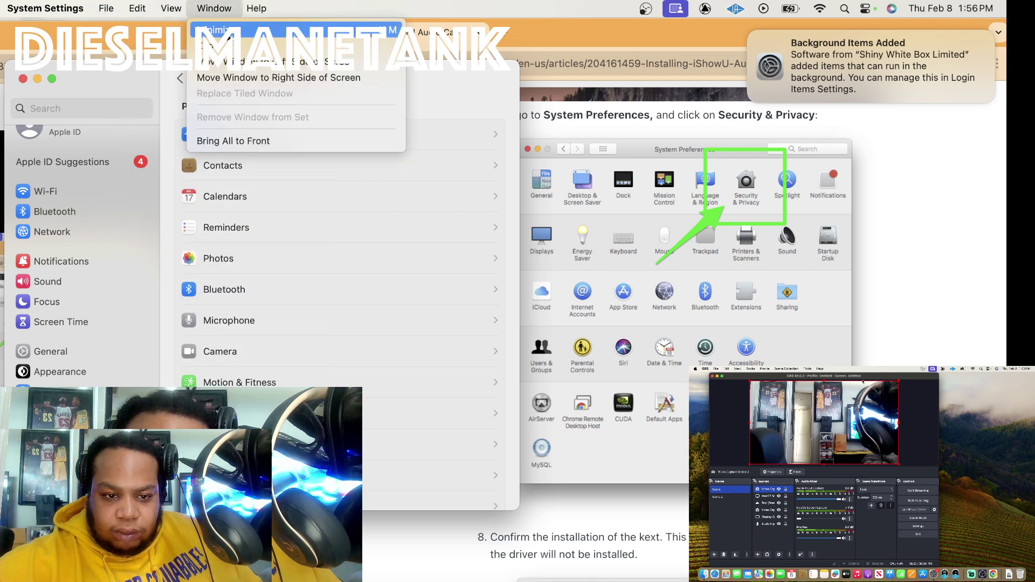
Check the live stream's chat and the YouTube video by switching between their windows and System Settings.
click(72, 31)
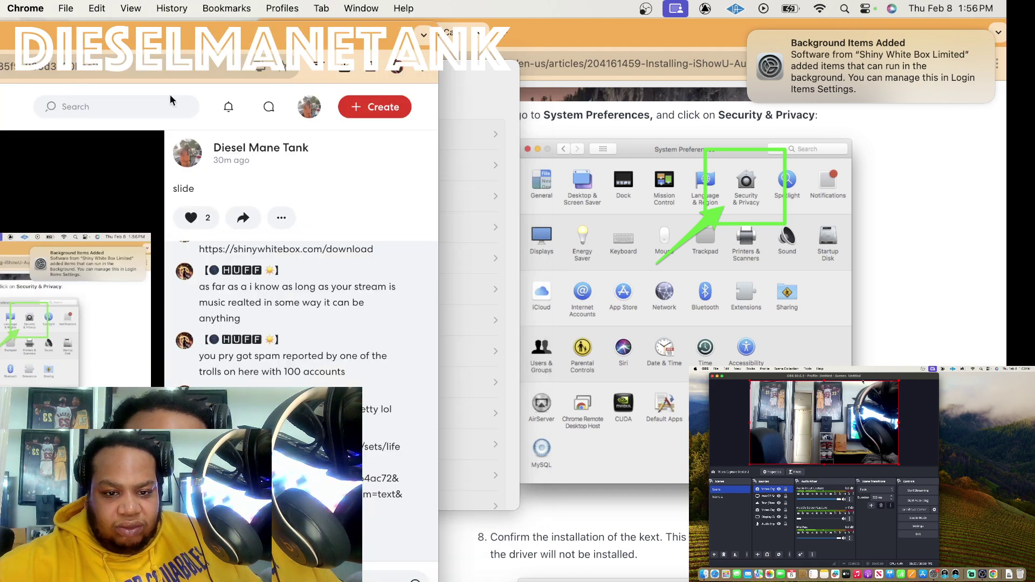
click(469, 91)
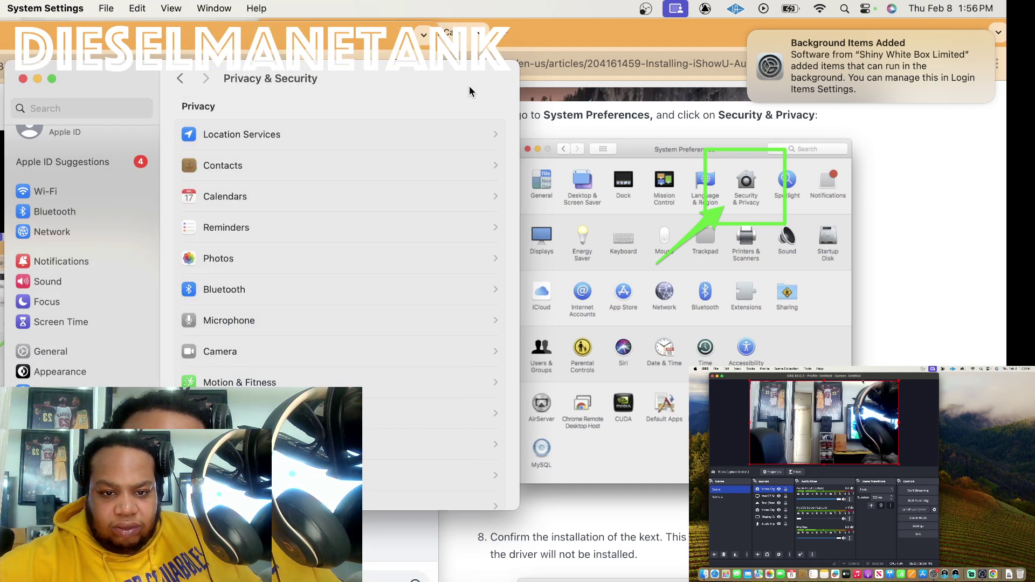
key(ctrl+Up)
click(456, 146)
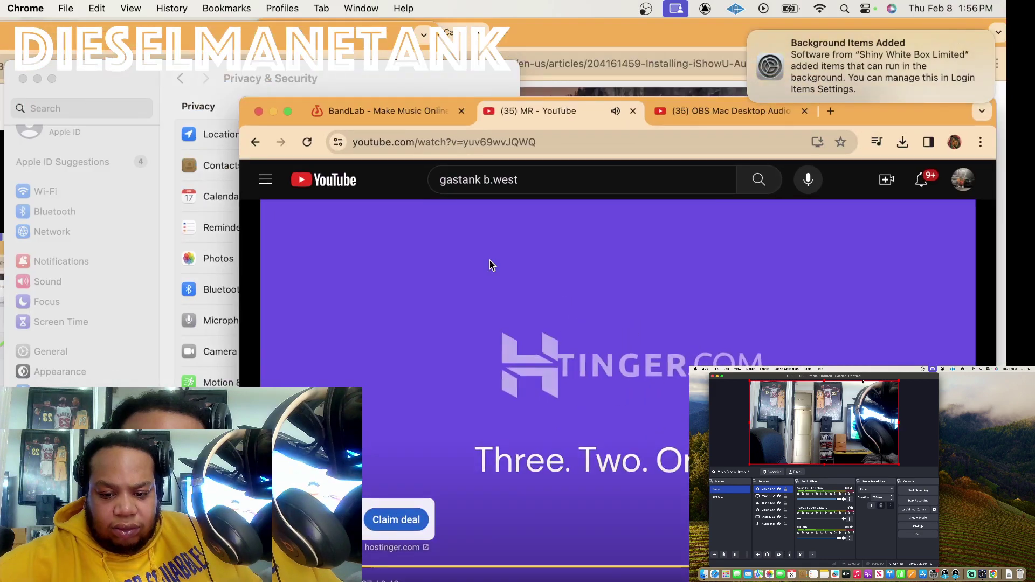
scroll(491, 262, down, 10)
scroll(662, 387, down, 5)
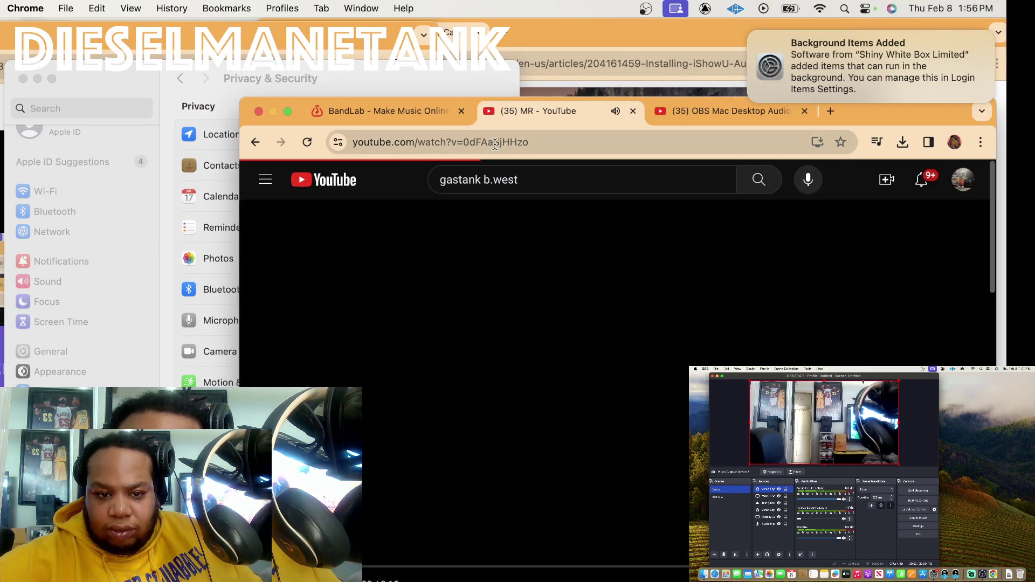
click(412, 85)
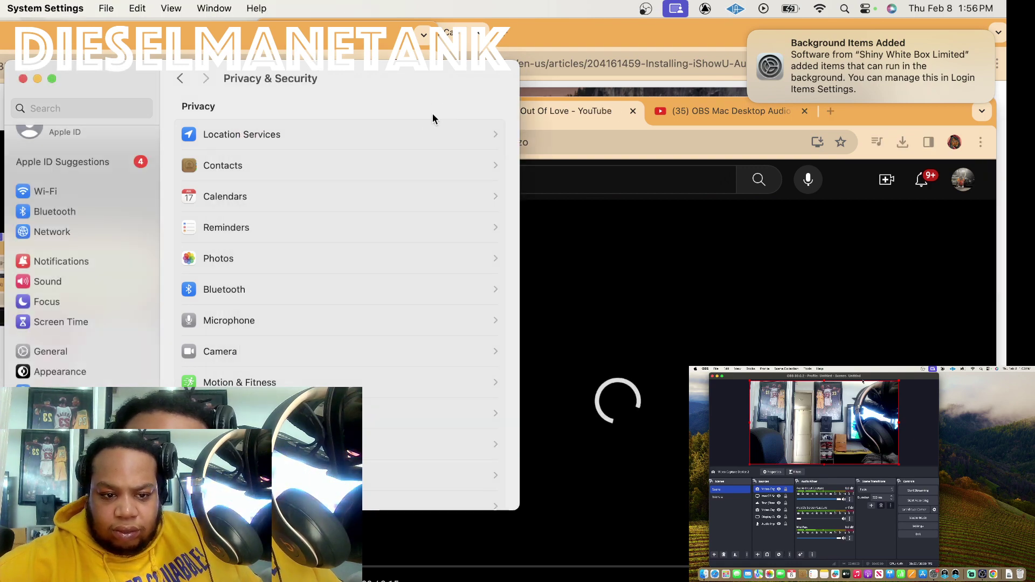
key(ctrl+Up)
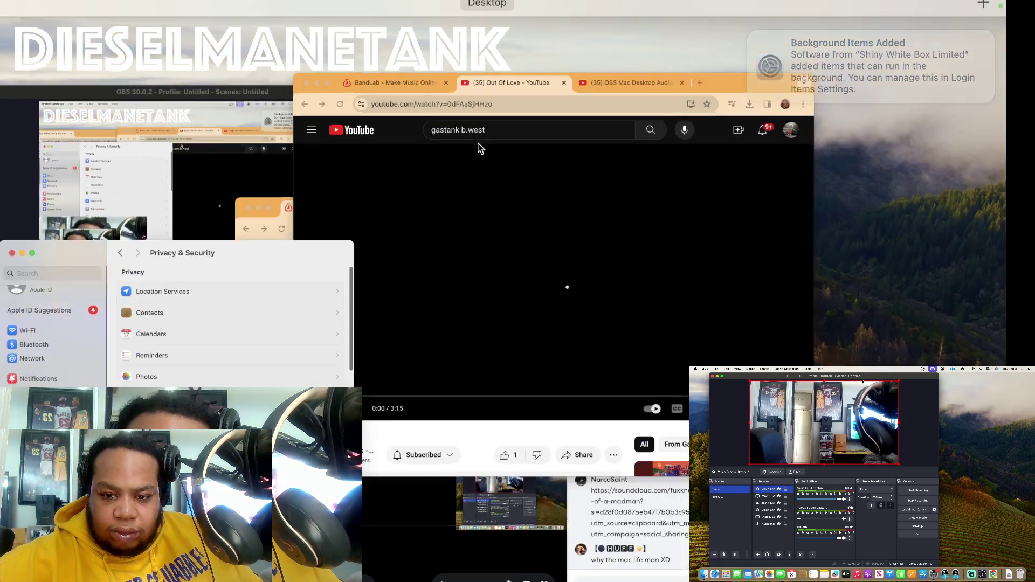
click(690, 215)
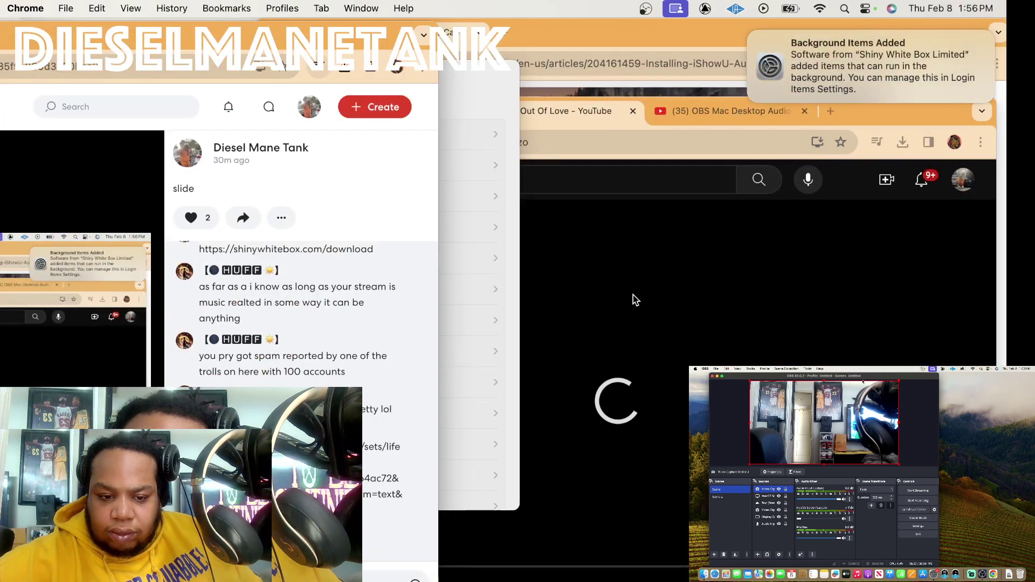
key(ctrl+Up)
key(ctrl+Up)
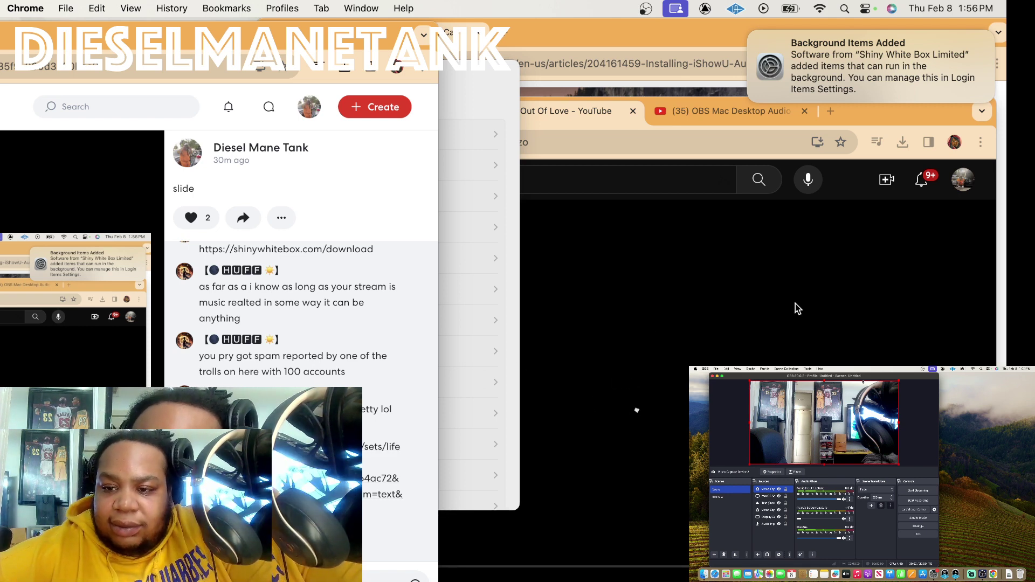
Open Login Items from the background items notification and examine the Allow in the Background list for Shiny White Box Limited.
click(890, 73)
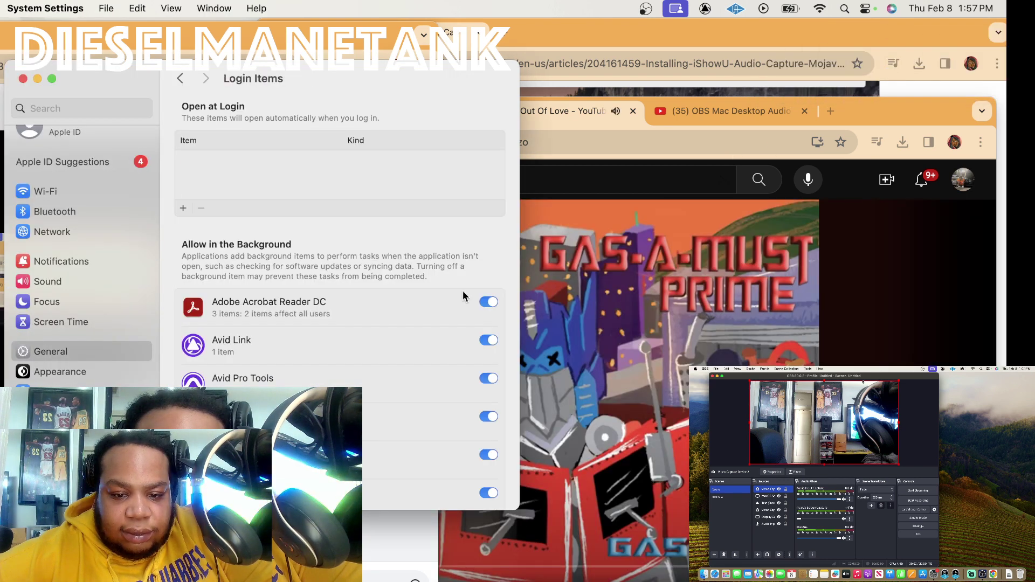
scroll(463, 296, down, 5)
scroll(460, 302, down, 3)
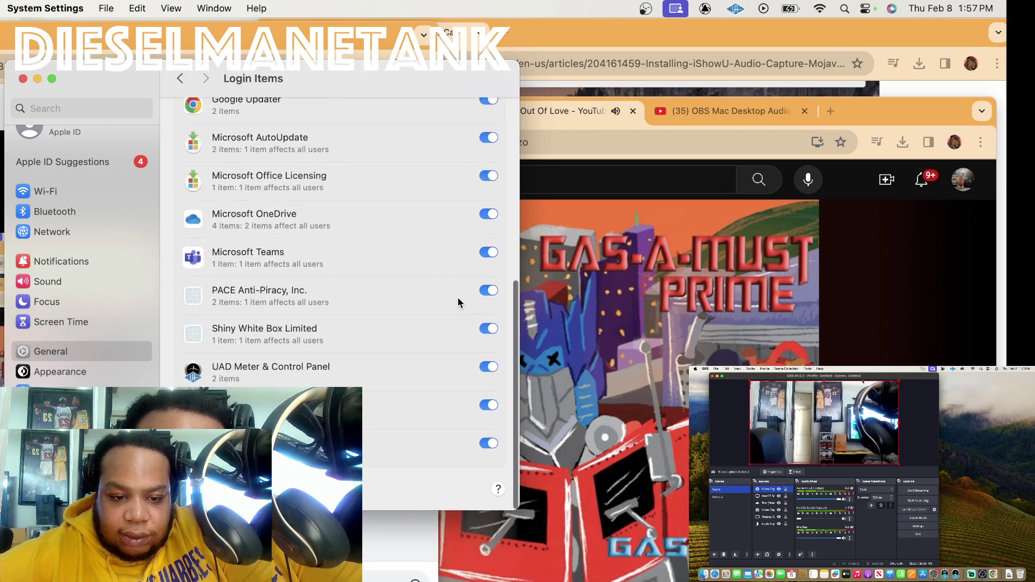
scroll(189, 345, up, 6)
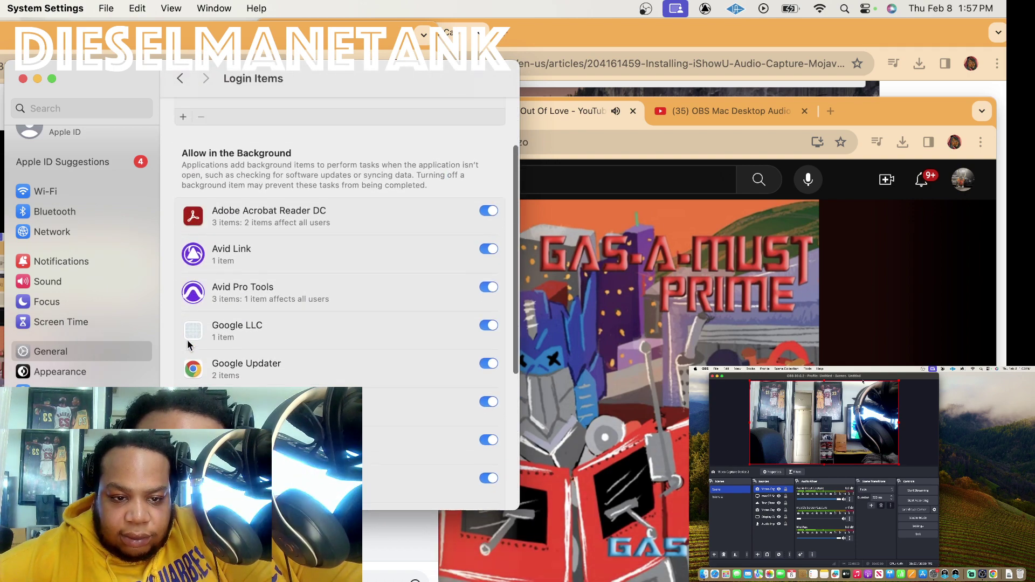
scroll(370, 380, up, 1)
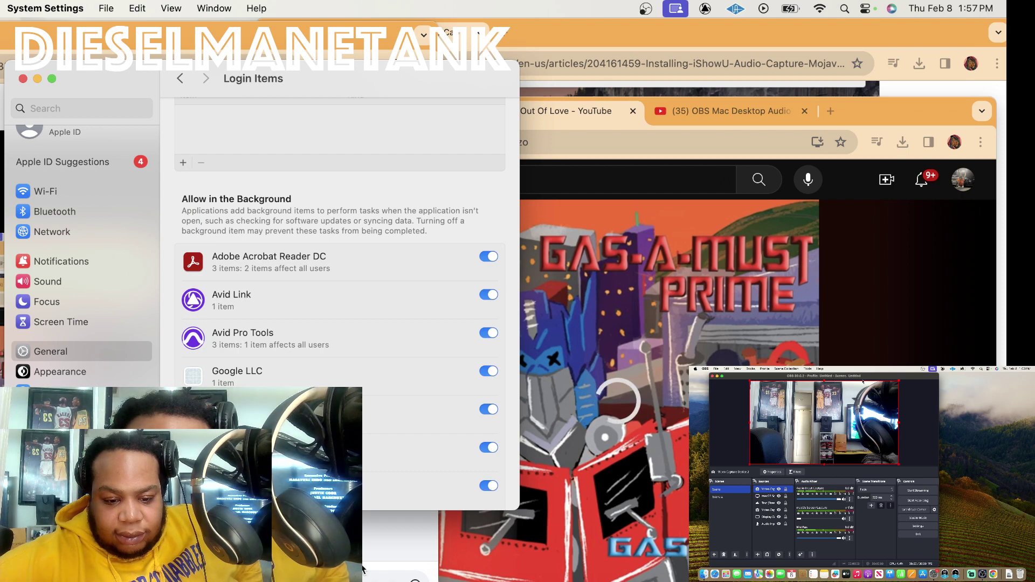
scroll(367, 566, up, 3)
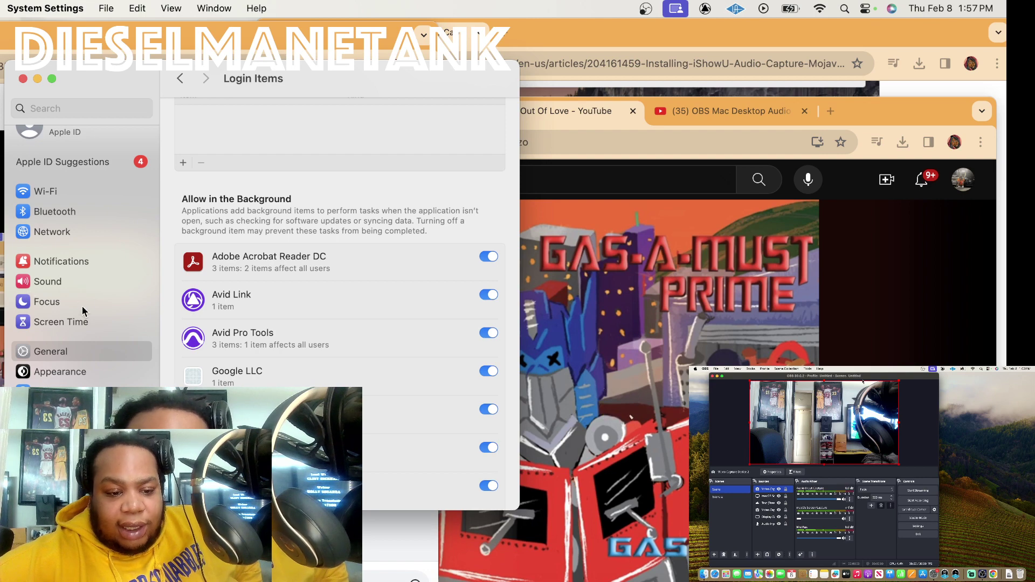
scroll(85, 264, down, 1)
scroll(399, 541, up, 1)
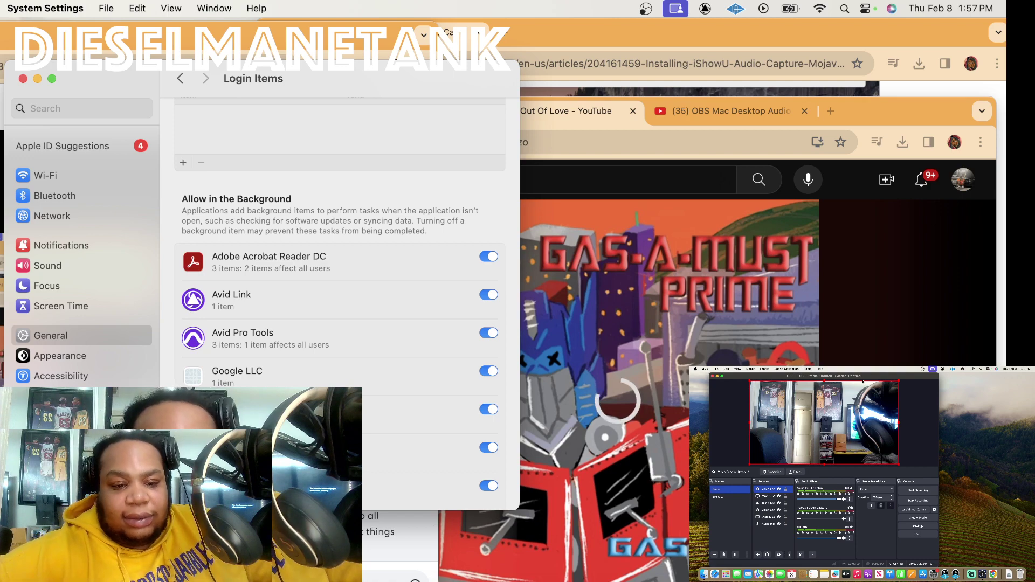
scroll(340, 302, down, 5)
scroll(340, 302, down, 2)
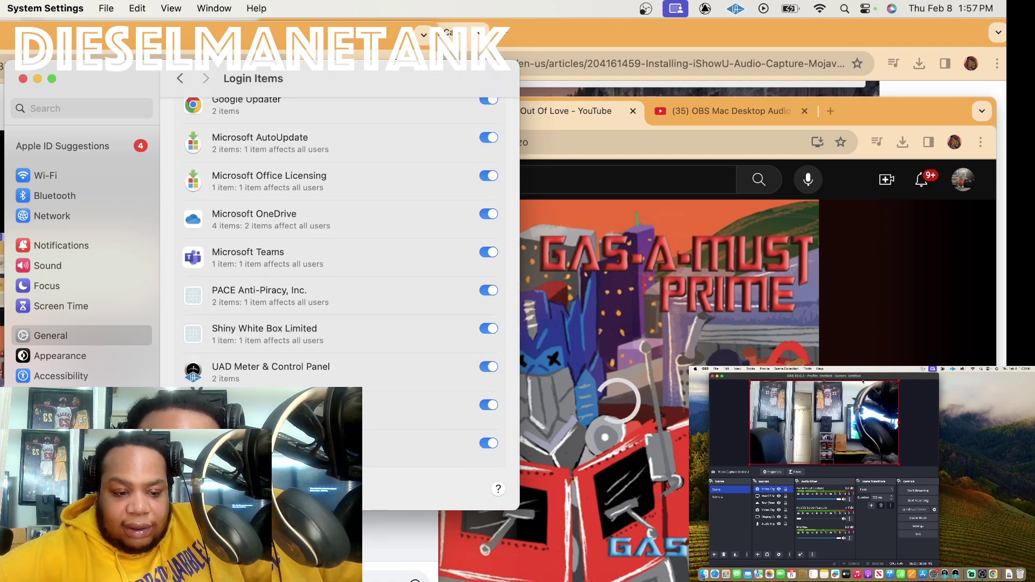
Reopen Privacy & Security, move the YouTube window higher, and check the Microphone permissions before returning to the privacy list.
click(59, 437)
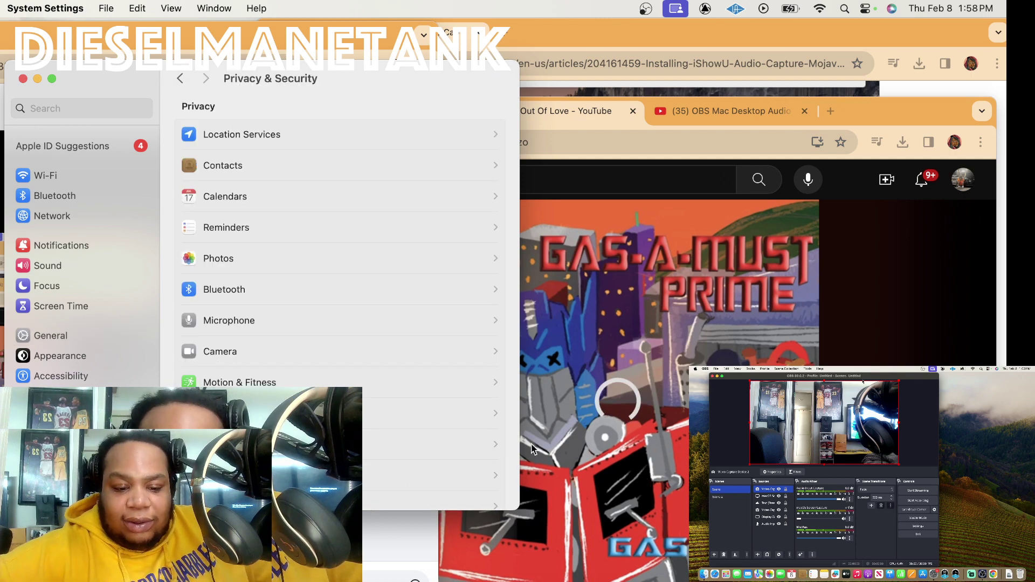
drag(860, 102, 872, 44)
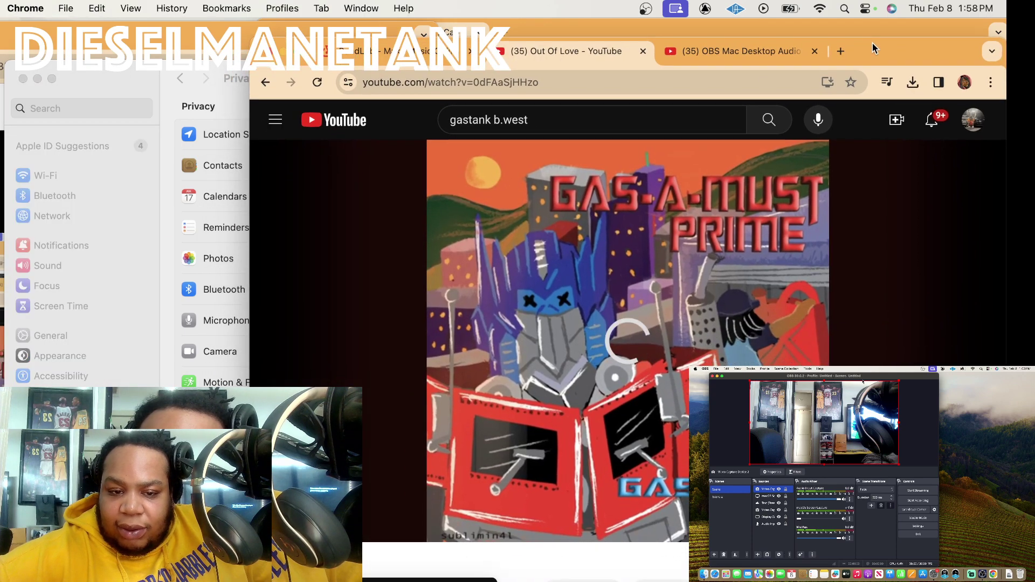
click(132, 76)
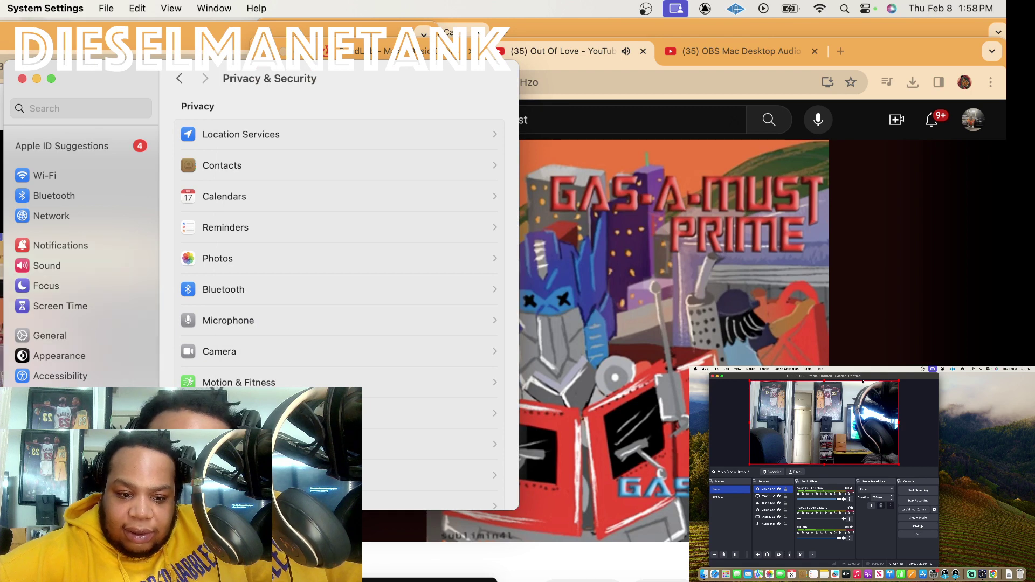
scroll(340, 243, down, 2)
scroll(339, 243, down, 2)
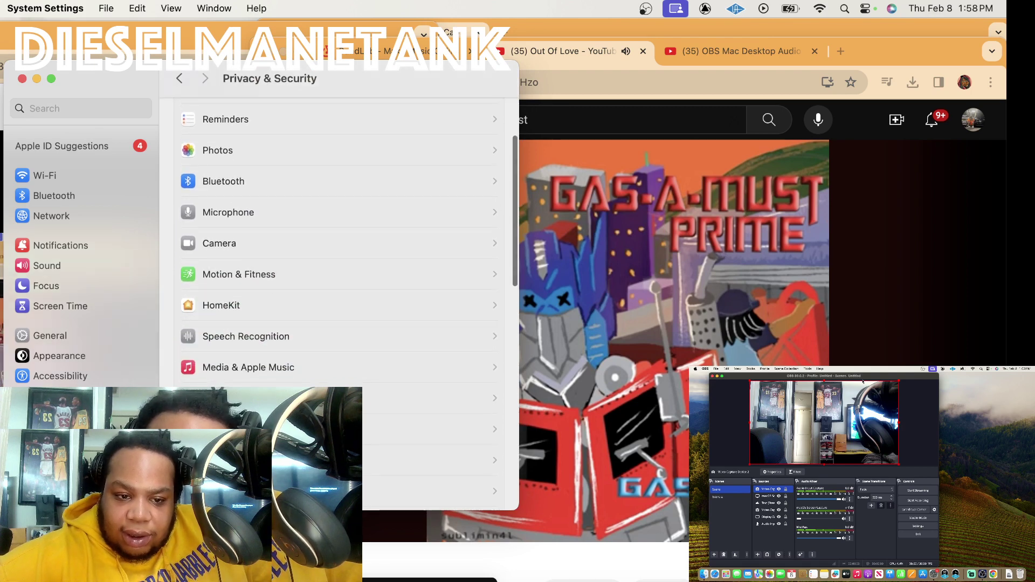
scroll(339, 243, down, 2)
click(288, 163)
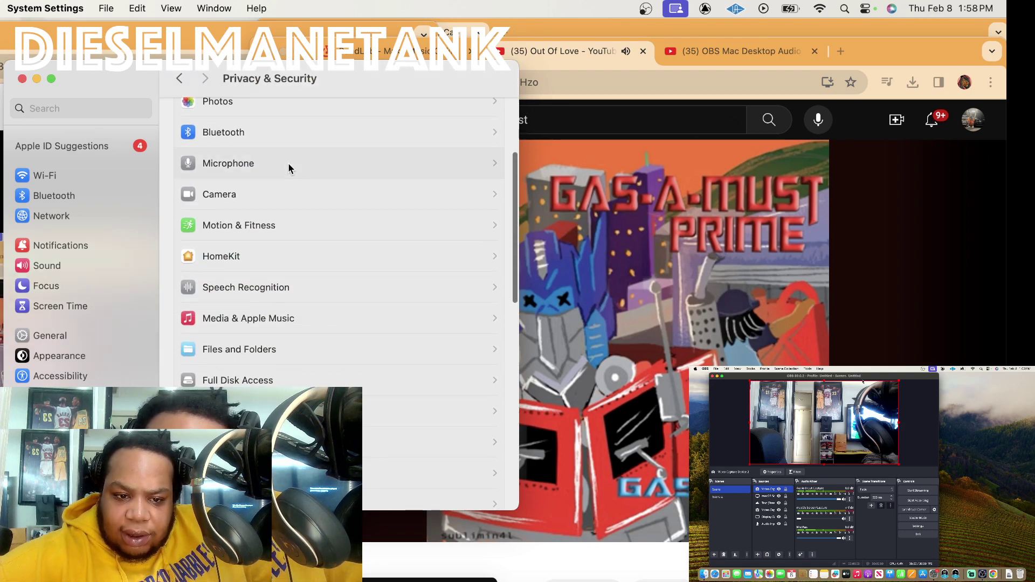
click(180, 81)
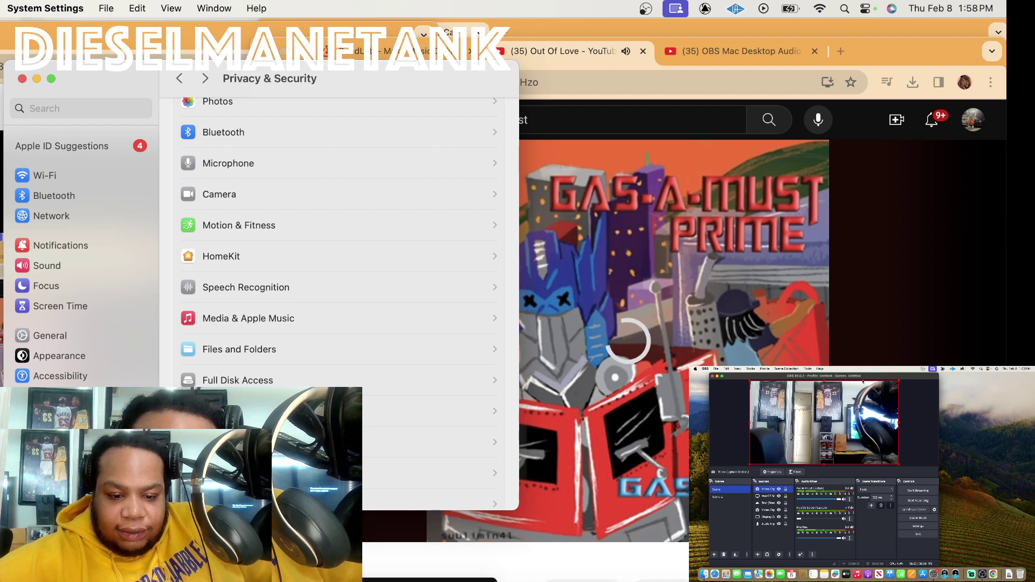
Move the System Settings window lower on the desktop and recheck the beginning of the Privacy & Security list.
drag(444, 81, 462, 131)
click(311, 87)
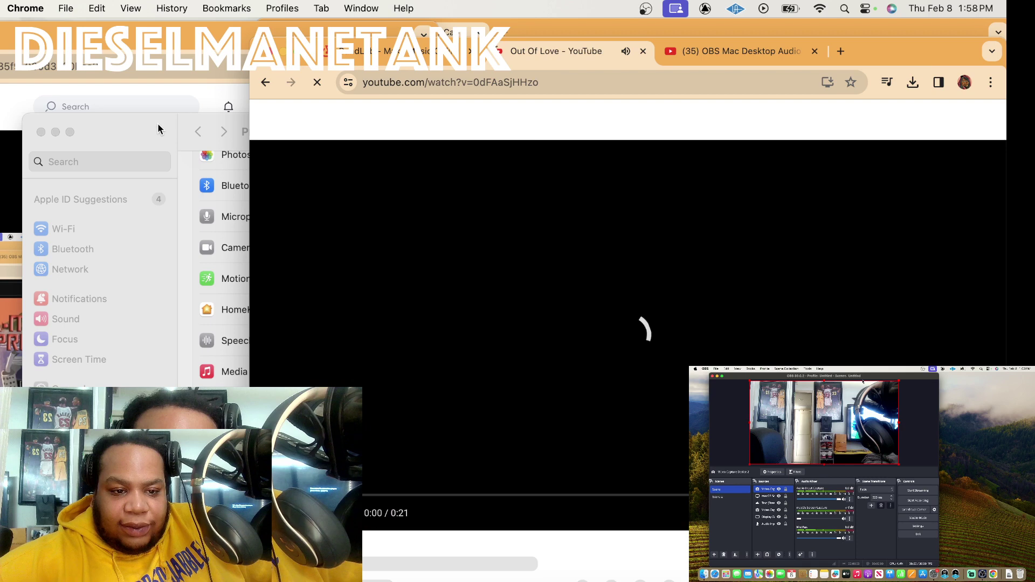
click(161, 132)
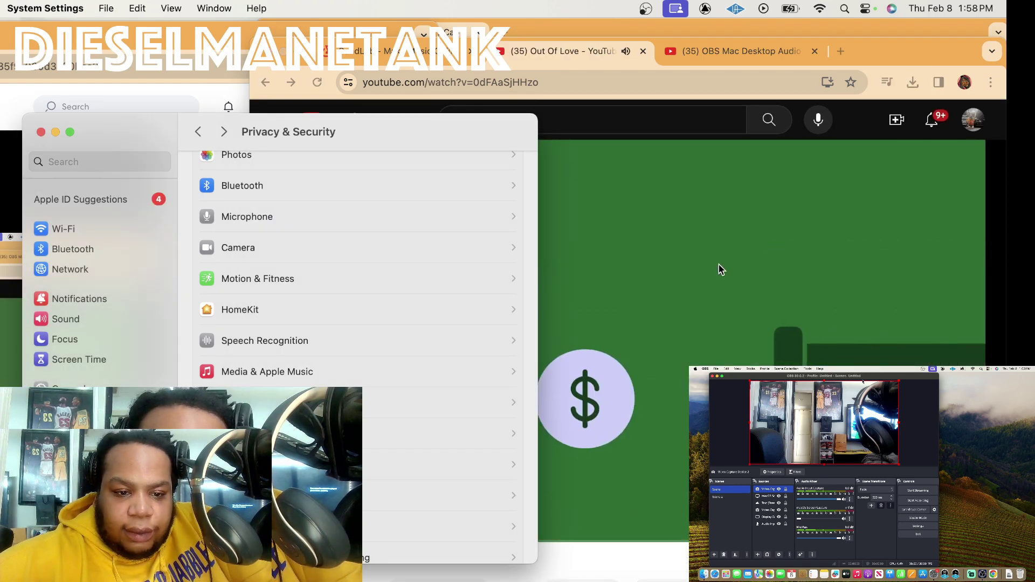
scroll(384, 317, up, 5)
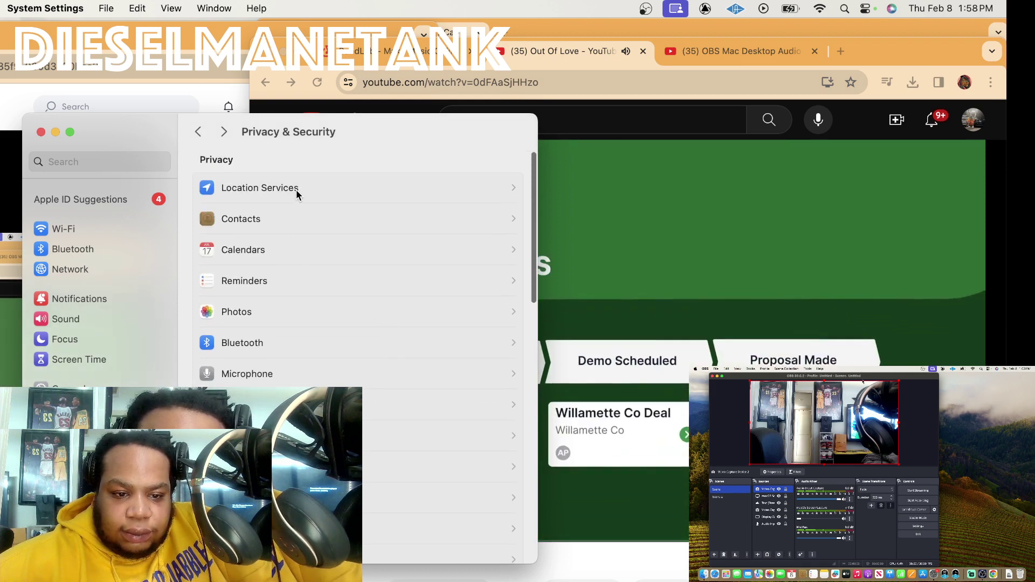
scroll(287, 277, down, 2)
Check the Security & Privacy step in the iShowU Audio Capture article, return to System Settings and open Screen & System Audio Recording.
key(ctrl+Up)
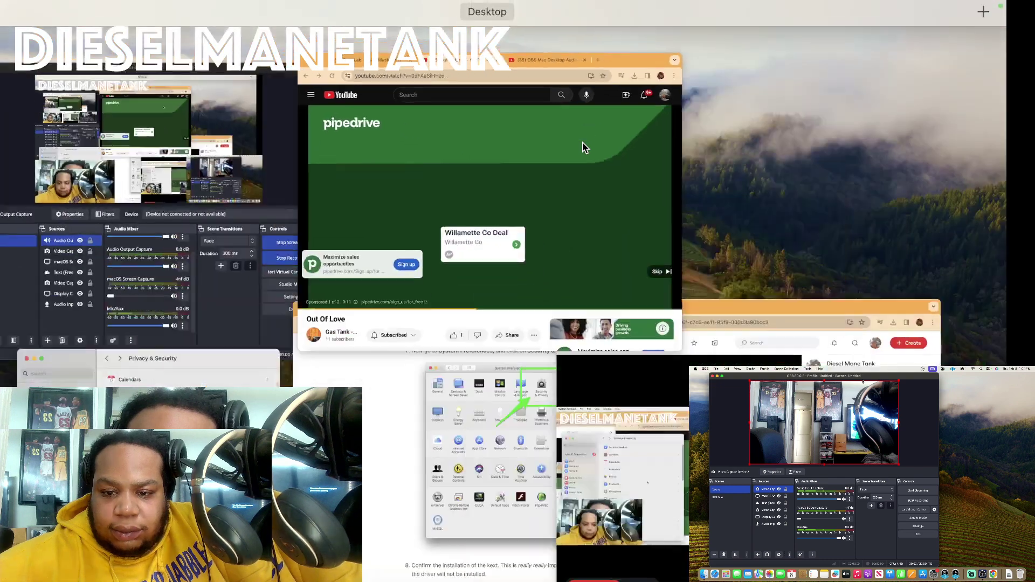
click(517, 444)
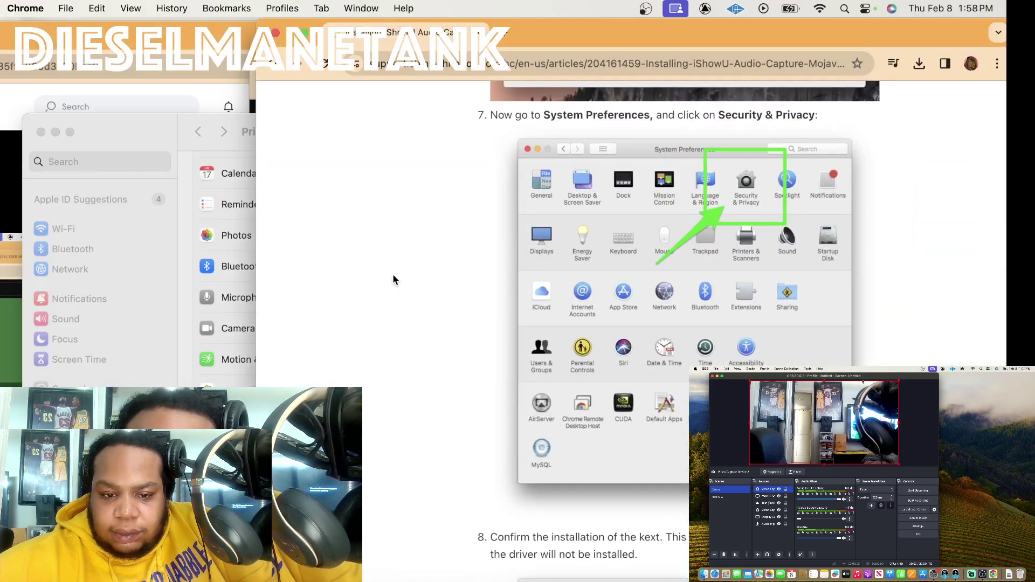
click(148, 132)
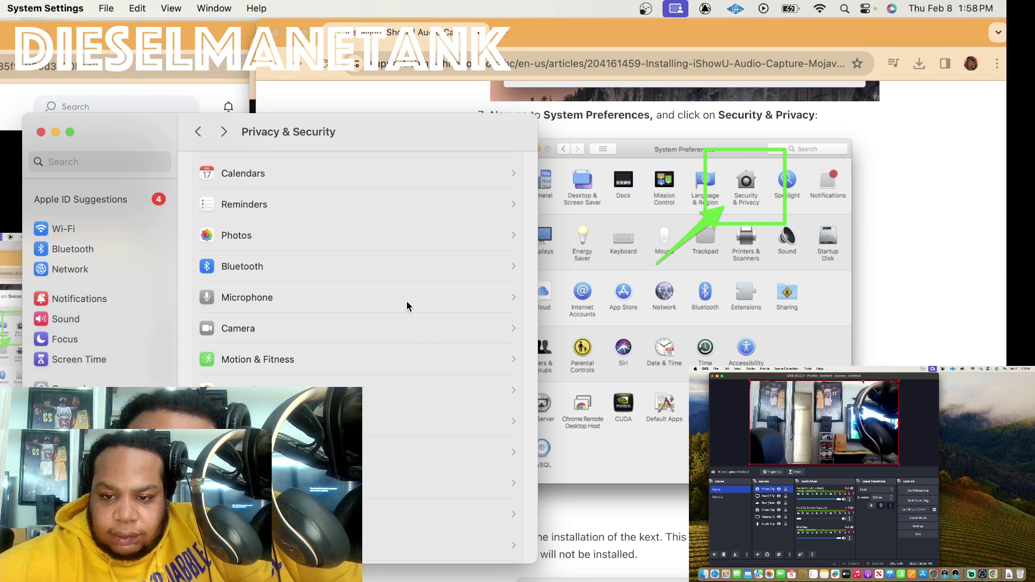
scroll(407, 306, down, 5)
scroll(407, 306, down, 8)
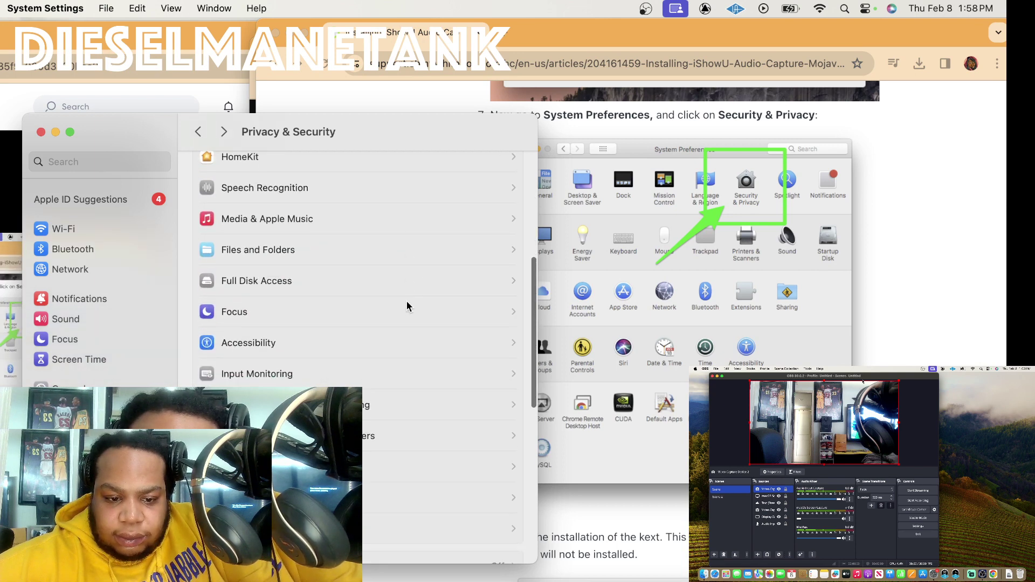
click(407, 309)
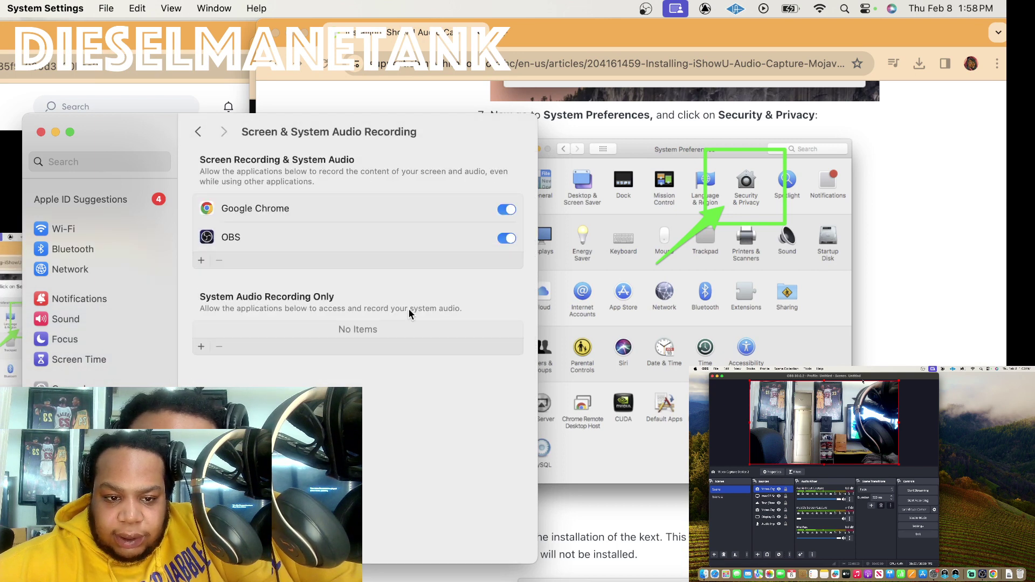
Try to add an application to the screen and system audio recording permissions, authorising with the account password, and cancel the file selection.
click(201, 261)
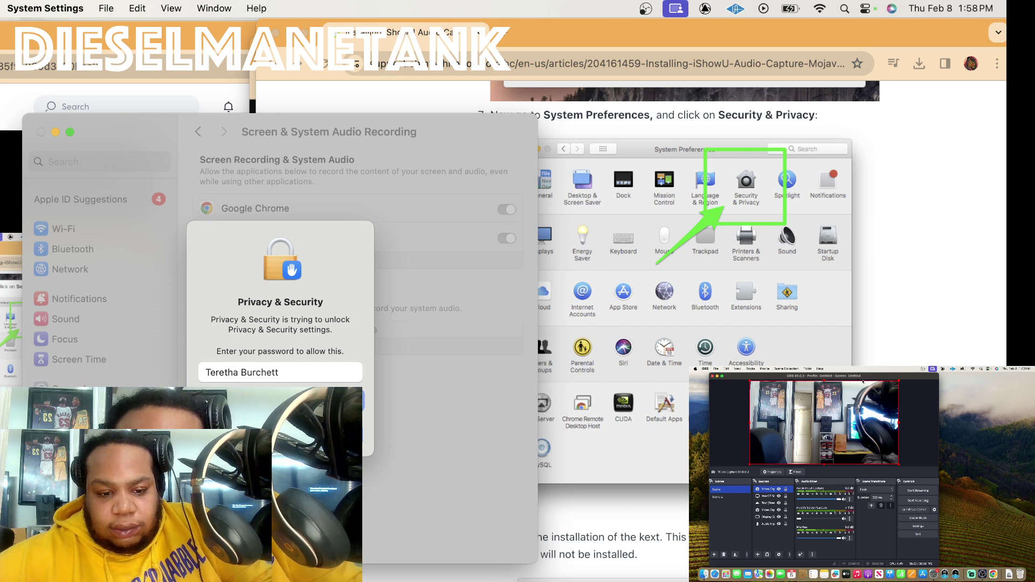
key(Return)
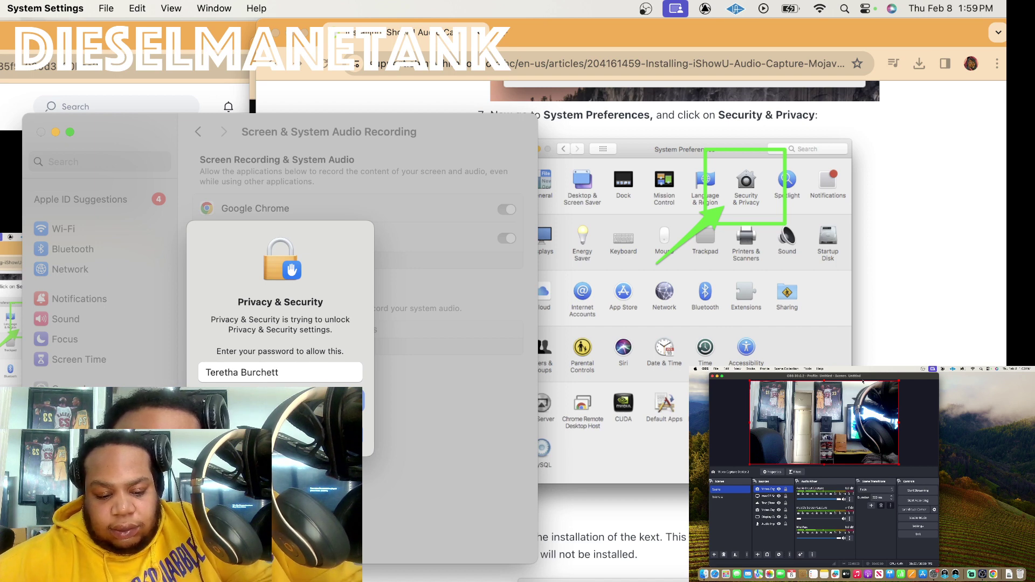
key(Return)
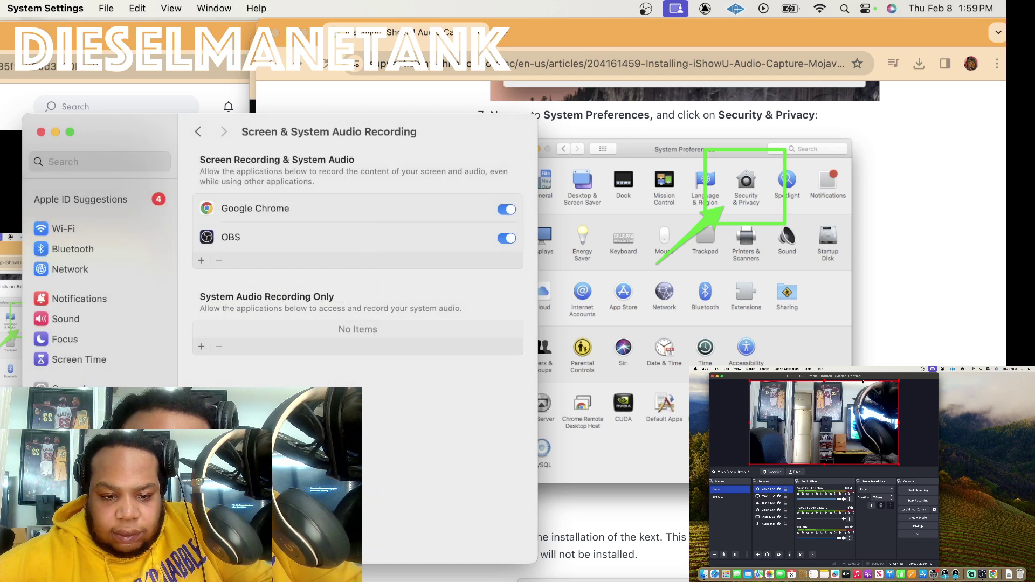
click(201, 347)
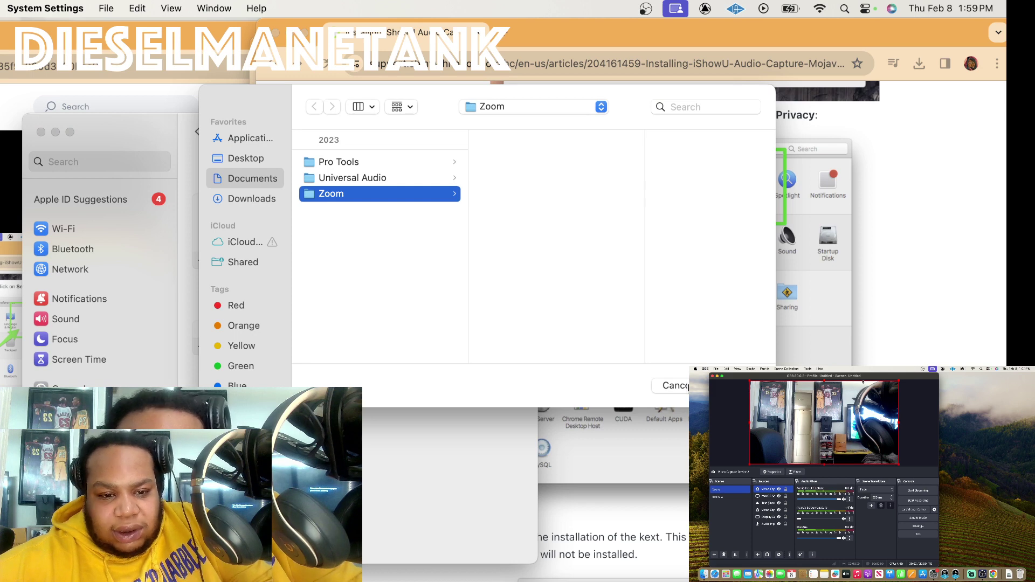
click(671, 386)
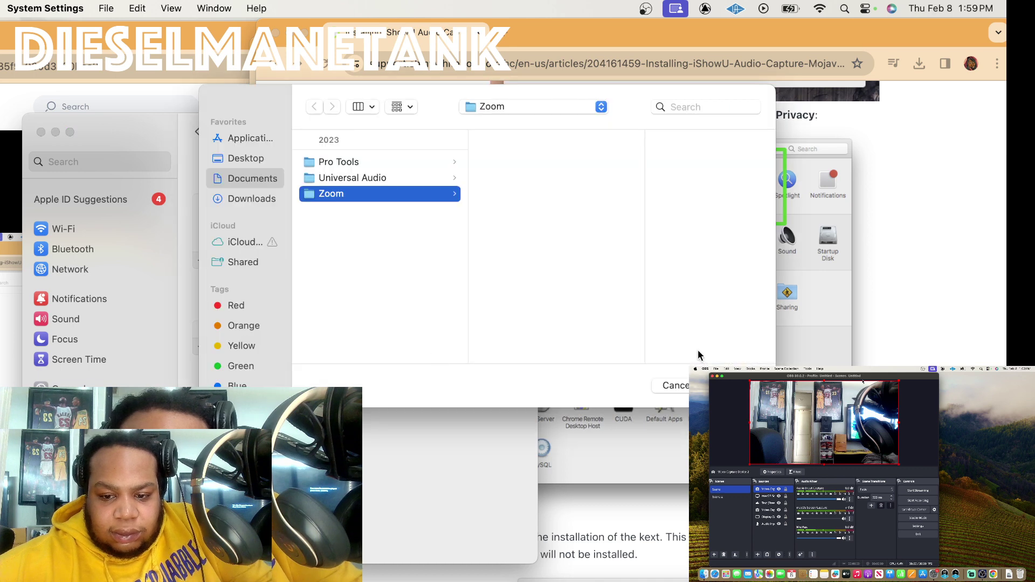
click(677, 386)
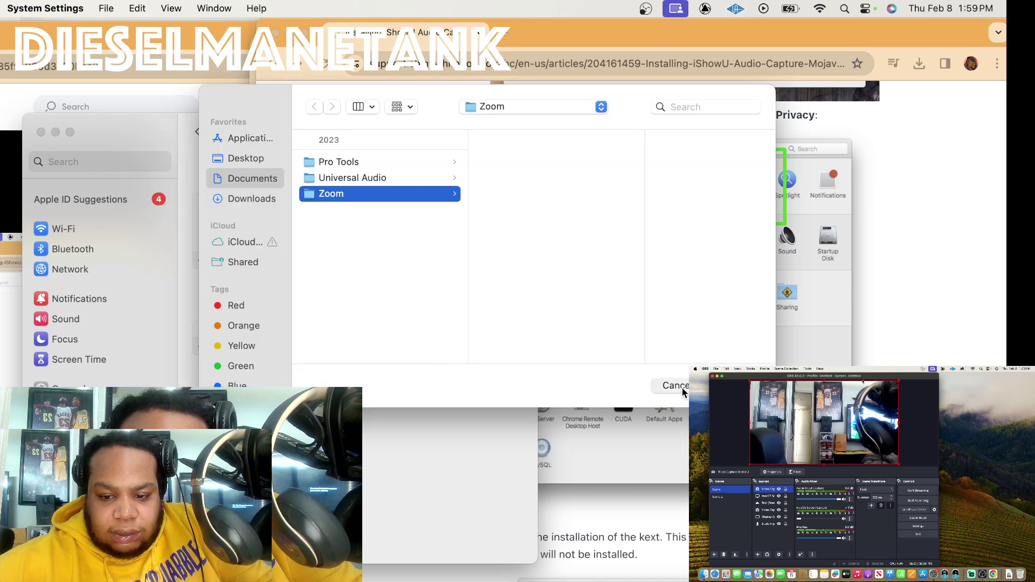
click(203, 260)
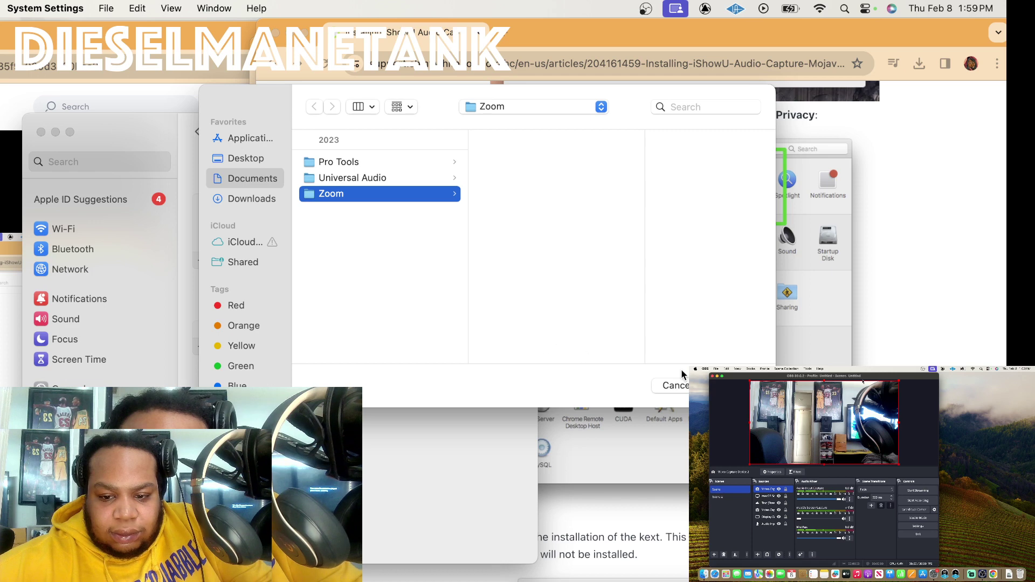
click(683, 386)
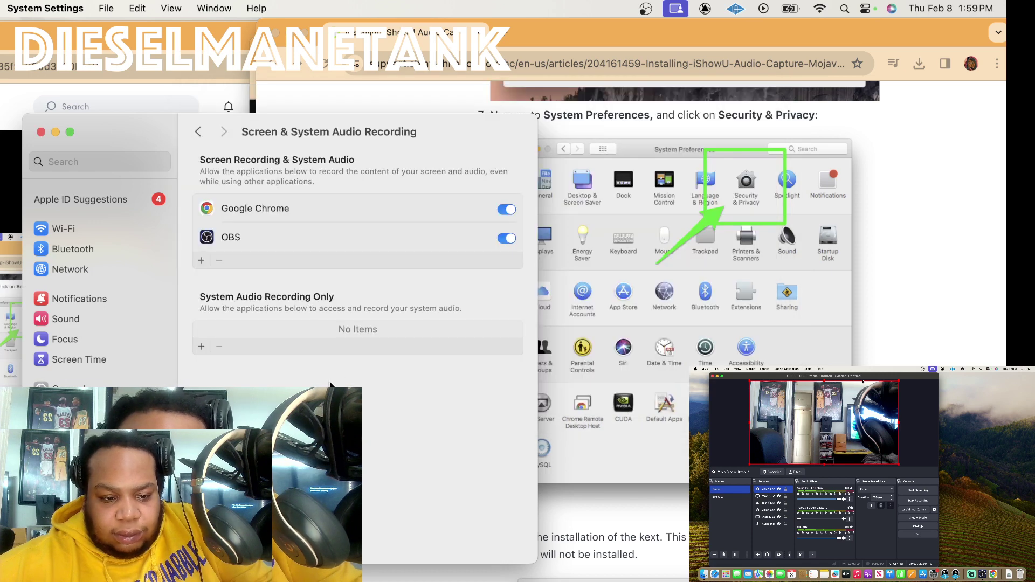
Switch to the iShowU Audio Capture article in Chrome and reread the instructions from the finished installer through step 8, the kext confirmation.
click(710, 318)
scroll(768, 173, up, 6)
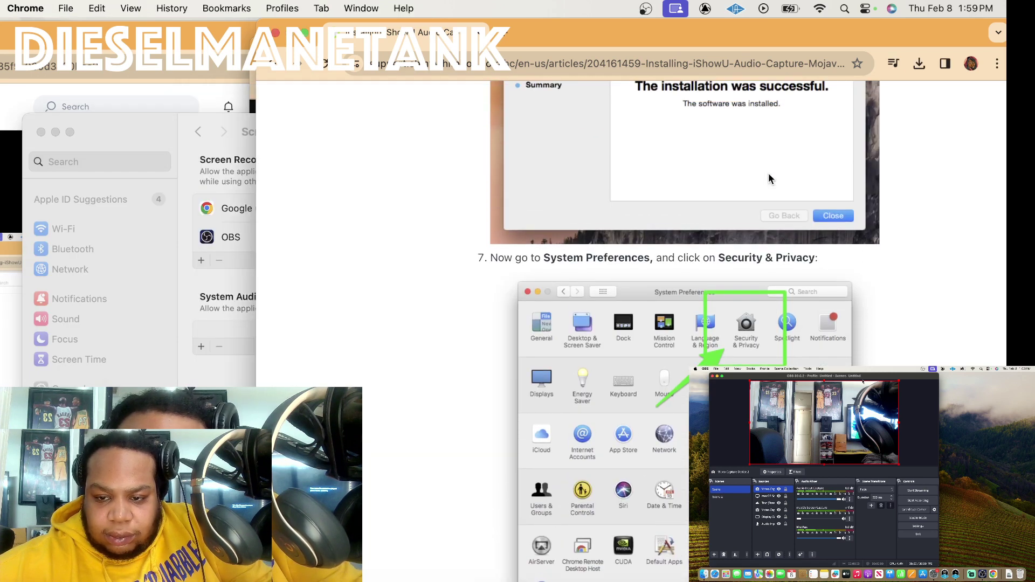
scroll(768, 173, up, 3)
scroll(768, 172, down, 5)
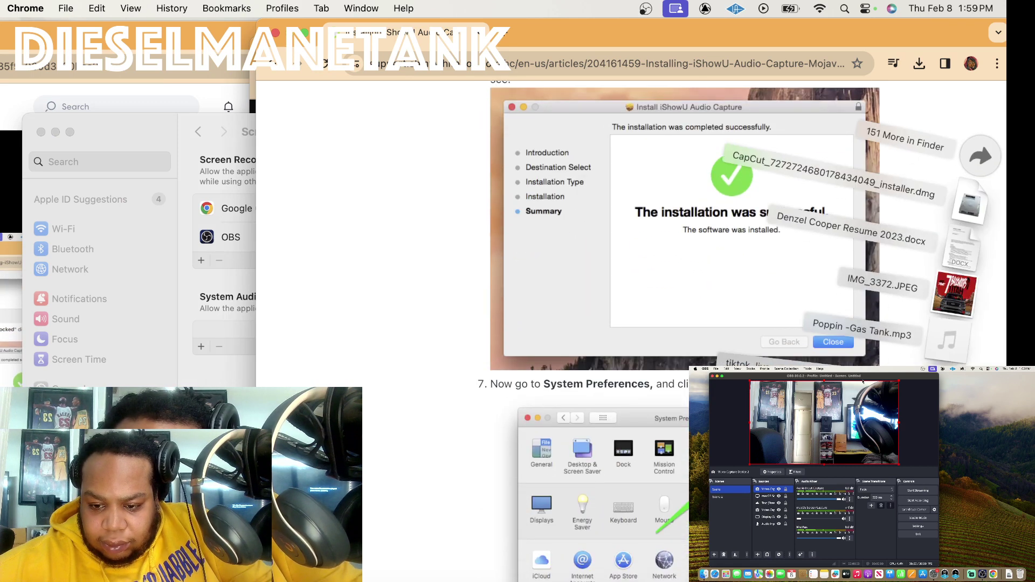
click(333, 352)
scroll(711, 296, down, 2)
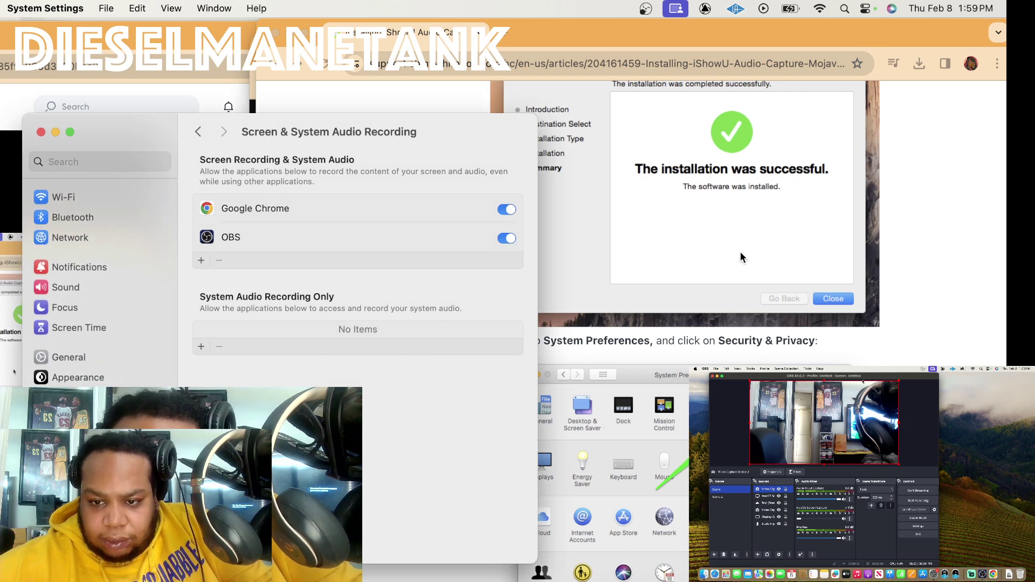
key(super+Tab)
scroll(678, 332, down, 5)
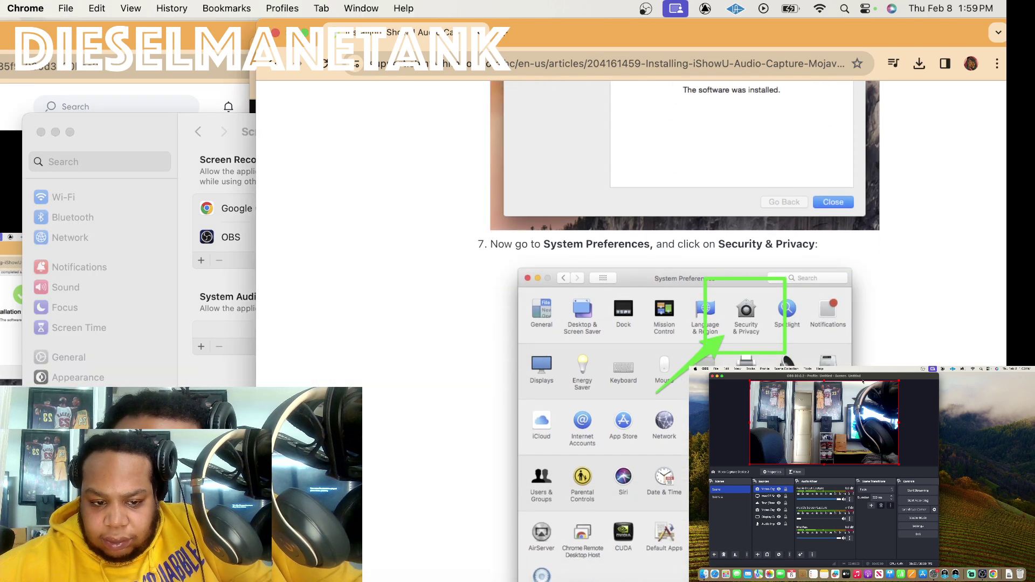
scroll(678, 332, down, 6)
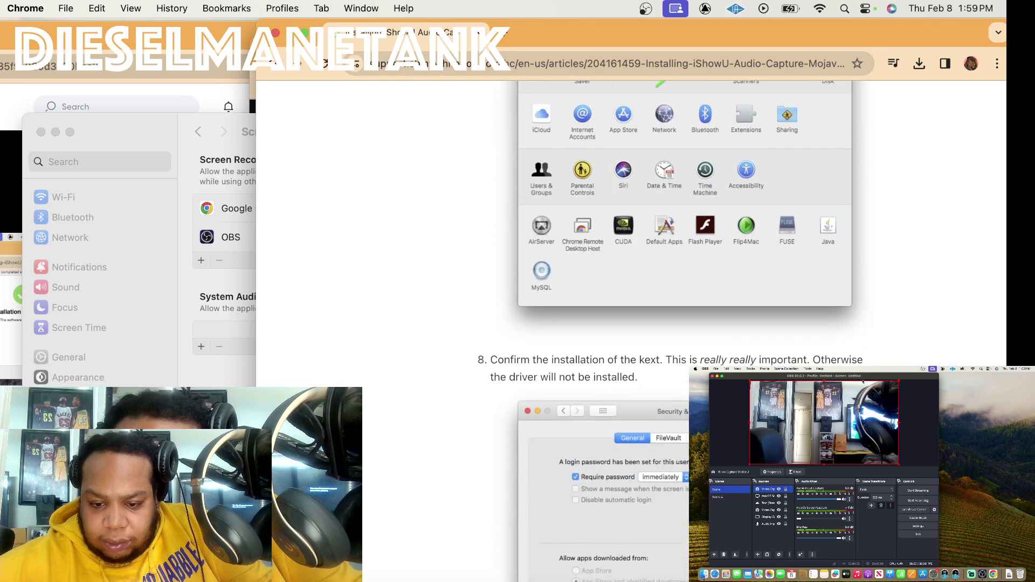
scroll(678, 332, down, 2)
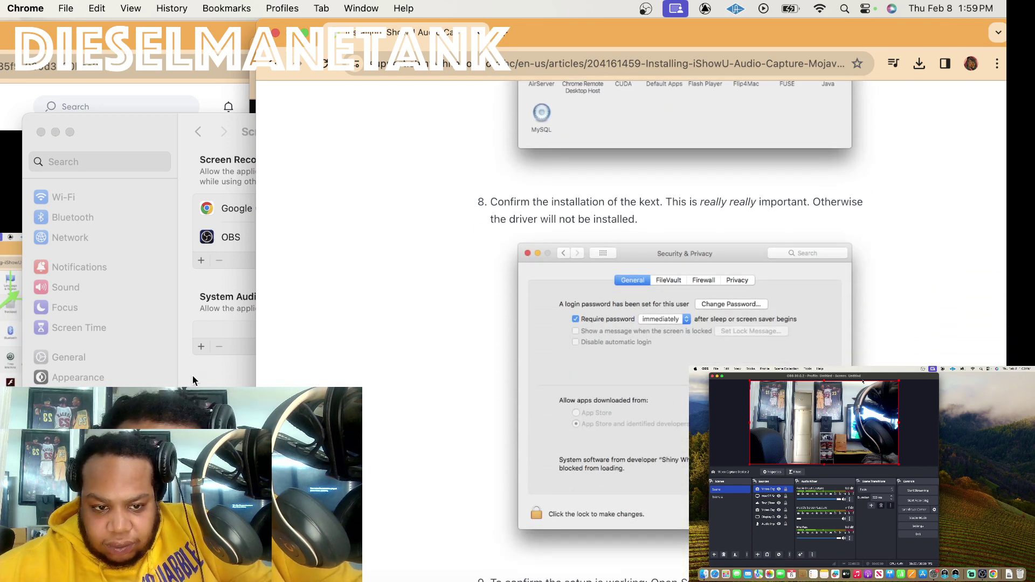
Return to Privacy & Security in System Settings and allow AEServer to control the computer in the Accessibility permissions.
key(super+Tab)
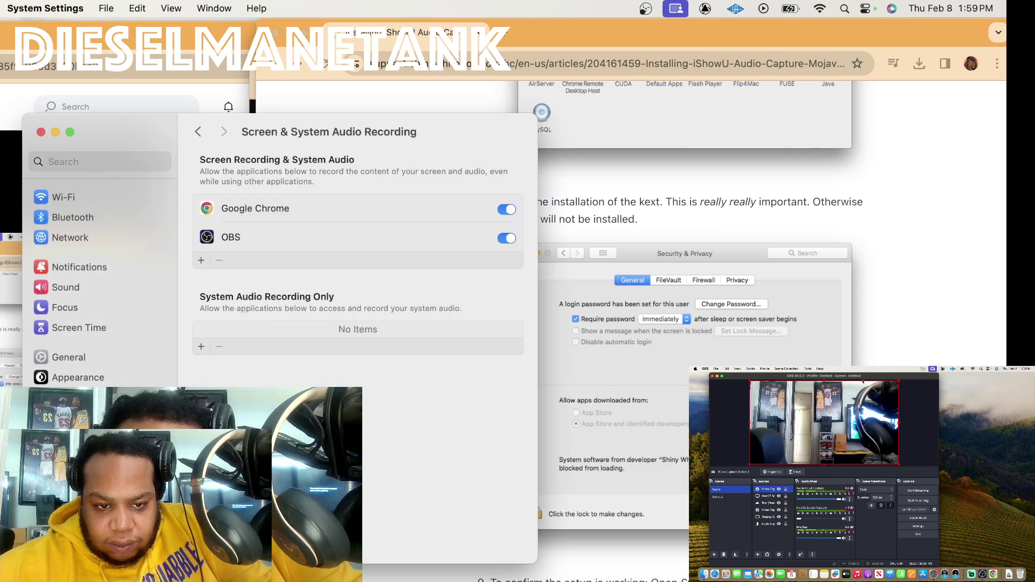
key(super+bracketleft)
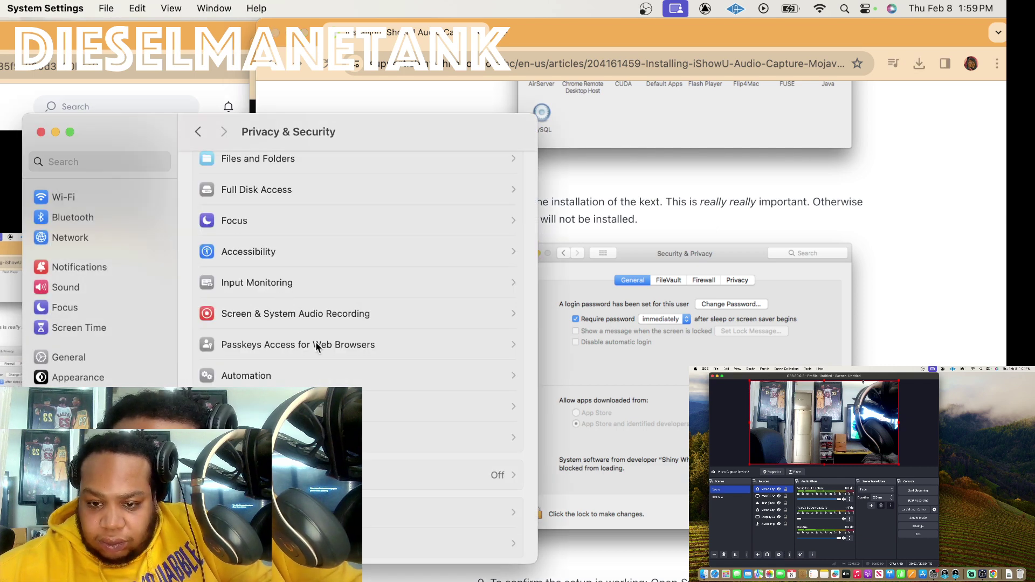
scroll(315, 342, up, 7)
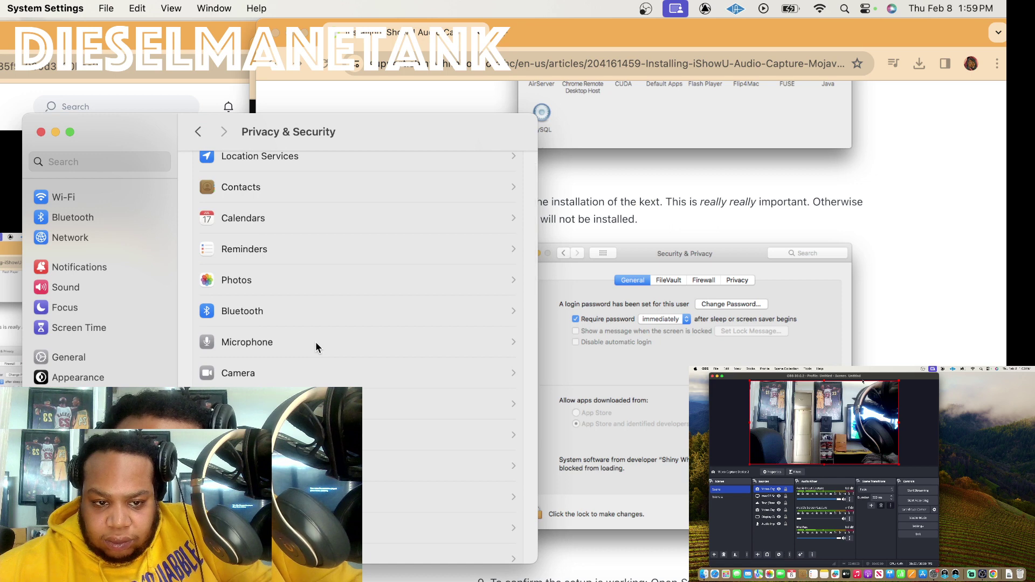
scroll(315, 342, up, 2)
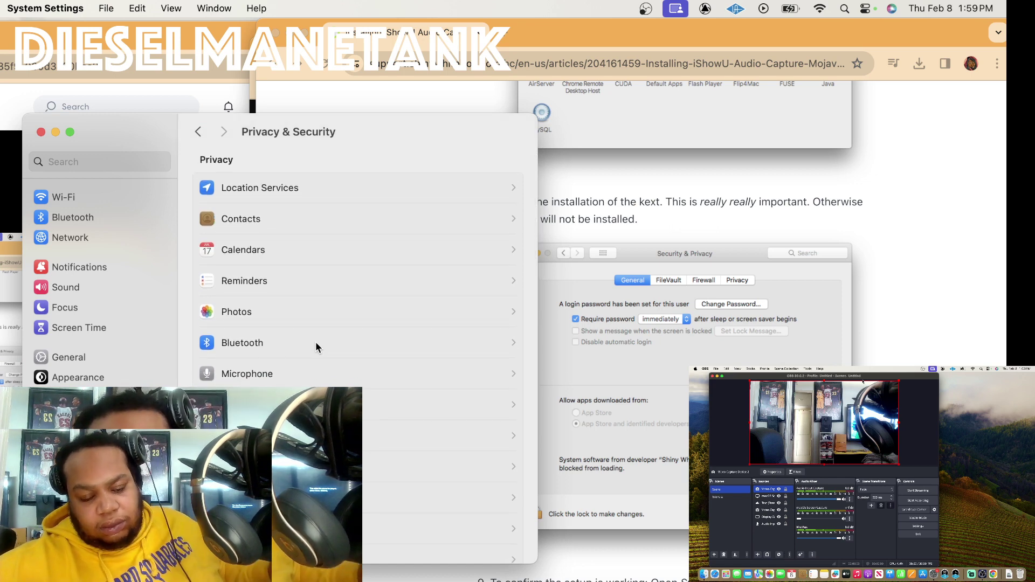
scroll(321, 326, down, 3)
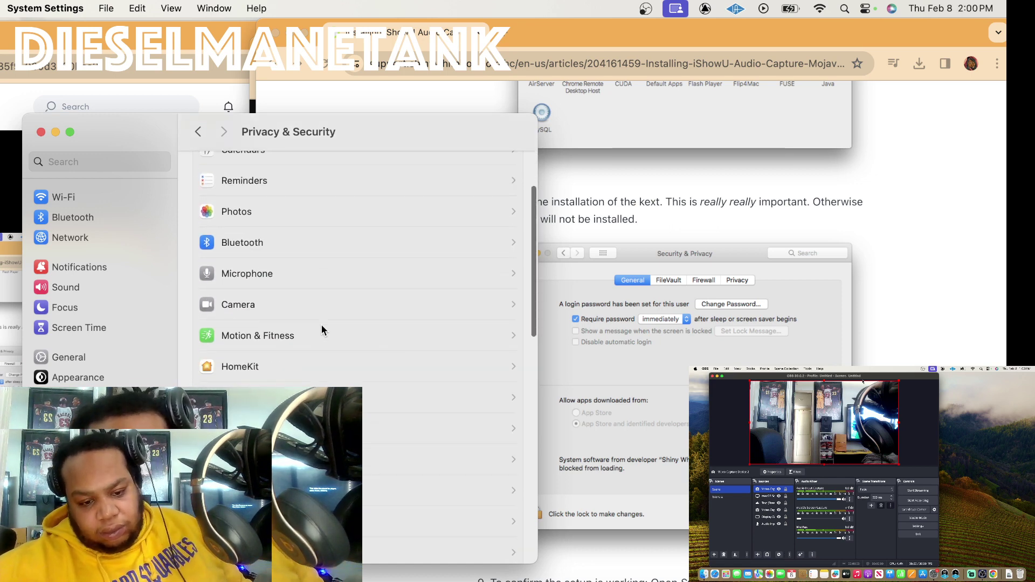
scroll(321, 330, down, 2)
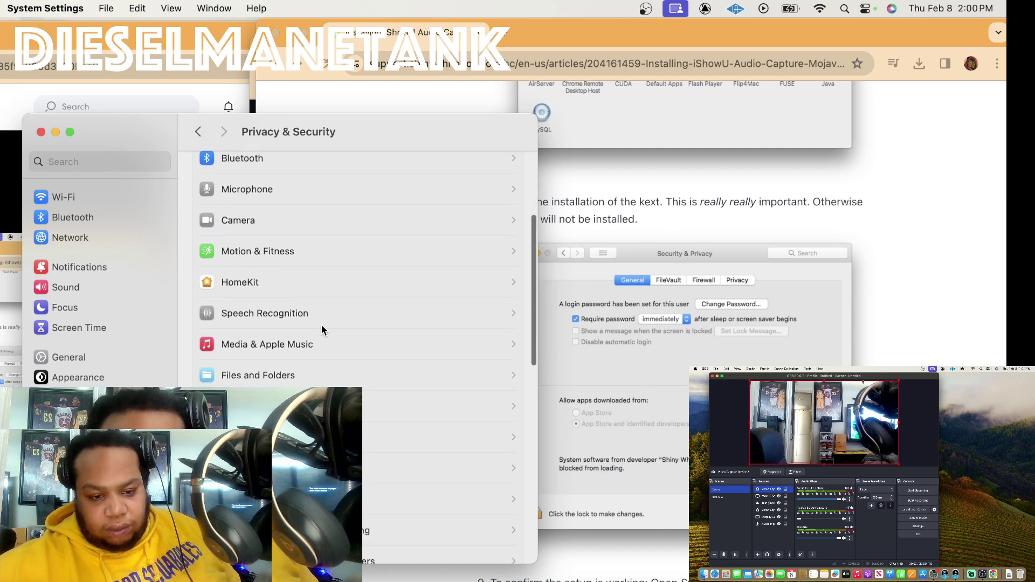
scroll(324, 386, down, 2)
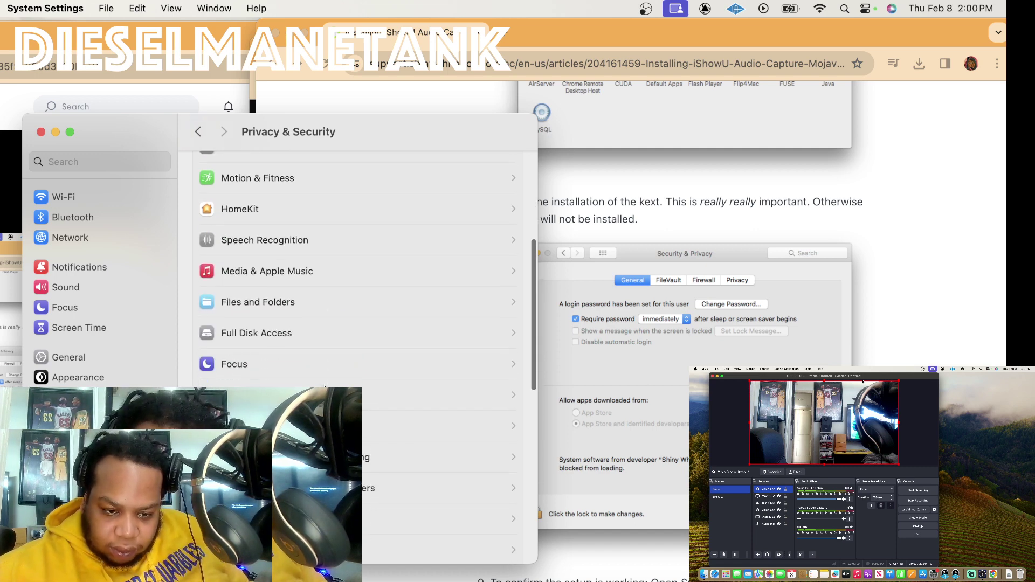
click(324, 396)
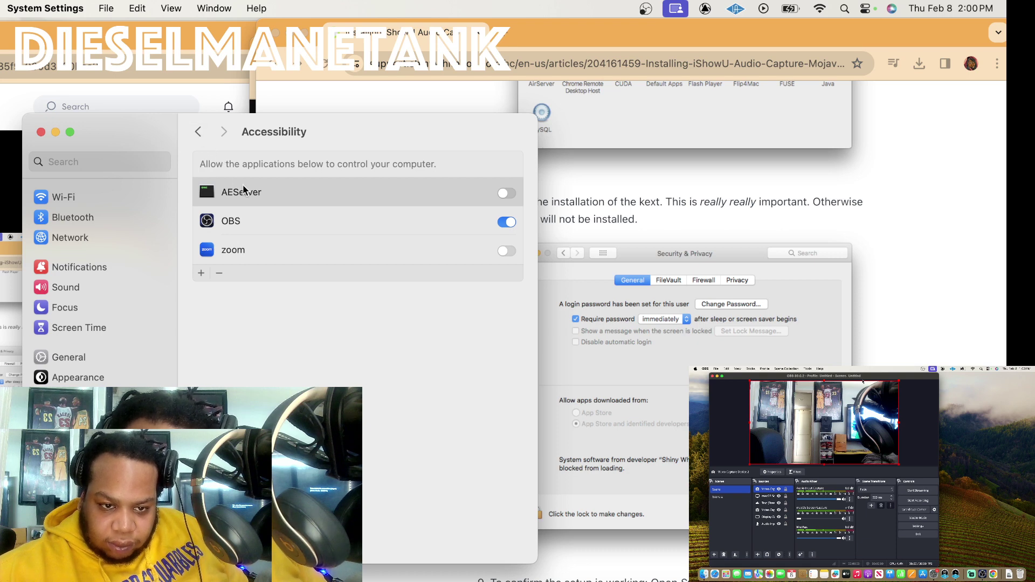
click(255, 199)
click(507, 194)
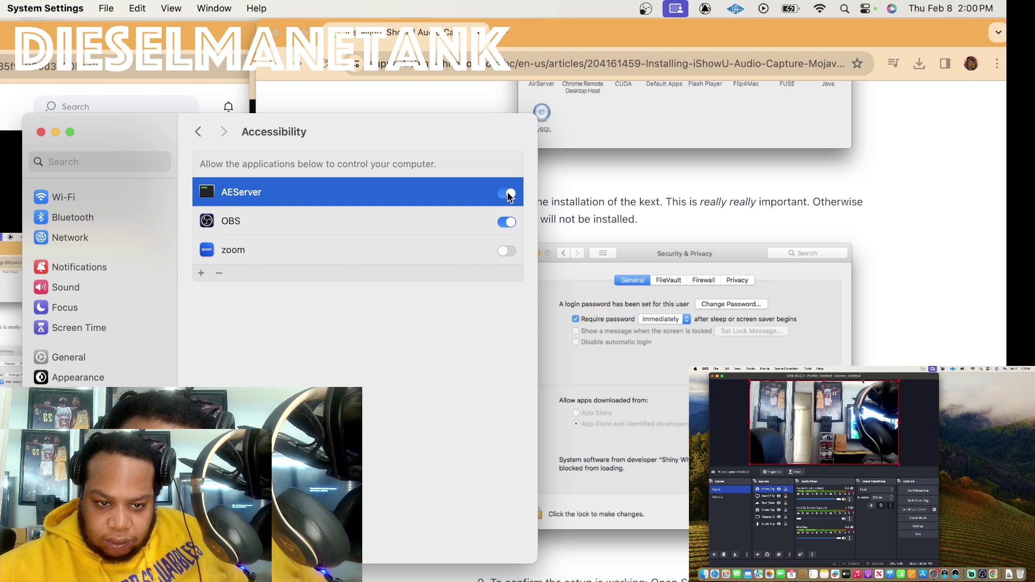
Check the Input Monitoring, Passkeys Access for Web Browsers and Automation permissions, ending back at the Privacy & Security list.
click(198, 132)
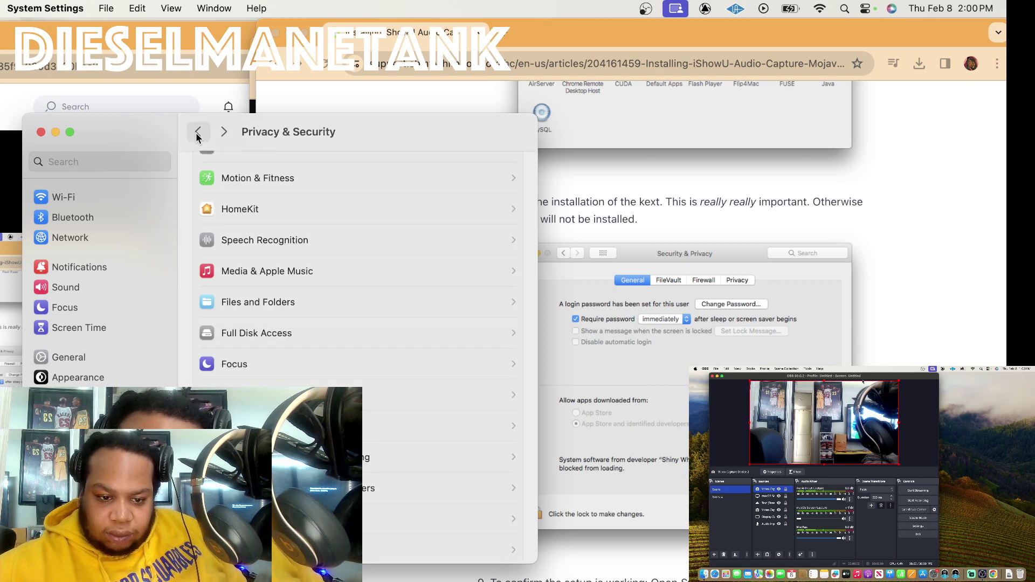
click(417, 426)
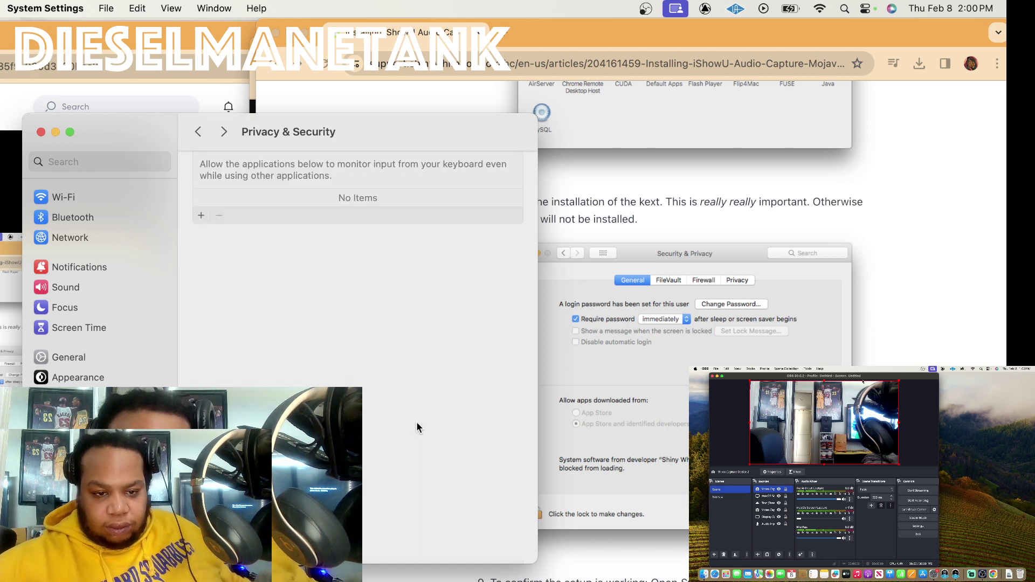
click(198, 133)
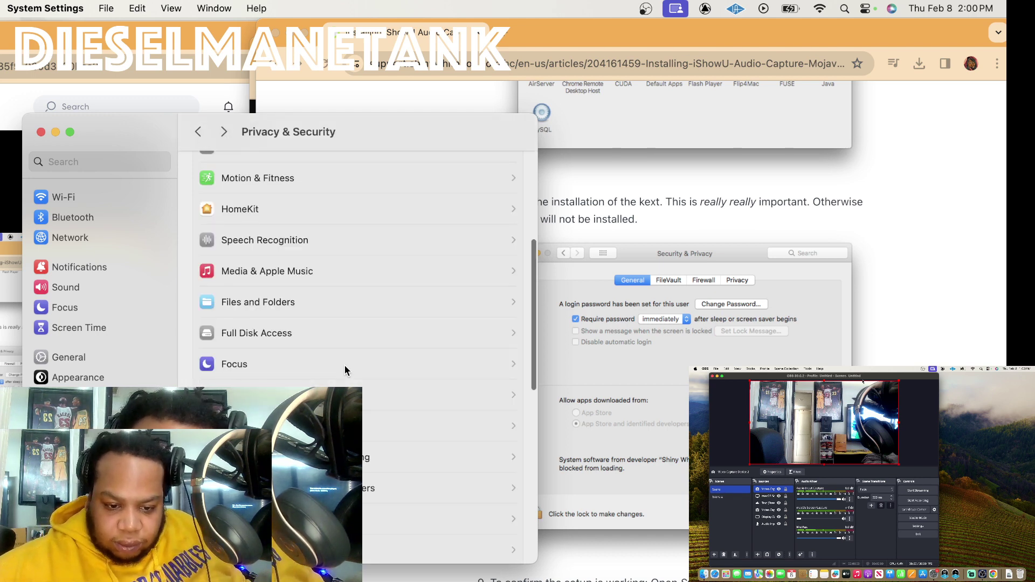
scroll(344, 364, down, 3)
click(346, 413)
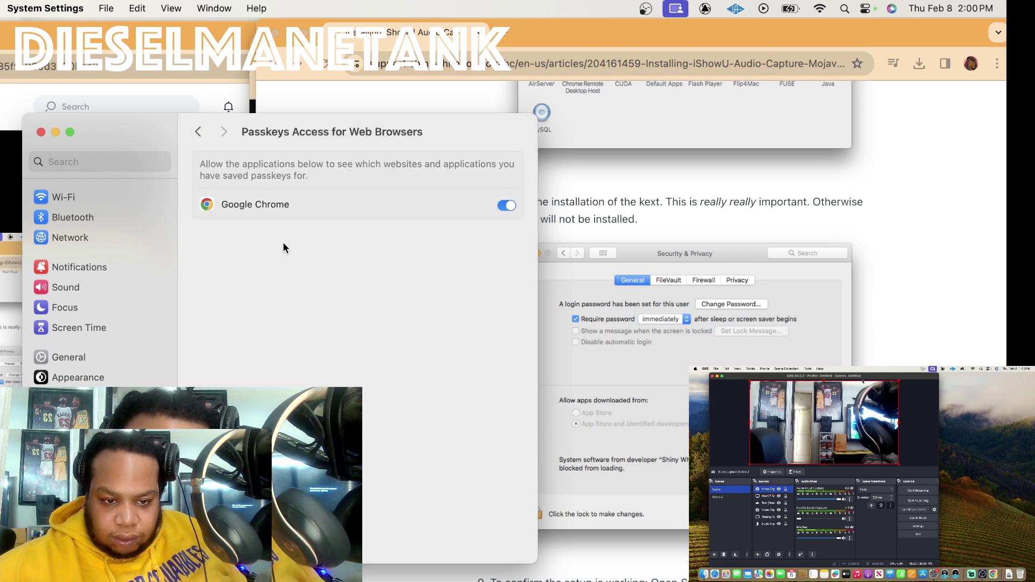
click(198, 132)
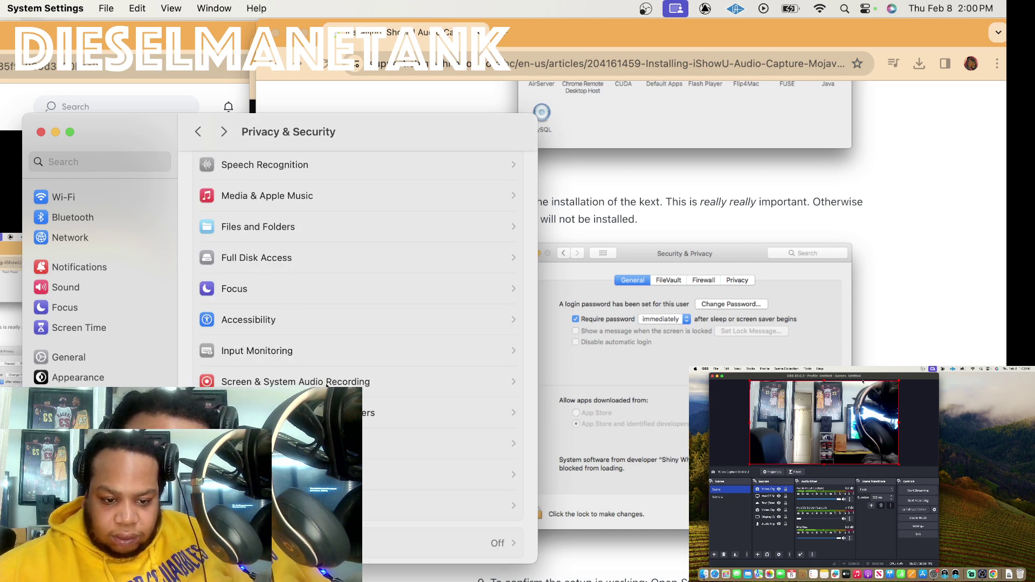
click(345, 443)
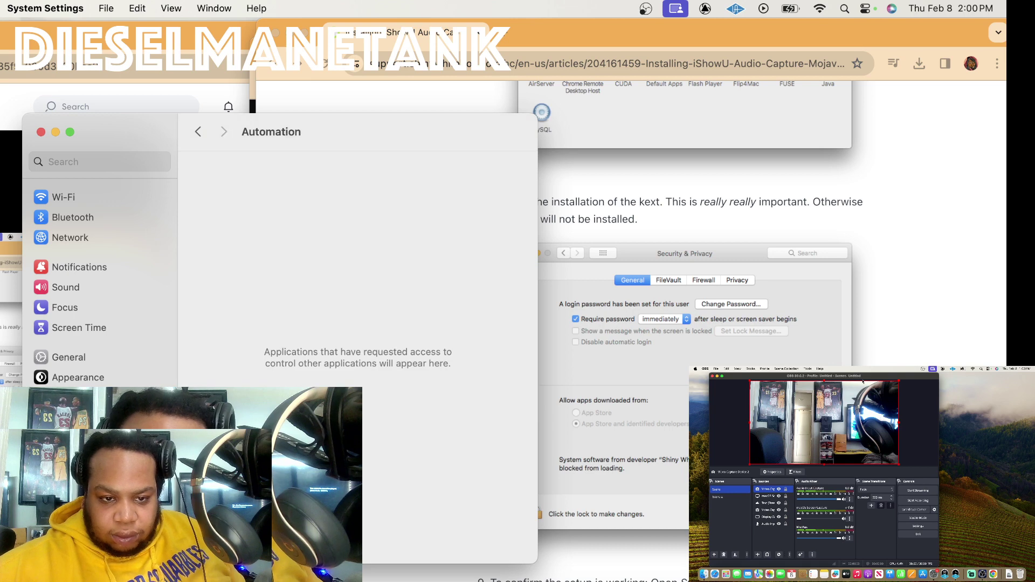
click(197, 131)
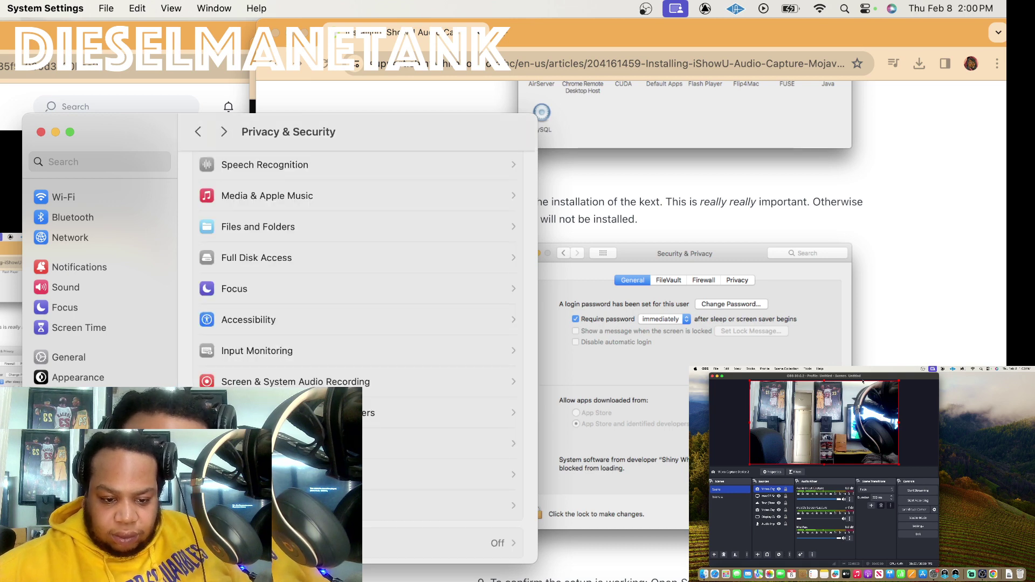
Check the App Management and Developer Tools permissions and return to the Privacy & Security list.
click(345, 475)
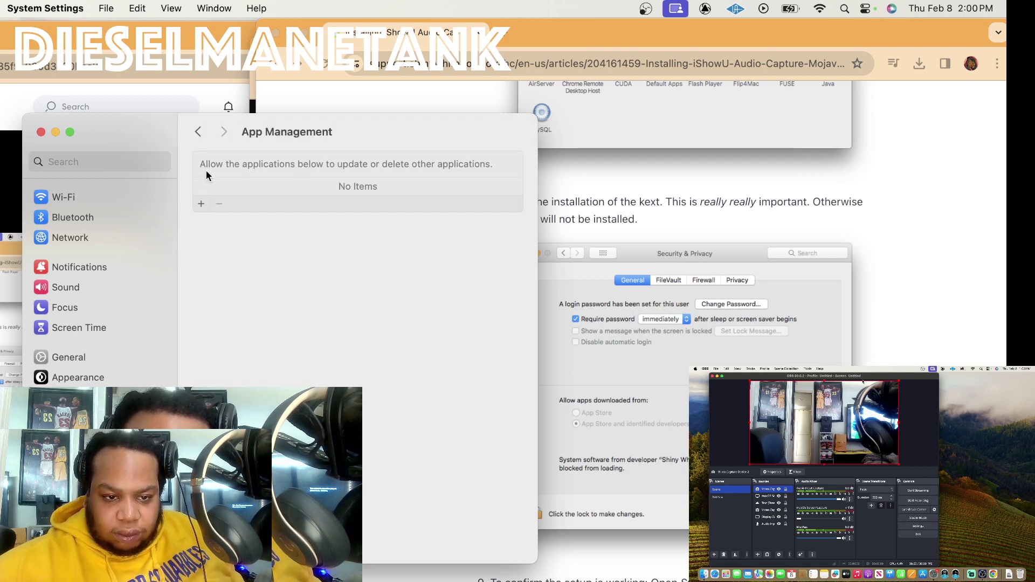
click(198, 135)
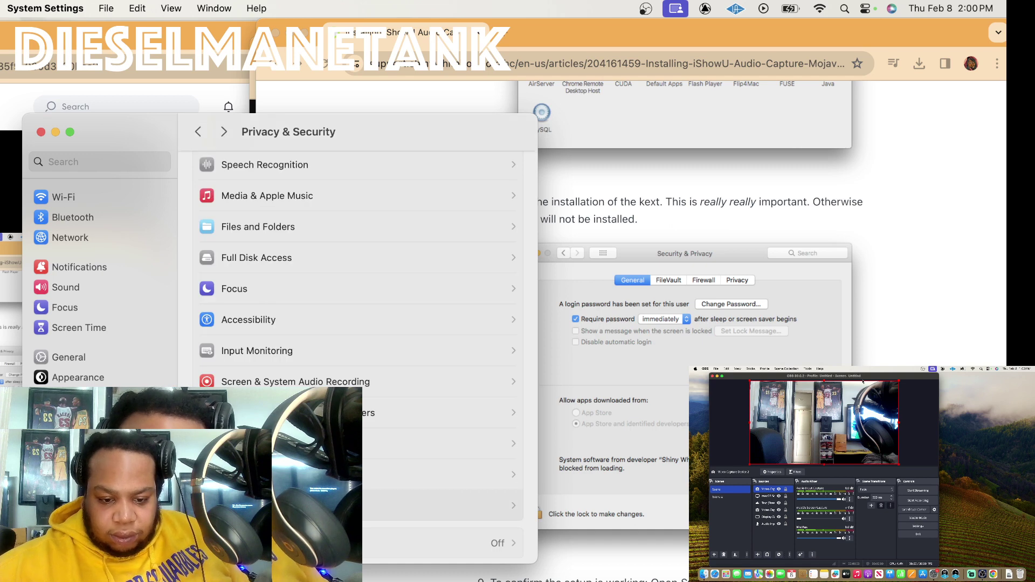
click(363, 512)
click(198, 135)
Look through the Security section and its advanced options, closing them unchanged and going back to the start of the Privacy & Security list.
scroll(358, 302, down, 4)
scroll(357, 302, down, 2)
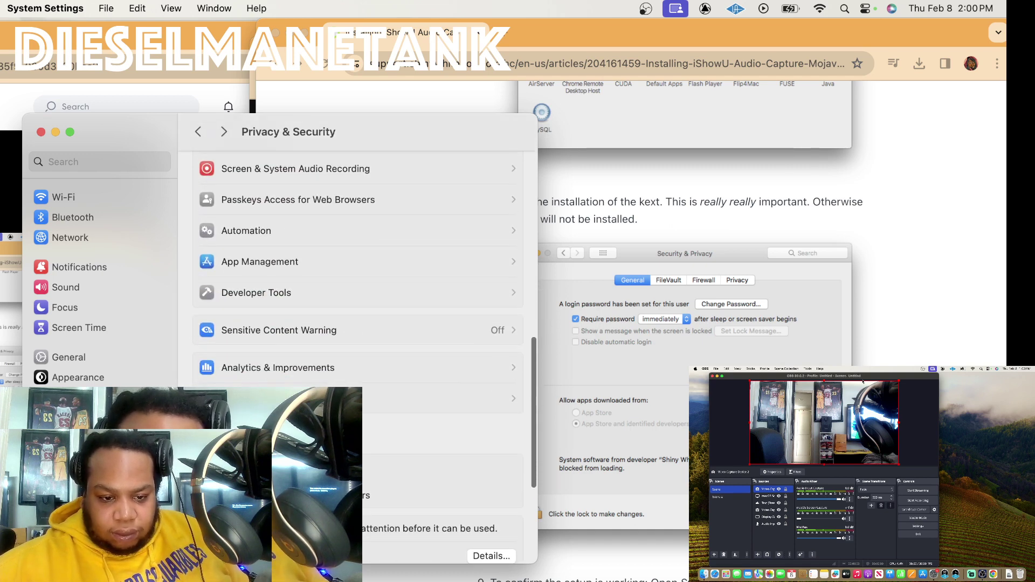
scroll(358, 302, down, 6)
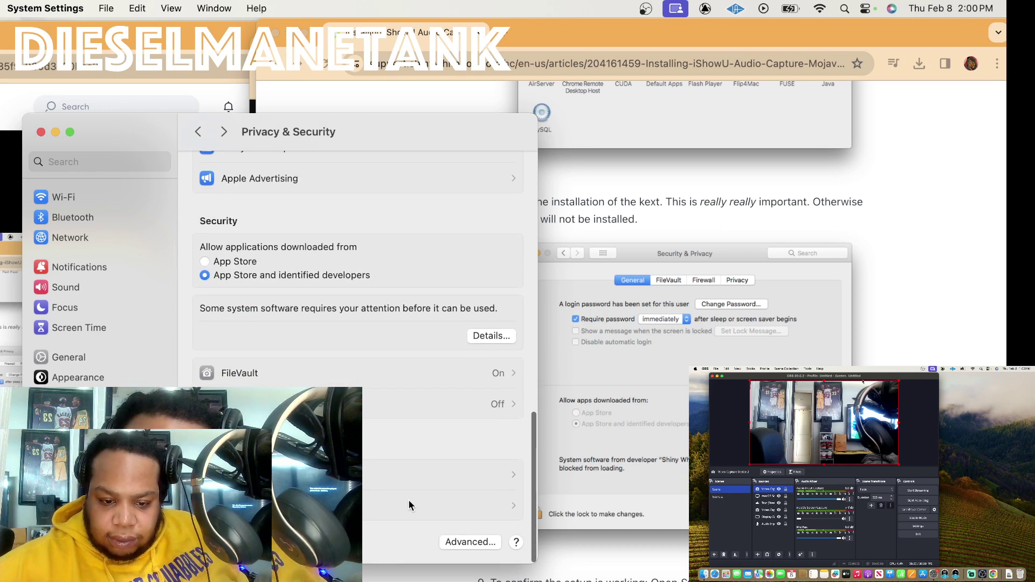
click(470, 543)
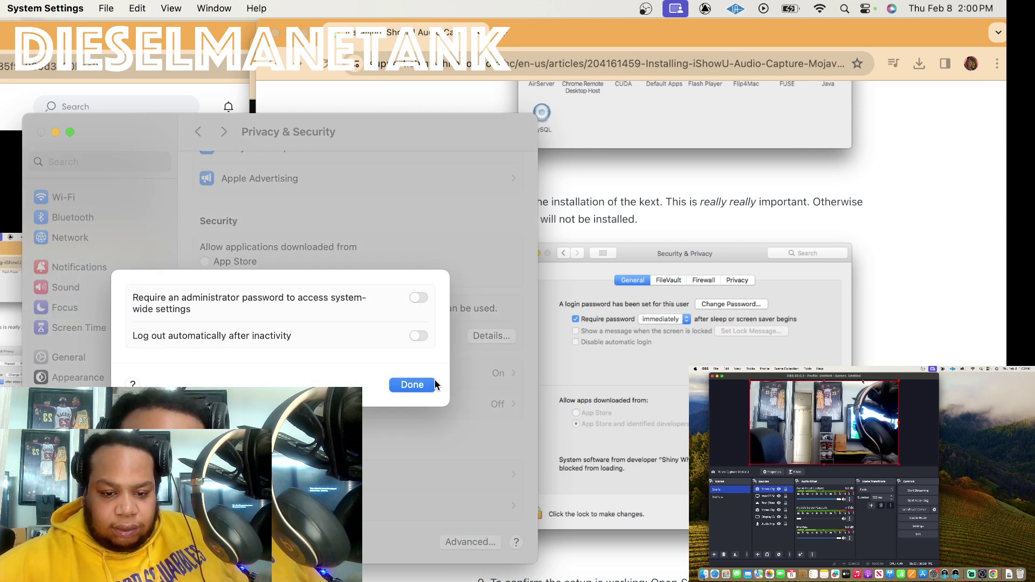
click(413, 385)
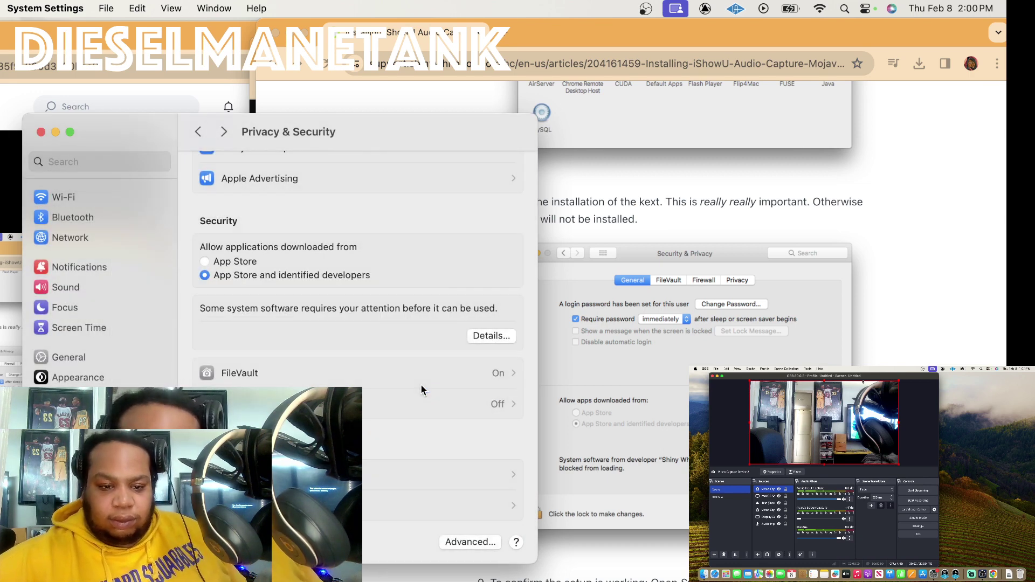
scroll(421, 390, up, 5)
scroll(421, 384, up, 10)
scroll(421, 384, up, 8)
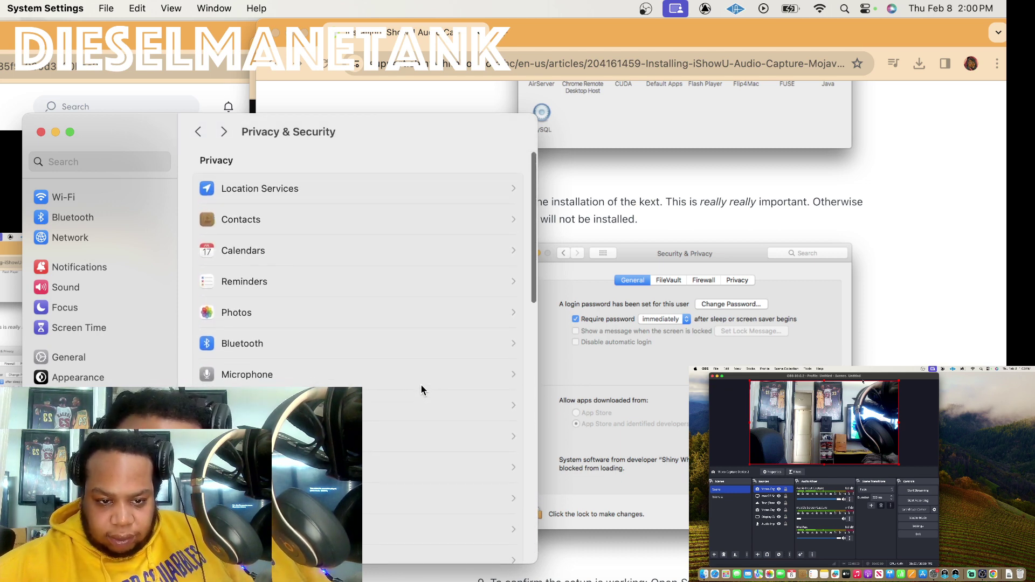
Compare step 8 of the iShowU article in Chrome with the Privacy & Security list in System Settings.
click(596, 366)
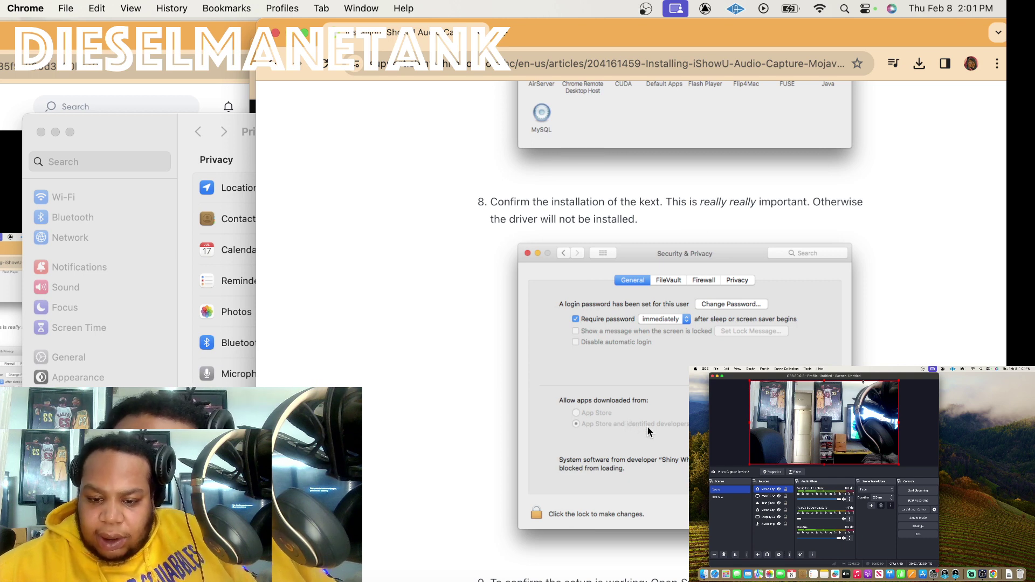
click(185, 370)
scroll(358, 356, down, 5)
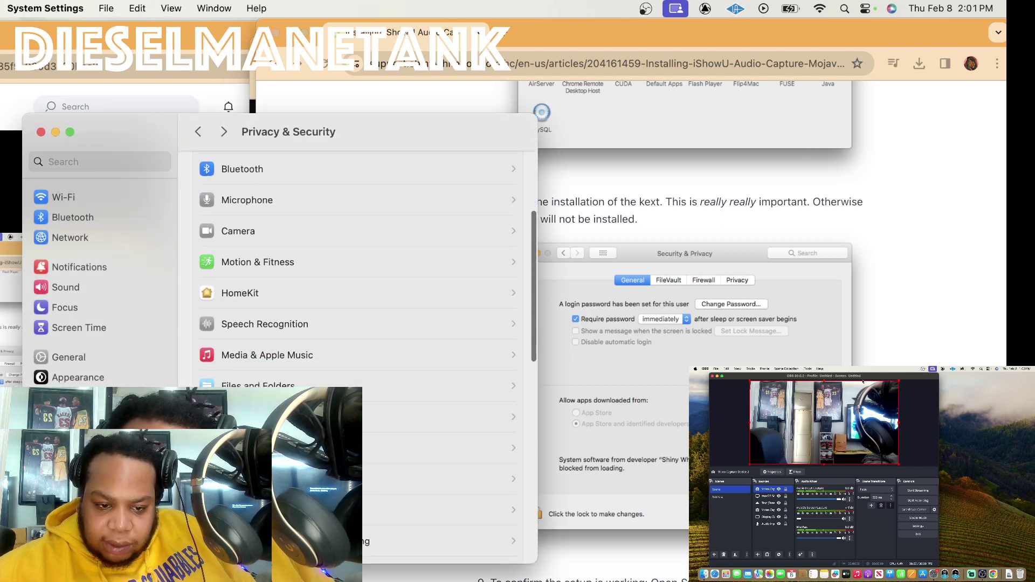
scroll(358, 356, down, 3)
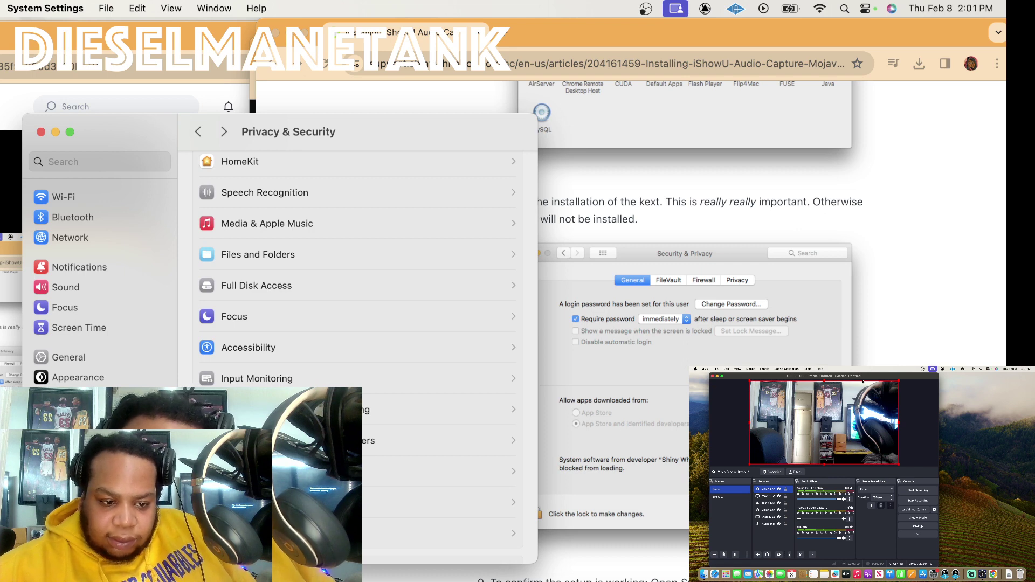
Check the Control Center settings and the About page of the General settings.
click(75, 398)
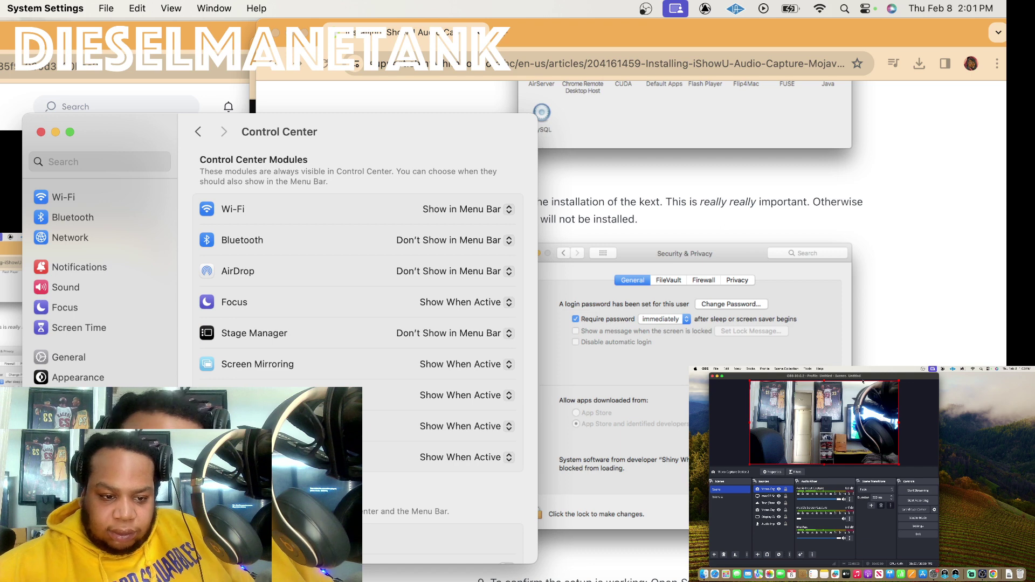
click(125, 361)
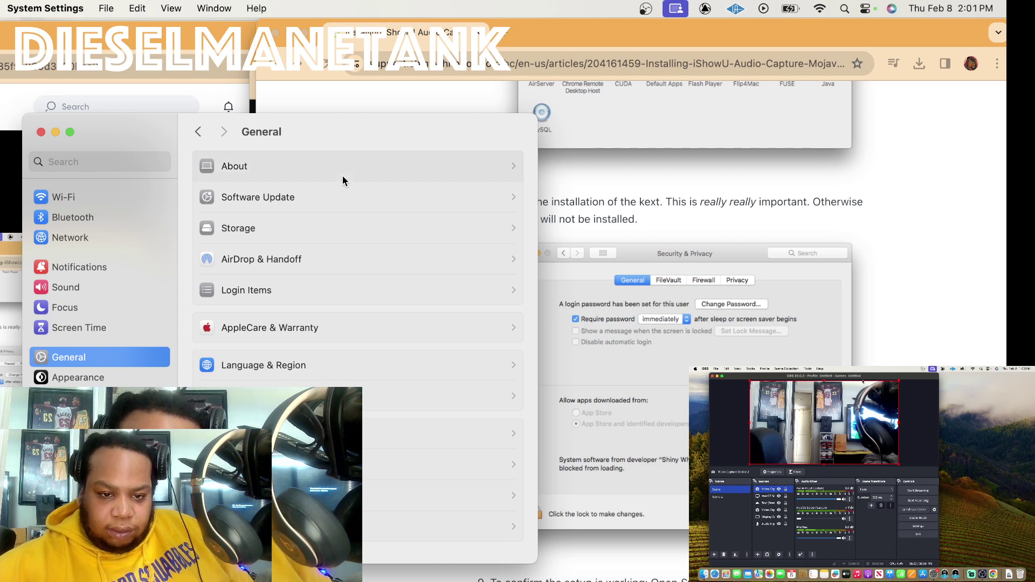
click(358, 170)
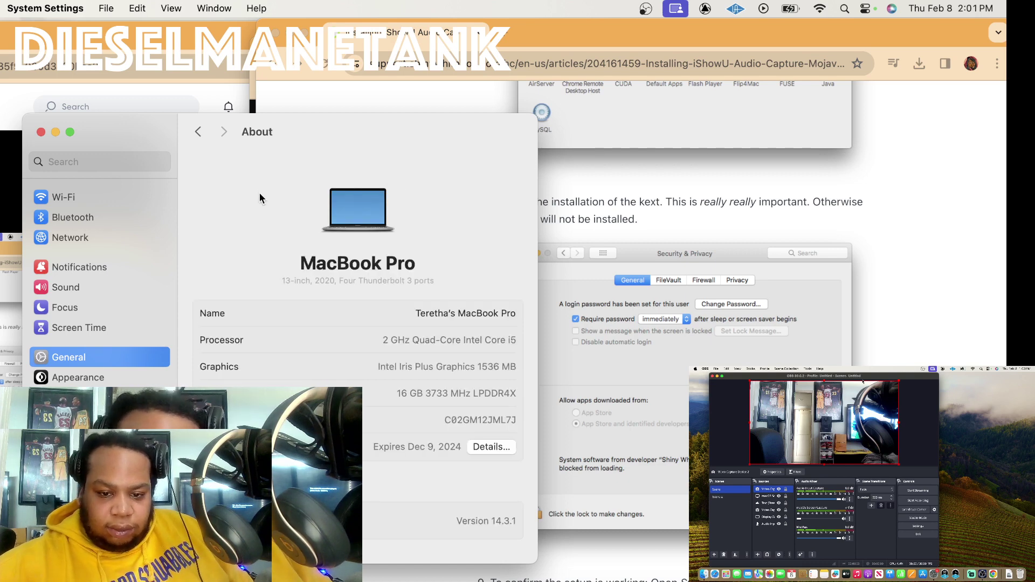
click(199, 132)
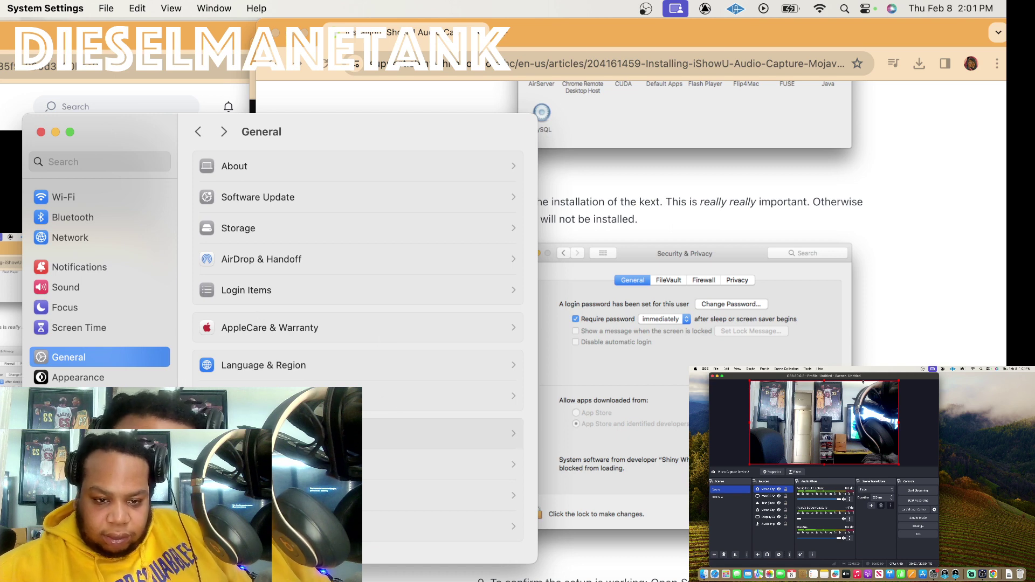
Review the Sharing services in the General settings and return to the General list.
click(367, 431)
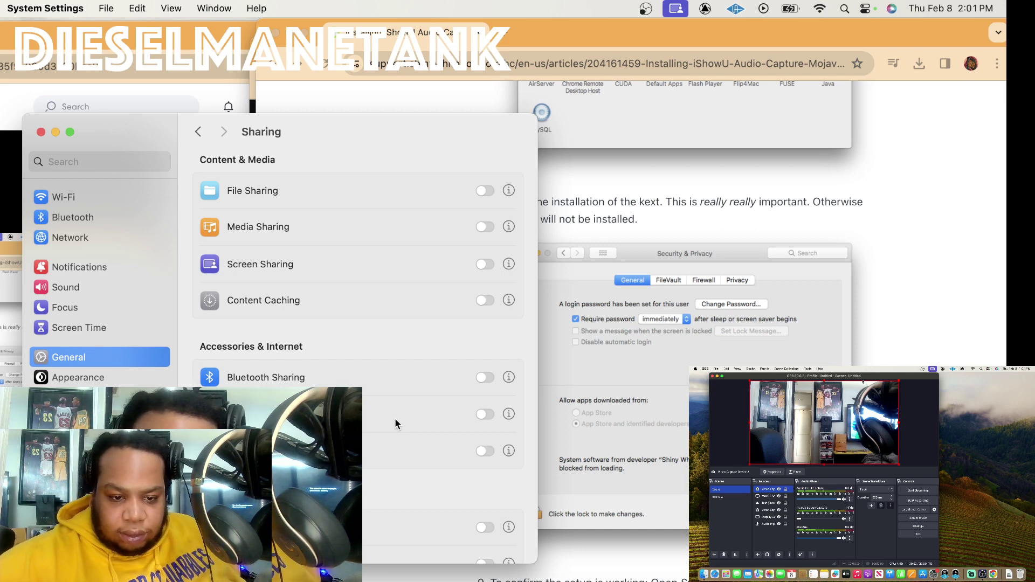
scroll(395, 419, down, 5)
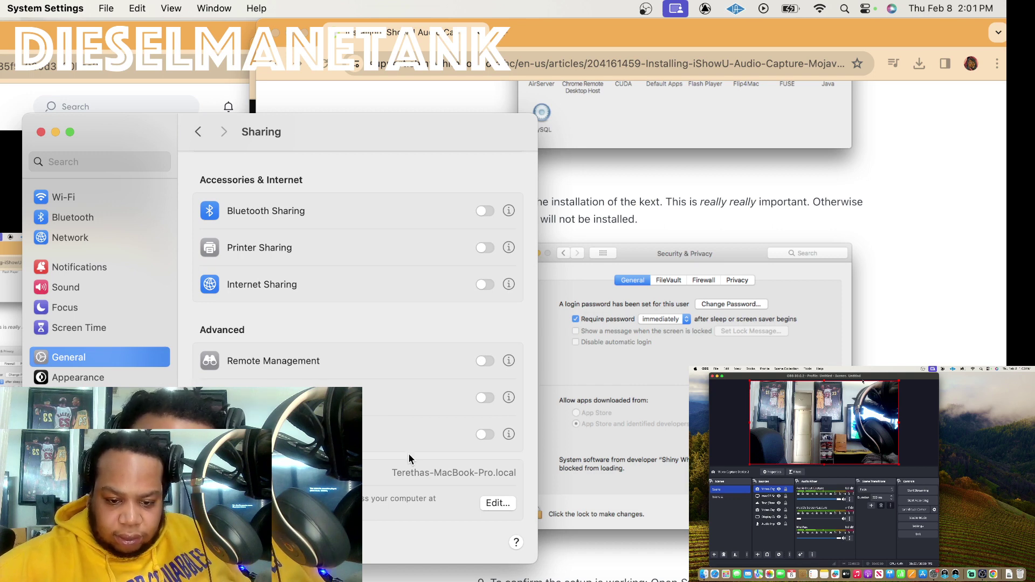
scroll(409, 456, up, 5)
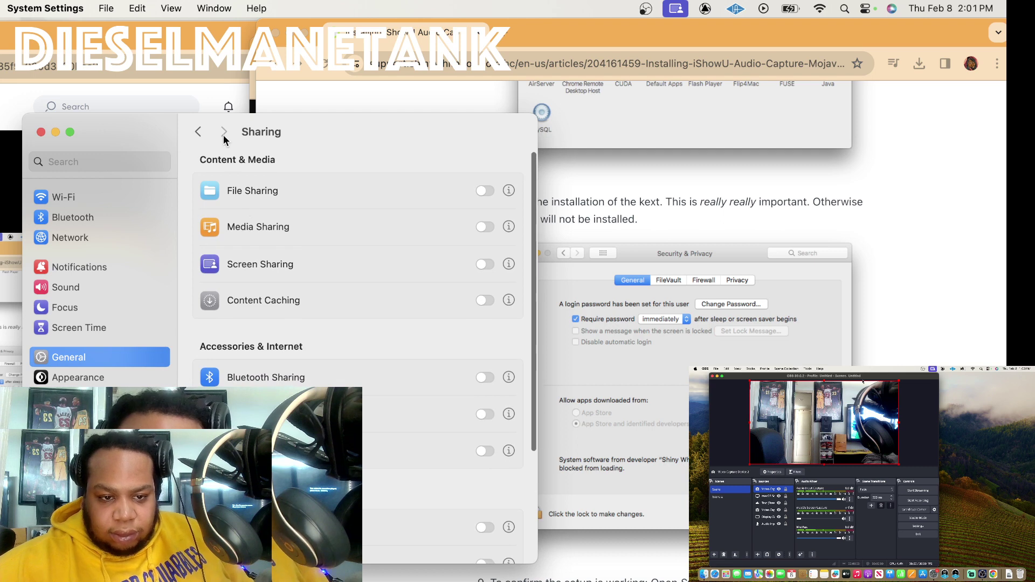
click(198, 131)
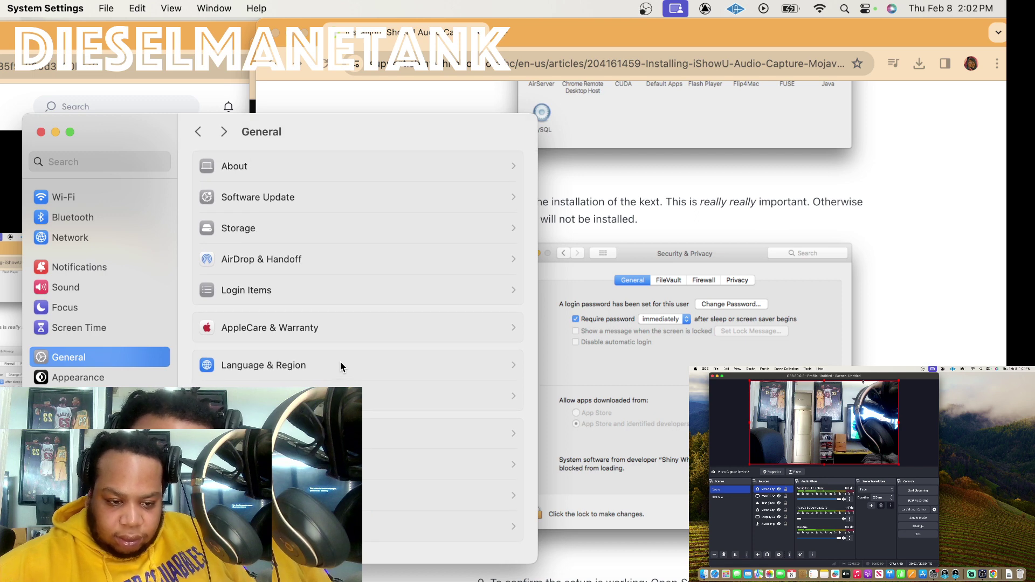
Glance at the iShowU article in Chrome, return to System Settings, view its version information and close it.
click(597, 400)
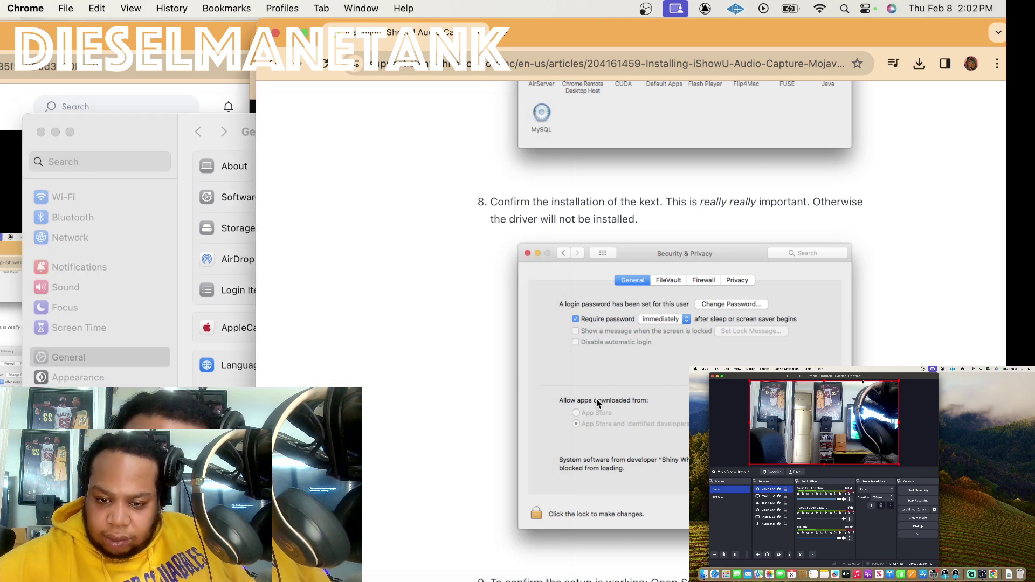
click(129, 121)
click(46, 8)
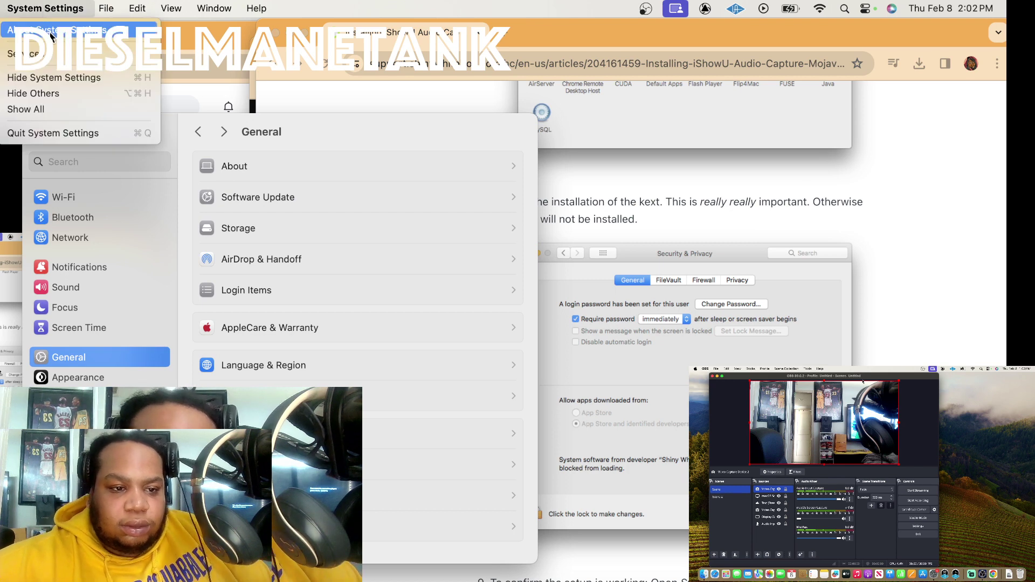
click(51, 31)
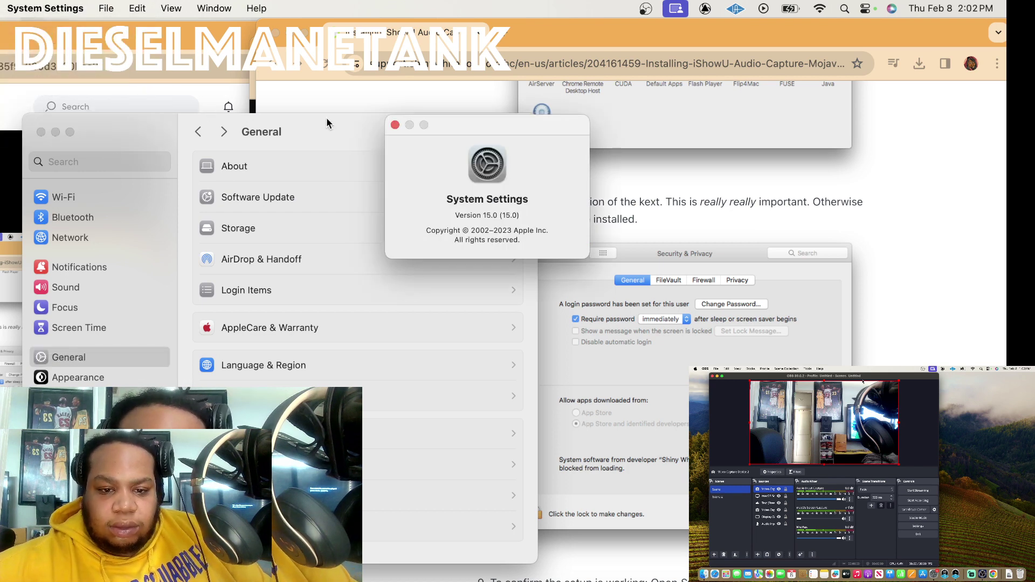
click(395, 125)
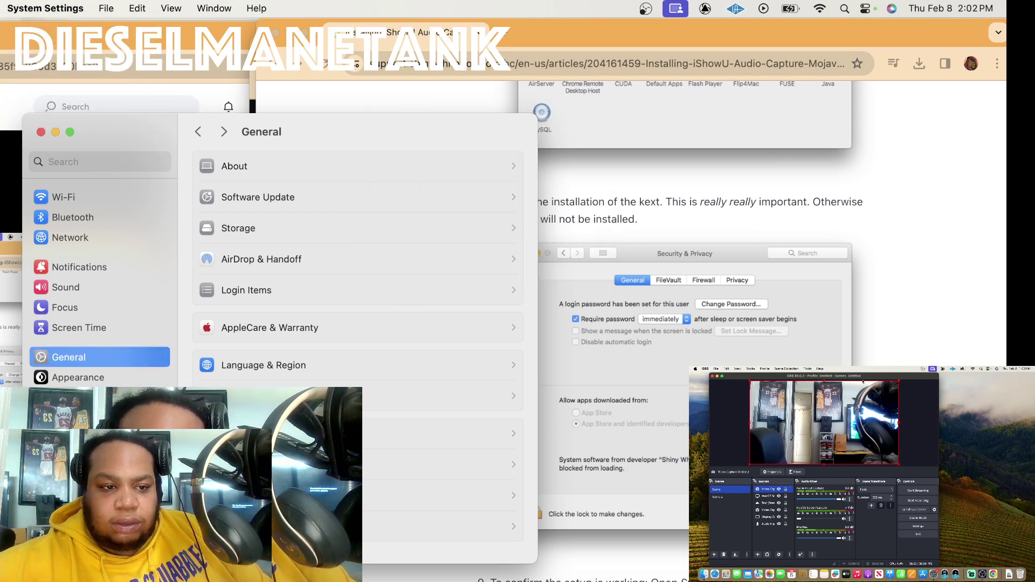
Close the System Settings window and reopen System Settings.
click(7, 8)
click(11, 52)
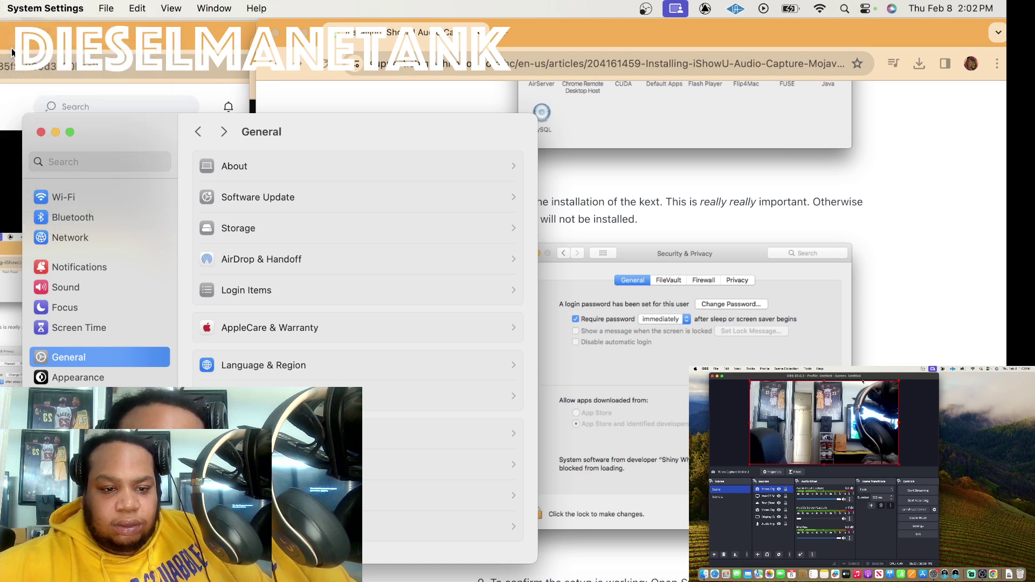
click(40, 132)
click(6, 8)
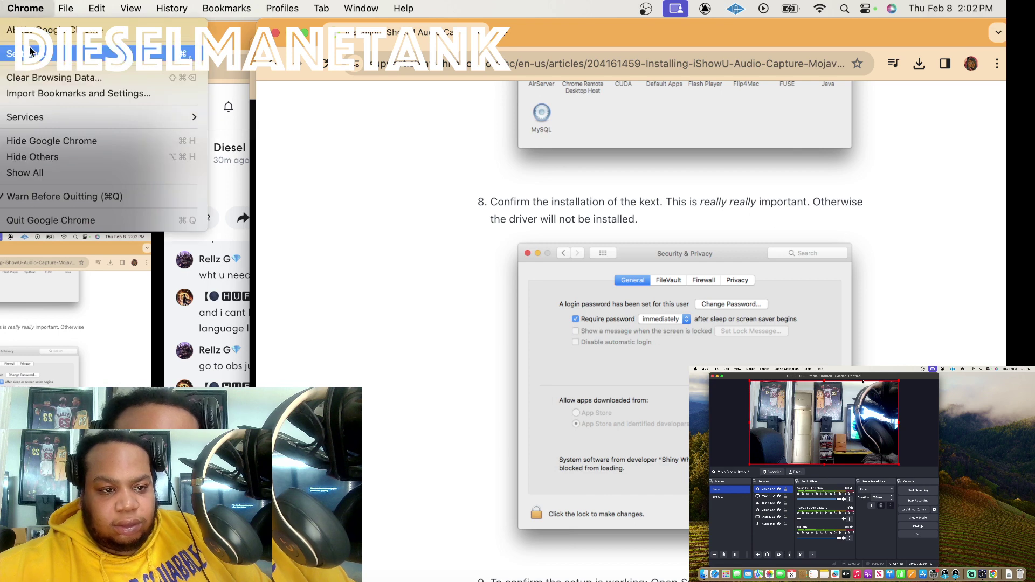
click(3, 52)
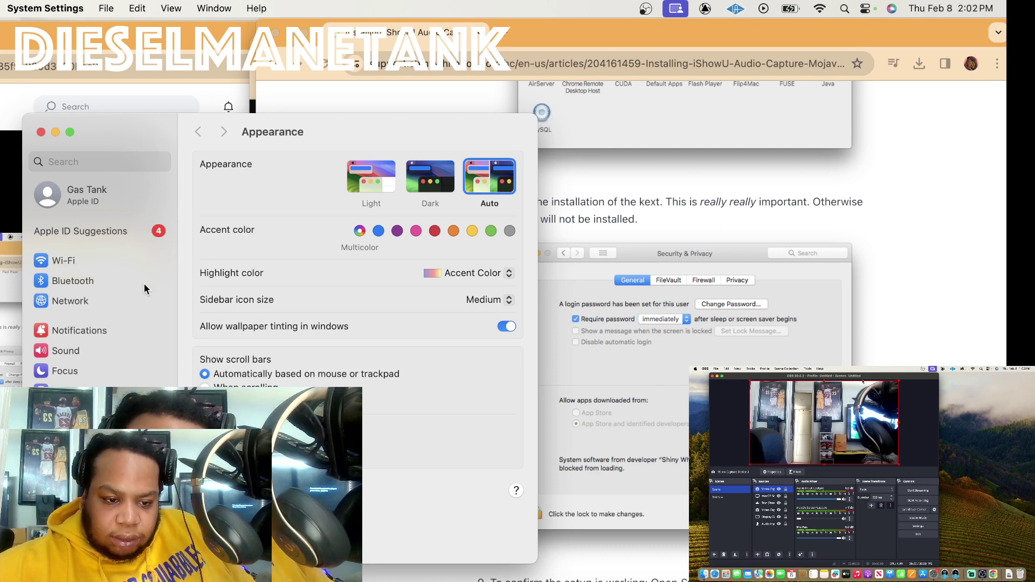
Look through the settings categories for the security options, opening the locked Passwords page and going back to Appearance.
scroll(144, 284, down, 2)
scroll(144, 284, down, 5)
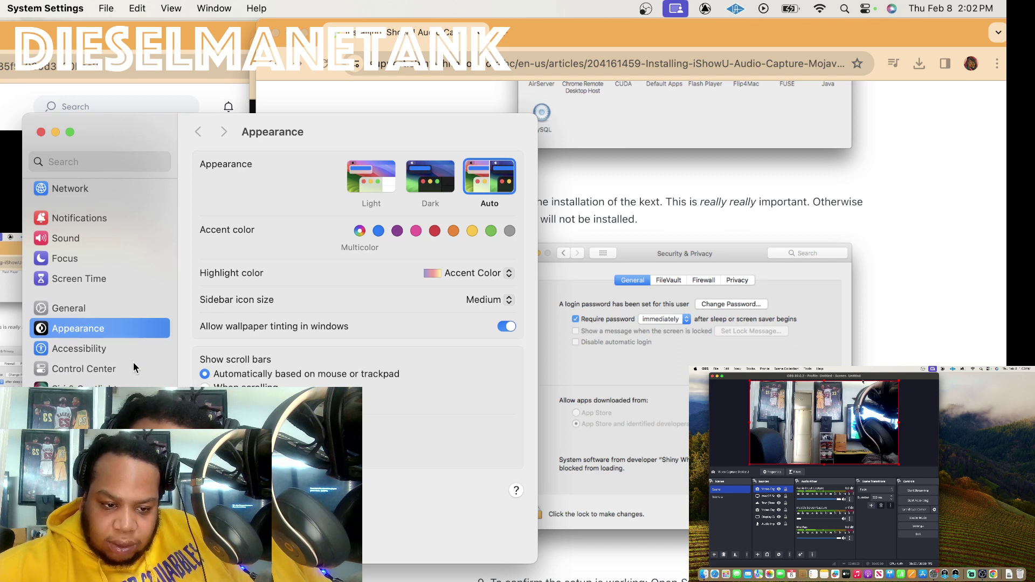
scroll(133, 361, down, 3)
scroll(133, 354, down, 7)
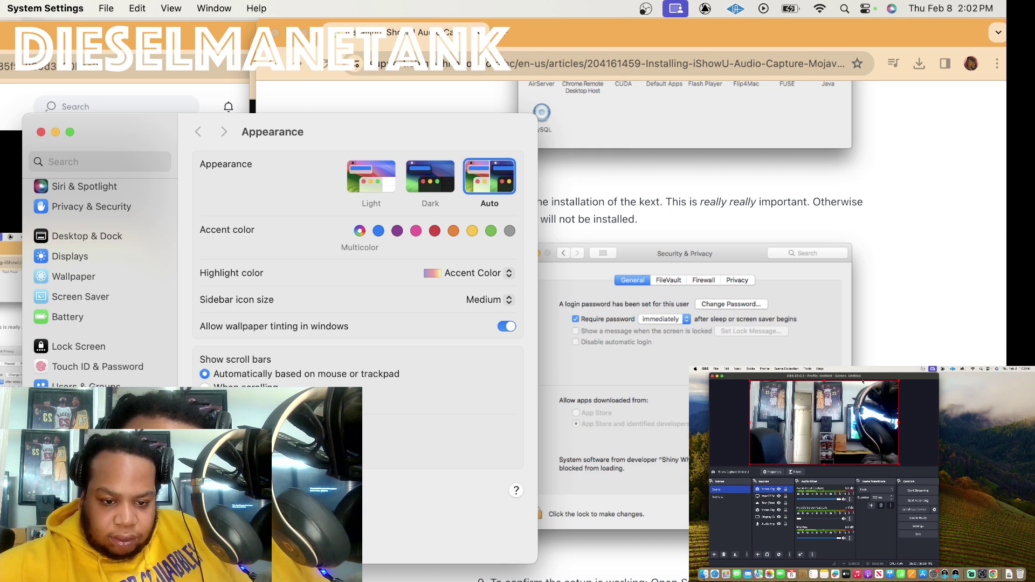
click(67, 406)
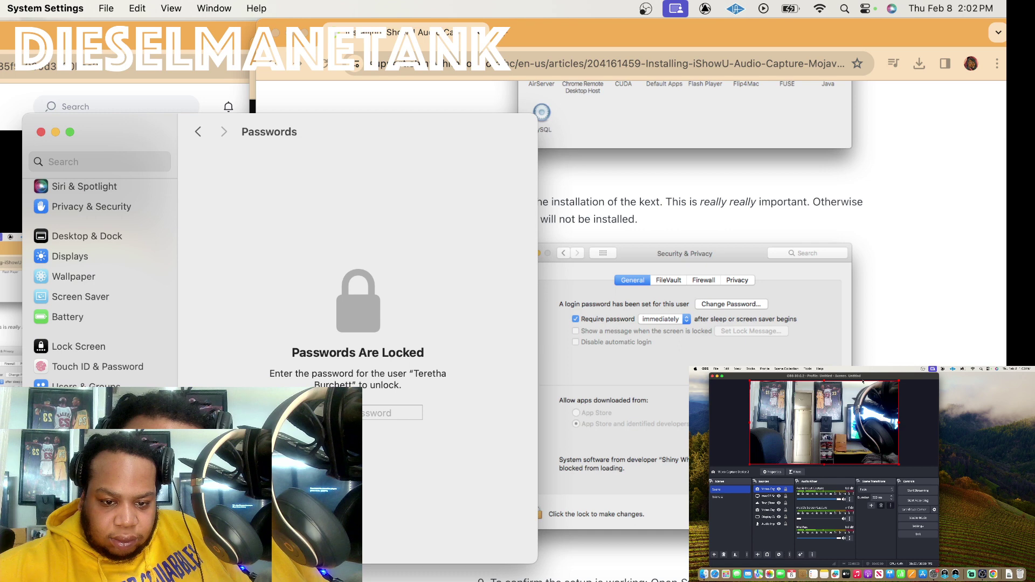
click(199, 131)
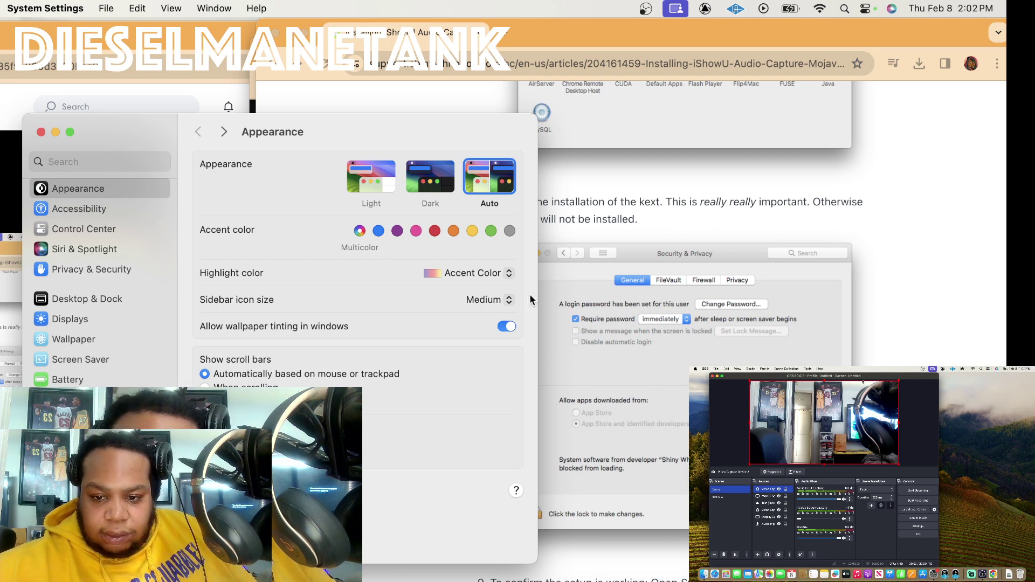
Search the settings for "security", open the Security settings under Privacy & Security and look through the list.
click(115, 161)
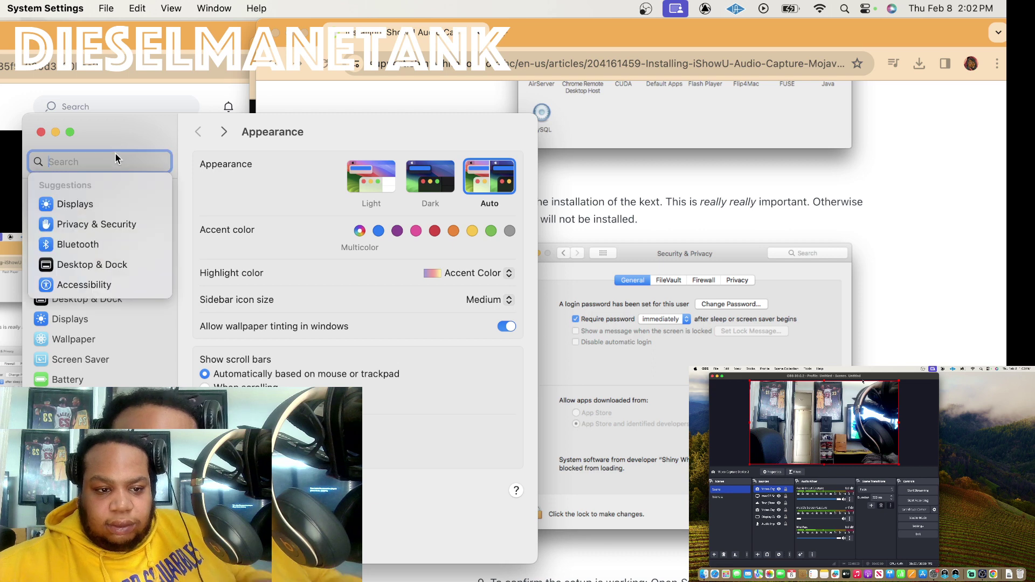
text(s)
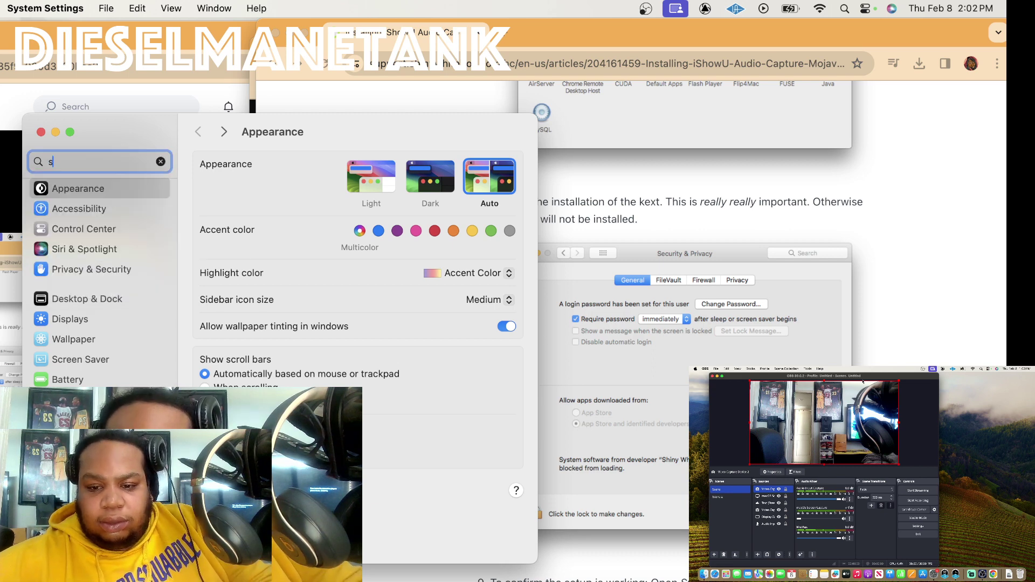
text(e)
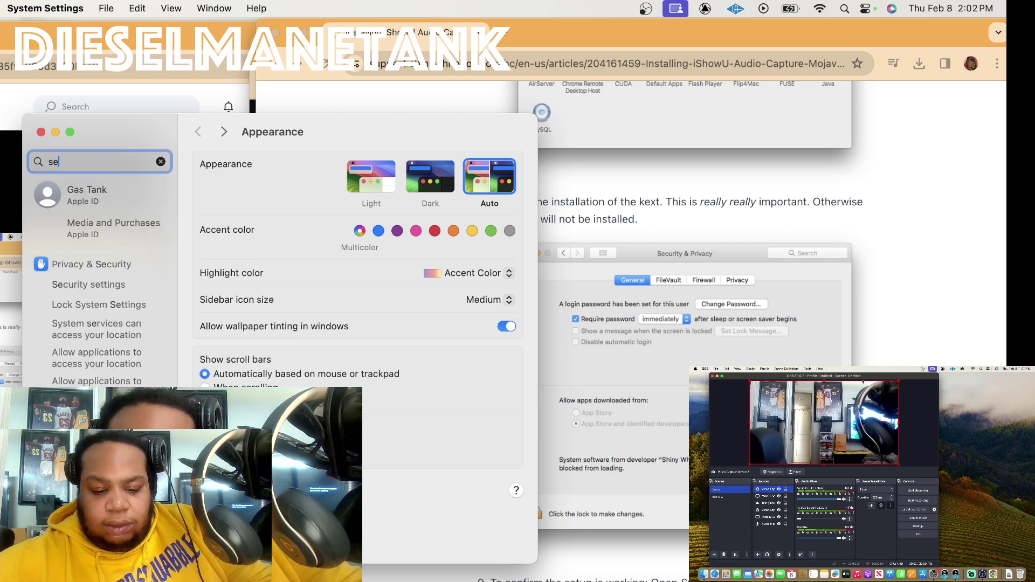
text(curity)
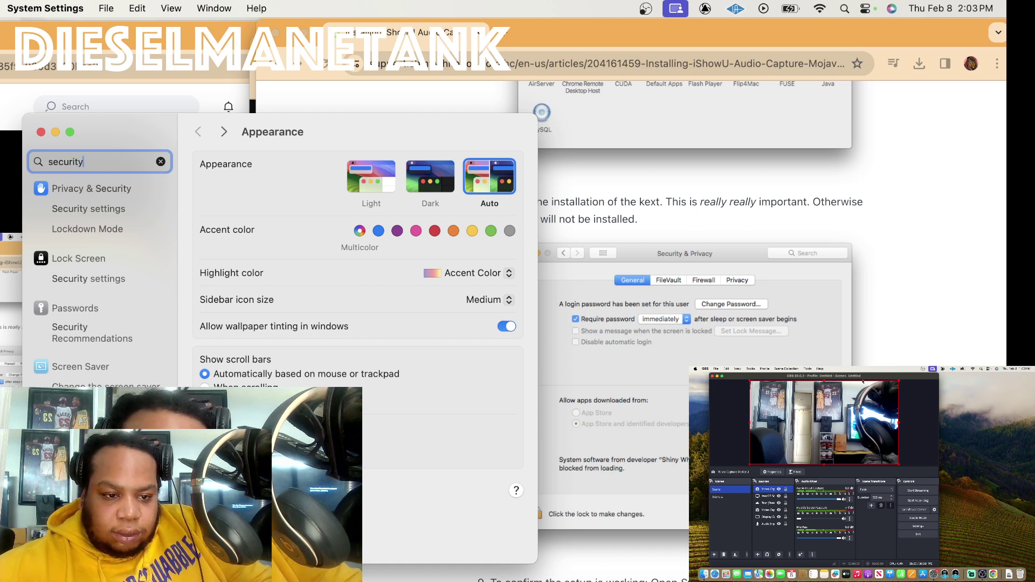
click(113, 211)
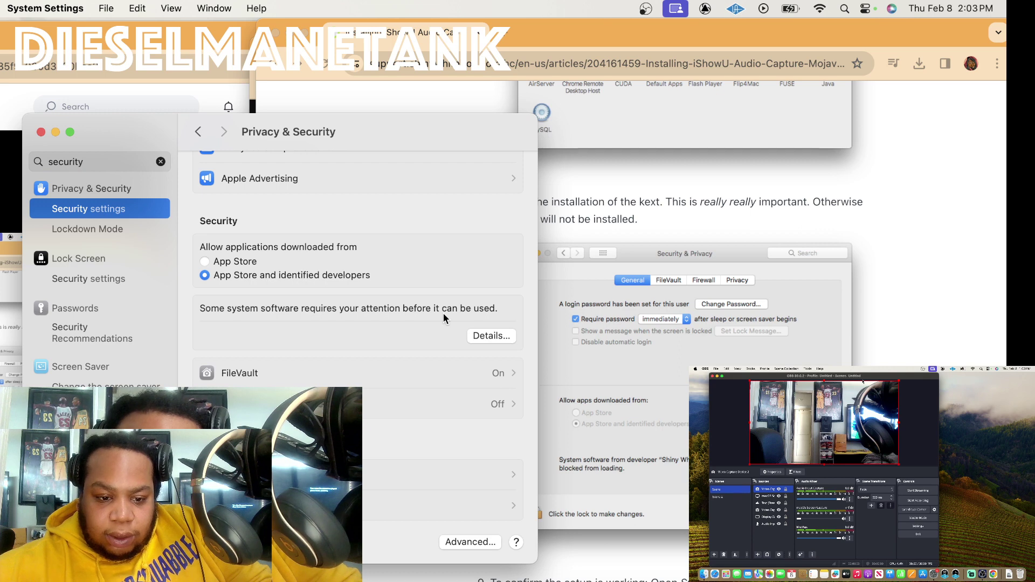
scroll(443, 313, up, 10)
scroll(443, 312, up, 10)
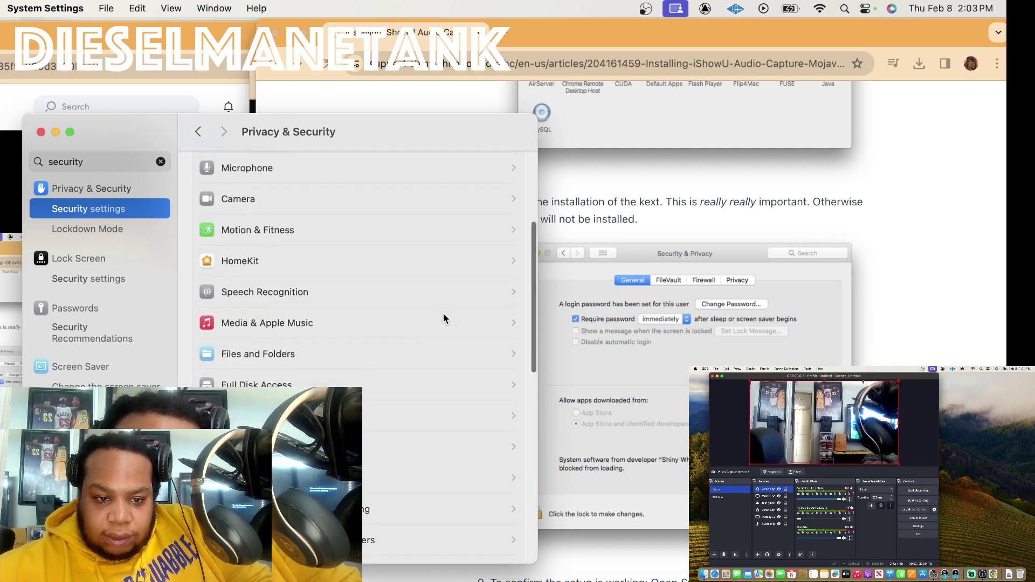
Open the details of the blocked system software in the Security section, enter the account password and approve OBS.
scroll(443, 301, down, 5)
scroll(443, 305, down, 10)
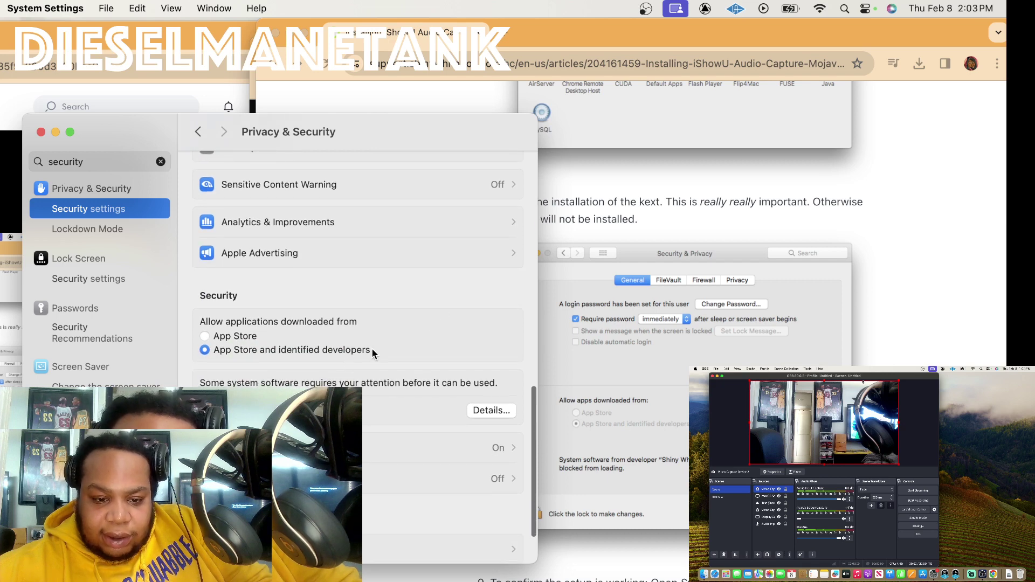
click(491, 411)
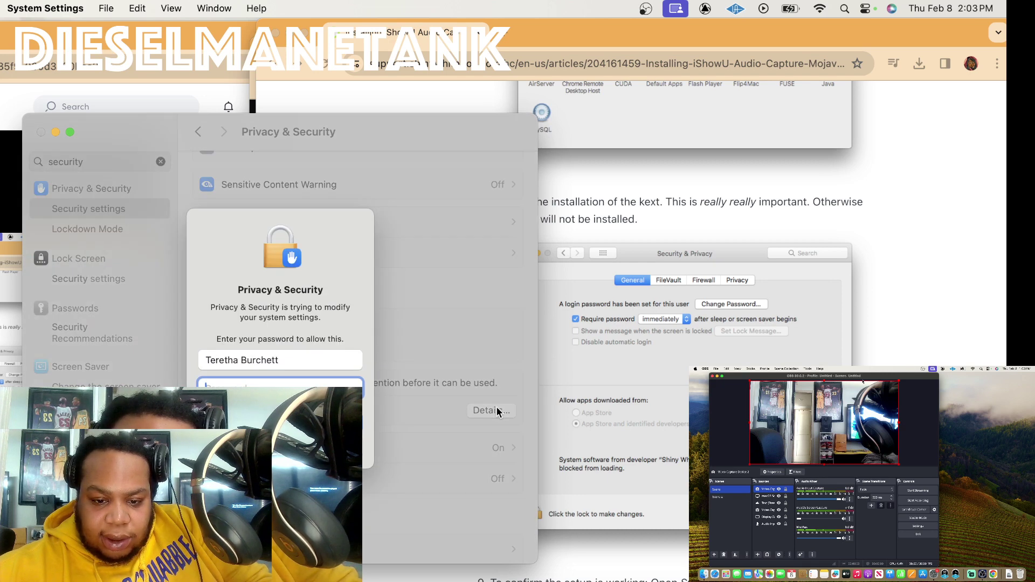
text(•)
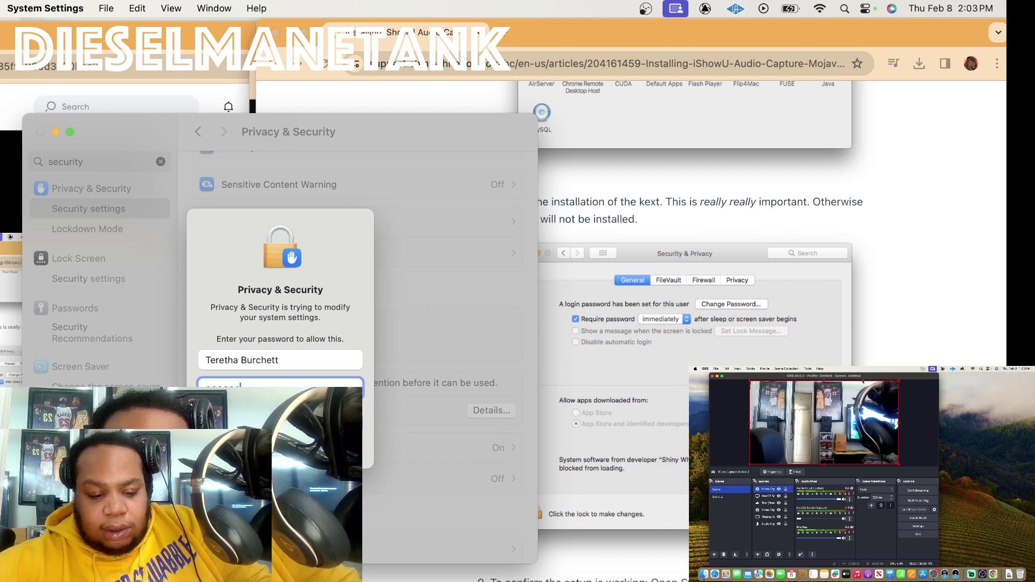
text(•••••••)
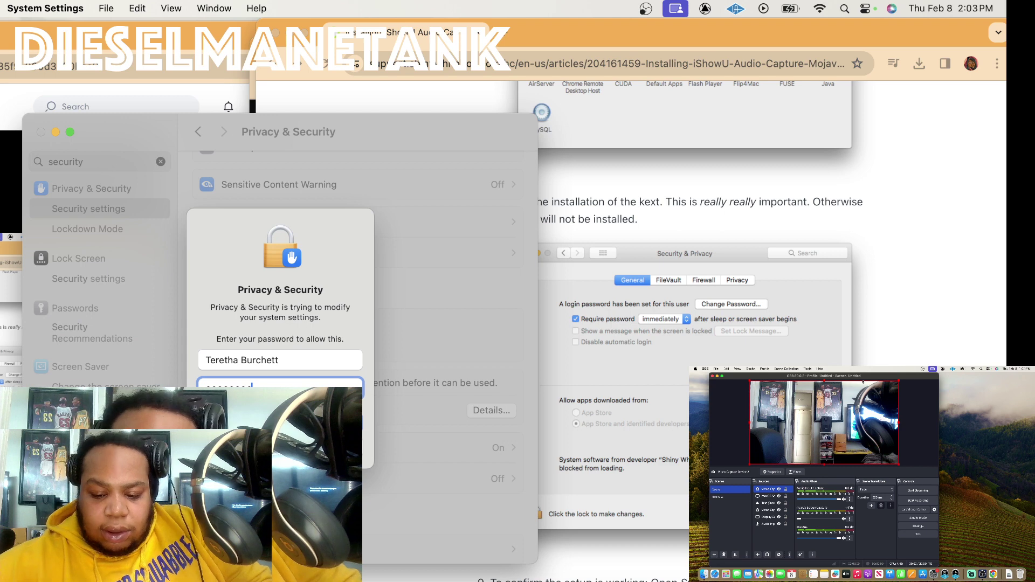
key(Return)
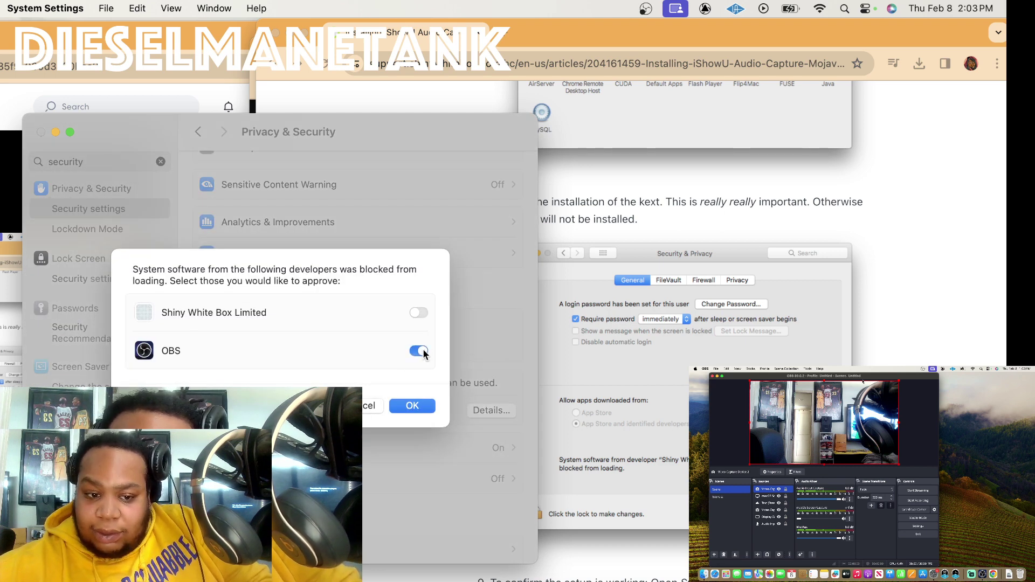
click(426, 412)
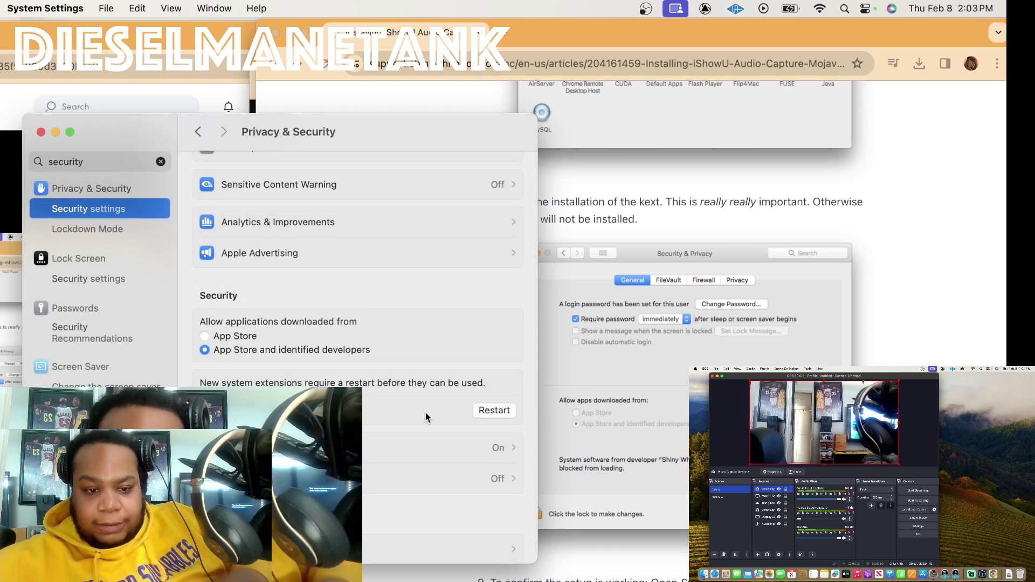
Look over the Privacy & Security page and read the setup confirmation step in the iShowU article.
scroll(425, 411, up, 3)
scroll(425, 412, up, 1)
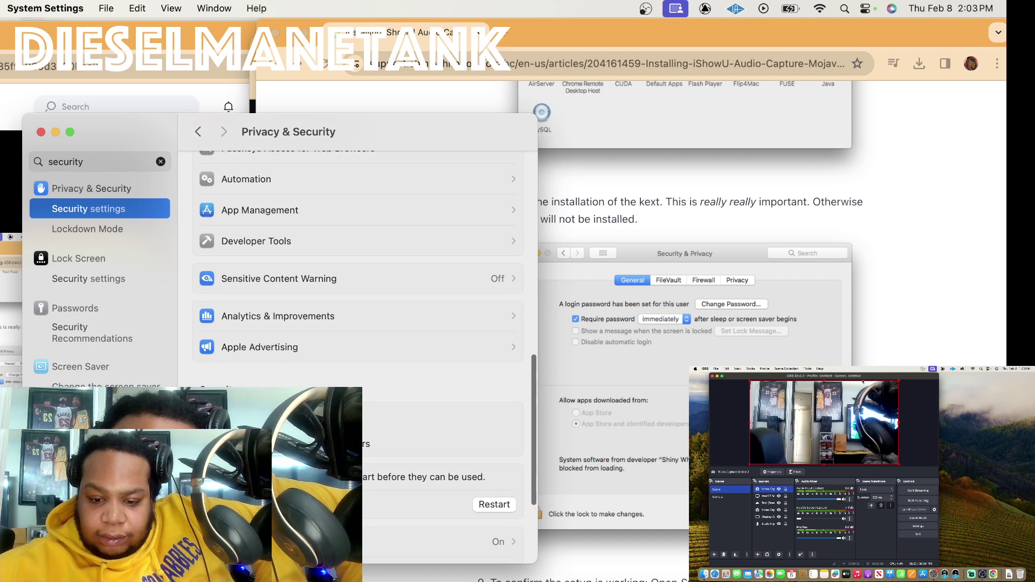
scroll(701, 243, down, 1)
scroll(700, 324, down, 10)
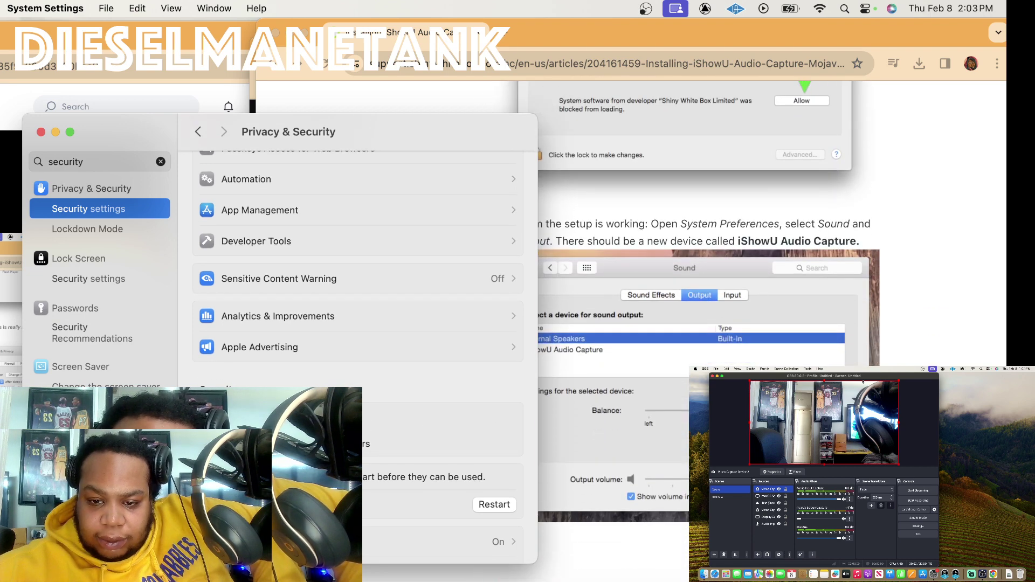
Bring up System Settings, clear the settings search and open the Sound settings.
click(1, 7)
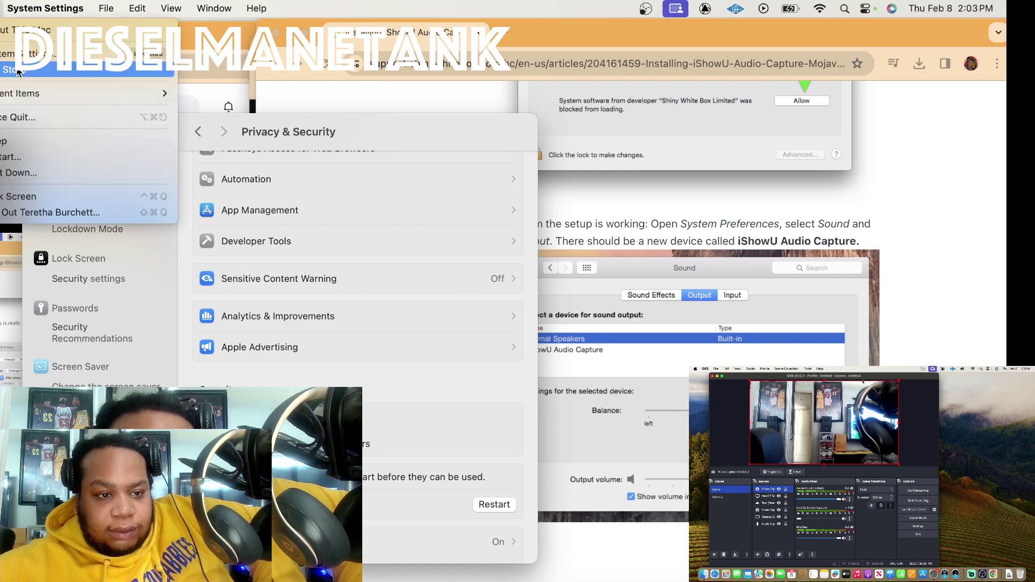
click(32, 54)
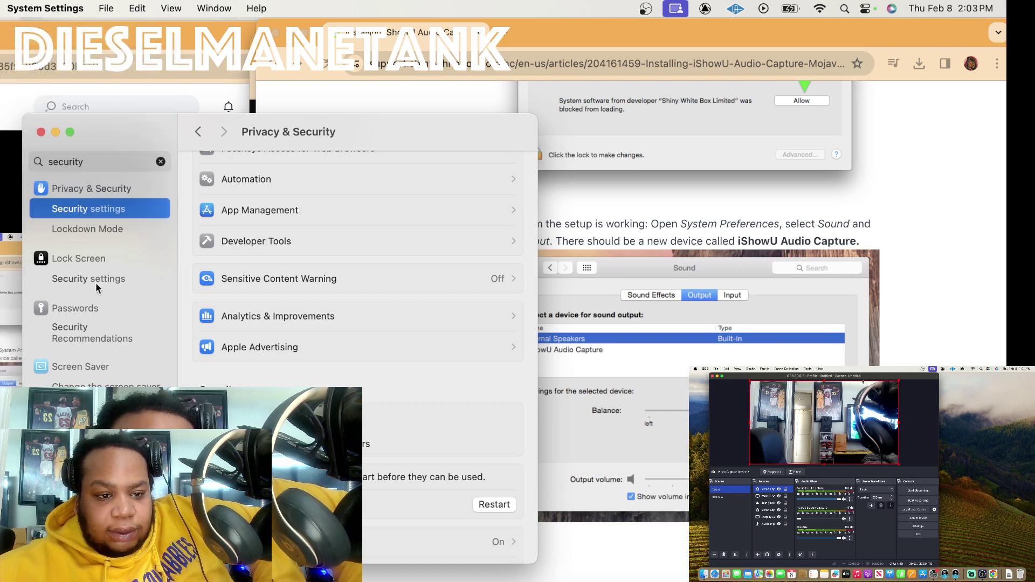
scroll(105, 294, up, 2)
click(160, 161)
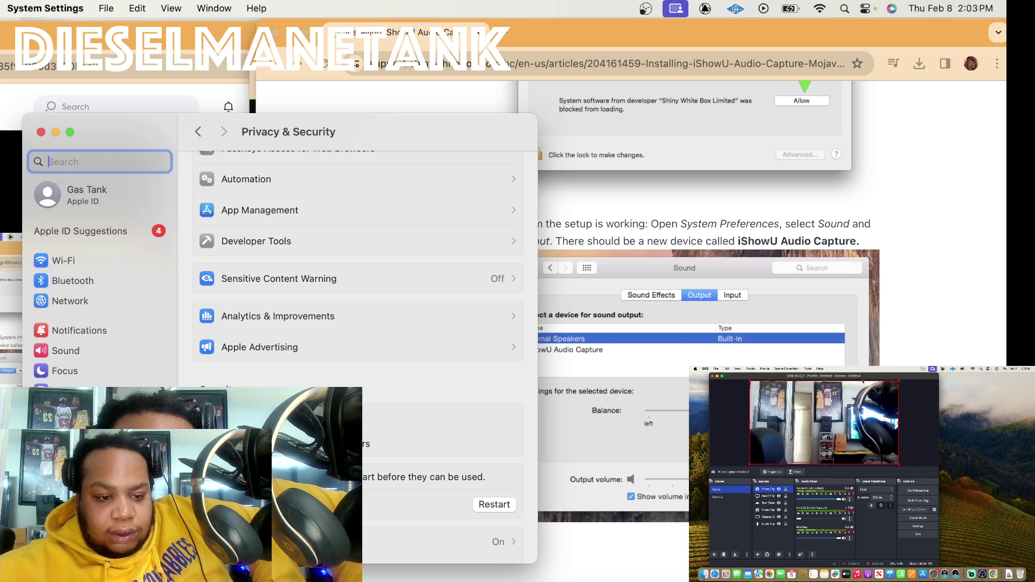
scroll(107, 270, down, 3)
click(86, 218)
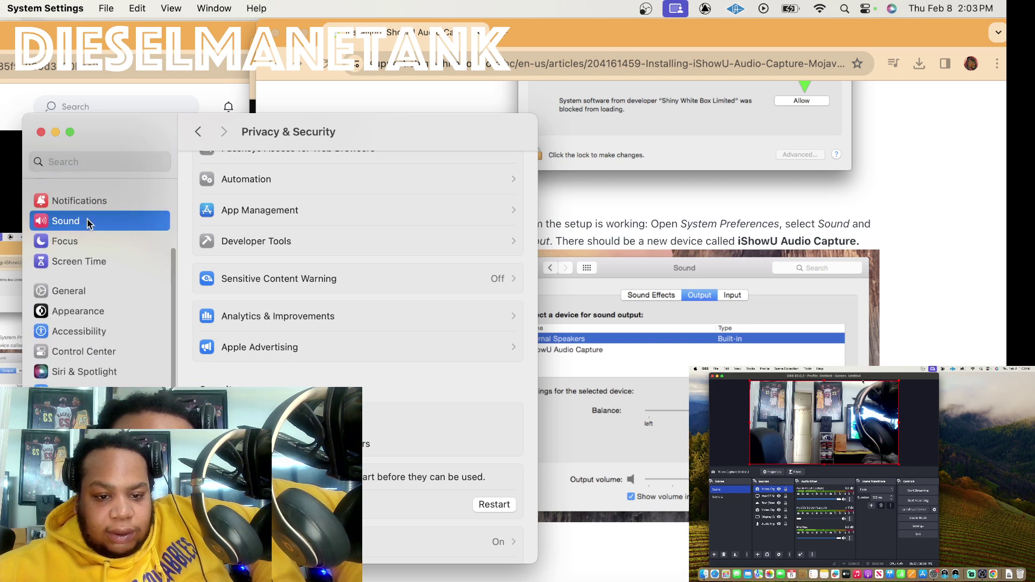
Check the sound output and input device lists for iShowU Audio Capture, ending on the output list.
scroll(367, 356, down, 5)
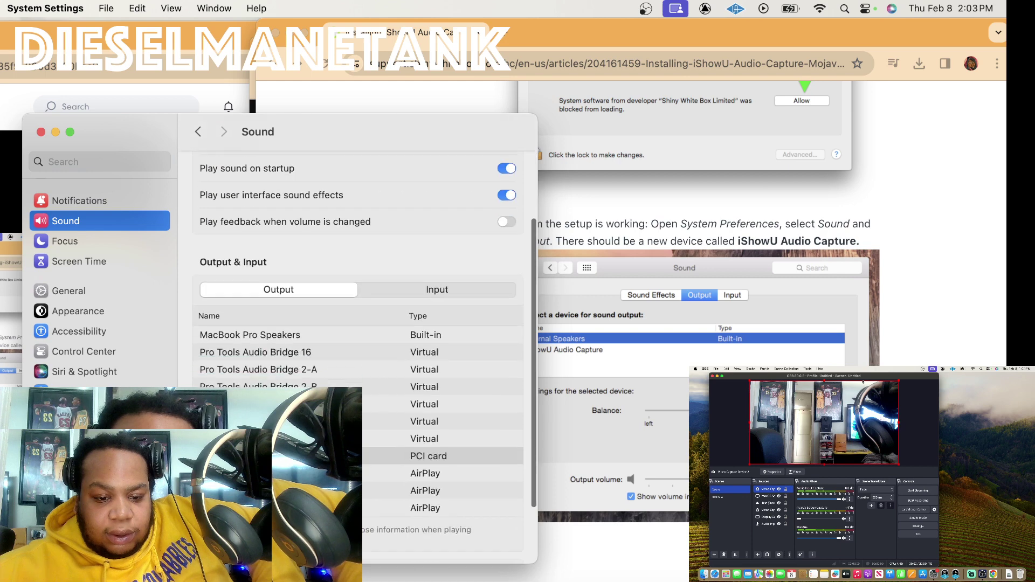
scroll(367, 356, down, 2)
scroll(366, 356, up, 3)
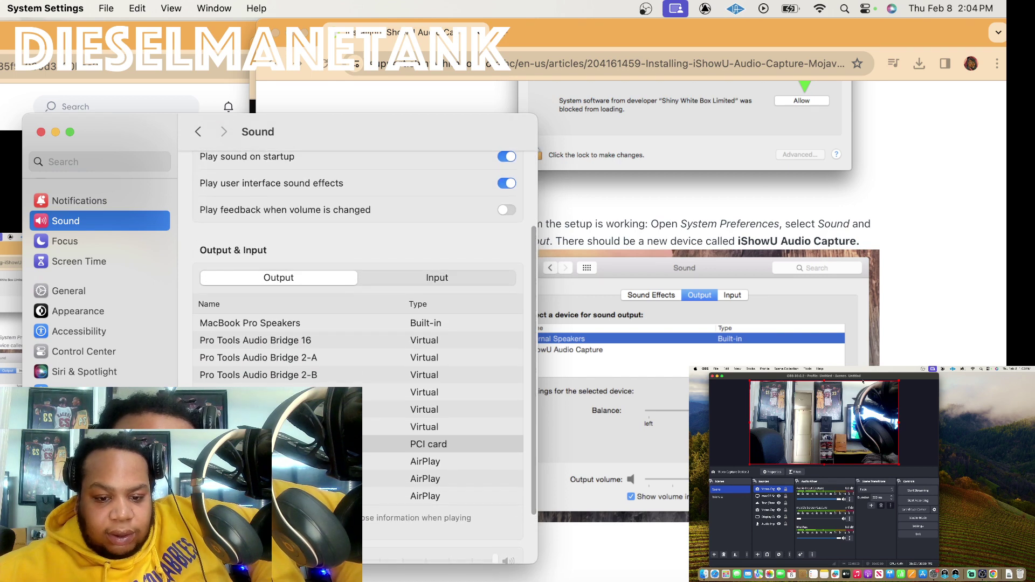
click(387, 276)
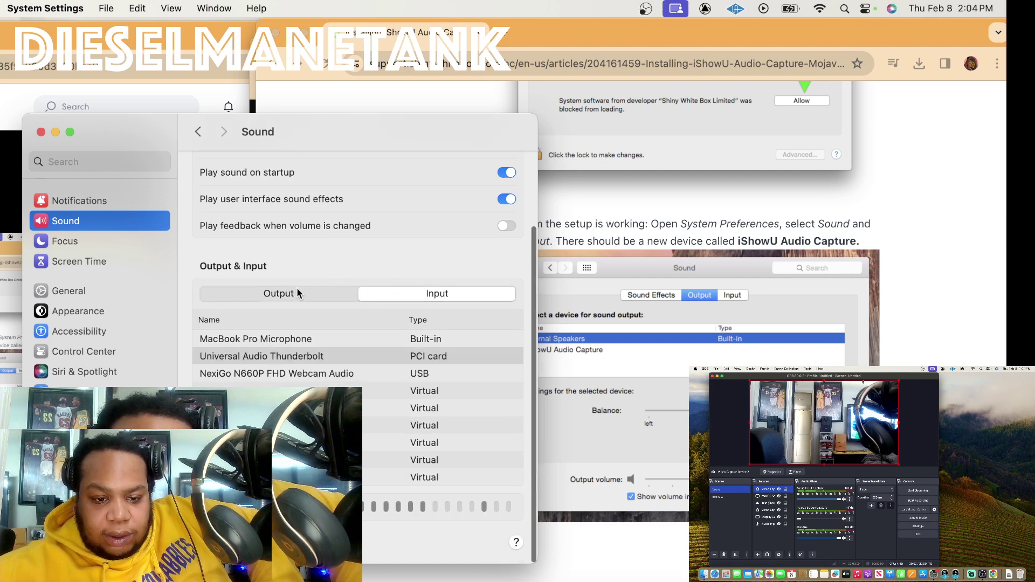
scroll(302, 291, down, 1)
scroll(310, 294, up, 1)
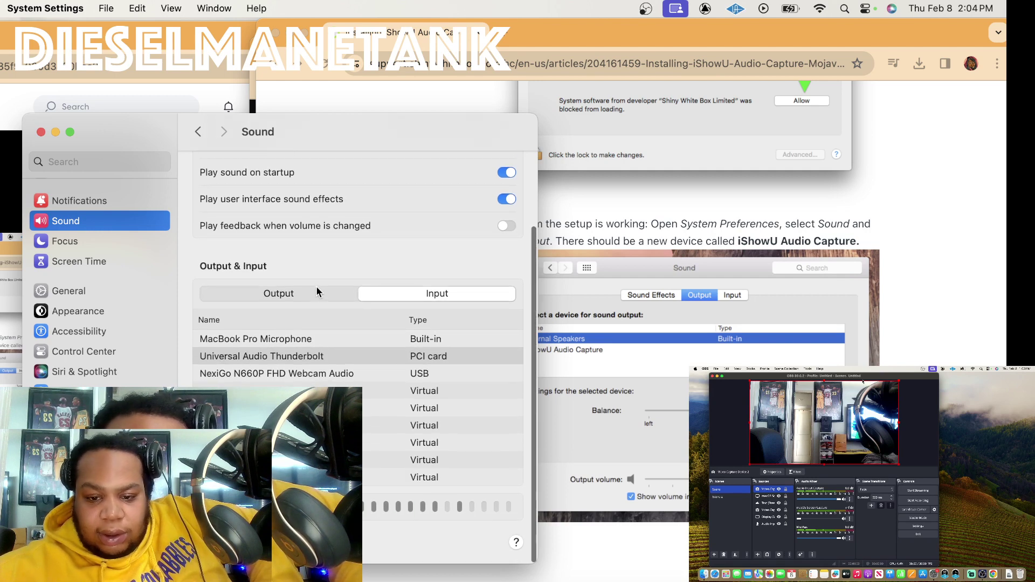
click(317, 288)
Switch to Chrome and read the rest of the iShowU Audio Capture installation article down to the uninstalling section.
click(603, 272)
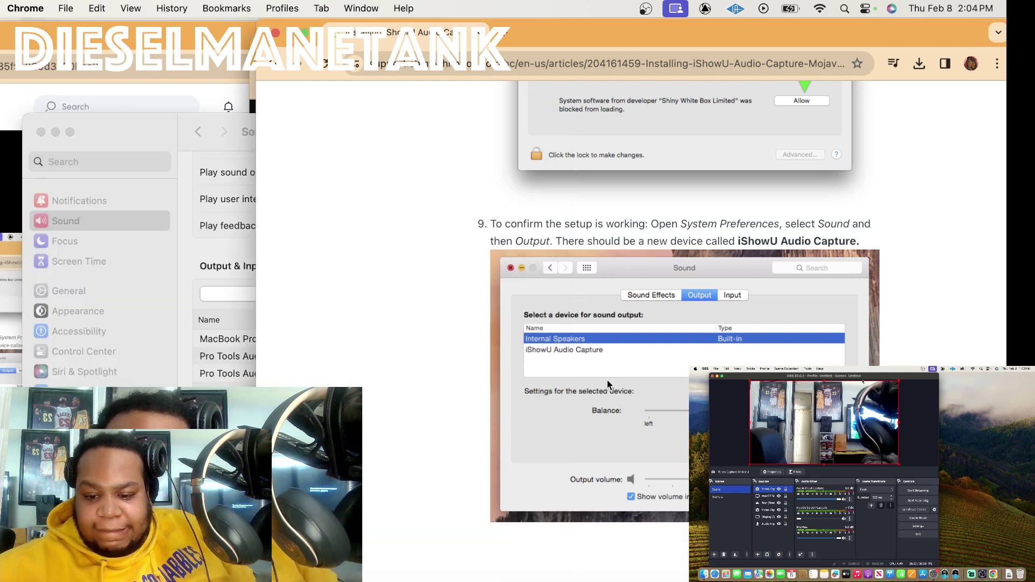
scroll(607, 380, down, 3)
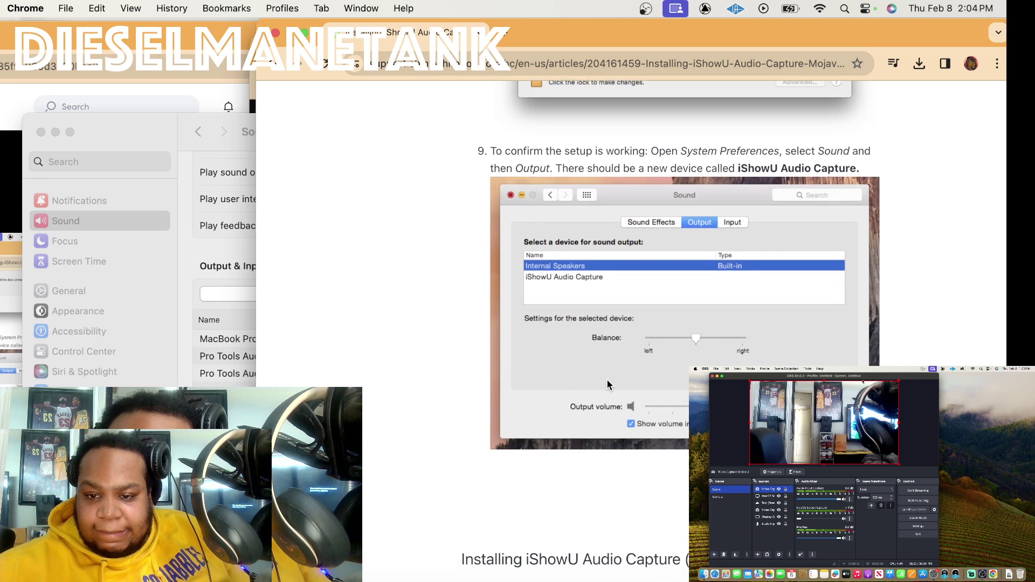
scroll(607, 379, down, 10)
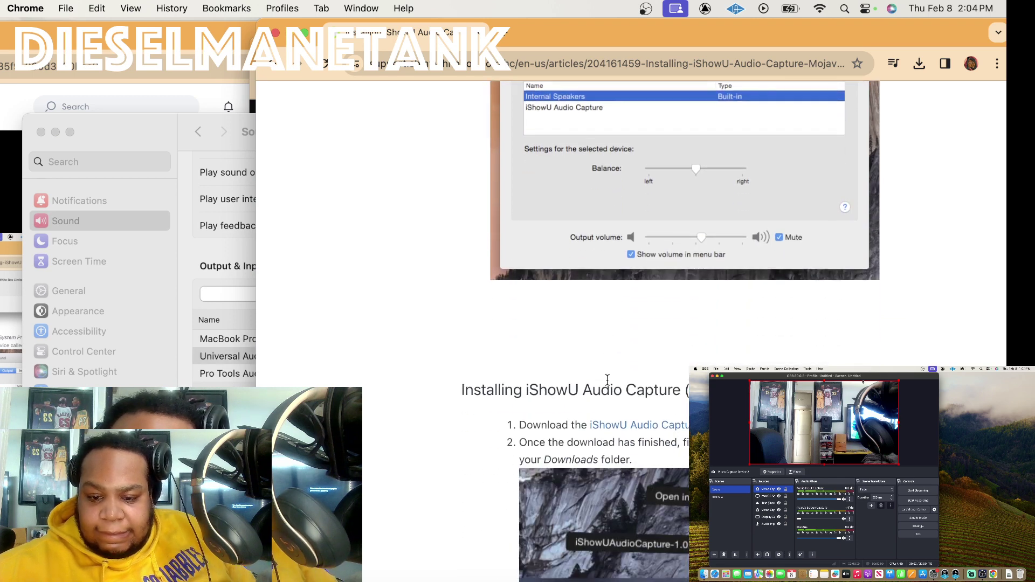
scroll(607, 380, down, 3)
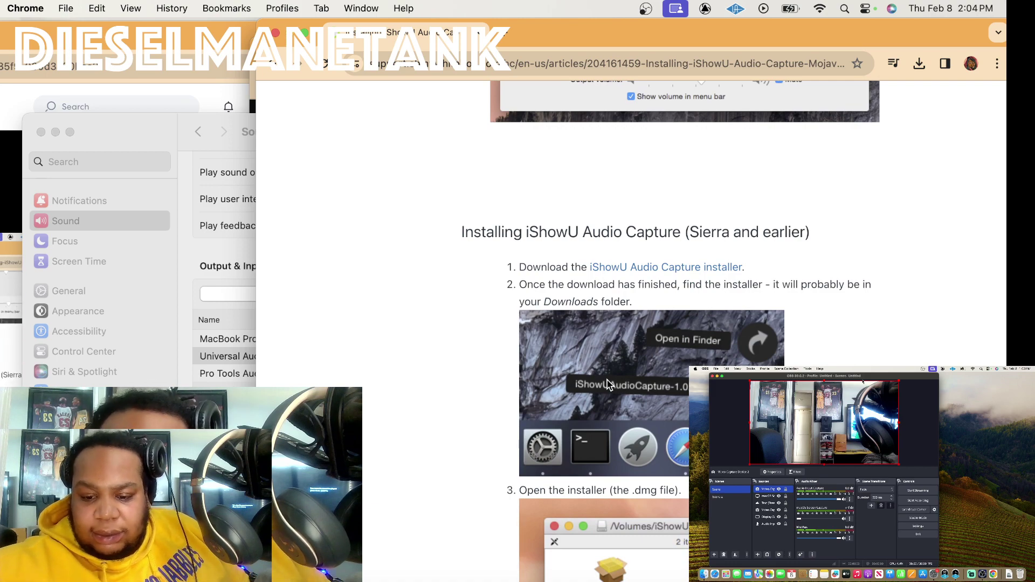
scroll(607, 380, down, 19)
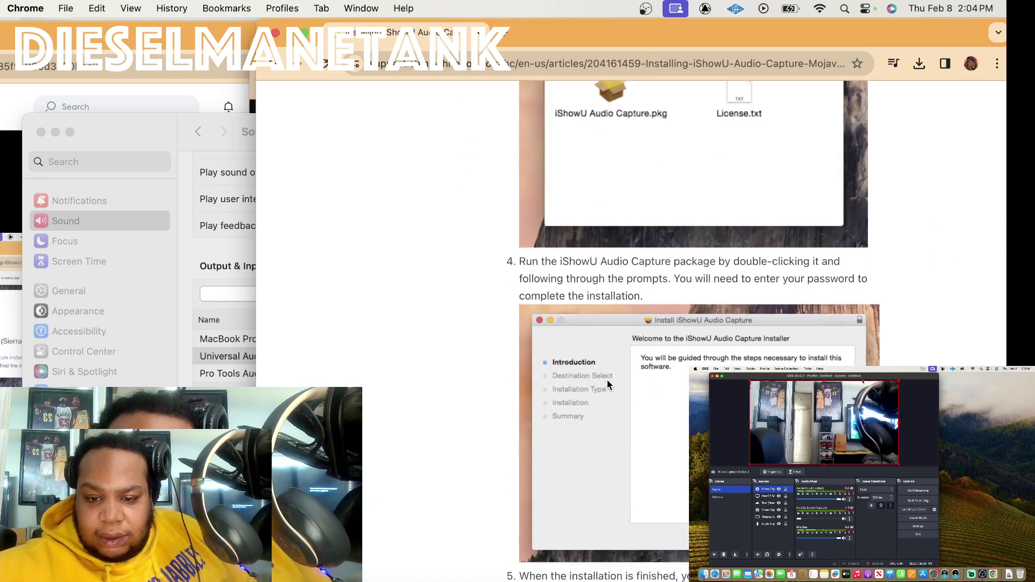
scroll(608, 383, down, 20)
scroll(607, 379, down, 2)
scroll(607, 379, down, 5)
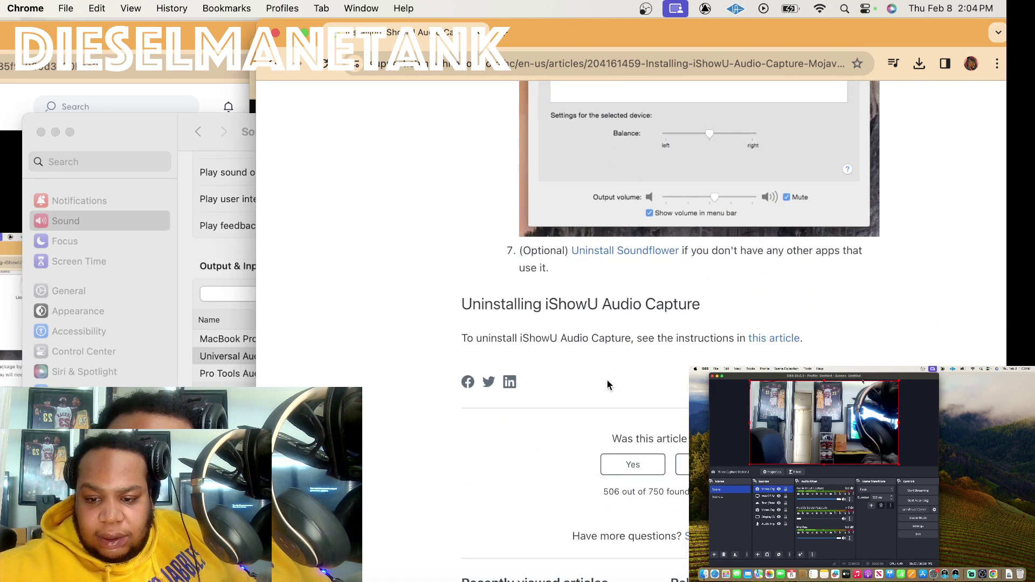
Return to System Settings, recheck the output devices and sound effects options, and glance at the overview of open windows.
click(183, 153)
scroll(187, 166, down, 3)
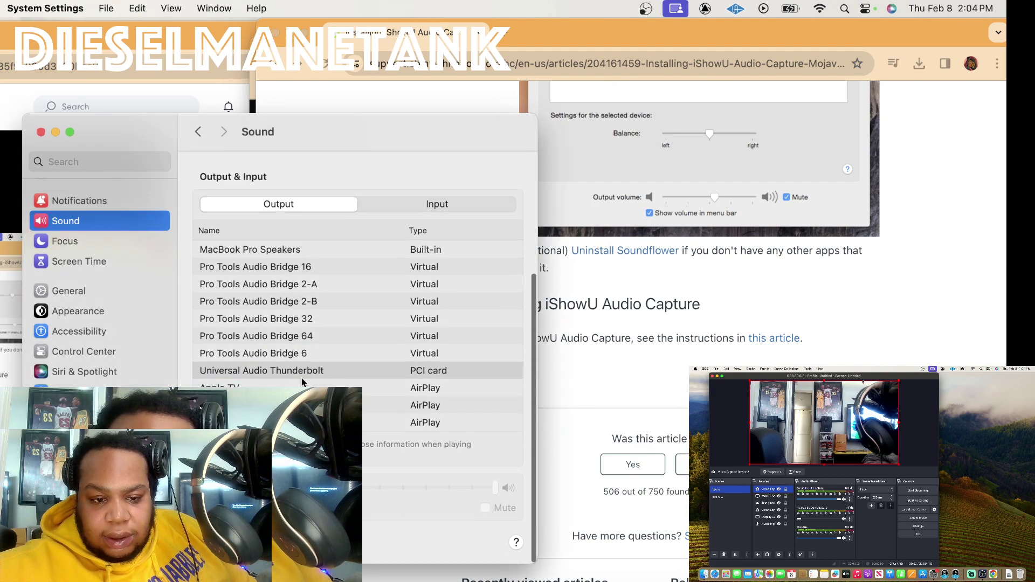
scroll(293, 321, up, 4)
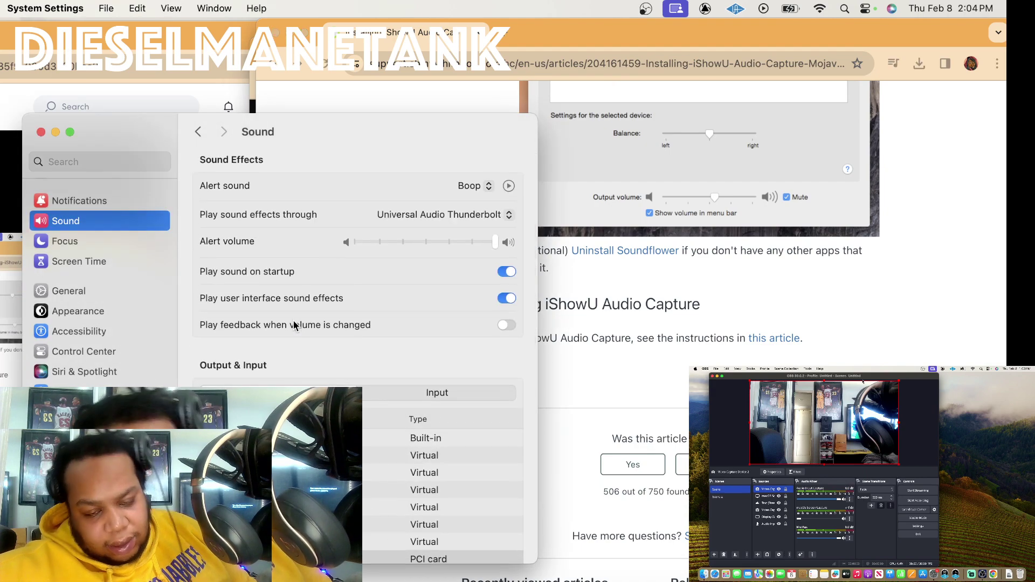
key(ctrl+Up)
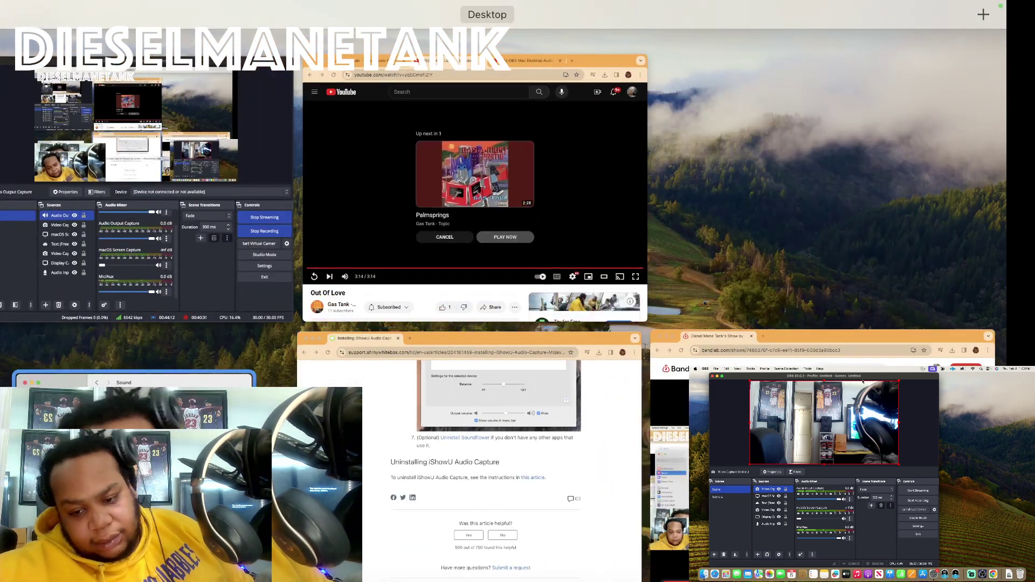
key(ctrl+Up)
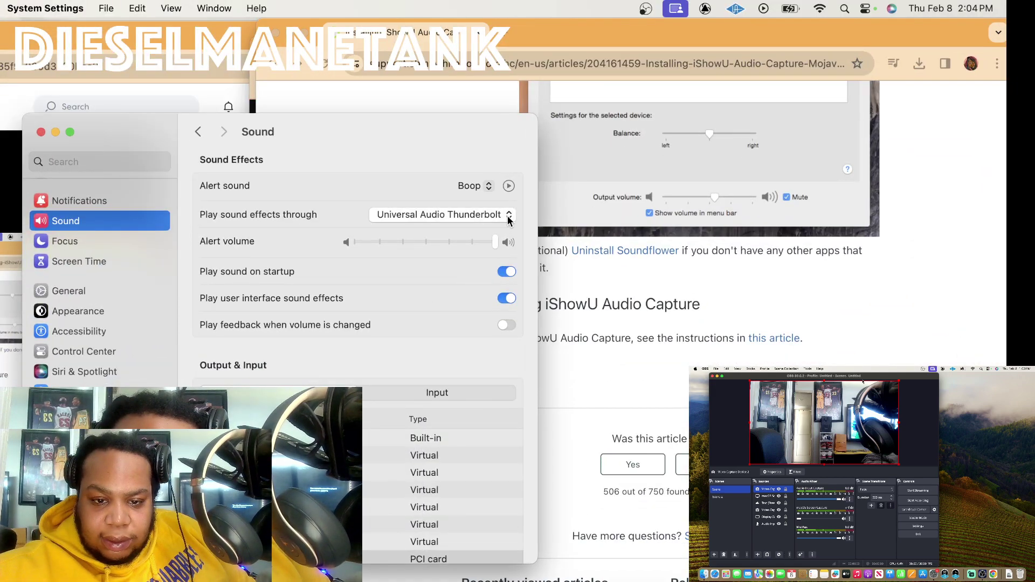
Choose Universal Audio Thunderbolt for playing sound effects and select it as the output device.
click(508, 215)
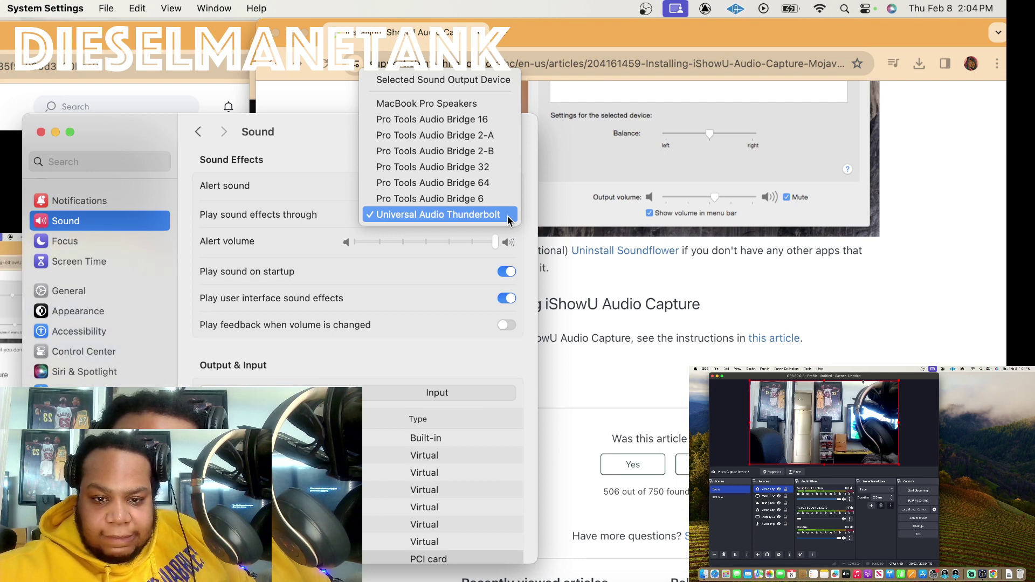
click(497, 217)
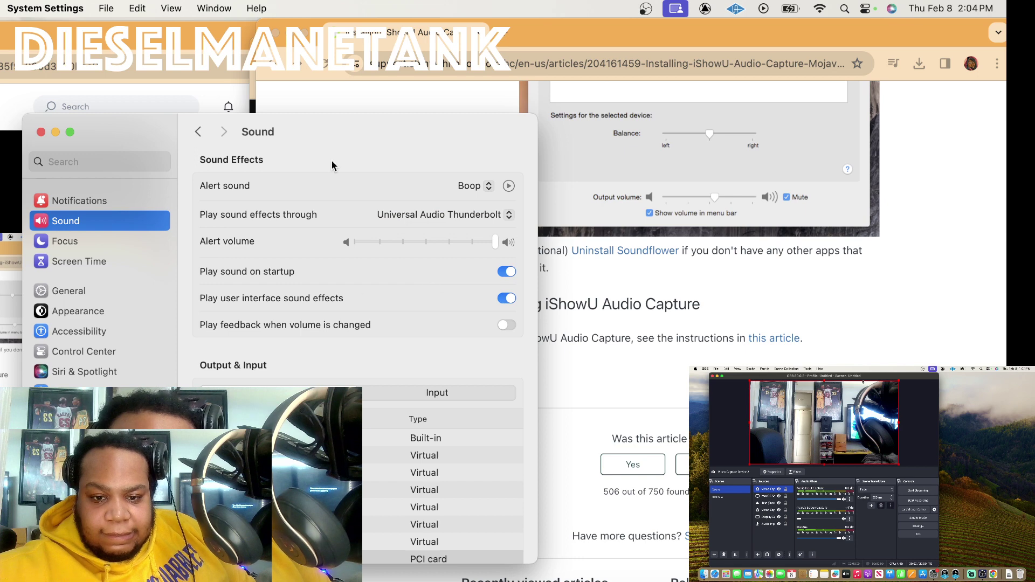
scroll(477, 362, down, 4)
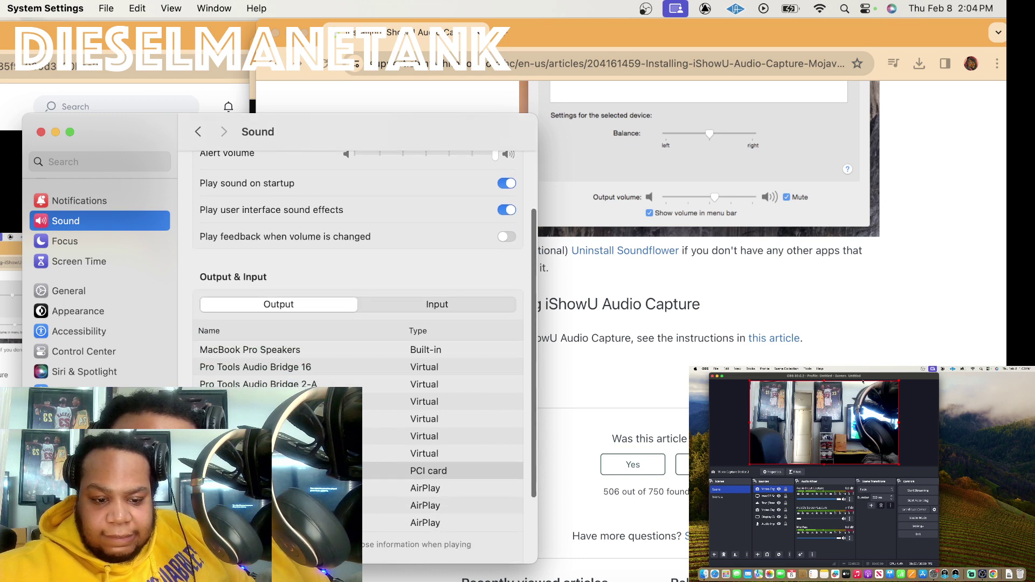
click(428, 471)
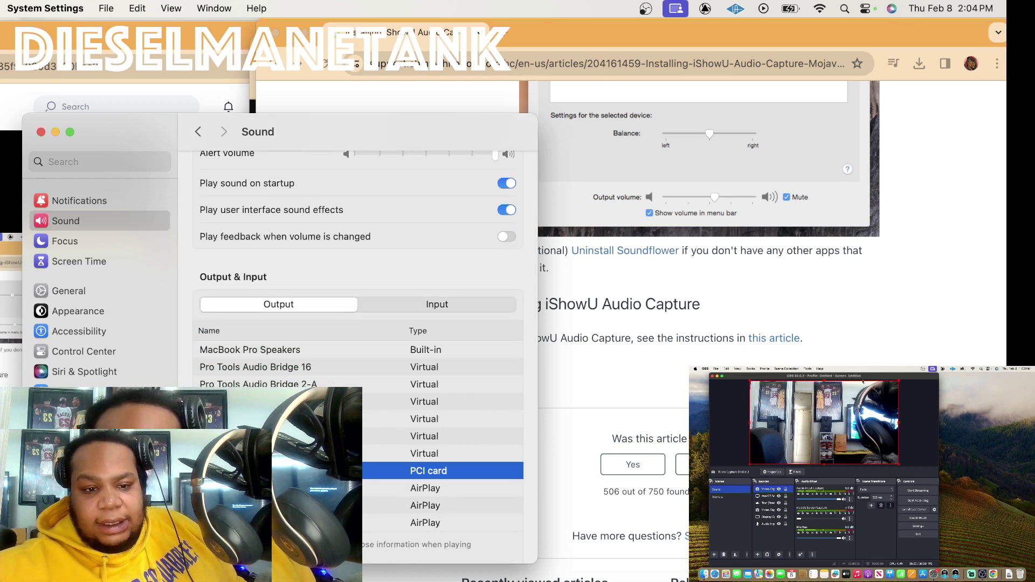
scroll(358, 355, down, 5)
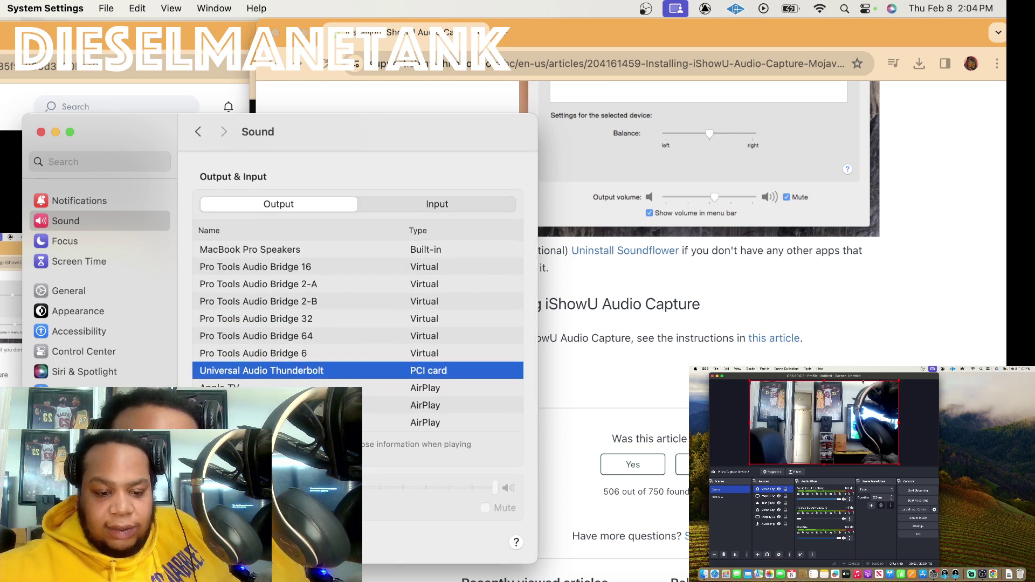
Switch to the BandLab live show page in Chrome and read the viewers' chat comments.
key(super+Tab)
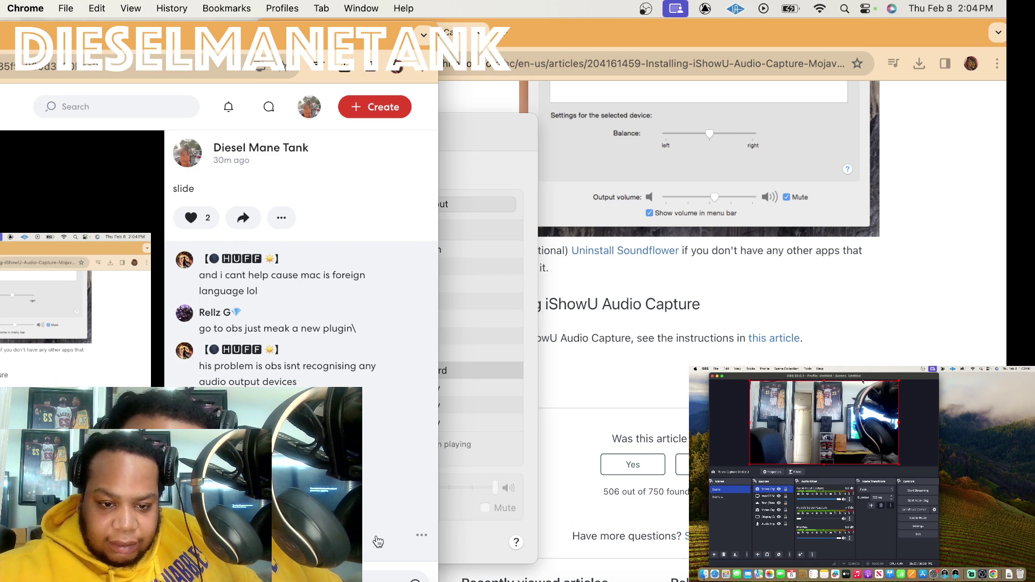
scroll(302, 319, up, 3)
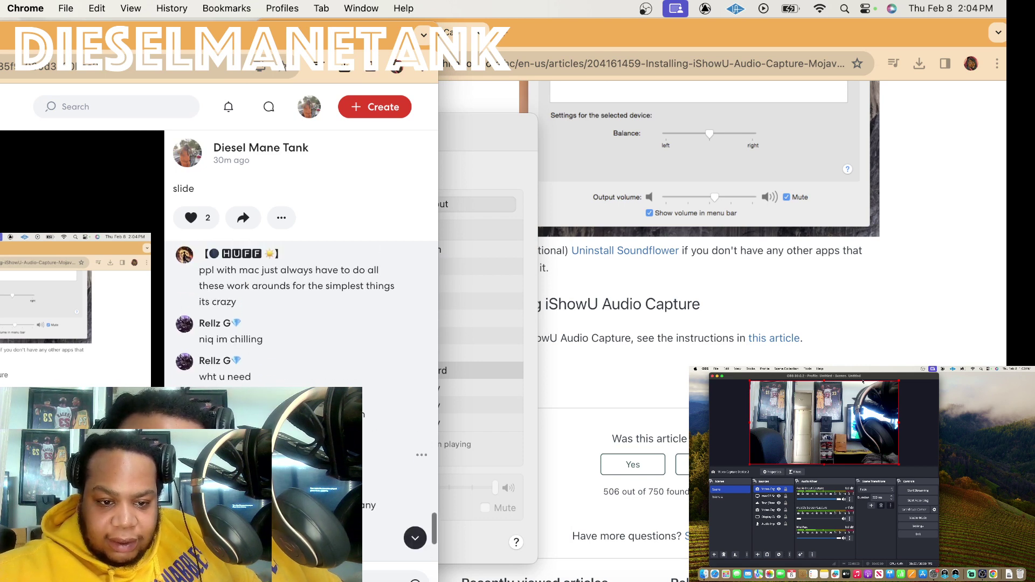
scroll(302, 313, down, 2)
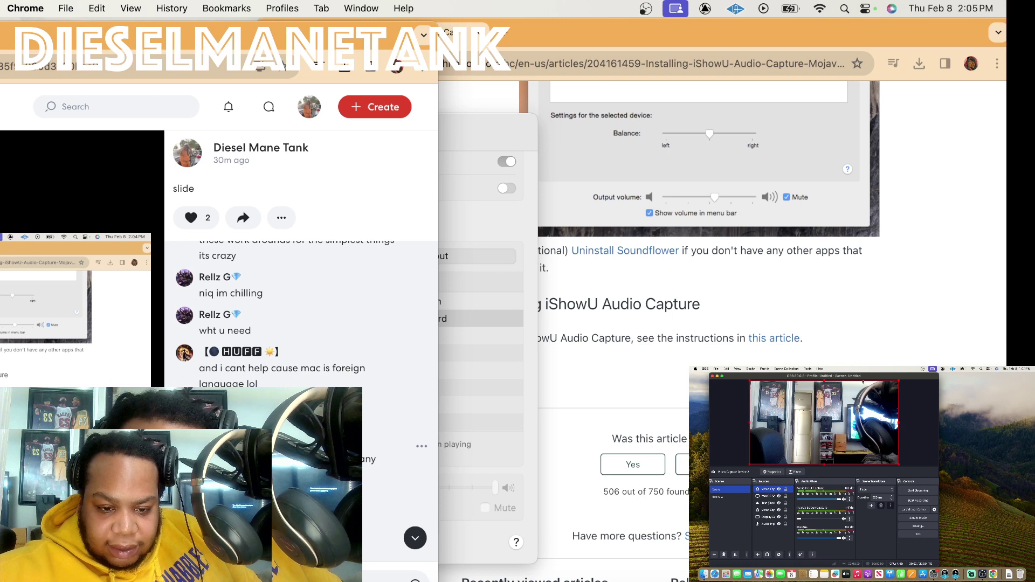
scroll(302, 313, up, 3)
scroll(302, 312, down, 2)
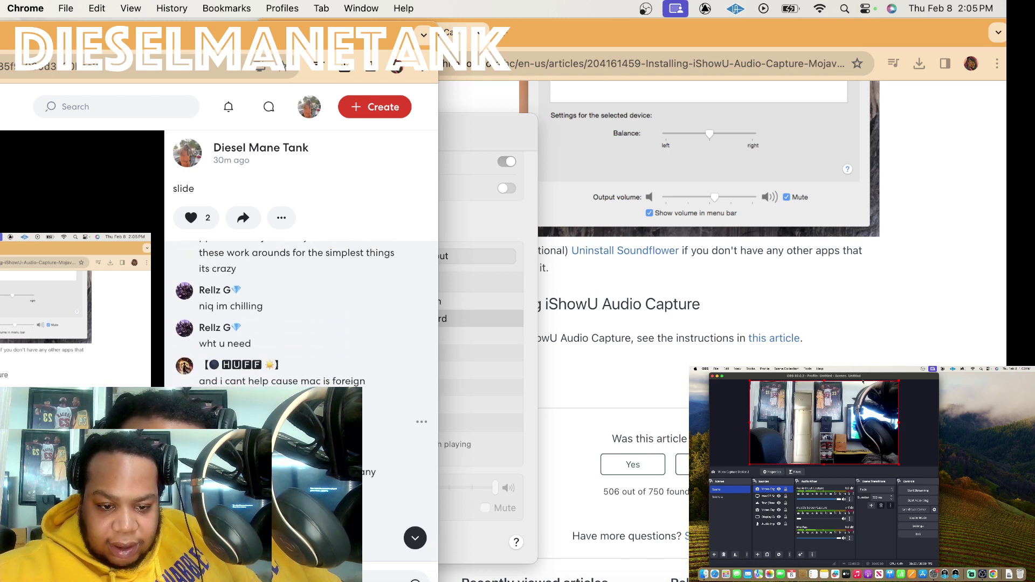
Read the latest viewer comments on the BandLab show page and recheck the output devices and sound effects in System Settings.
scroll(302, 313, down, 4)
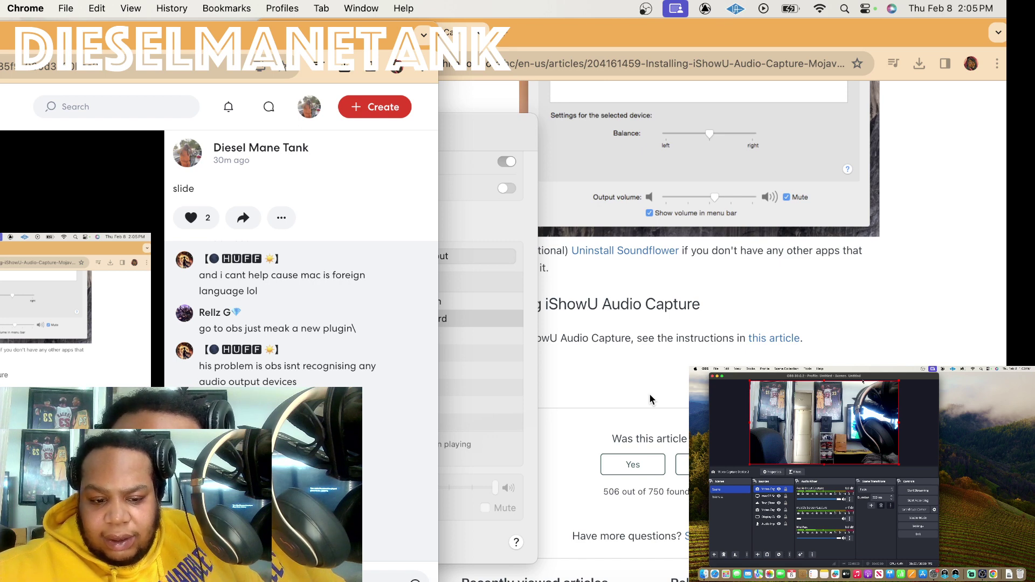
scroll(651, 400, down, 1)
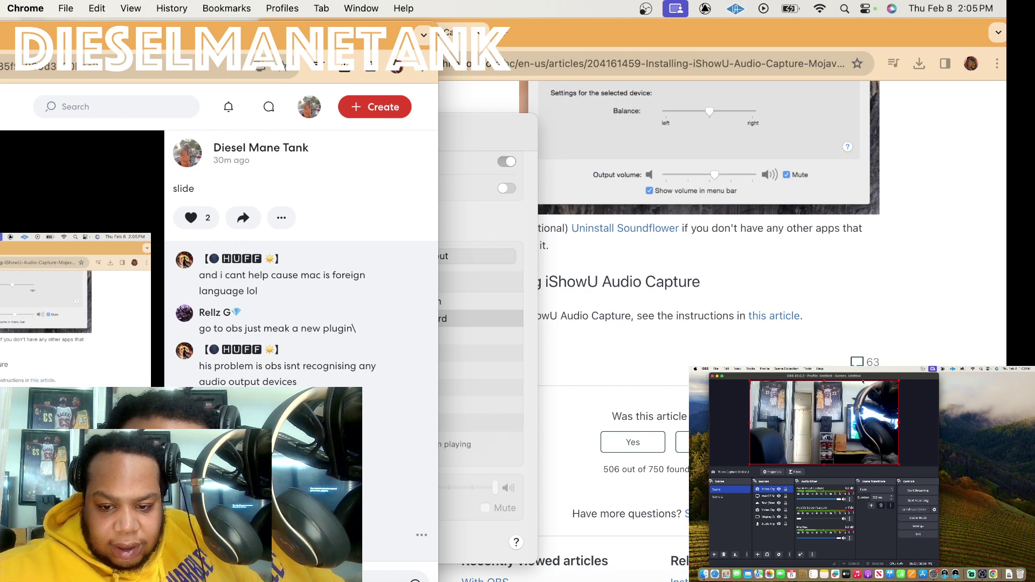
click(477, 200)
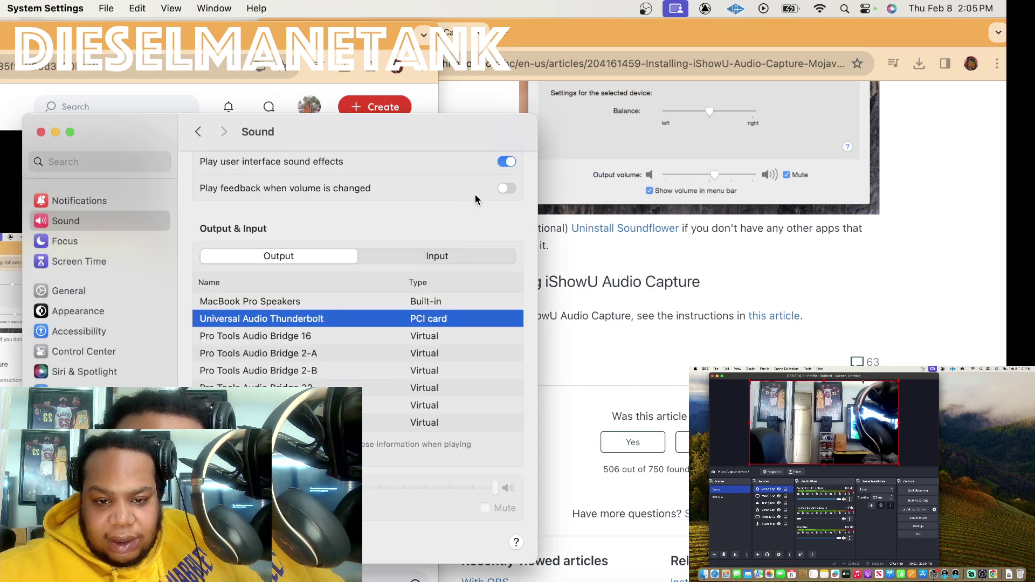
scroll(342, 340, down, 2)
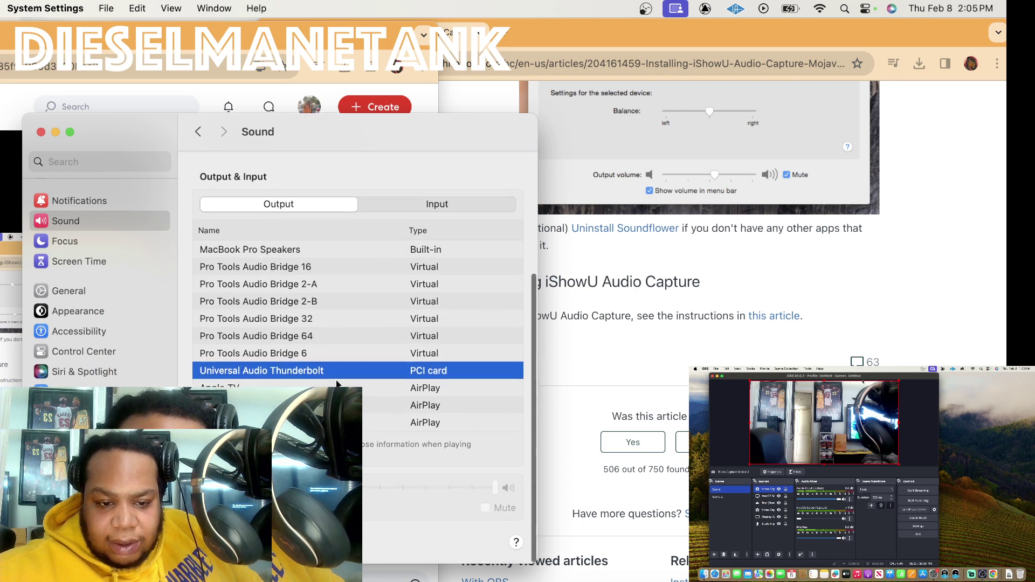
scroll(336, 377, up, 5)
click(597, 345)
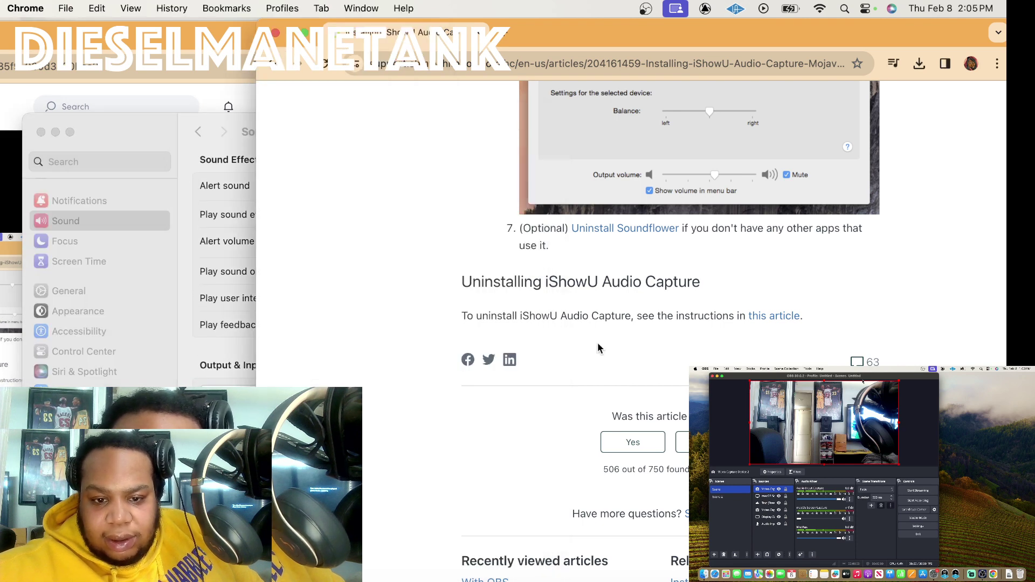
click(191, 350)
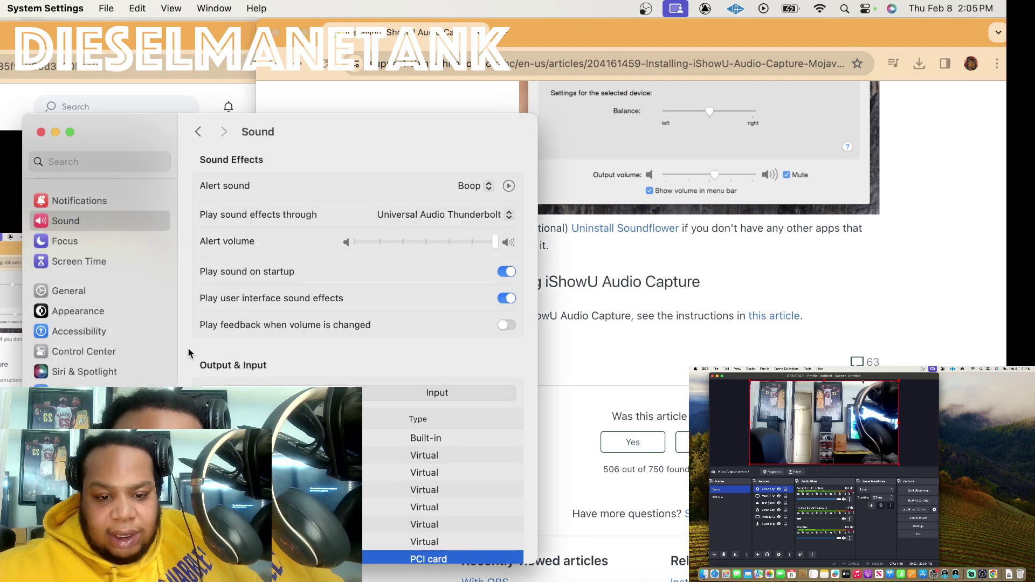
Switch to OBS, bring its window fully into view and inspect the device setting of the Audio Output Capture source.
key(ctrl+Up)
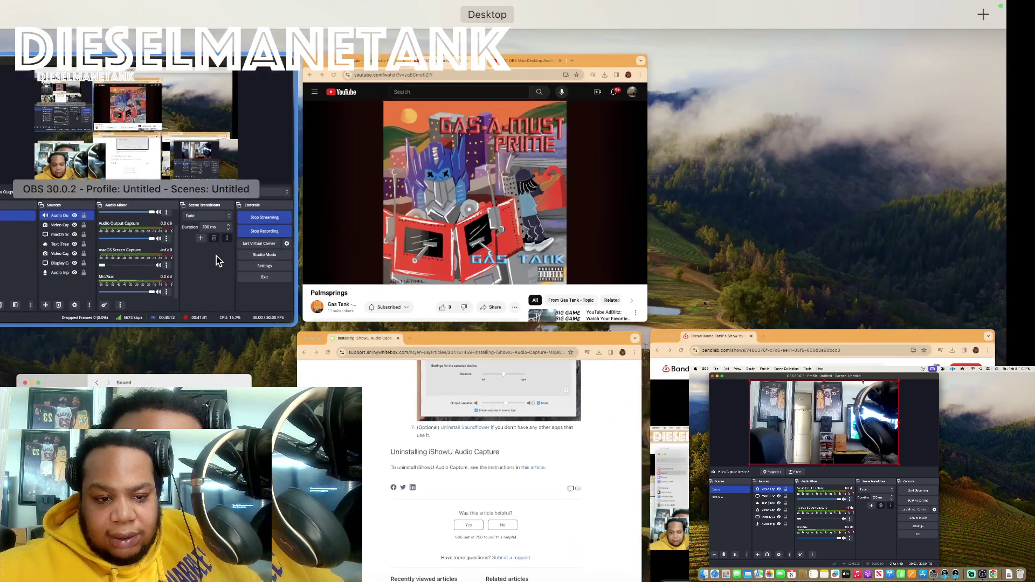
click(218, 261)
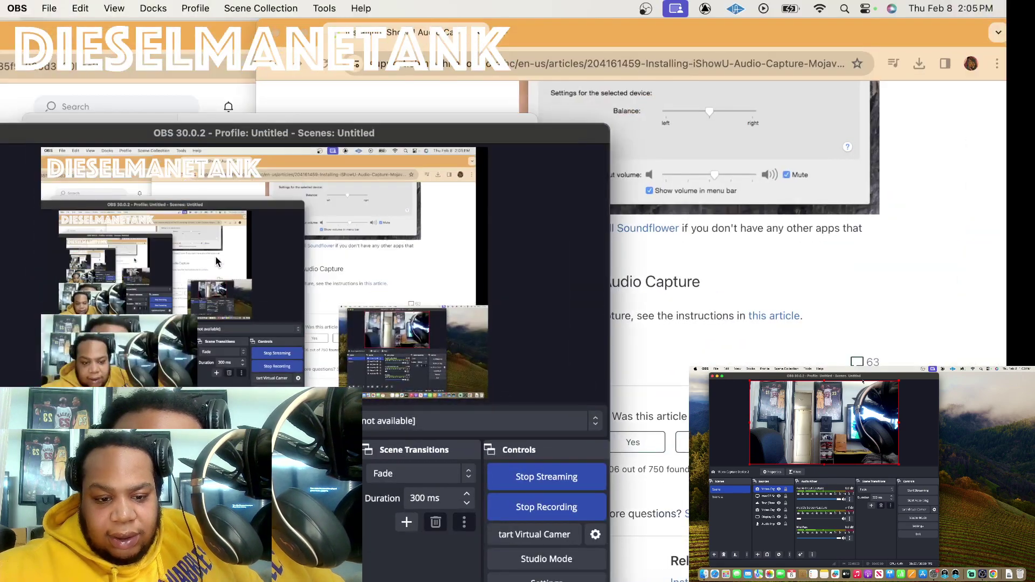
double_click(298, 135)
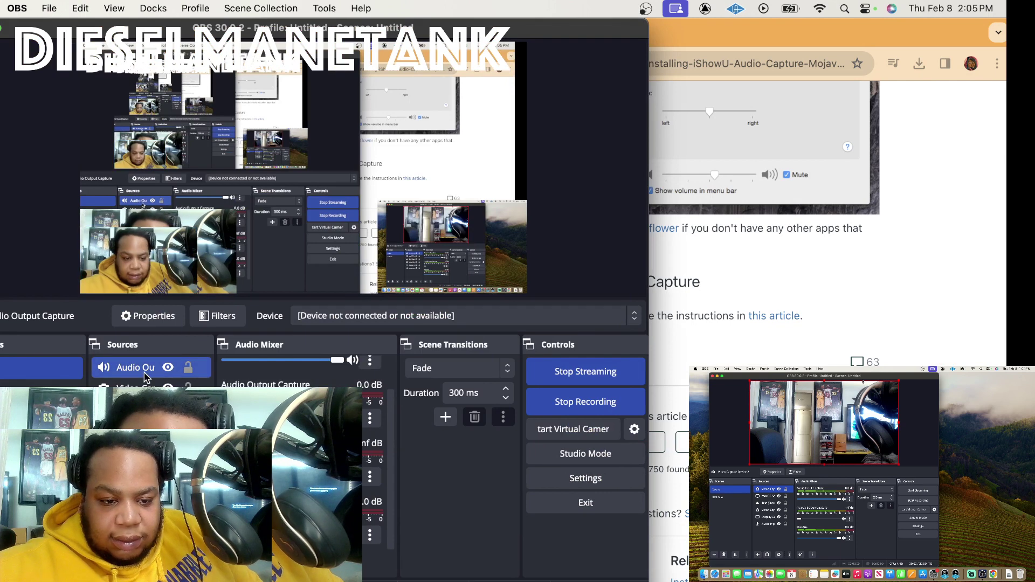
double_click(141, 369)
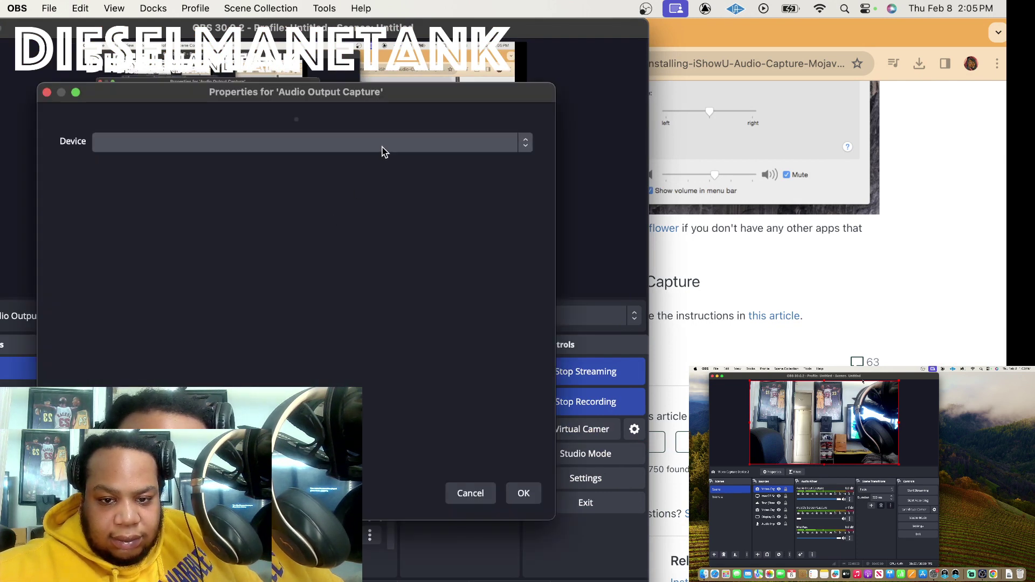
click(482, 499)
Return to Chrome to check the BandLab show chat and reread the iShowU article's instructions for running the installer package.
click(655, 388)
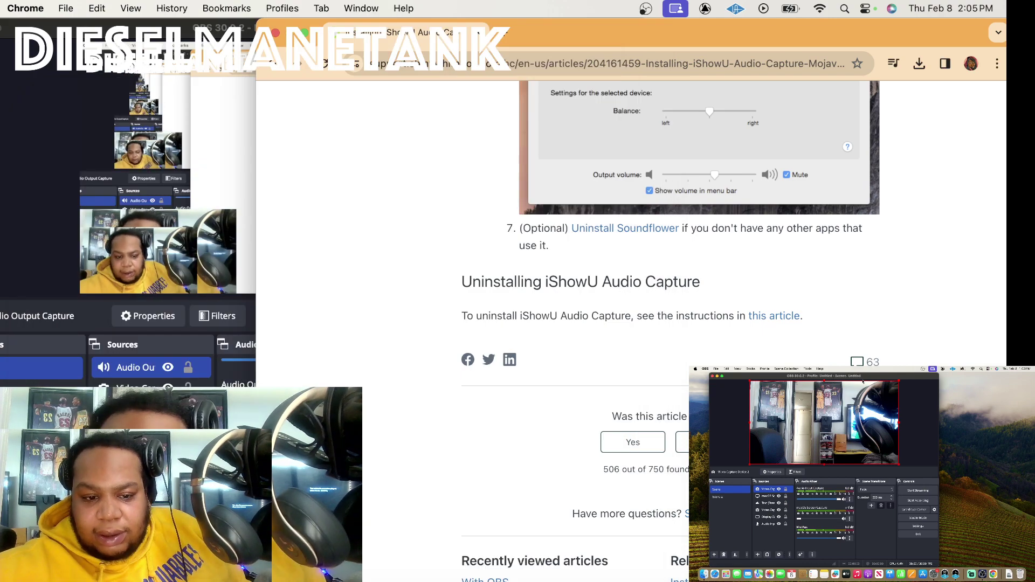
key(ctrl+Up)
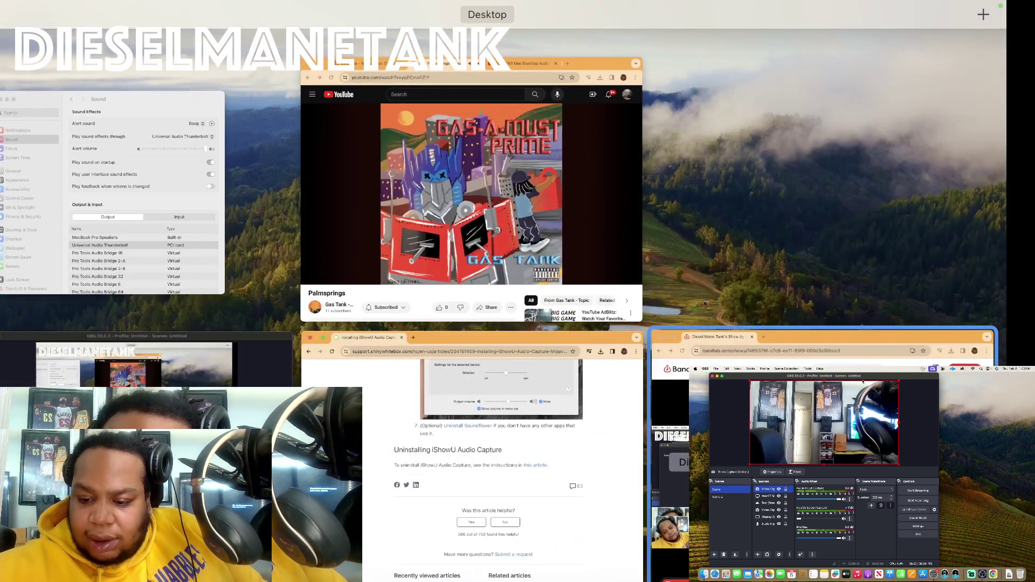
click(727, 409)
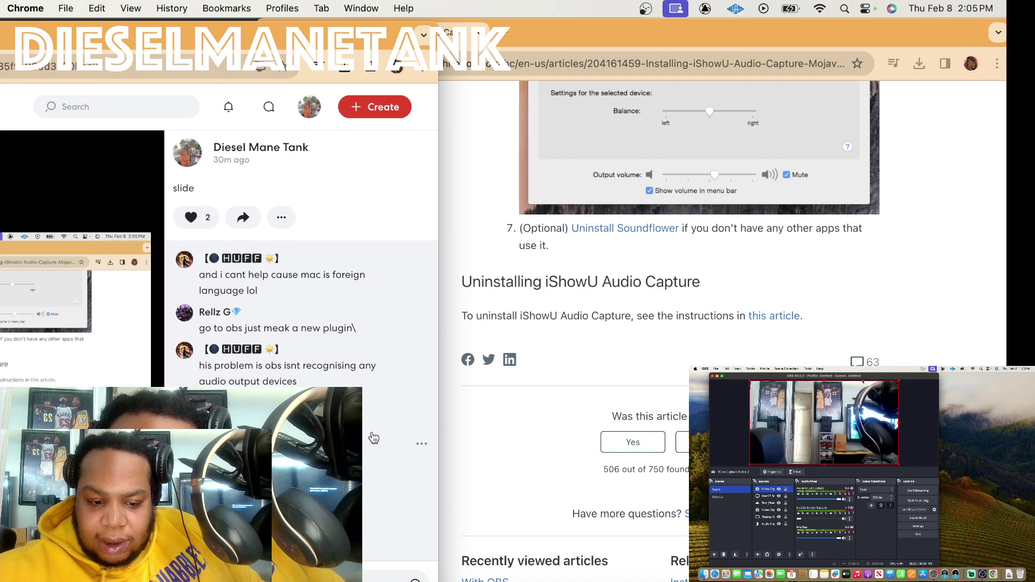
scroll(625, 386, up, 10)
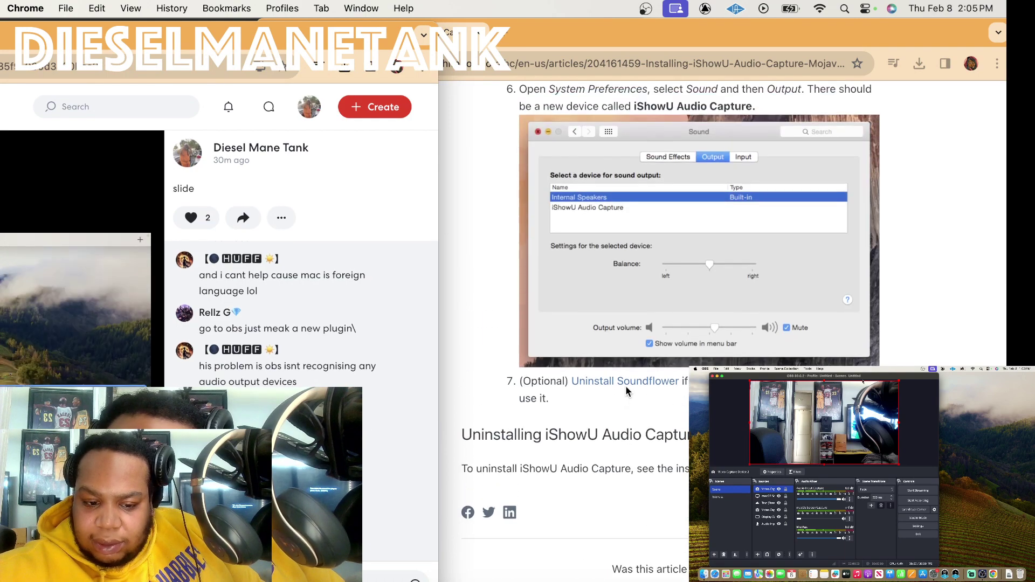
scroll(626, 386, up, 5)
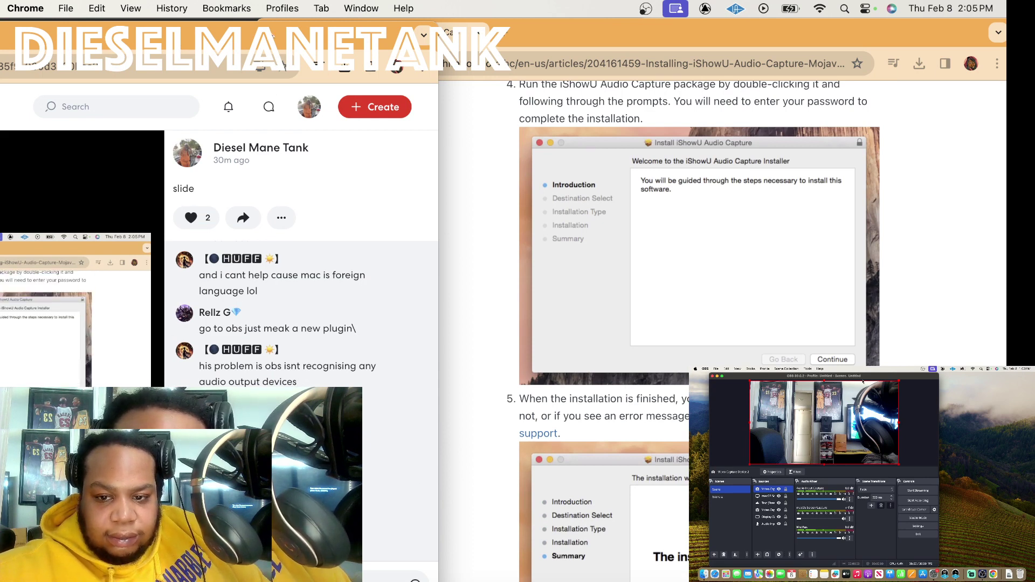
Go back to OBS and recheck the Audio Output Capture source's properties for an available device, leaving them unchanged.
key(ctrl+Up)
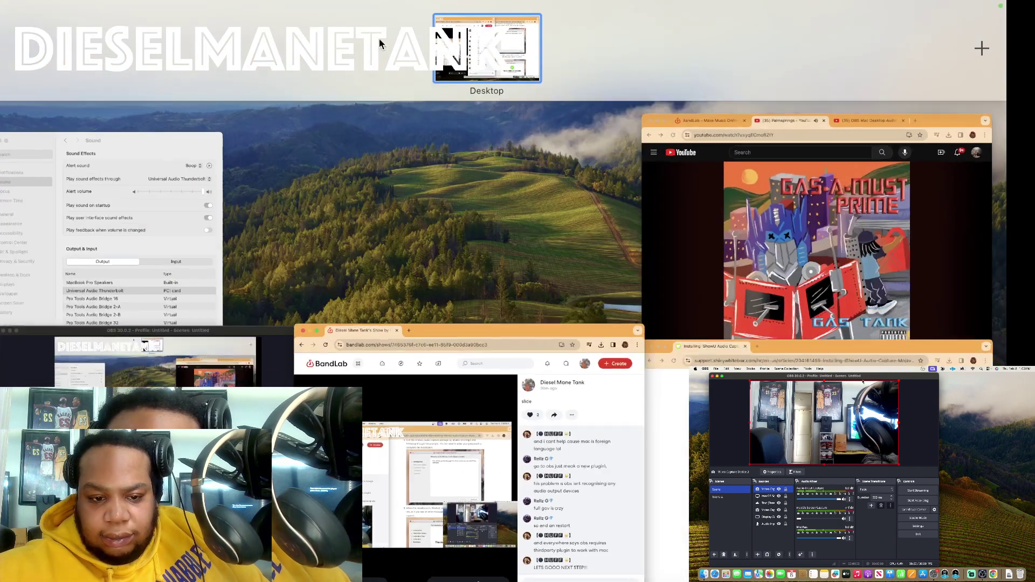
click(124, 345)
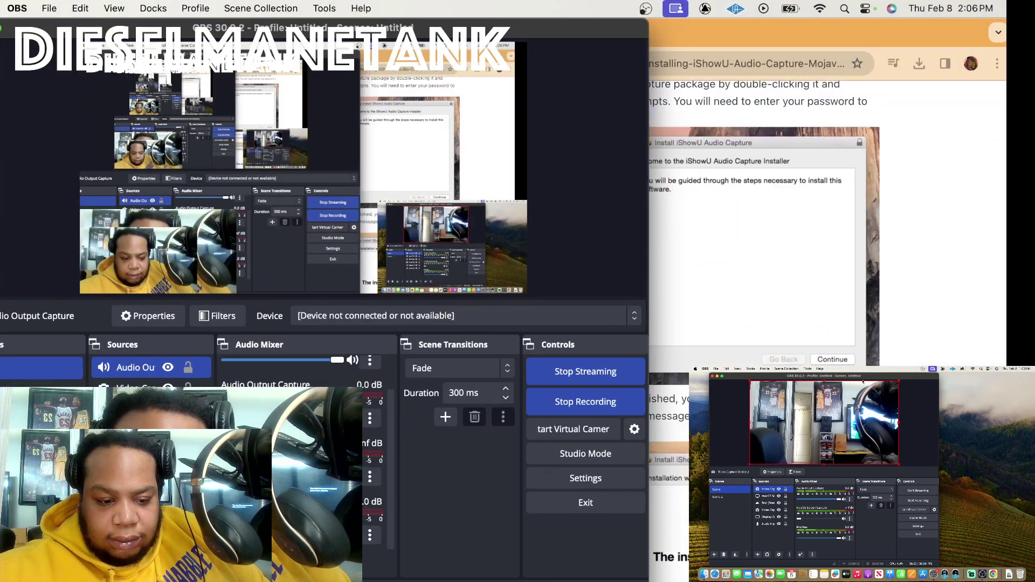
double_click(129, 369)
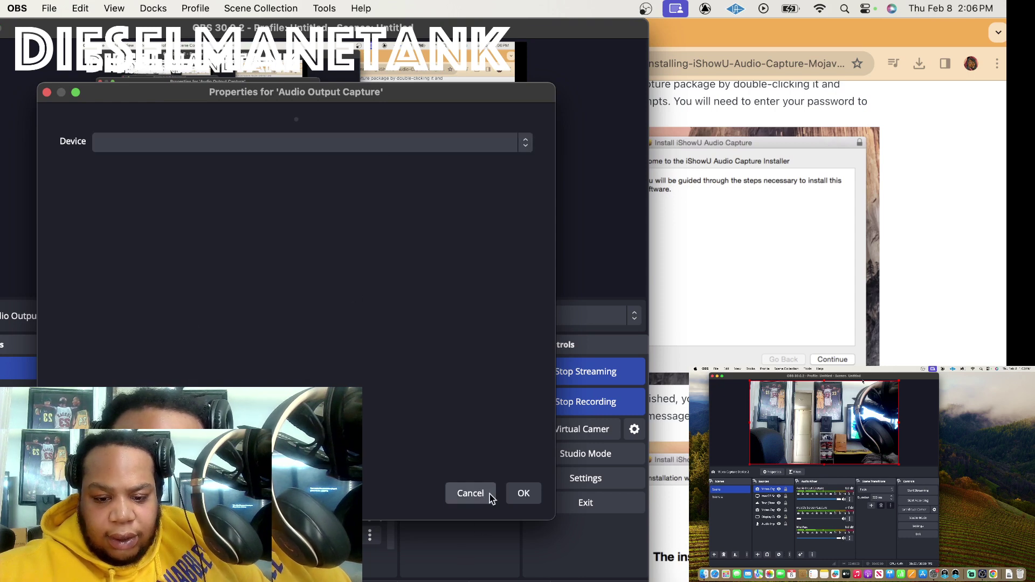
click(471, 493)
Try adding a second Audio Output Capture source to the OBS scene and check its device setting.
click(98, 563)
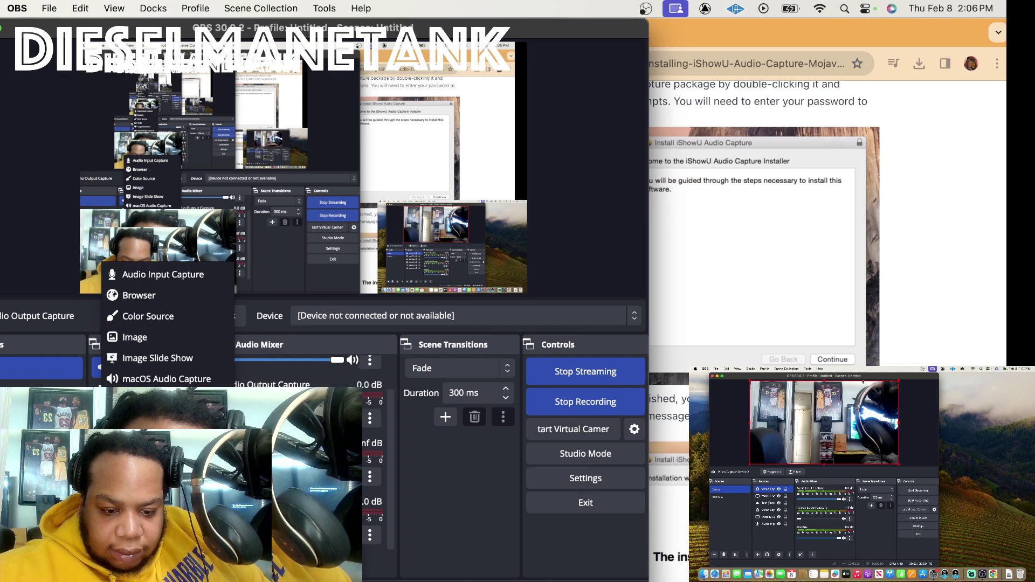
click(166, 379)
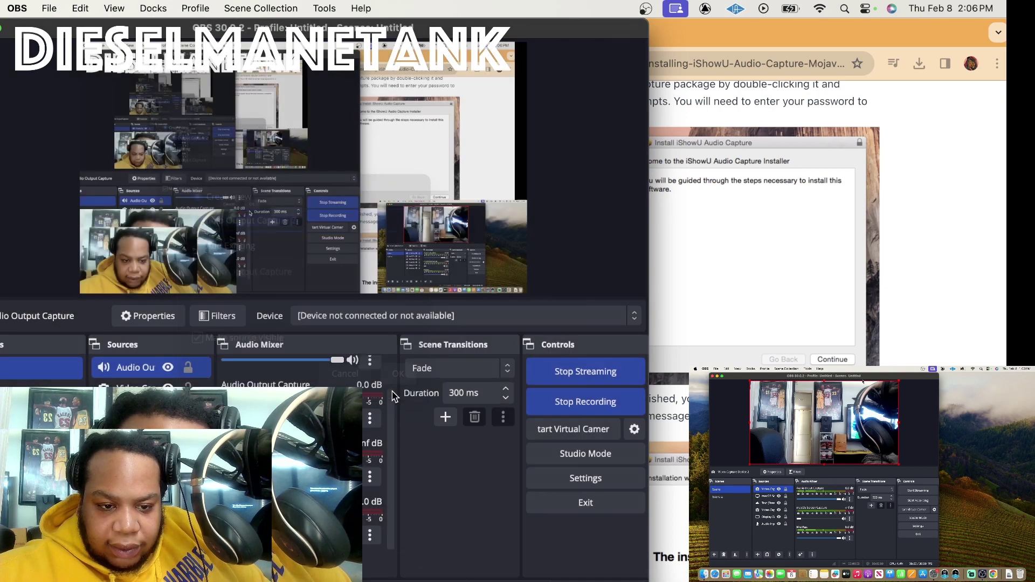
click(399, 396)
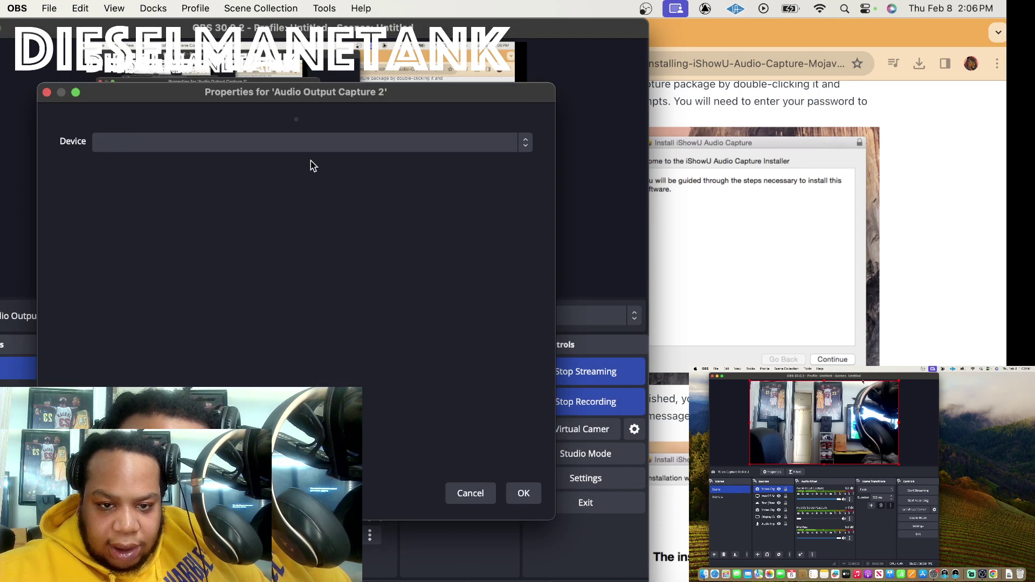
click(470, 493)
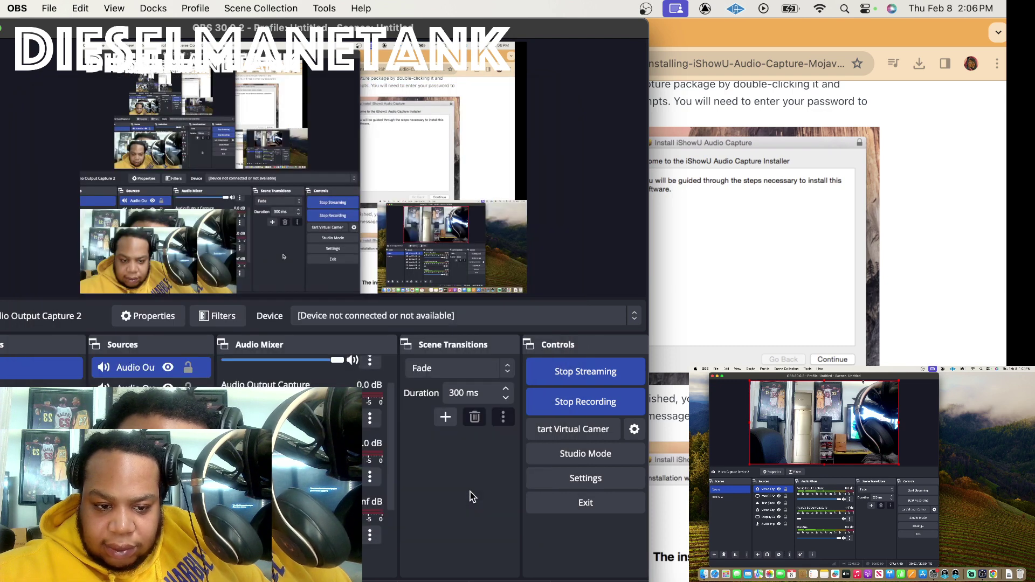
Remove the second Audio Output Capture source from the OBS scene.
right_click(146, 372)
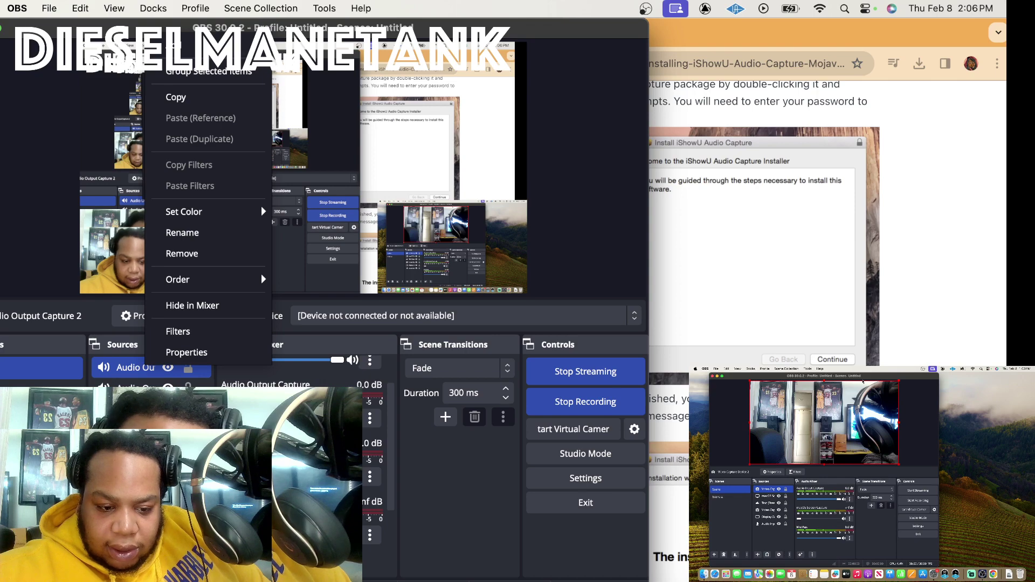
click(182, 253)
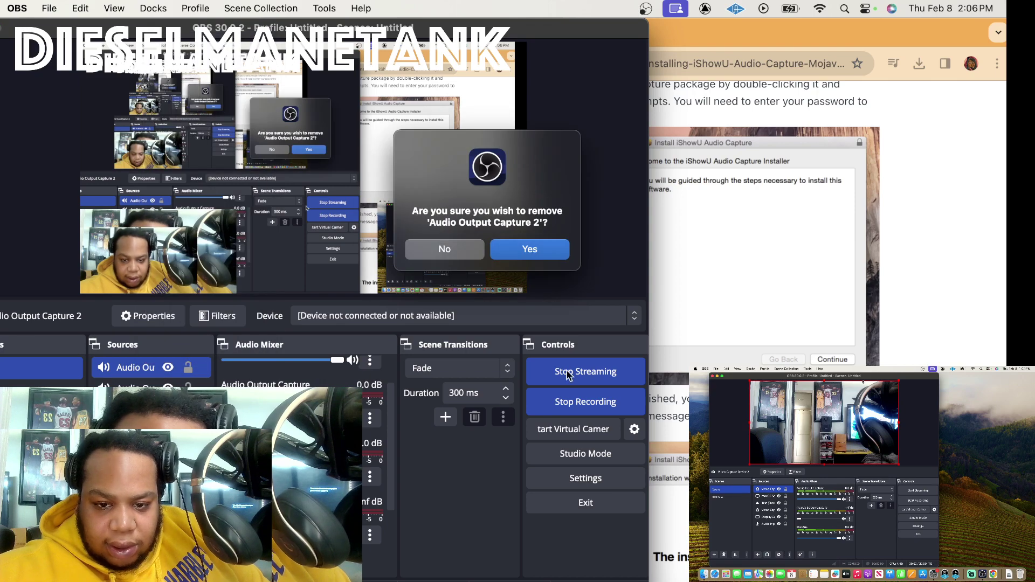
click(536, 250)
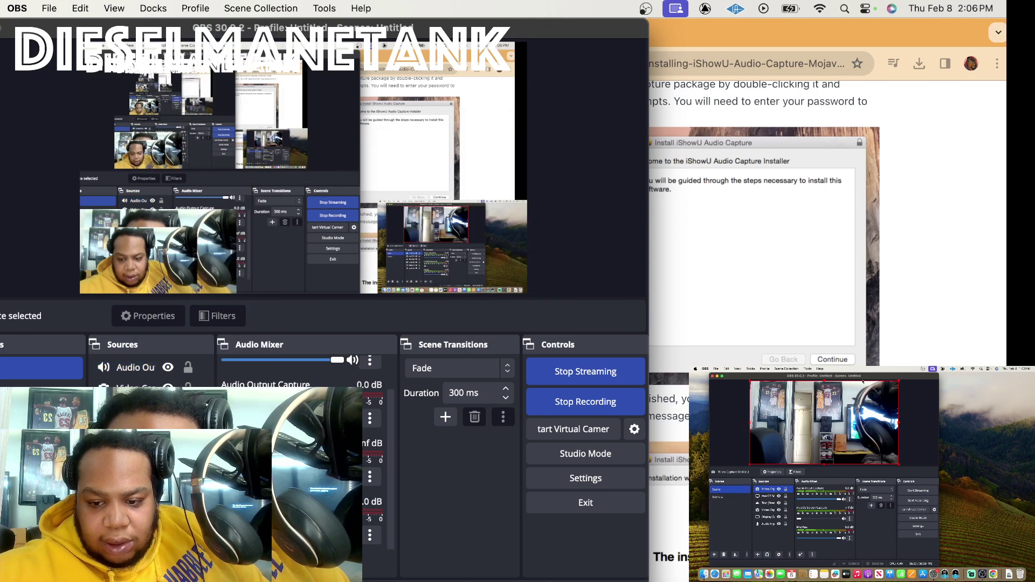
Switch to the iShowU article in Chrome and review its macOS compatibility notice, feature list, and High Sierra and Sierra installation instructions.
key(super+Tab)
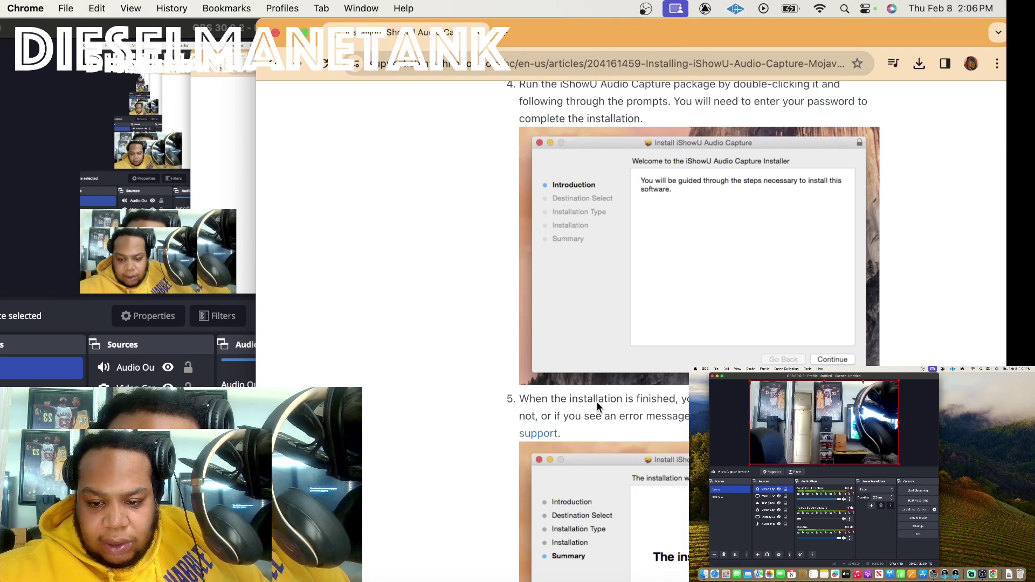
scroll(597, 402, up, 10)
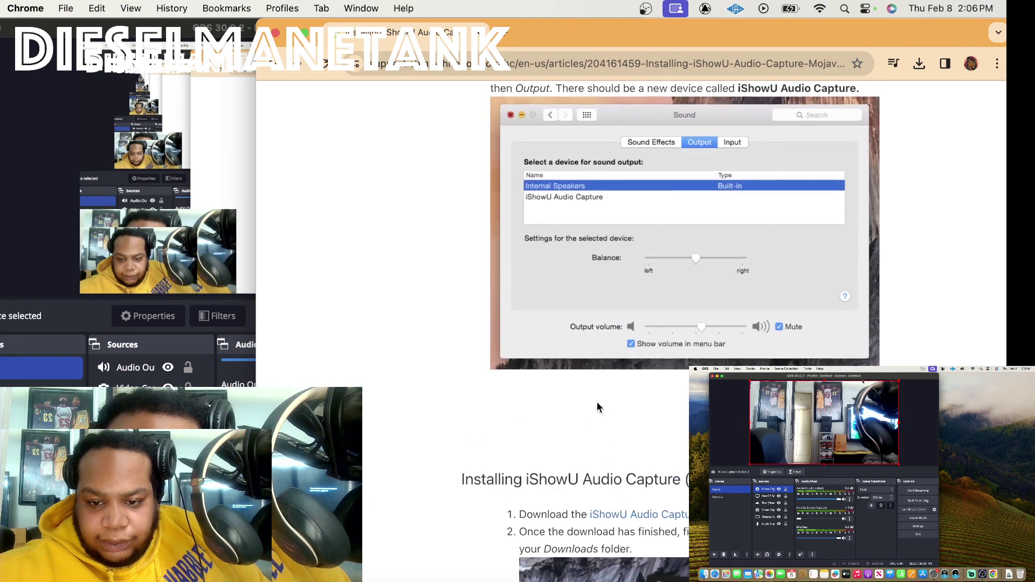
scroll(597, 402, up, 10)
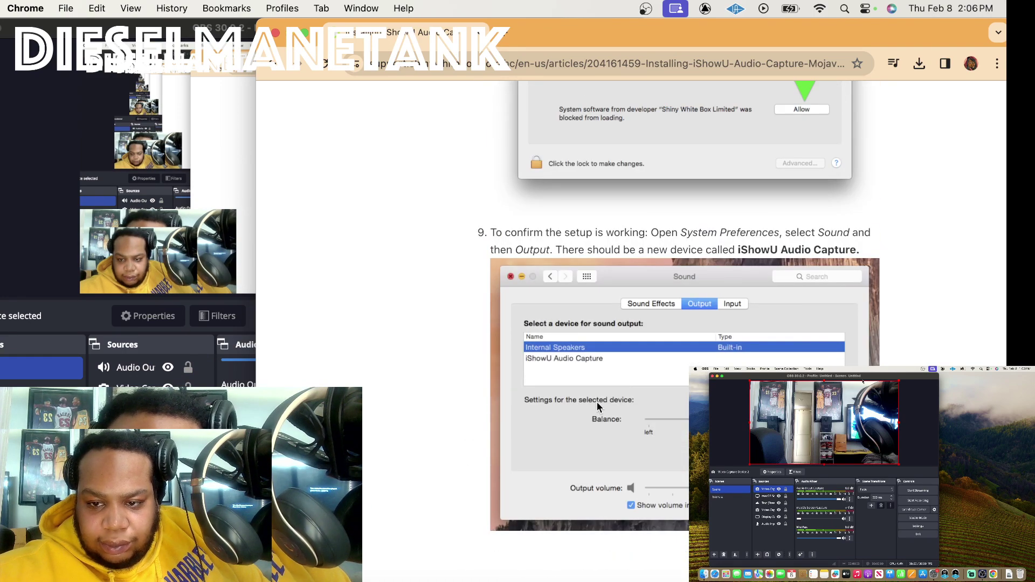
scroll(596, 403, up, 15)
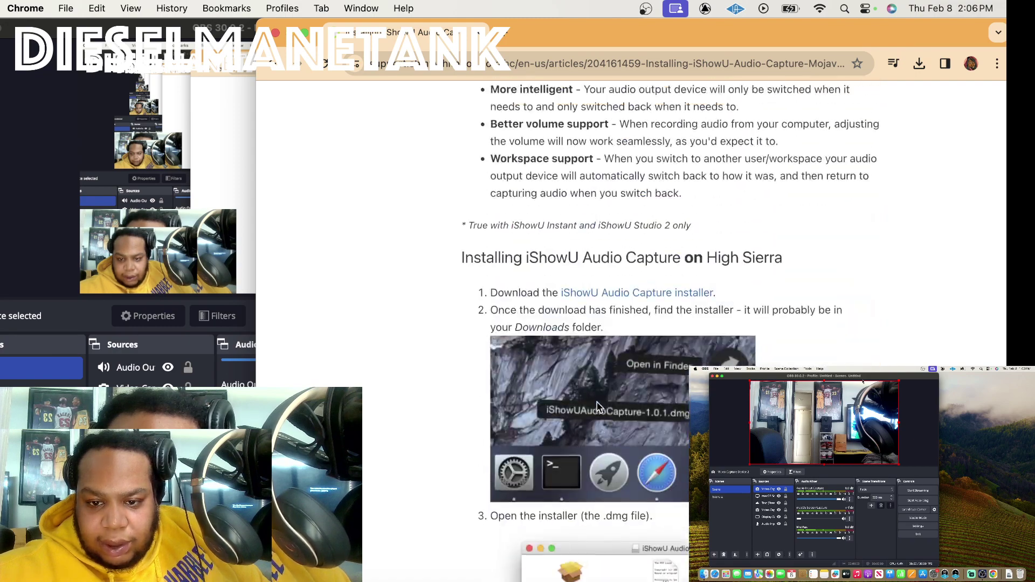
scroll(597, 402, up, 5)
scroll(596, 402, down, 5)
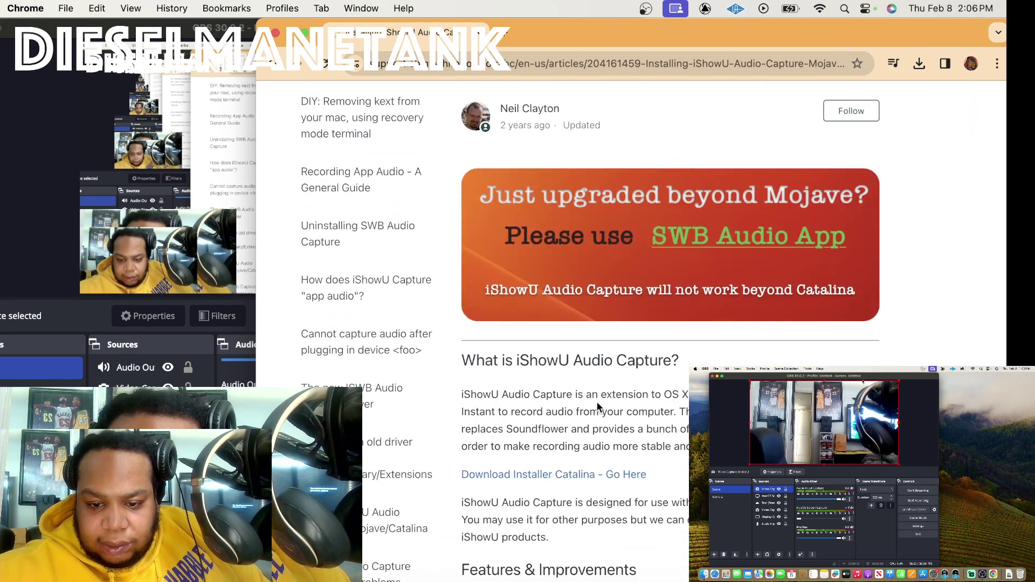
scroll(597, 402, down, 6)
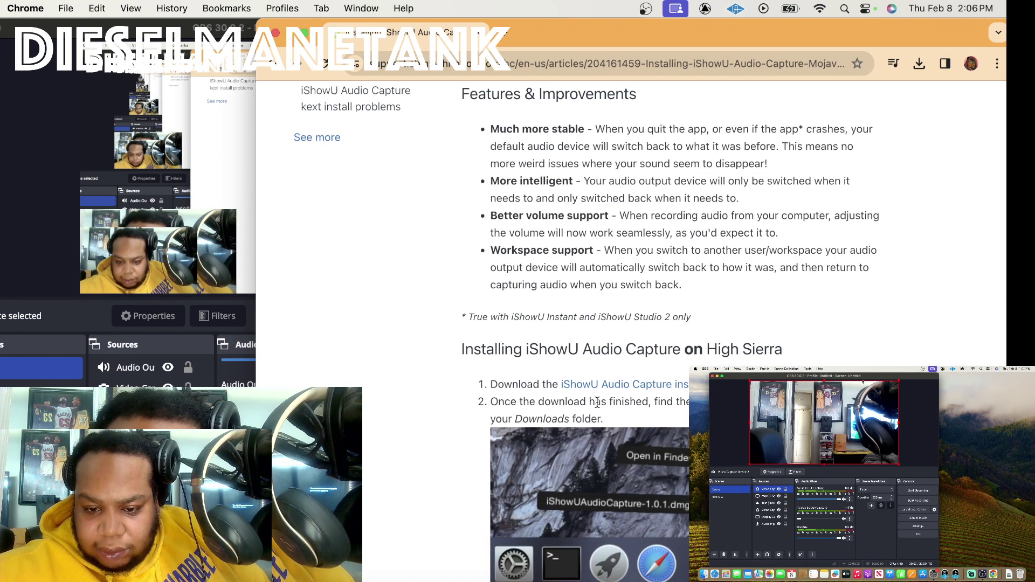
scroll(615, 414, down, 10)
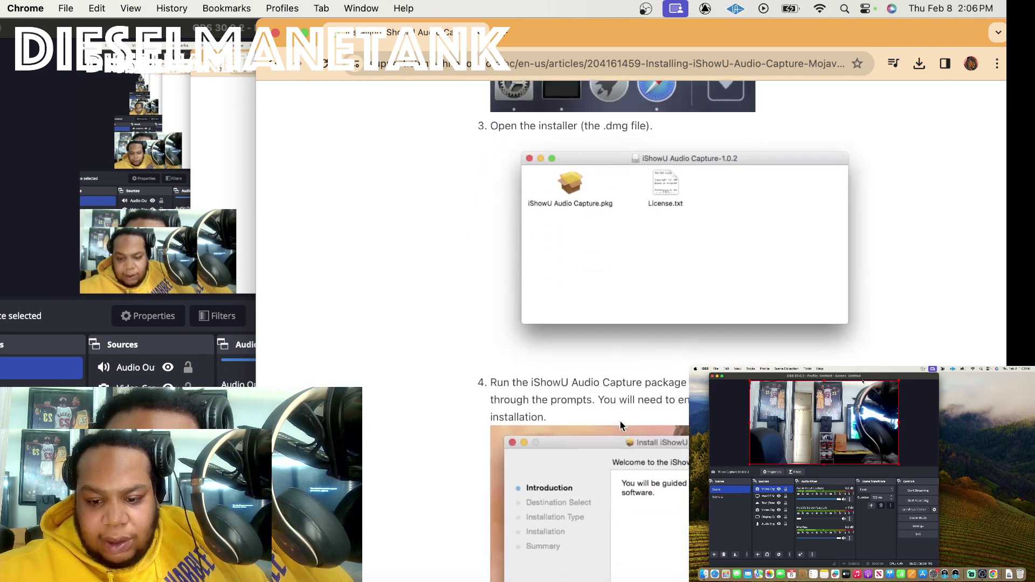
scroll(620, 426, down, 10)
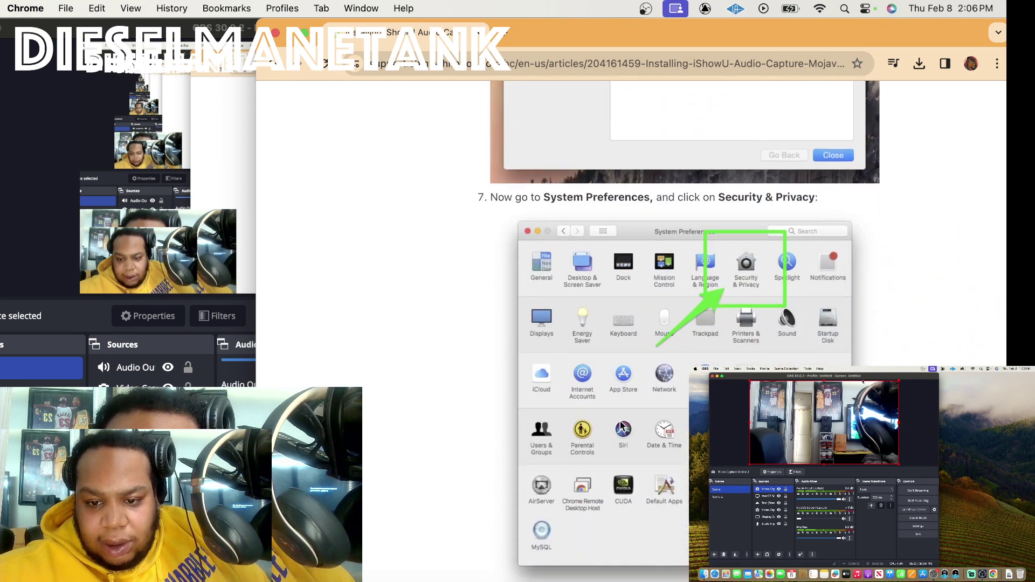
scroll(620, 425, down, 10)
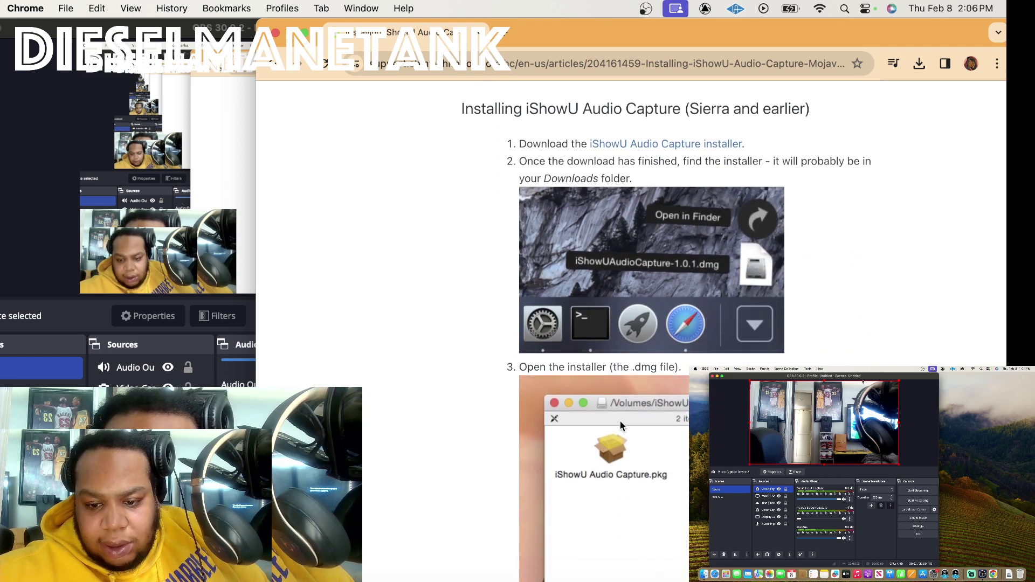
scroll(620, 426, down, 4)
scroll(621, 426, up, 2)
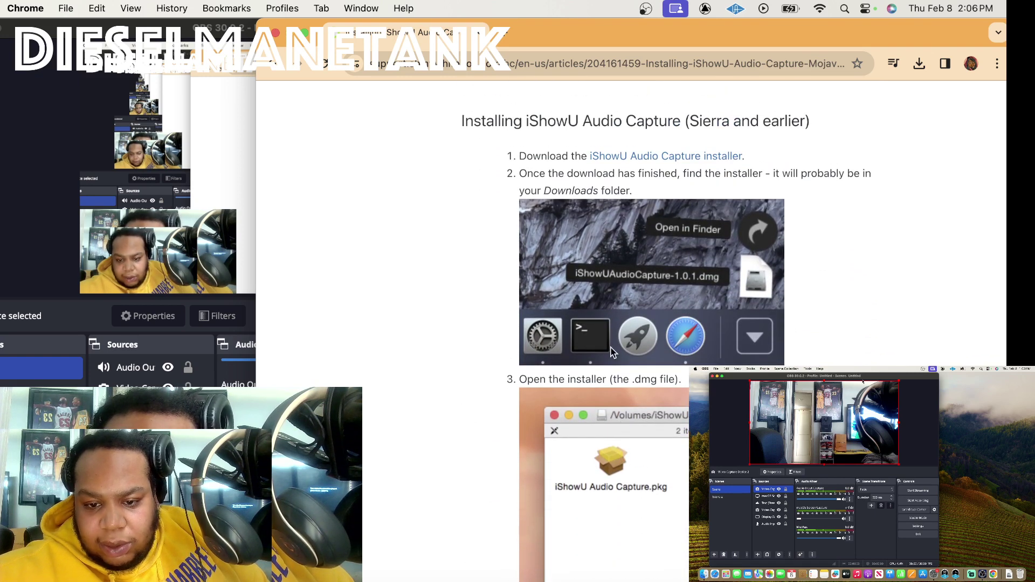
Download the iShowU Audio Capture installer for Sierra and earlier, and check the BandLab show's chat messages.
click(686, 156)
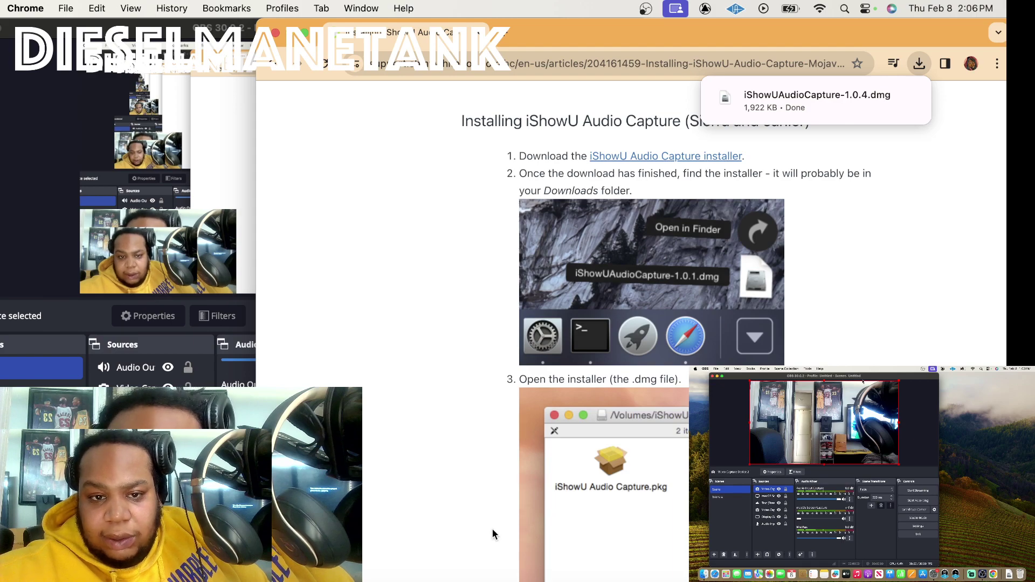
key(ctrl+Up)
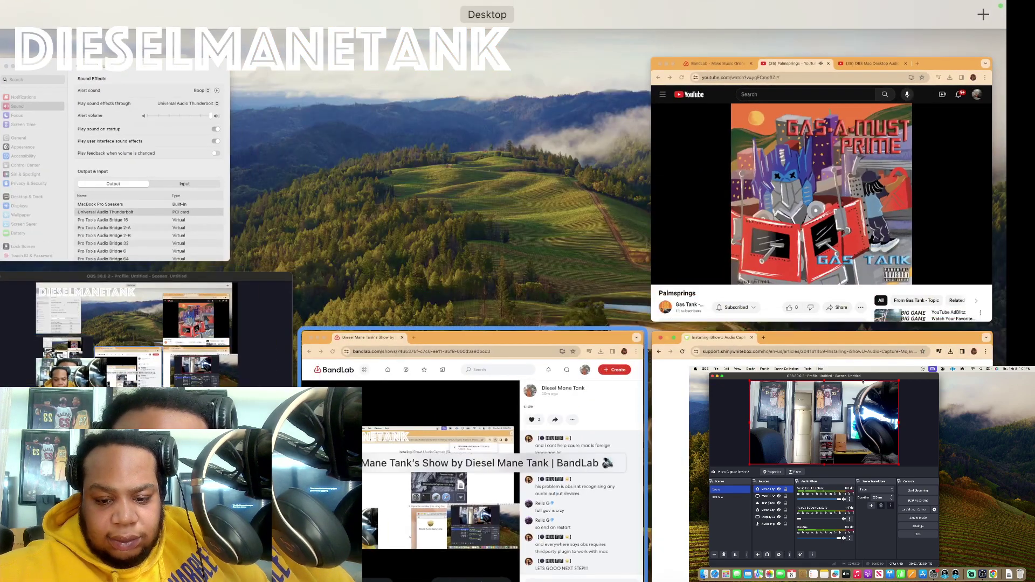
click(576, 480)
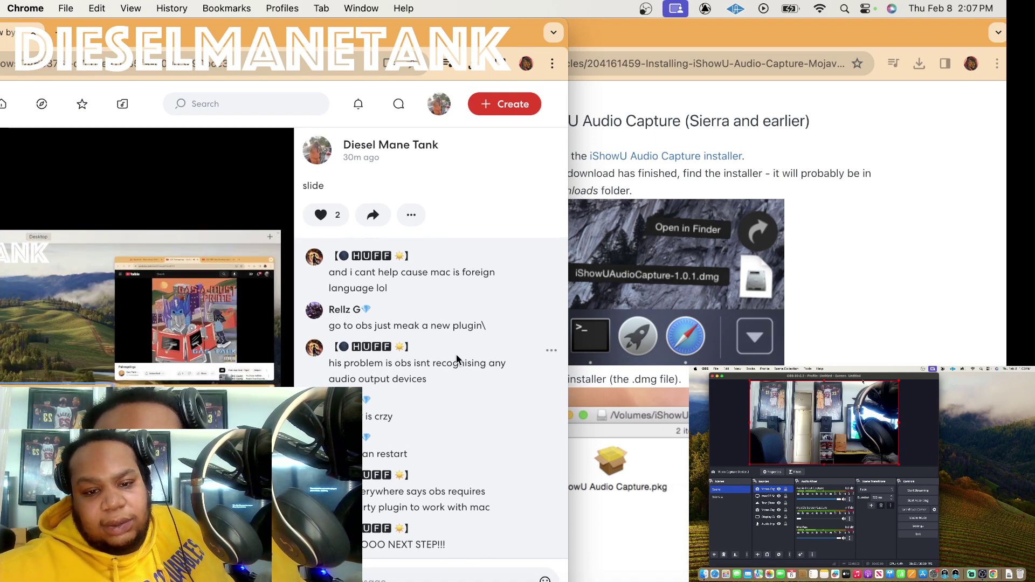
key(ctrl+Up)
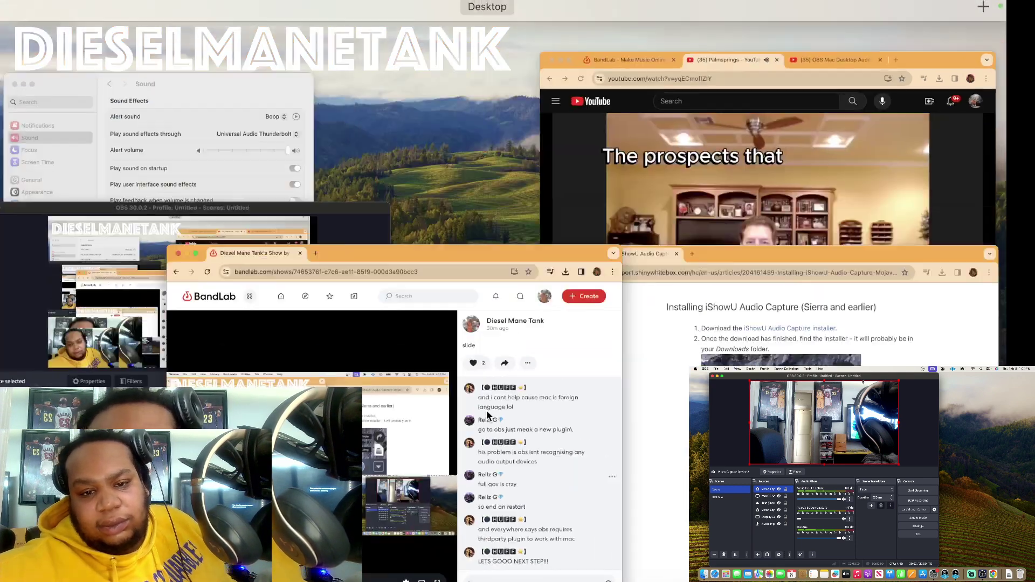
Play the next YouTube video, Finn Finn, check OBS while it plays, and pause the video.
click(841, 229)
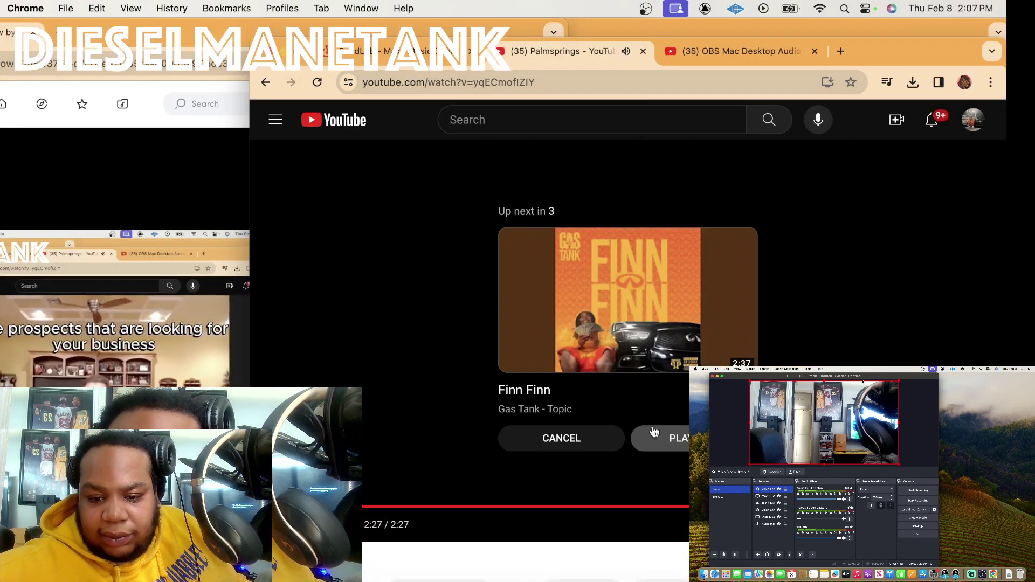
click(678, 305)
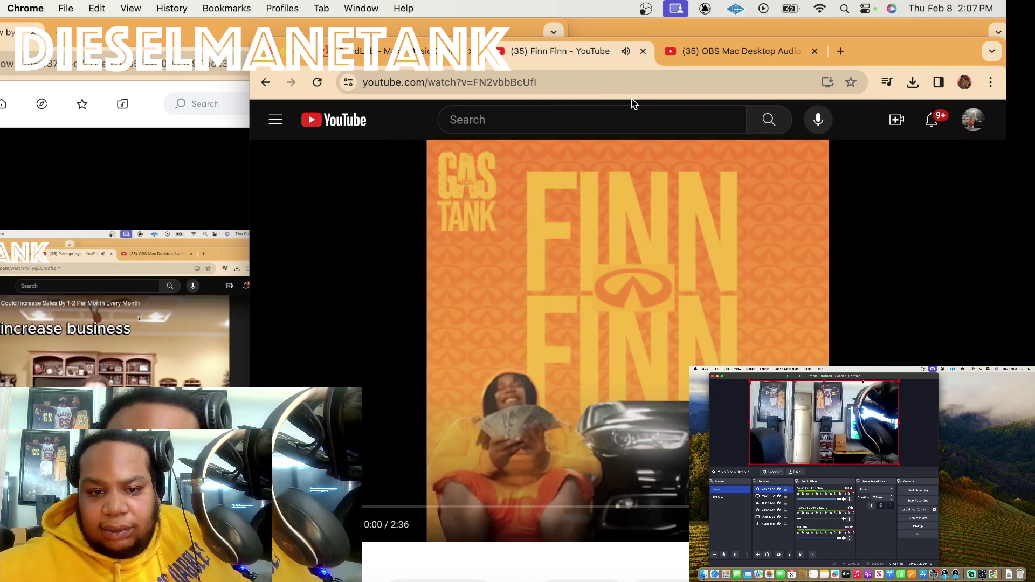
key(ctrl+Up)
click(149, 329)
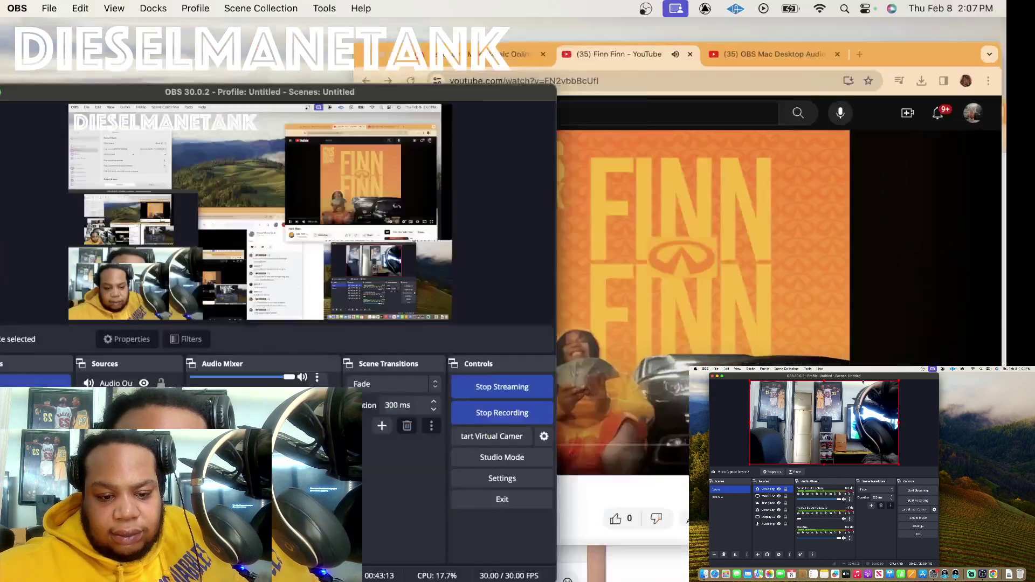
click(665, 282)
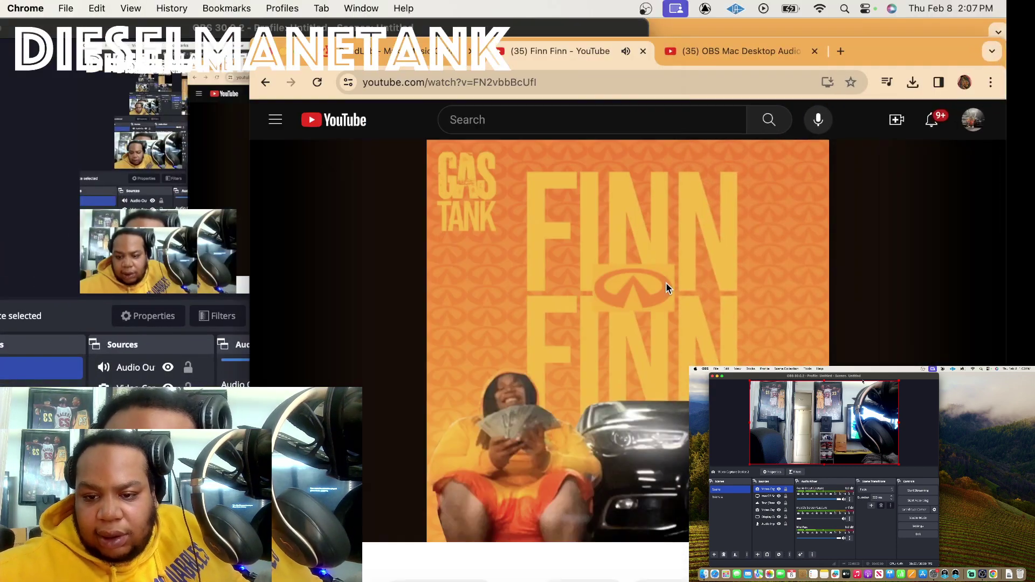
key(f)
double_click(442, 337)
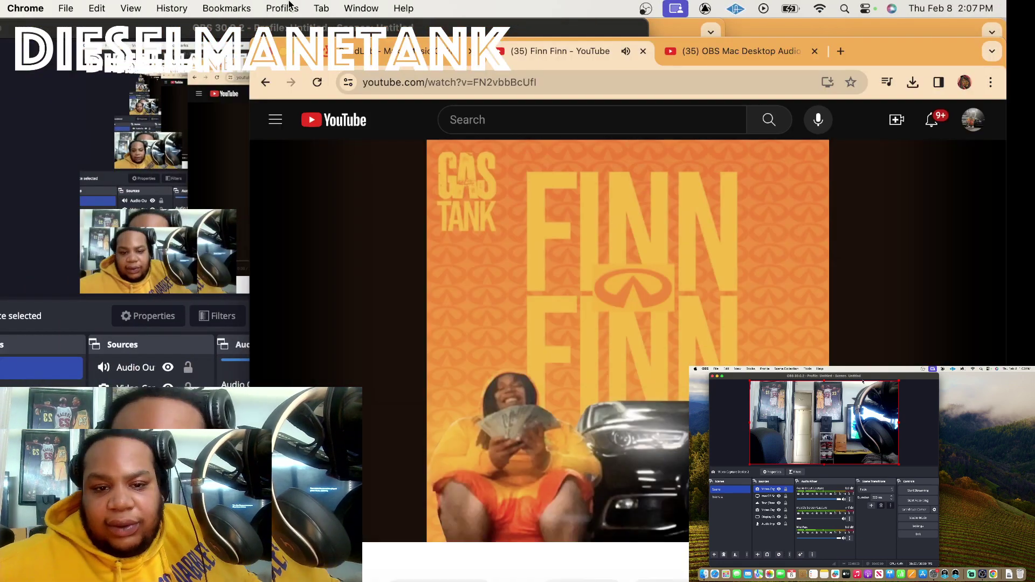
click(600, 247)
Read back through the BandLab show's chat, open the posted BandLab link in a new tab, and check the notifications.
key(ctrl+Up)
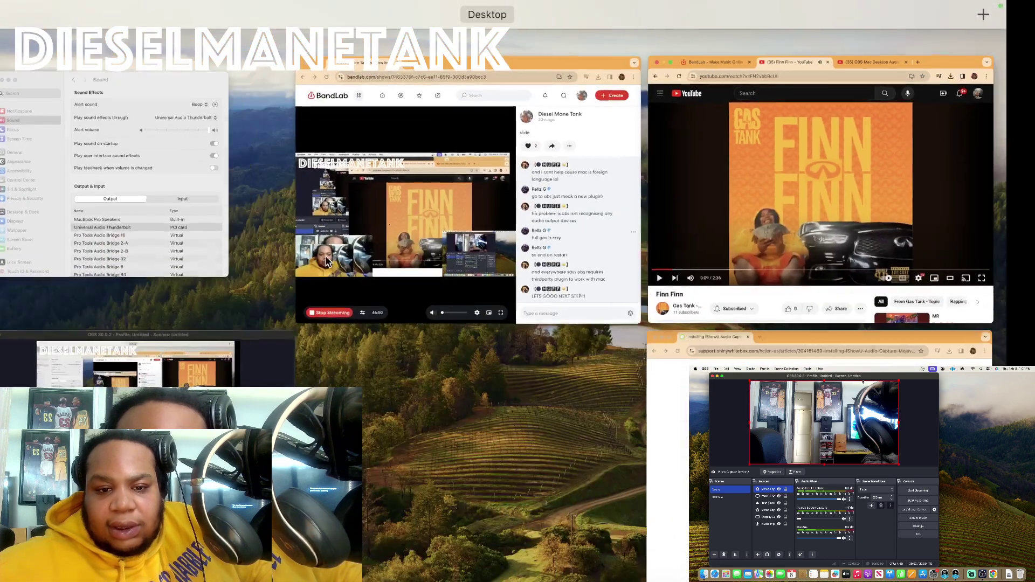
click(617, 260)
scroll(507, 332, up, 3)
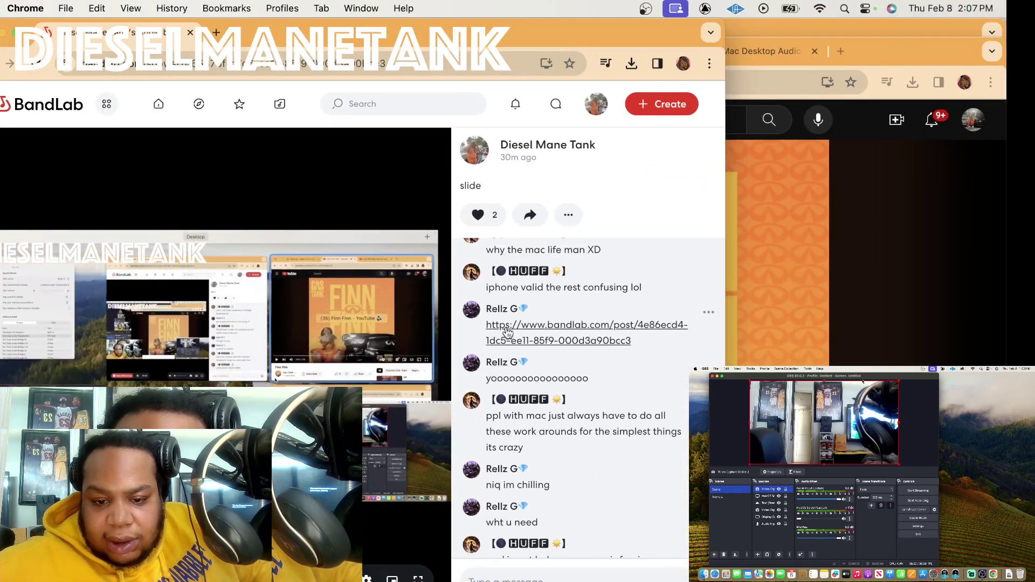
click(516, 355)
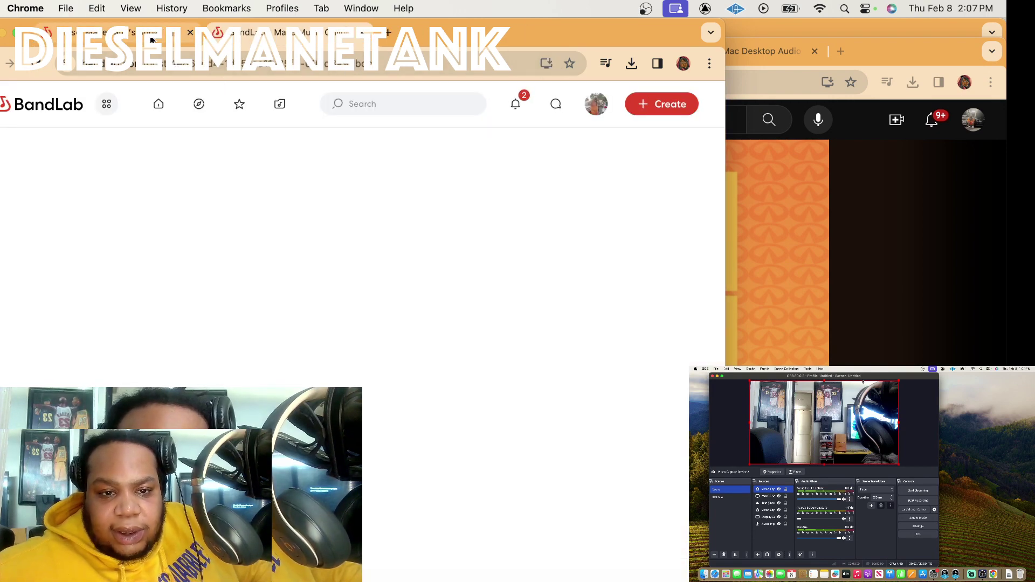
click(515, 106)
click(516, 106)
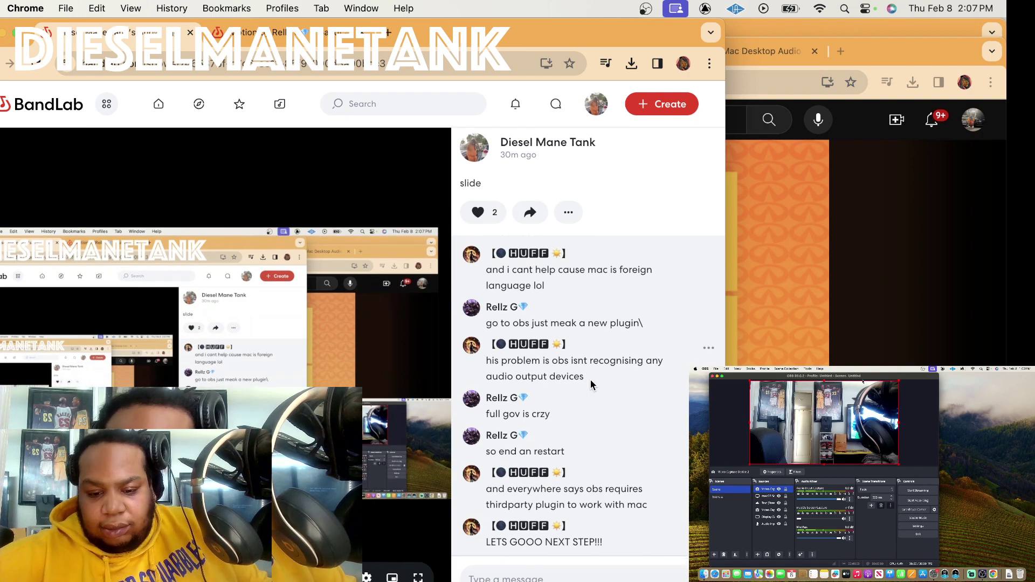
Switch to OBS and check the Audio Output Capture source's device list and properties, leaving them unchanged.
click(871, 48)
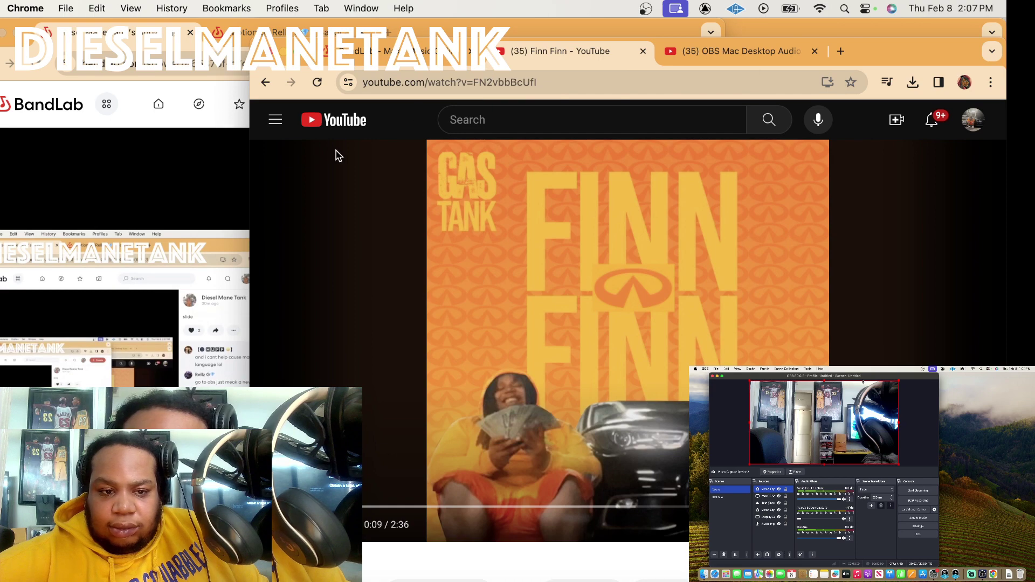
click(189, 163)
key(ctrl+Up)
click(186, 377)
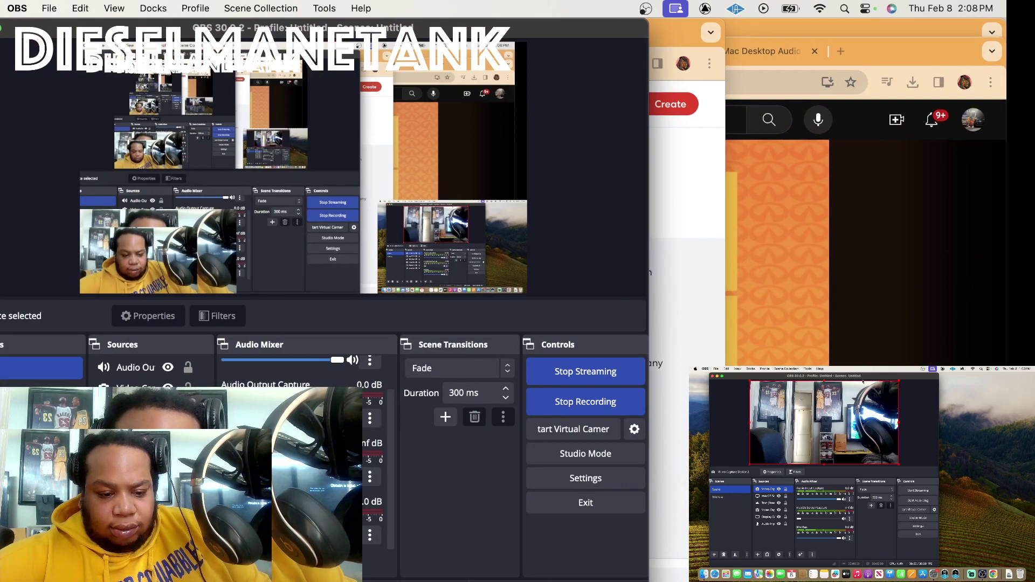
double_click(135, 369)
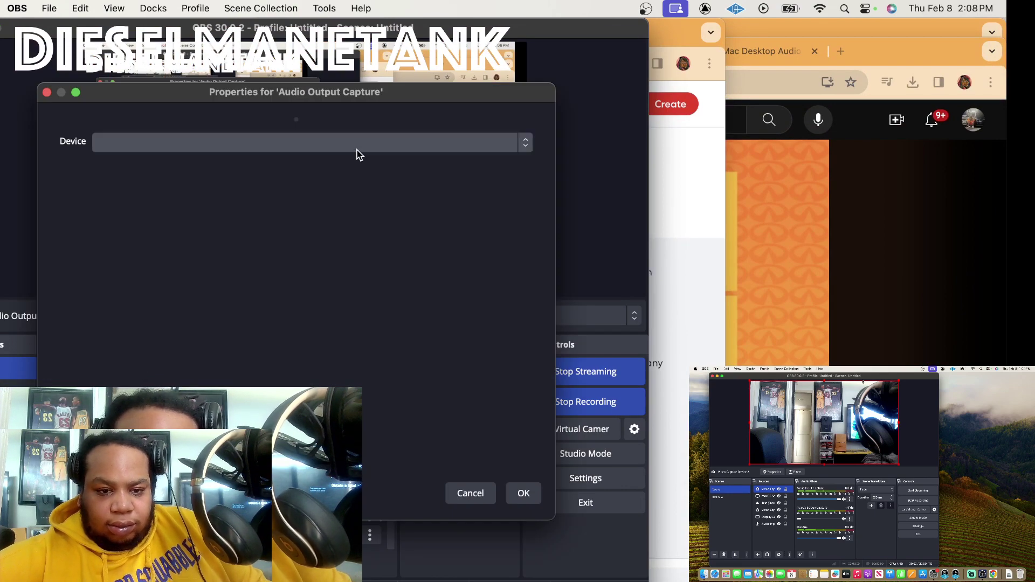
click(475, 498)
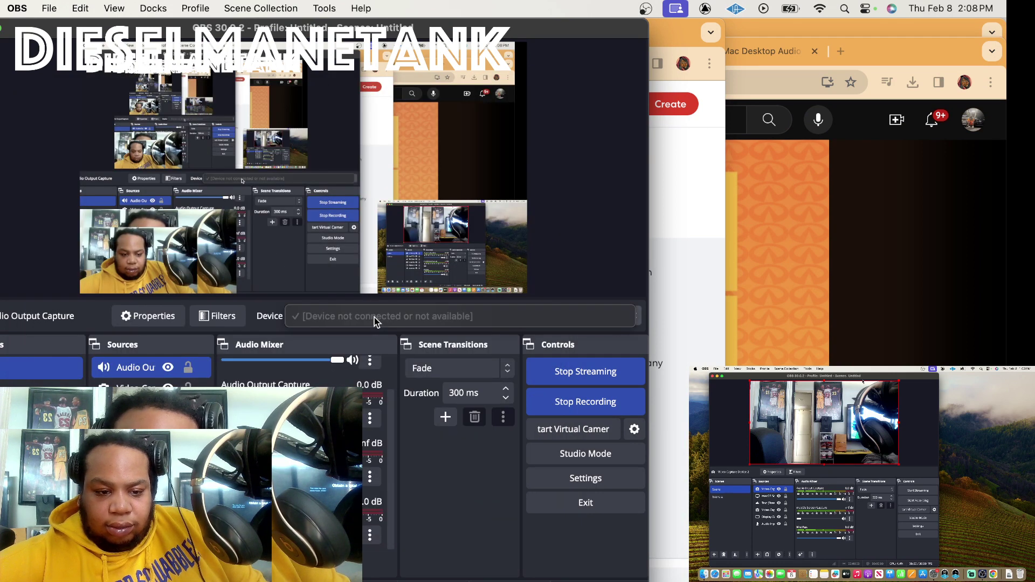
click(153, 323)
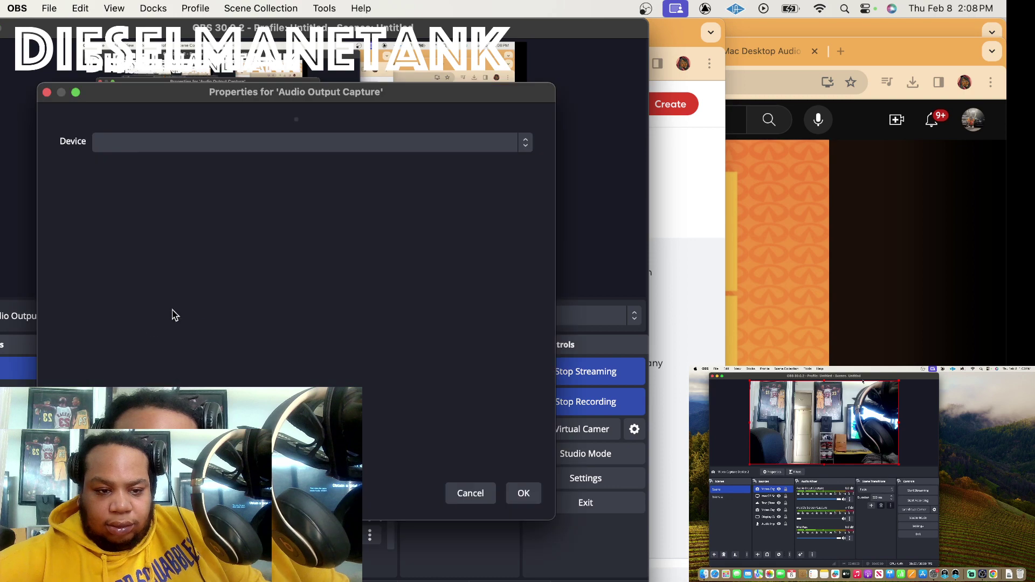
click(491, 492)
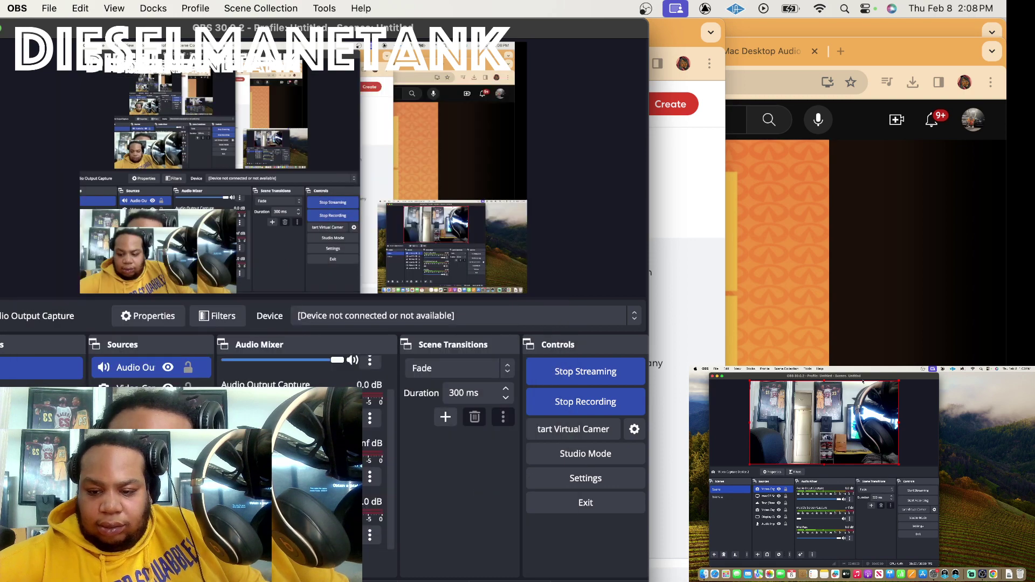
Return to BandLab in Chrome, play the track Motion, and look at the artist's profile on its page.
click(691, 244)
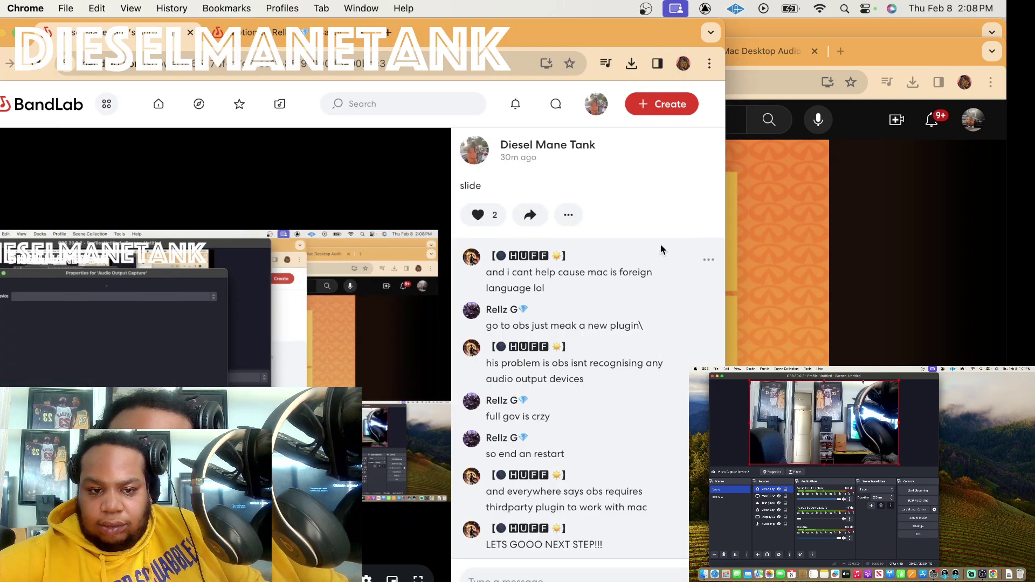
click(274, 34)
click(90, 242)
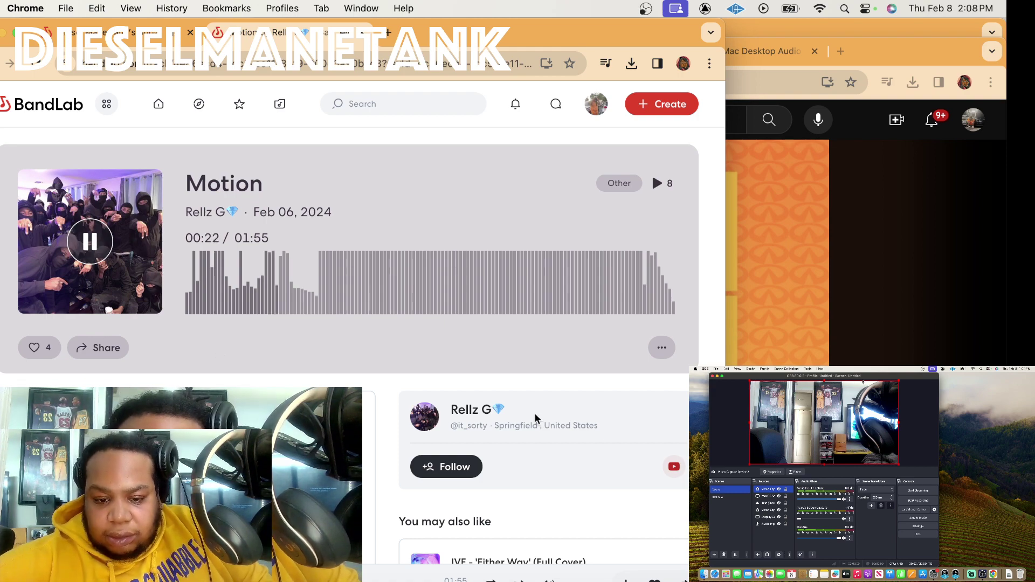
scroll(528, 427, up, 5)
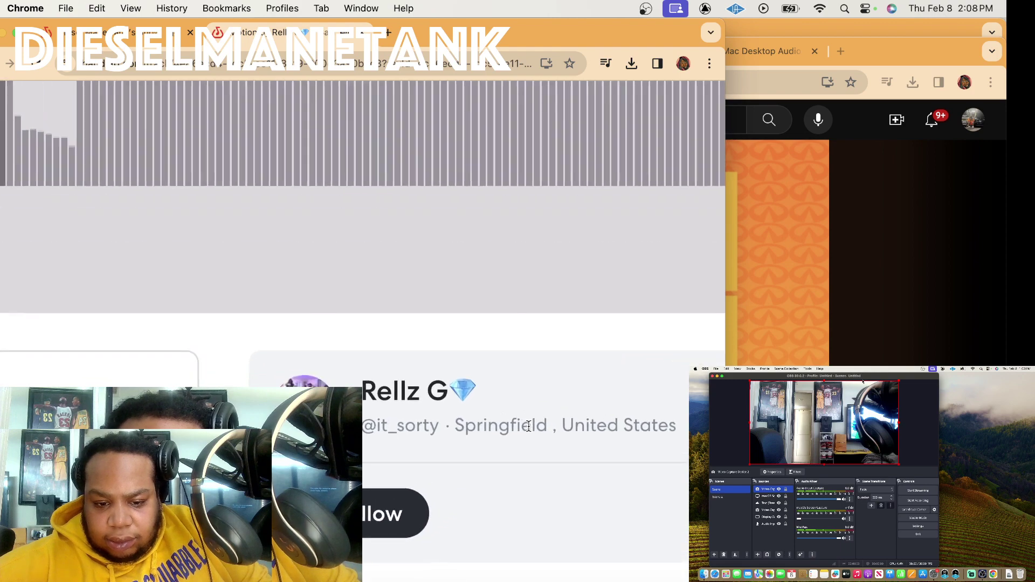
scroll(528, 427, right, 3)
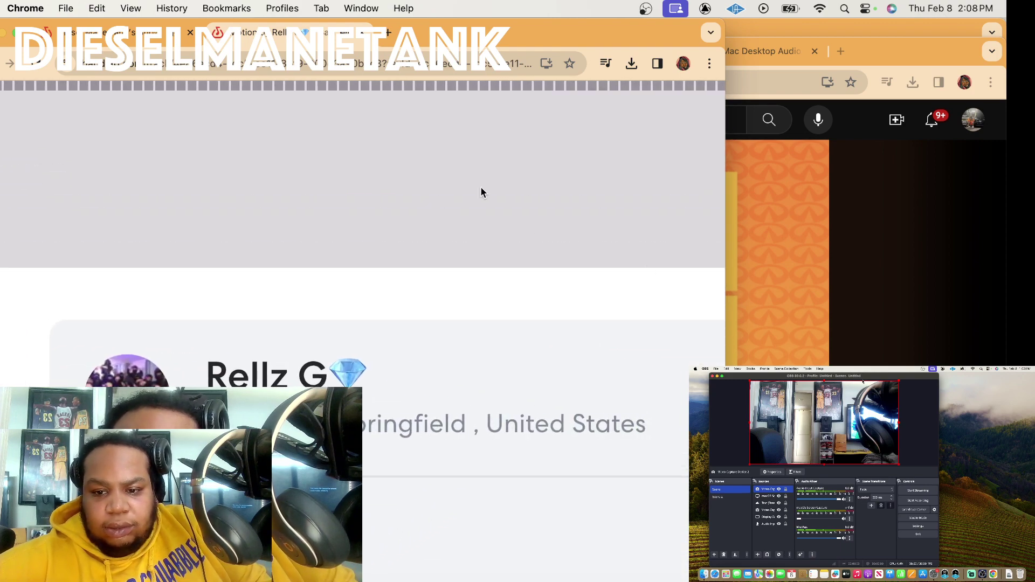
Open the downloaded iShowU Audio Capture-1.0.4 disk image in Finder and launch iShowU Audio Capture.pkg.
key(ctrl+Up)
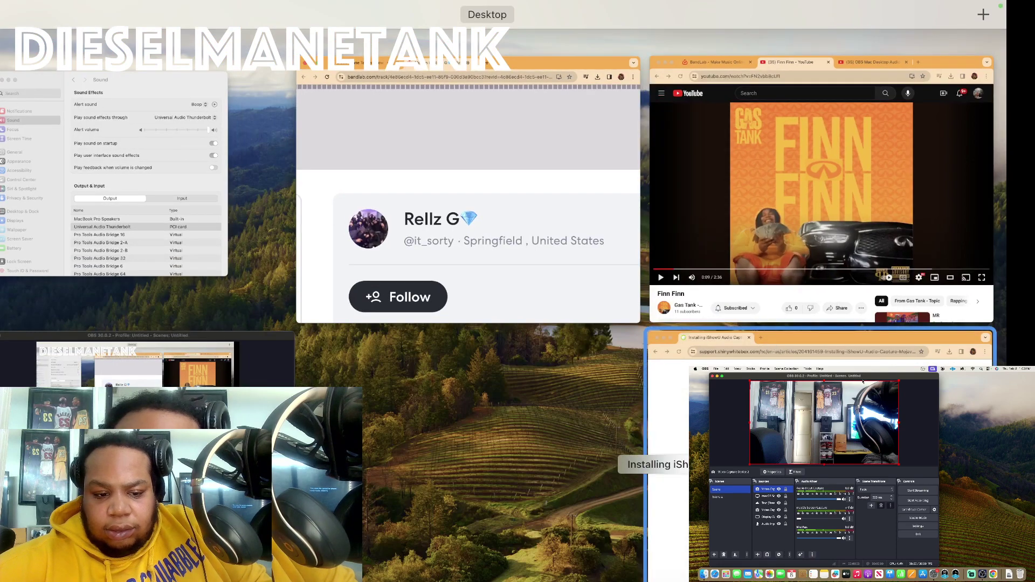
click(663, 410)
key(ctrl+Up)
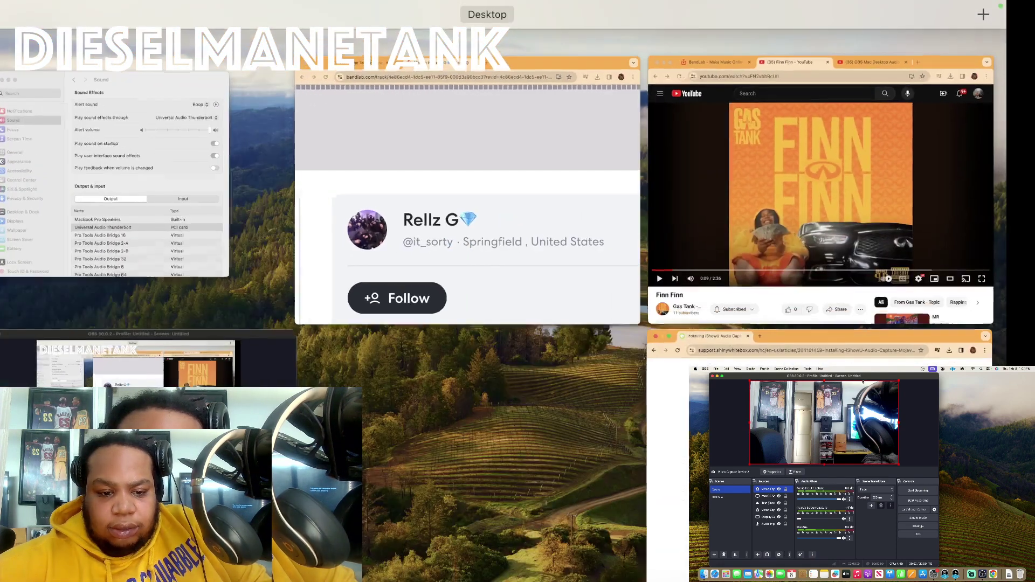
click(159, 385)
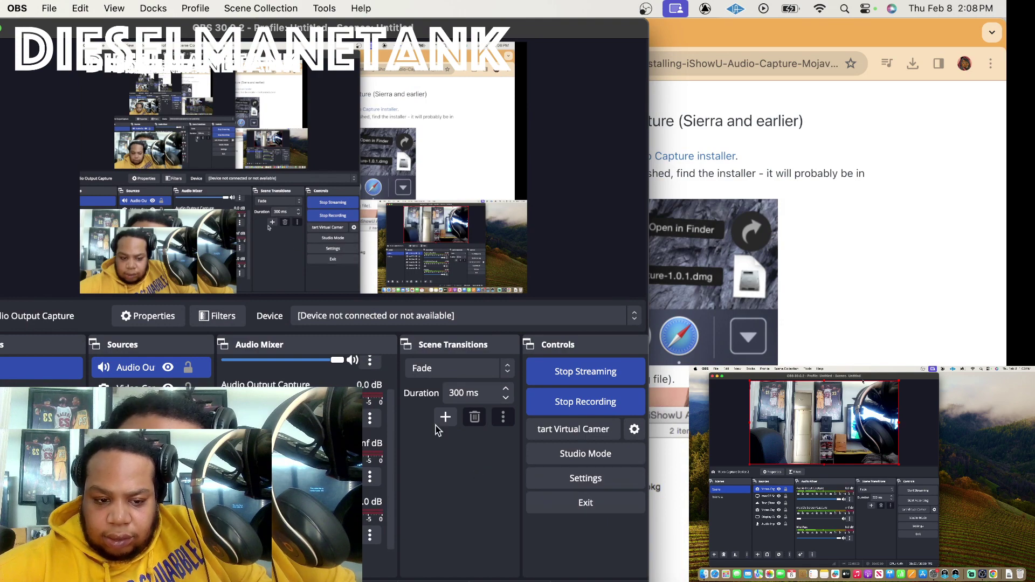
key(super+Tab)
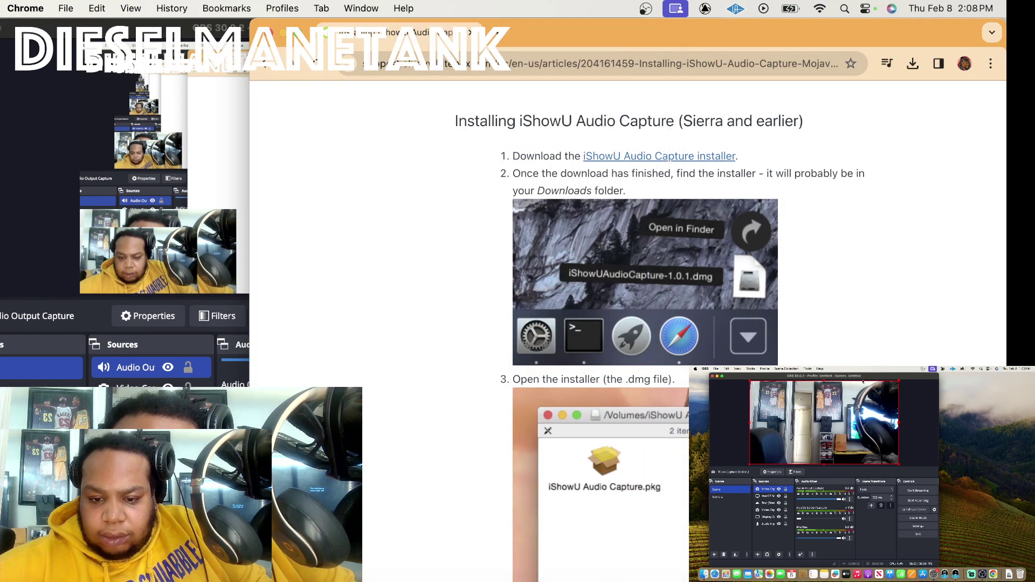
click(962, 570)
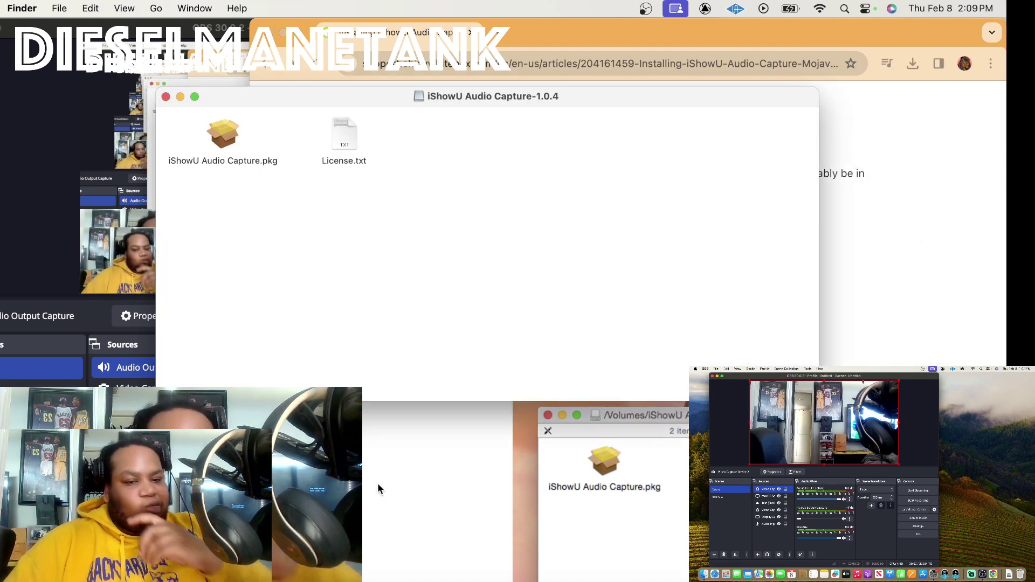
click(377, 485)
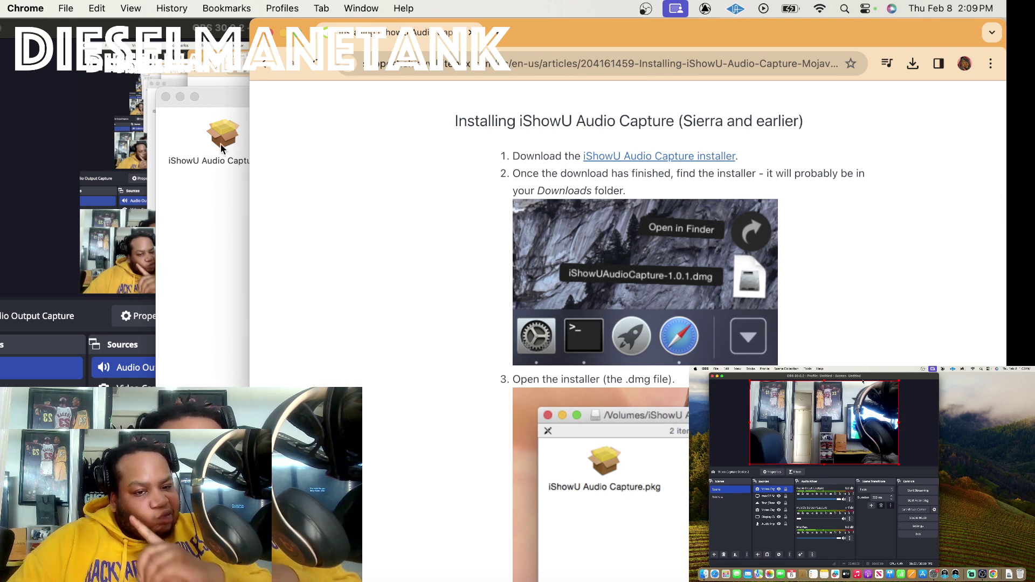
double_click(207, 153)
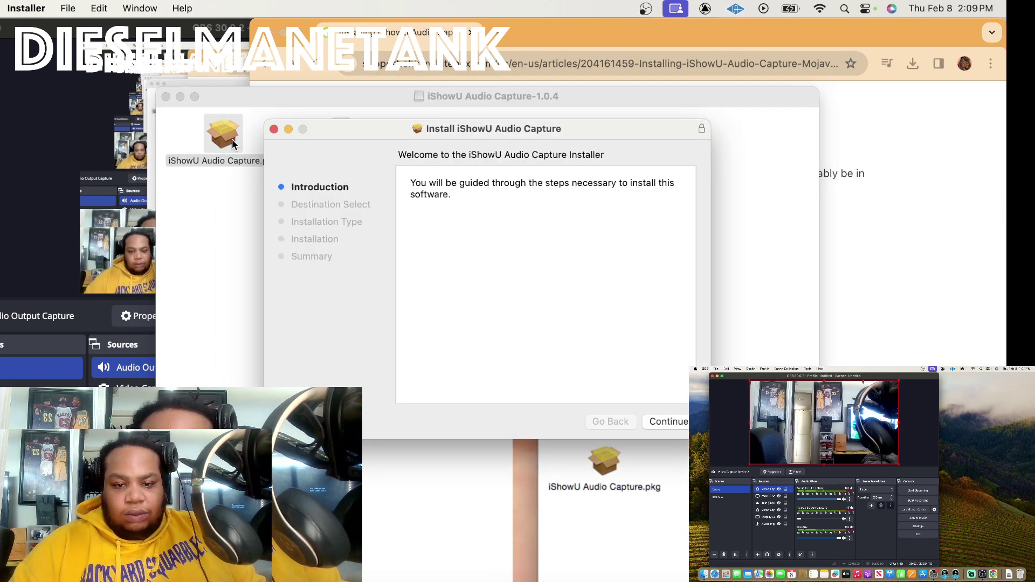
Proceed through the iShowU Audio Capture installer to the installation stage and enter the account password to authorize it.
click(687, 423)
click(687, 427)
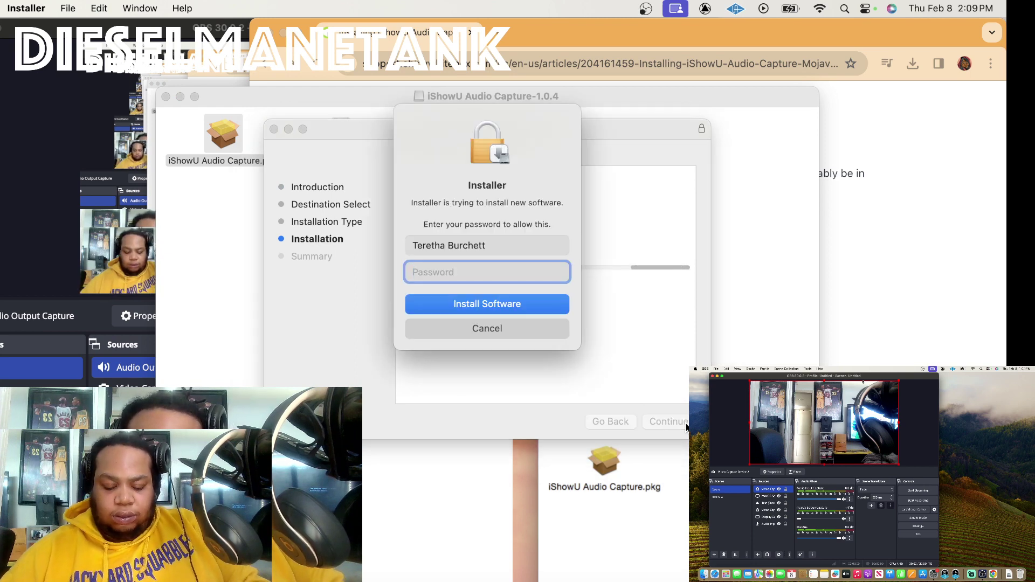
text(•••••)
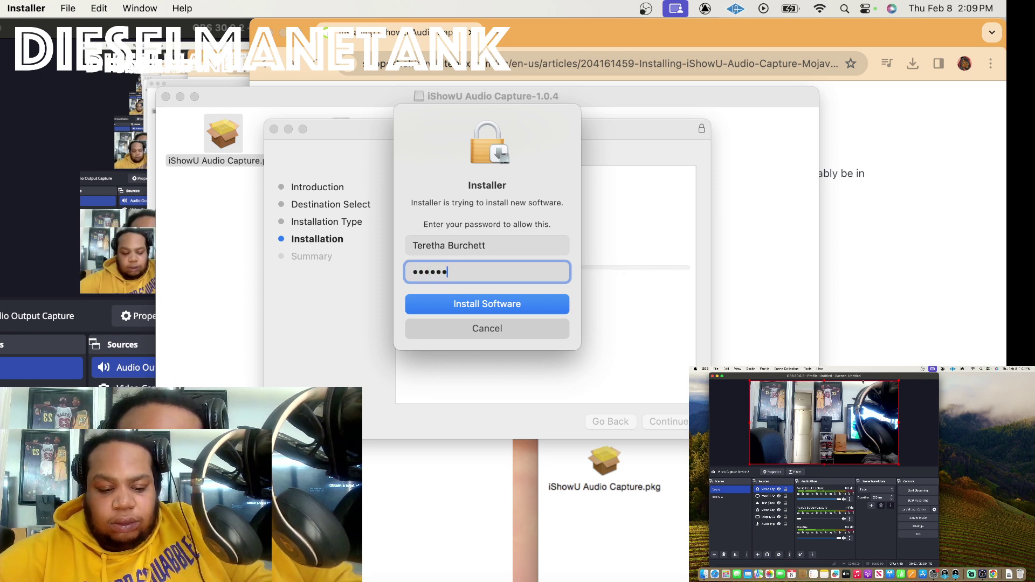